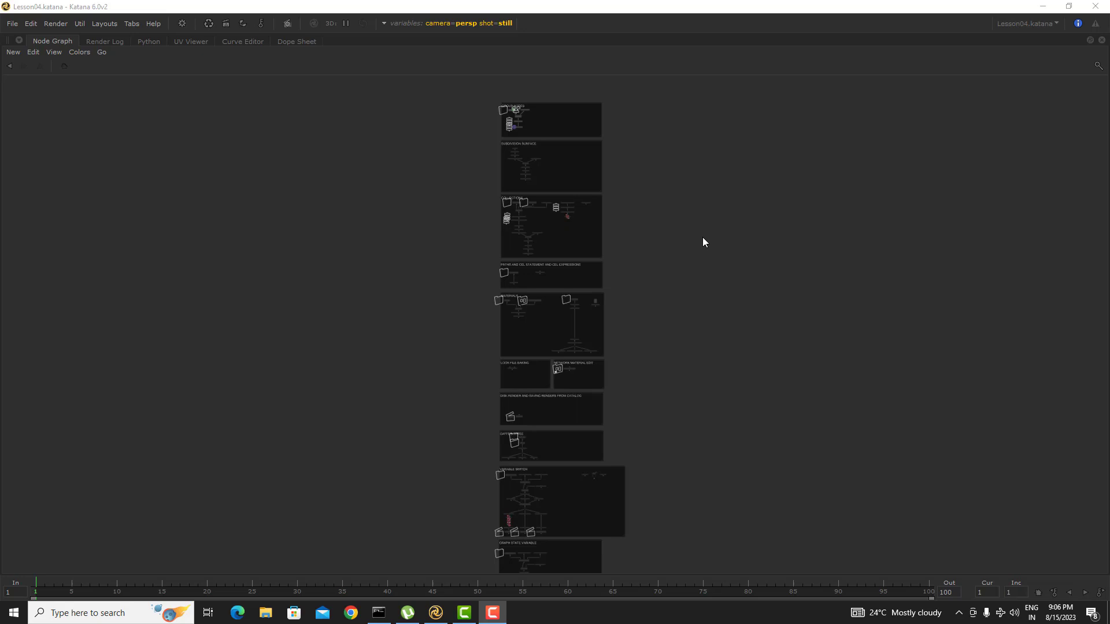
Look over the labelled sections of the node graph, from the group nodes through subdivision surface, collections and materials
{"action": "middle_click_drag", "start_coordinate": [680, 203], "coordinate": [617, 184]}
{"action": "scroll", "coordinate": [617, 184], "scroll_direction": "down", "scroll_amount": 3}
{"action": "scroll", "coordinate": [603, 266], "scroll_direction": "up", "scroll_amount": 3}
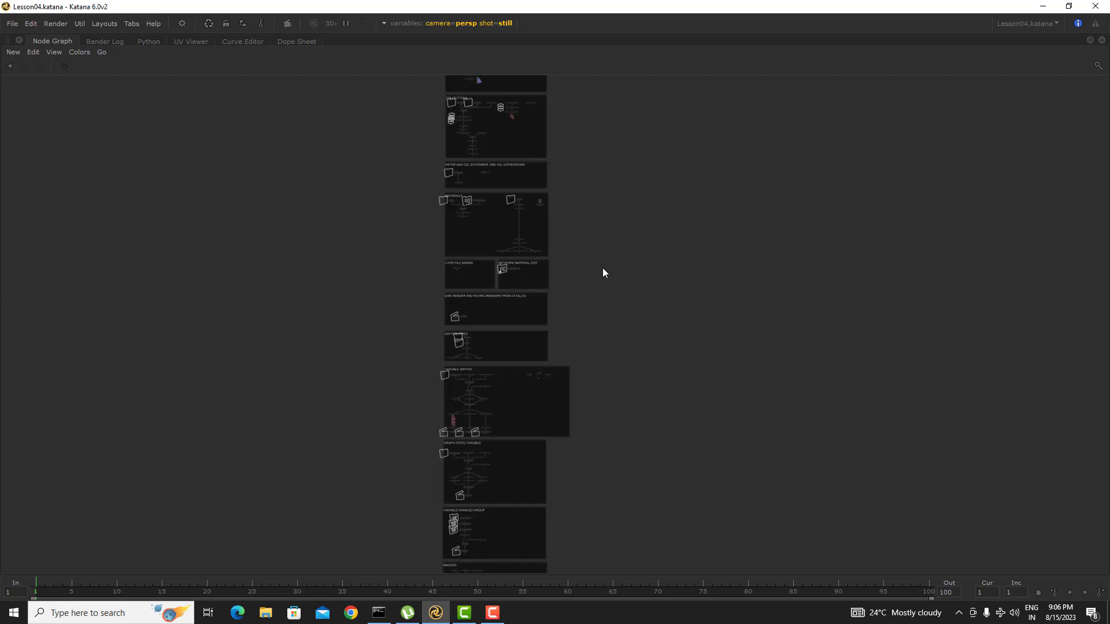
{"action": "middle_click_drag", "start_coordinate": [602, 268], "coordinate": [697, 417]}
{"action": "scroll", "coordinate": [557, 167], "scroll_direction": "up", "scroll_amount": 3}
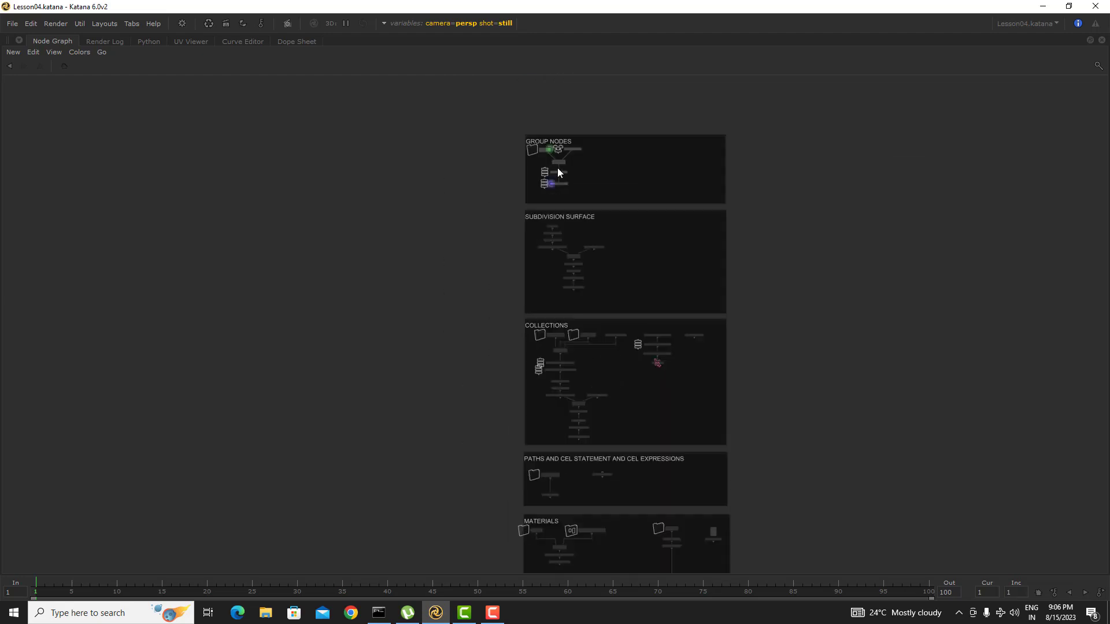
{"action": "scroll", "coordinate": [585, 182], "scroll_direction": "up", "scroll_amount": 3}
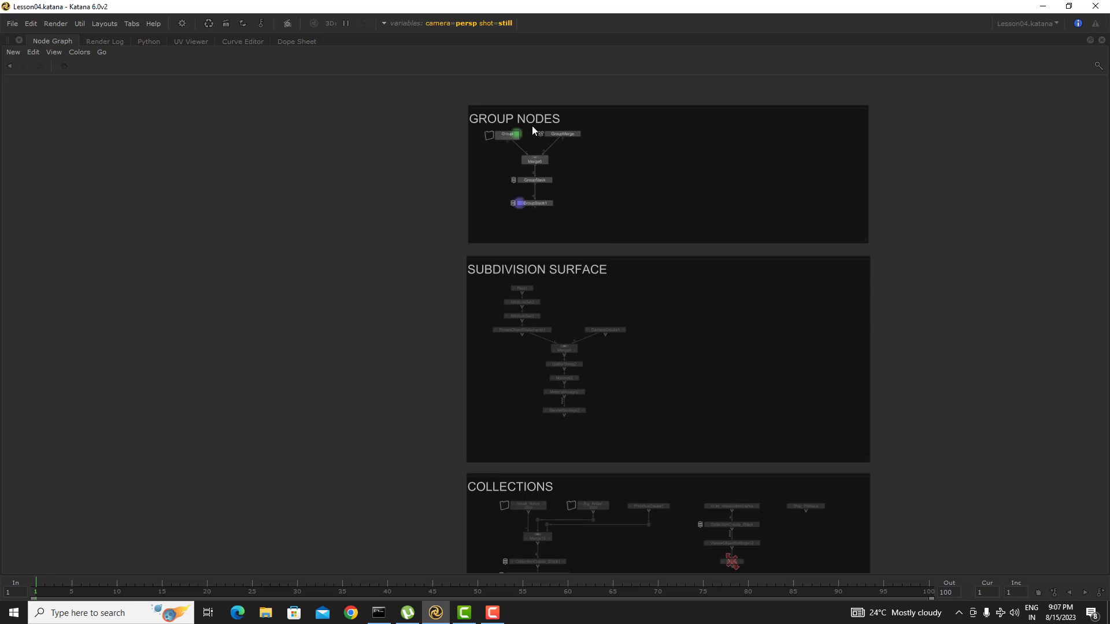
{"action": "middle_click_drag", "start_coordinate": [597, 470], "coordinate": [422, 282]}
{"action": "middle_click_drag", "start_coordinate": [532, 571], "coordinate": [540, 393]}
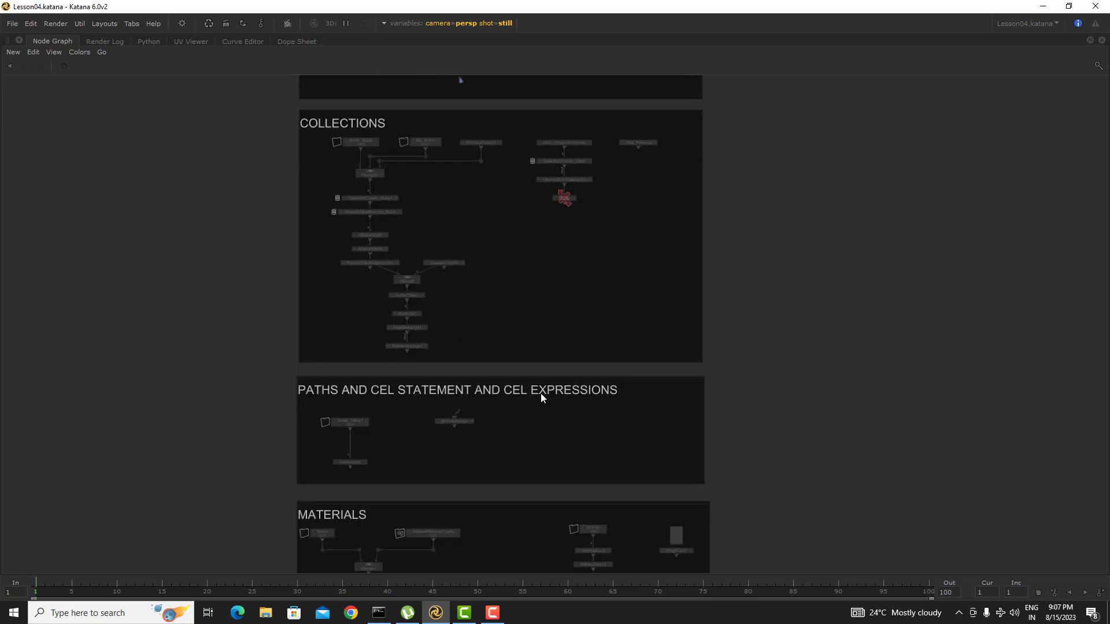
{"action": "middle_click_drag", "start_coordinate": [543, 173], "coordinate": [539, 344]}
{"action": "scroll", "coordinate": [551, 313], "scroll_direction": "up", "scroll_amount": 1}
{"action": "scroll", "coordinate": [533, 168], "scroll_direction": "down", "scroll_amount": 1}
{"action": "middle_click_drag", "start_coordinate": [523, 133], "coordinate": [548, 297]}
{"action": "scroll", "coordinate": [539, 221], "scroll_direction": "up", "scroll_amount": 1}
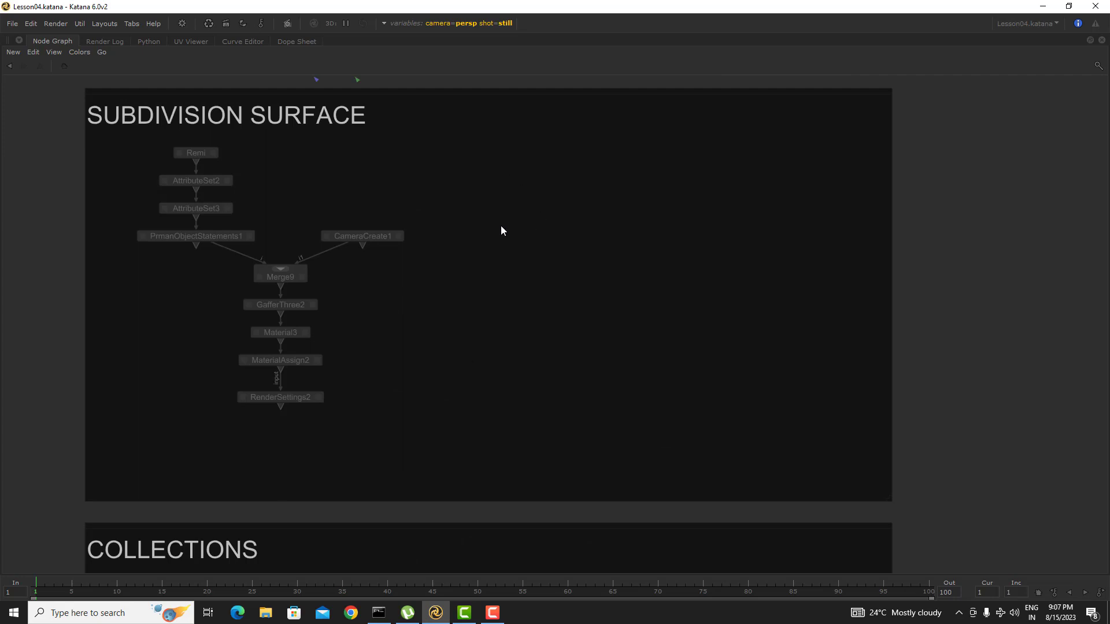
{"action": "scroll", "coordinate": [500, 230], "scroll_direction": "down", "scroll_amount": 1}
{"action": "middle_click_drag", "start_coordinate": [501, 208], "coordinate": [504, 377]}
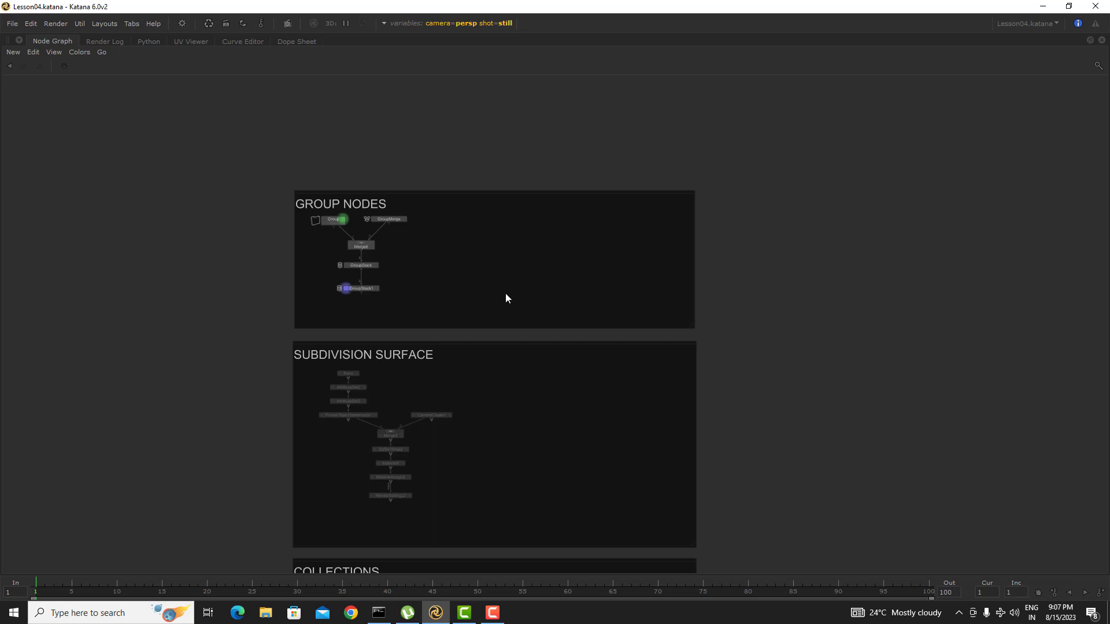
{"action": "scroll", "coordinate": [465, 279], "scroll_direction": "up", "scroll_amount": 3}
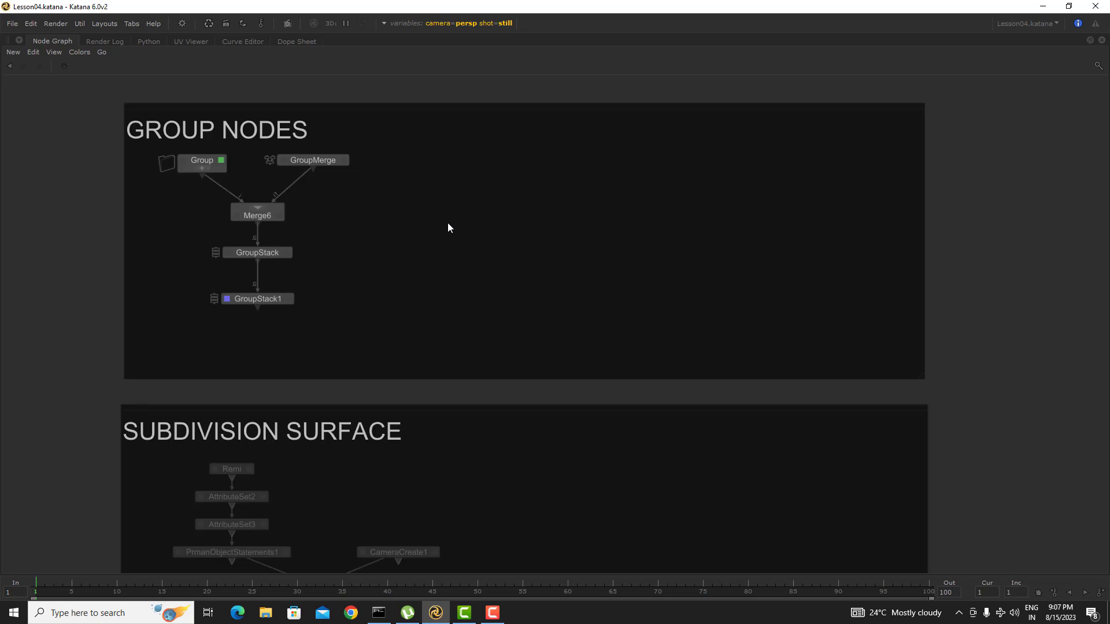
{"action": "middle_click_drag", "start_coordinate": [489, 218], "coordinate": [472, 283]}
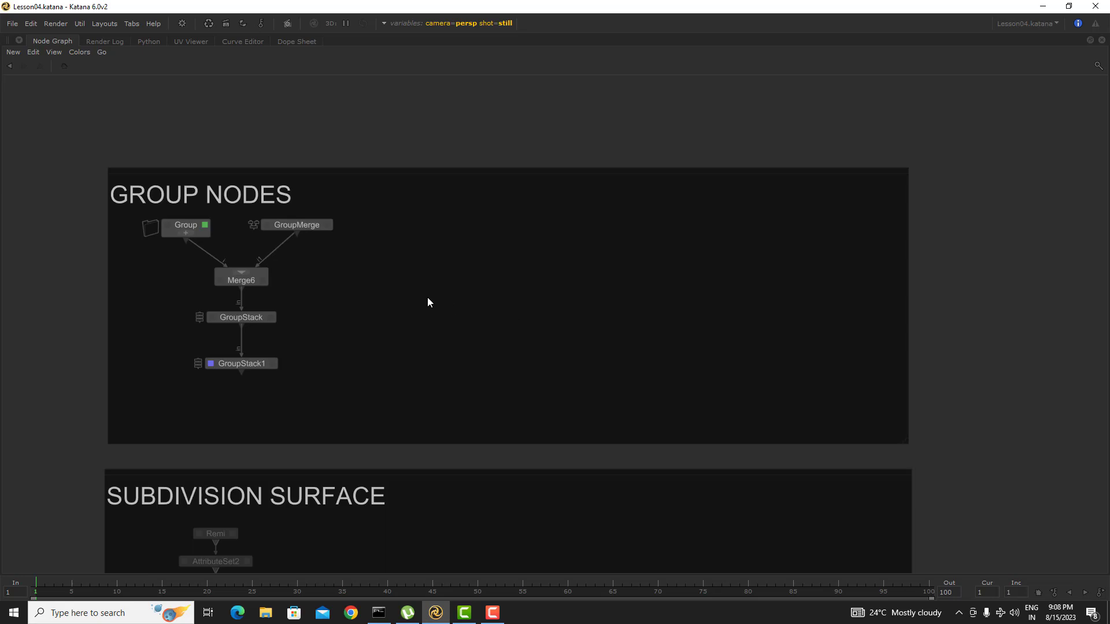
Add a new Group node in the empty area of the GROUP NODES section
{"action": "key", "text": "Tab"}
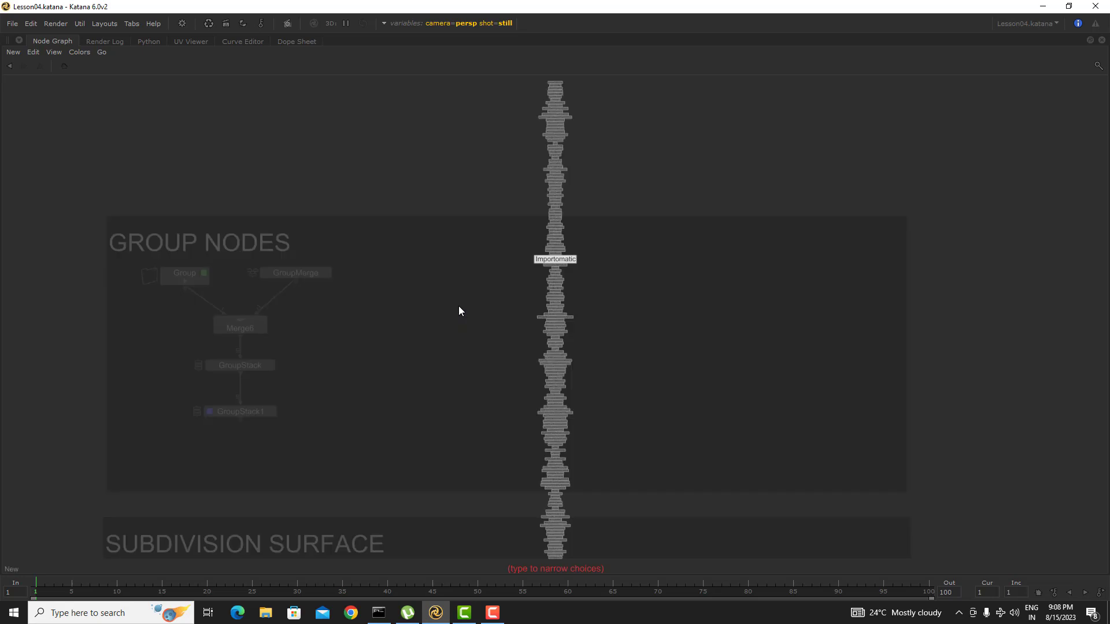
{"action": "type", "text": "gro"}
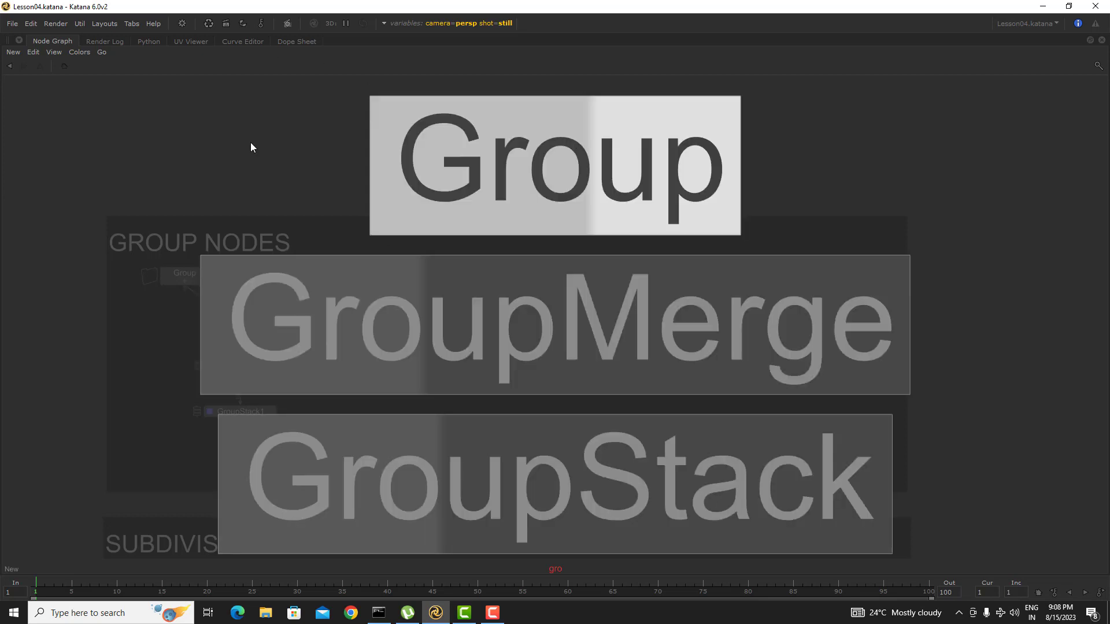
{"action": "key", "text": "Return"}
{"action": "left_click", "coordinate": [543, 282]}
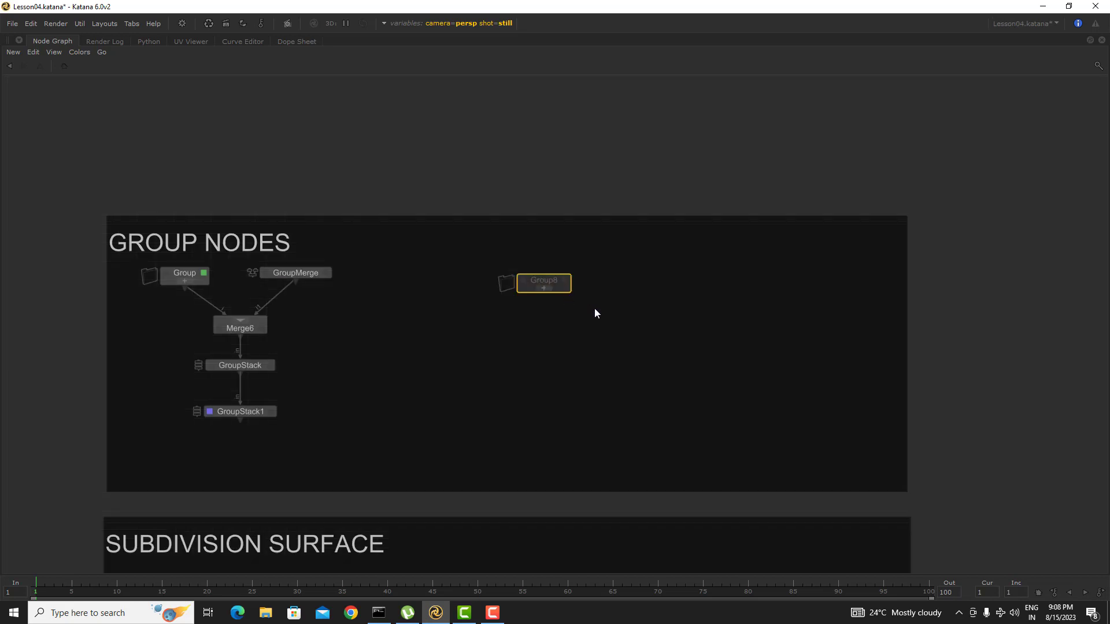
{"action": "left_click", "coordinate": [543, 287]}
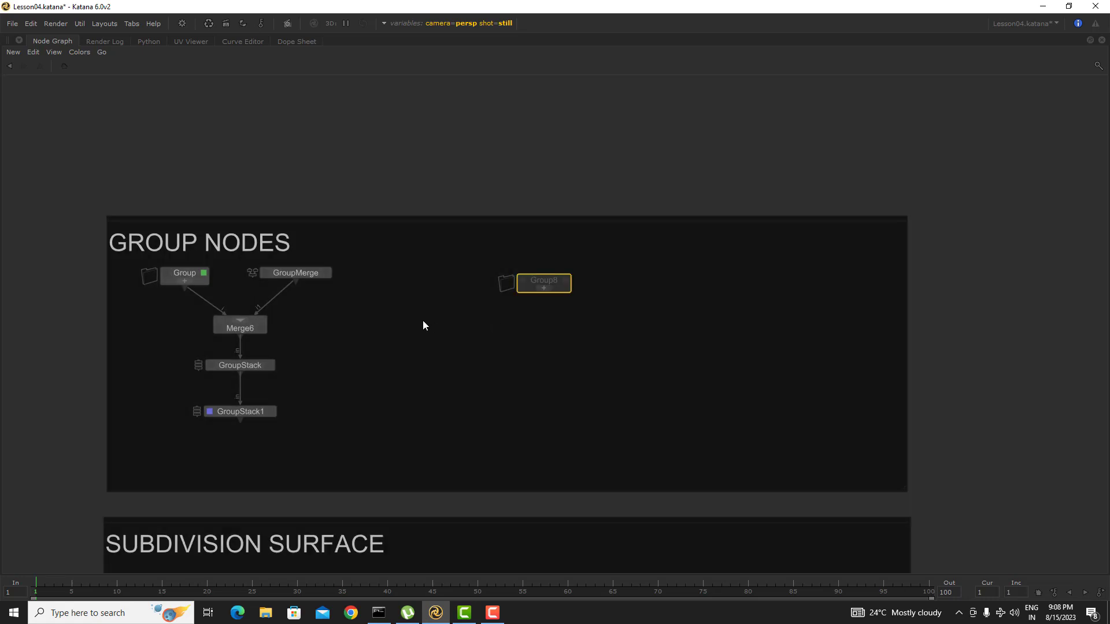
Expand the existing Group node connected to Merge6 and examine its asset nodes, merges and PrimitiveCreate node
{"action": "middle_click_drag", "start_coordinate": [422, 321], "coordinate": [675, 350]}
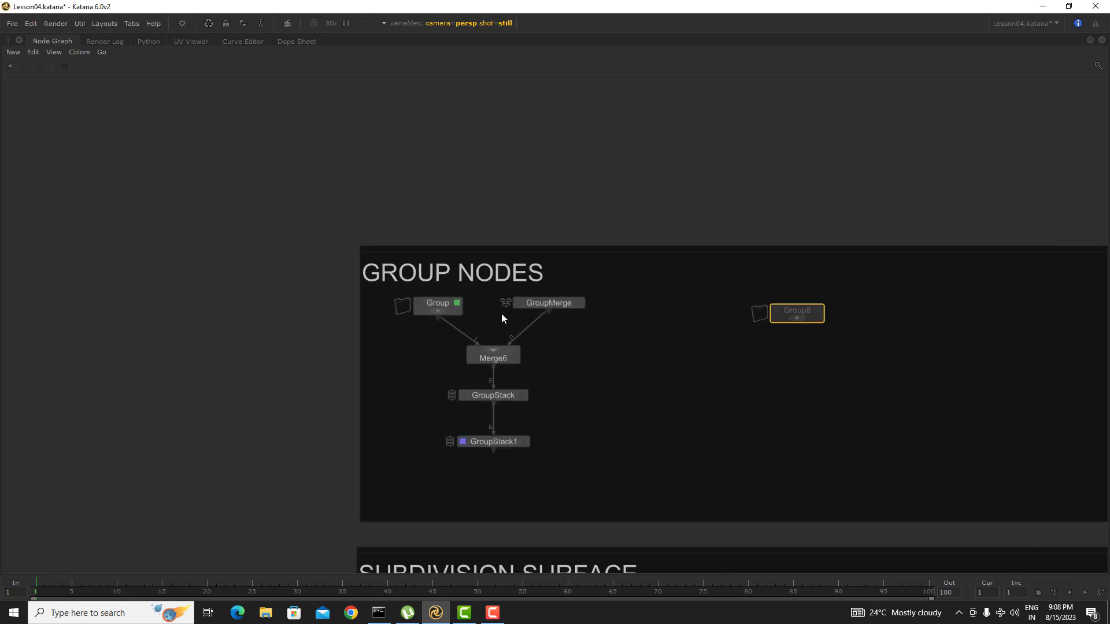
{"action": "left_click", "coordinate": [437, 311]}
{"action": "middle_click_drag", "start_coordinate": [627, 265], "coordinate": [692, 414]}
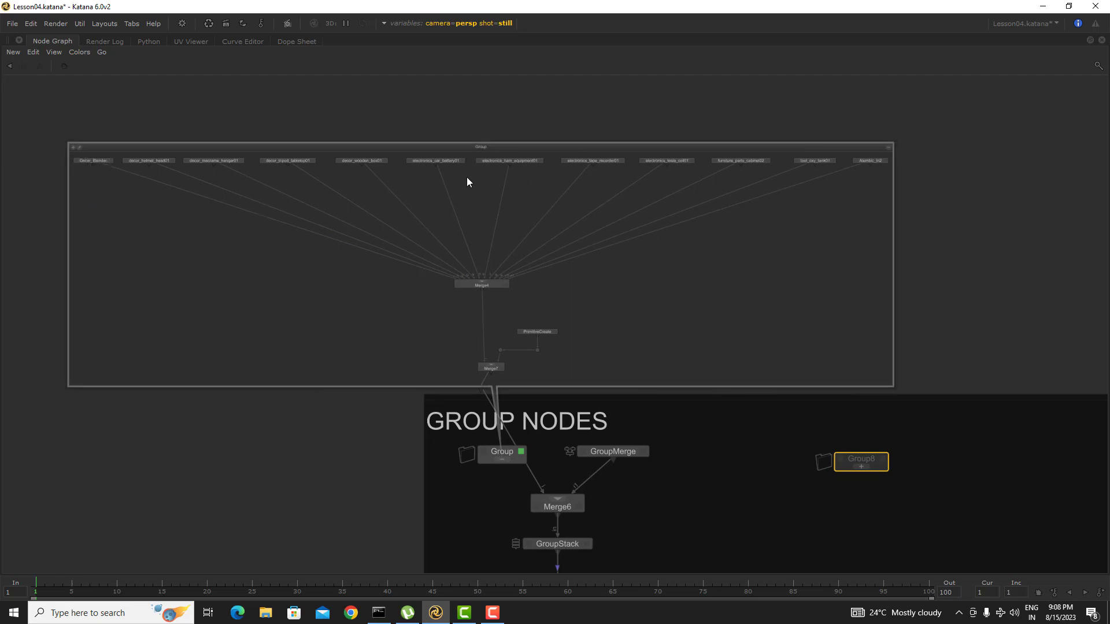
{"action": "left_click_drag", "start_coordinate": [882, 180], "coordinate": [87, 169]}
{"action": "left_click_drag", "start_coordinate": [414, 261], "coordinate": [589, 306]}
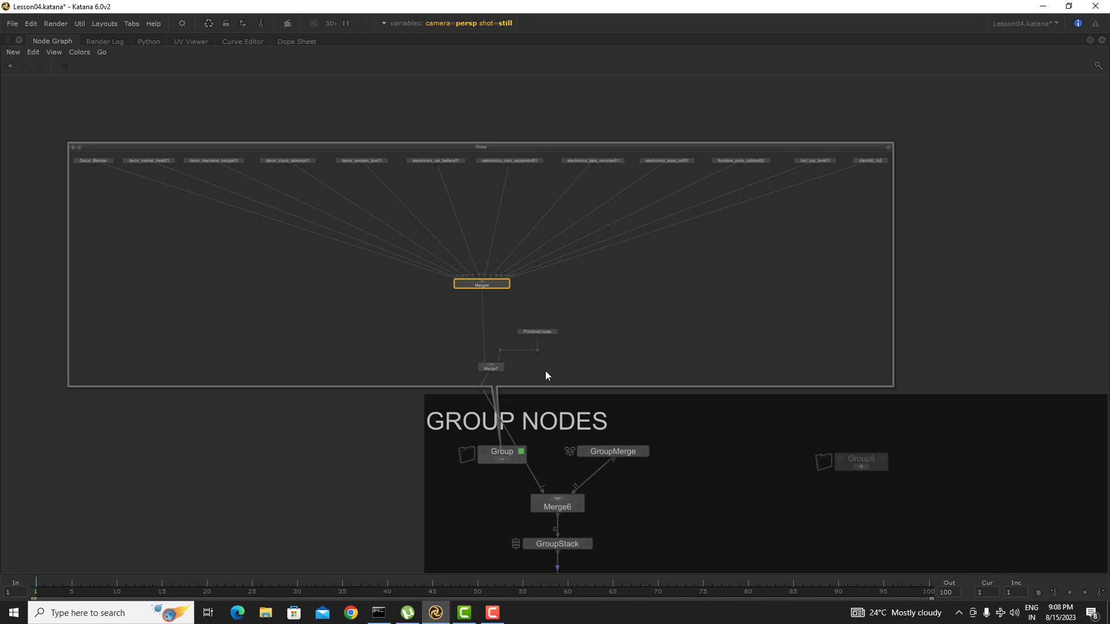
{"action": "middle_click_drag", "start_coordinate": [546, 375], "coordinate": [544, 349]}
{"action": "left_click_drag", "start_coordinate": [556, 302], "coordinate": [506, 311]}
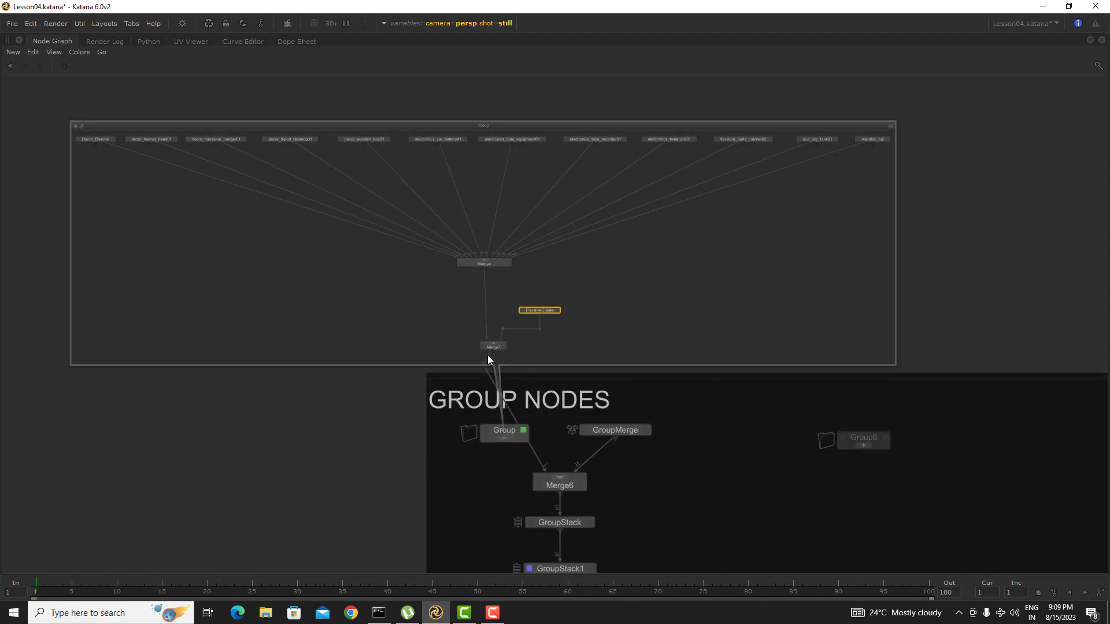
{"action": "middle_click_drag", "start_coordinate": [782, 253], "coordinate": [735, 279]}
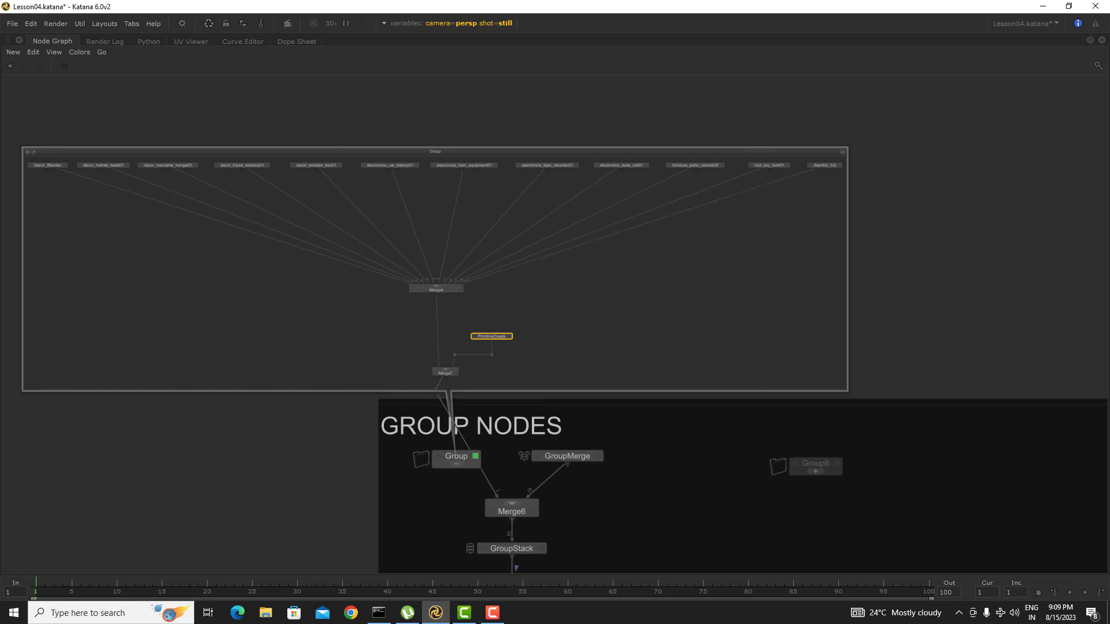
{"action": "middle_click_drag", "start_coordinate": [617, 336], "coordinate": [696, 280]}
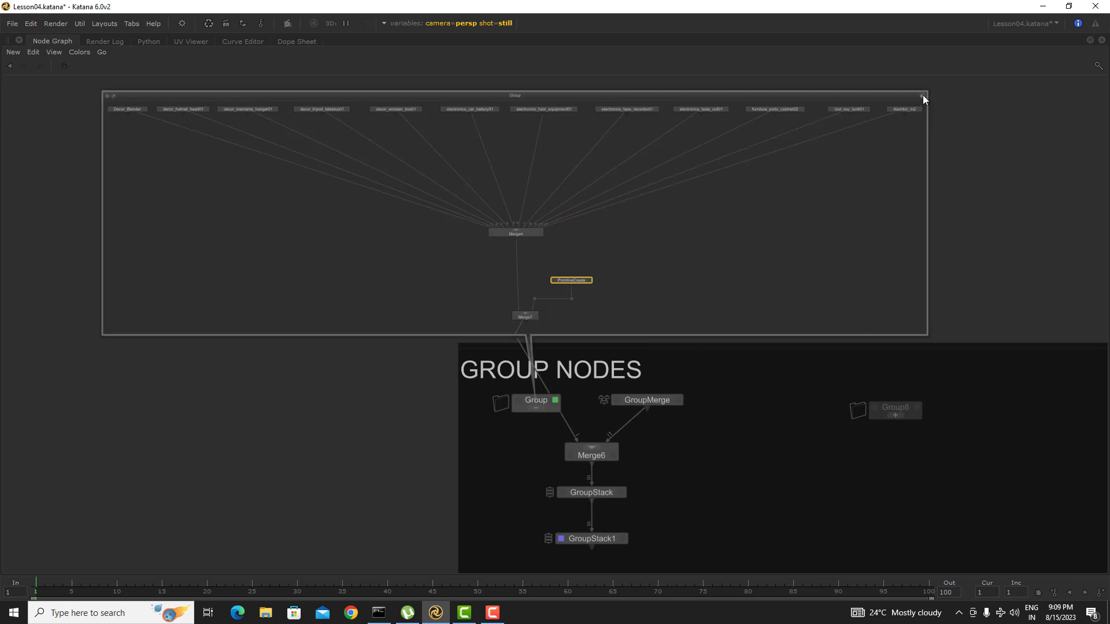
{"action": "middle_click_drag", "start_coordinate": [511, 417], "coordinate": [501, 519]}
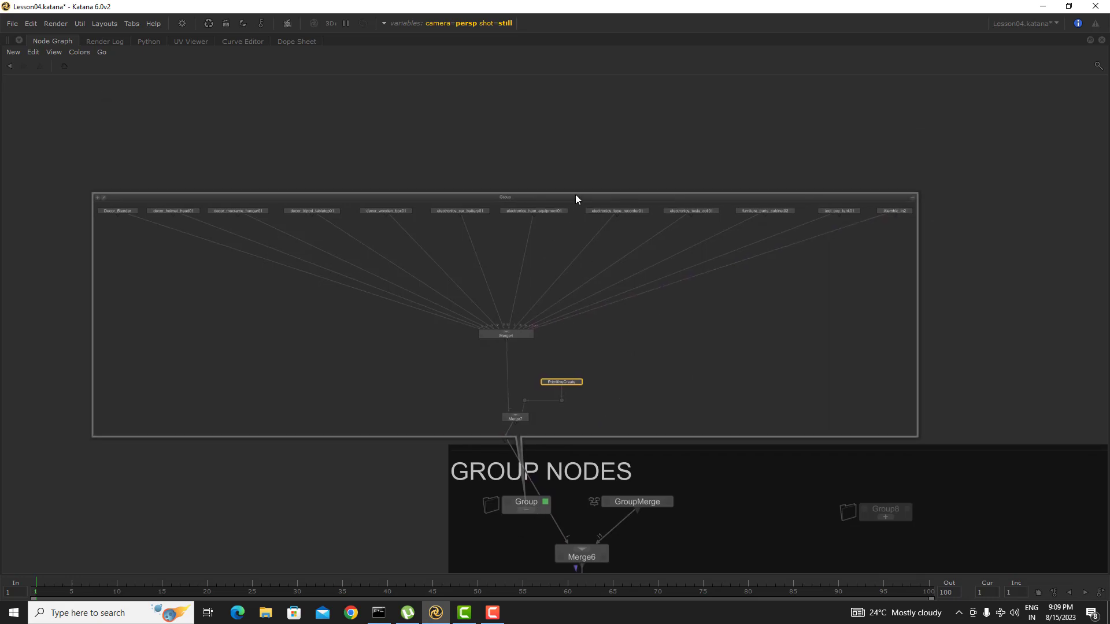
Move the expanded Group frame clear of the GROUP NODES section and collapse the group
{"action": "left_click_drag", "start_coordinate": [576, 198], "coordinate": [701, 149]}
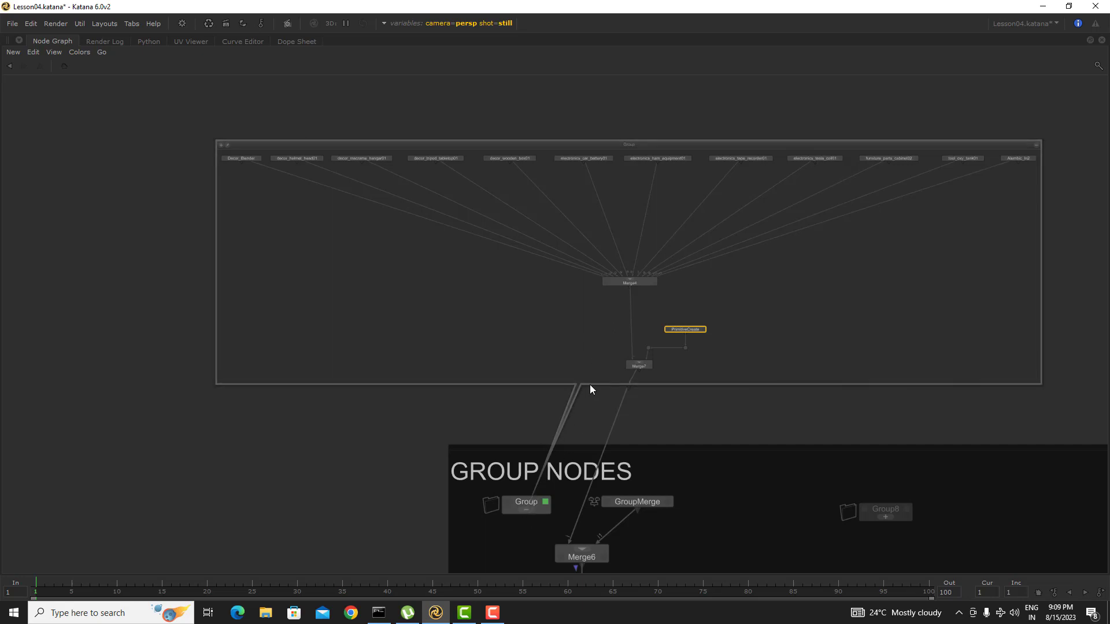
{"action": "middle_click_drag", "start_coordinate": [839, 434], "coordinate": [738, 432]}
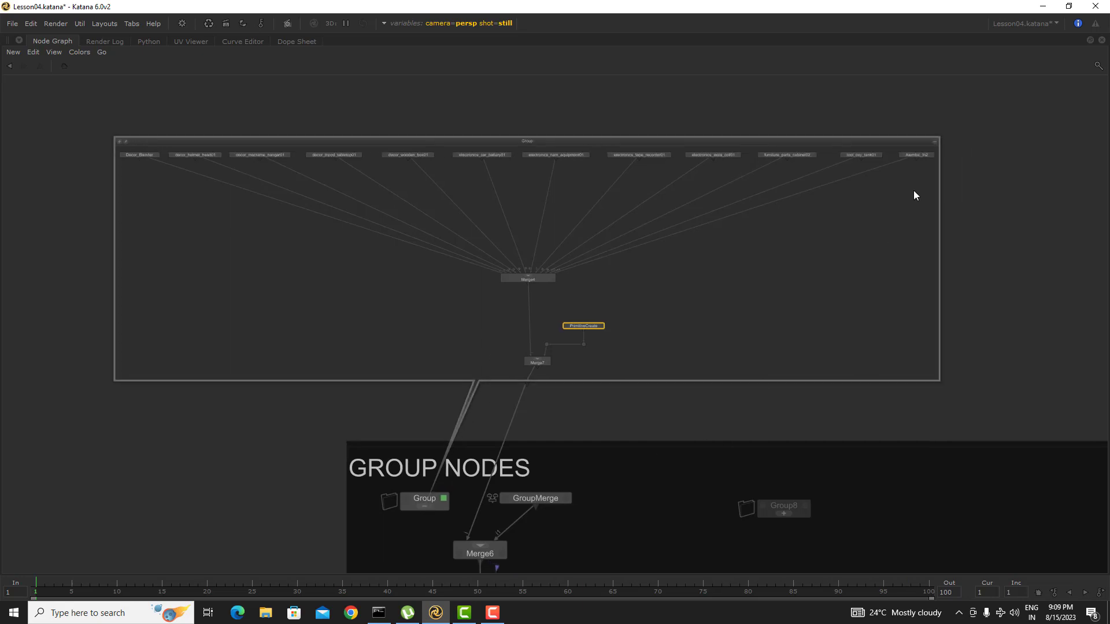
{"action": "left_click", "coordinate": [934, 142]}
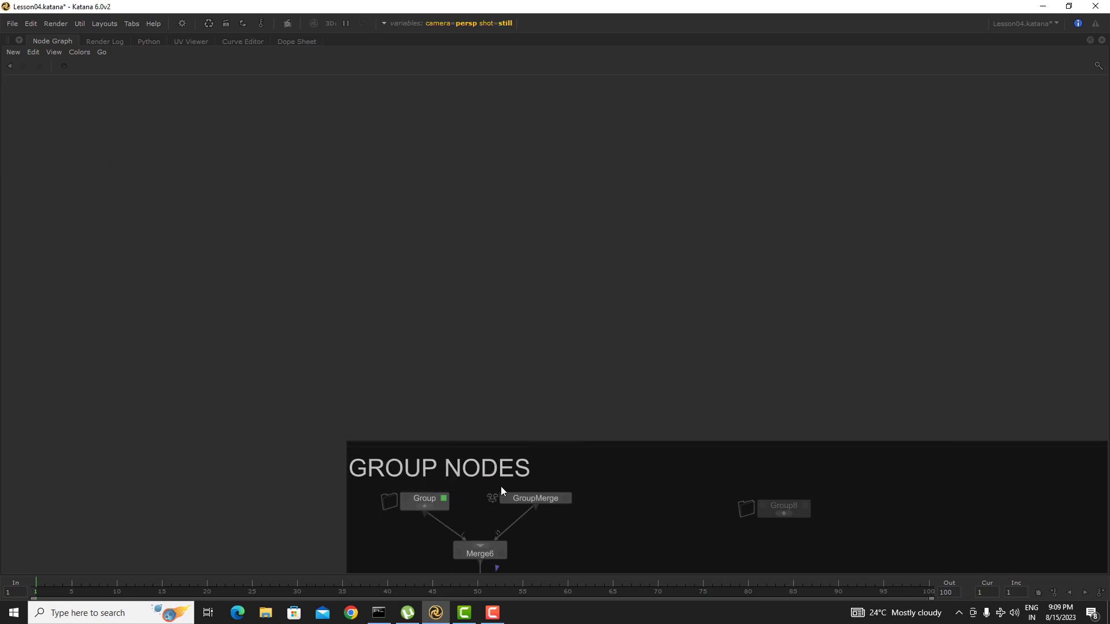
Expand the Group node again, enter its own graph level, return to the root level and collapse the group
{"action": "left_click", "coordinate": [425, 507]}
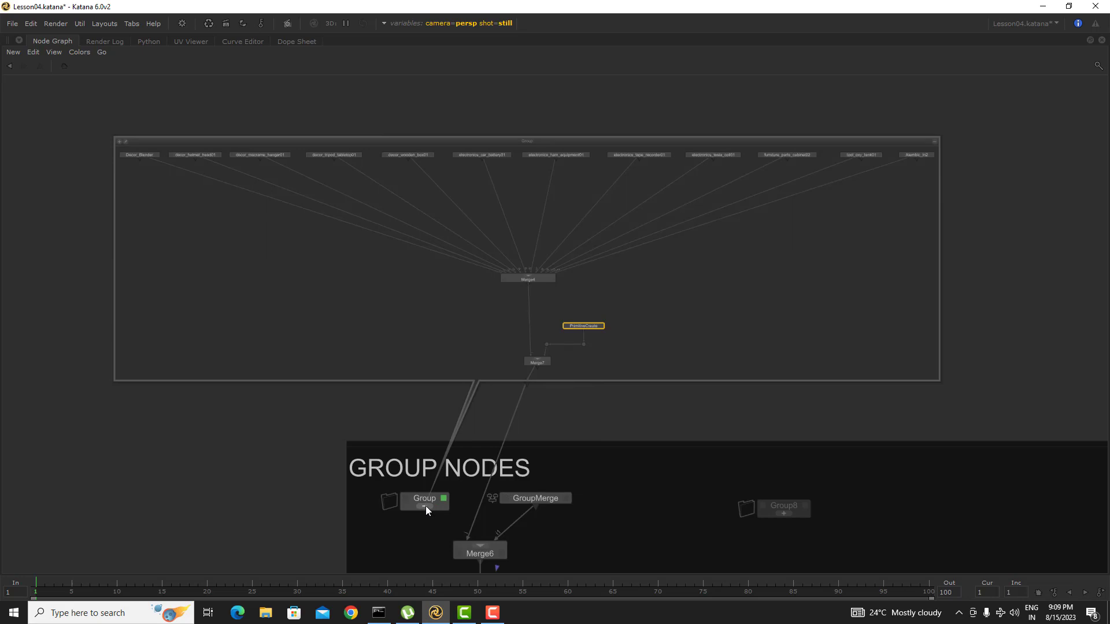
{"action": "left_click", "coordinate": [119, 142]}
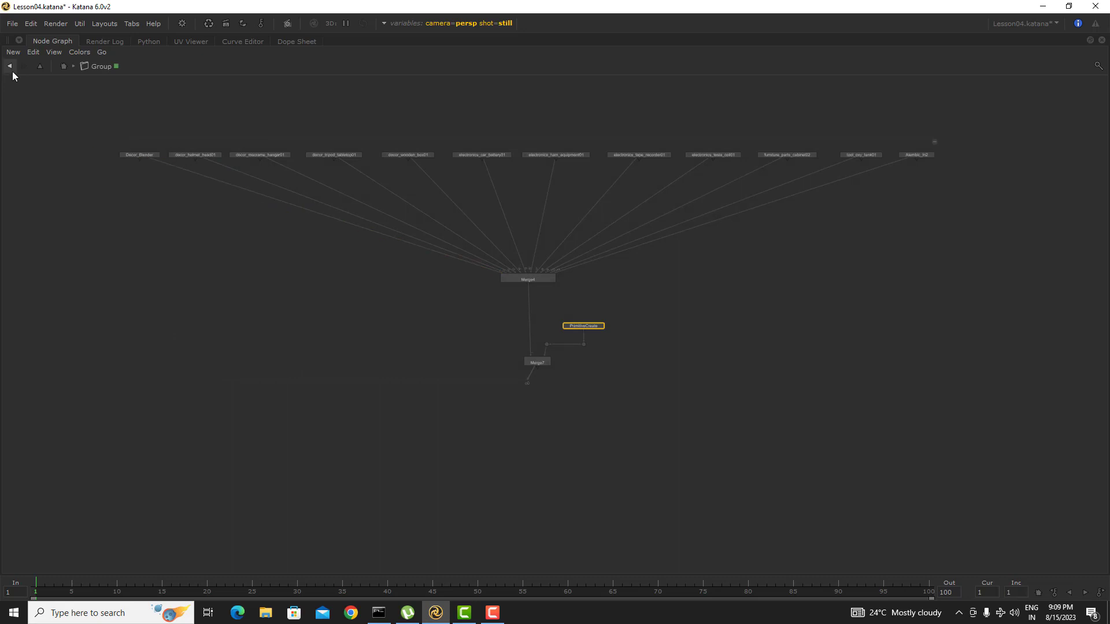
{"action": "left_click", "coordinate": [64, 66]}
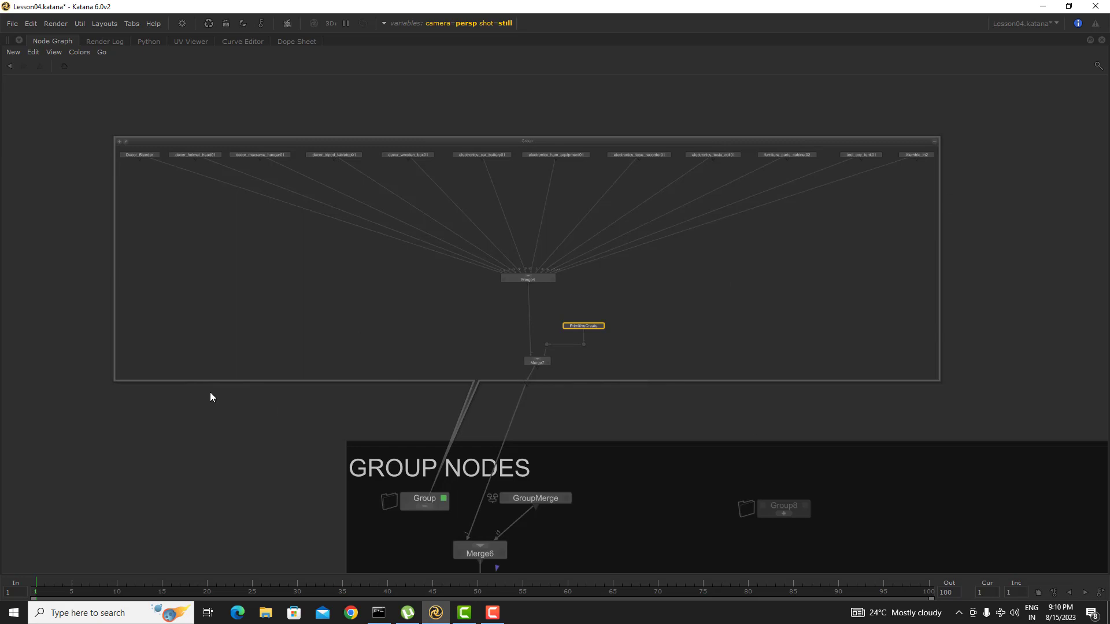
{"action": "left_click", "coordinate": [934, 141]}
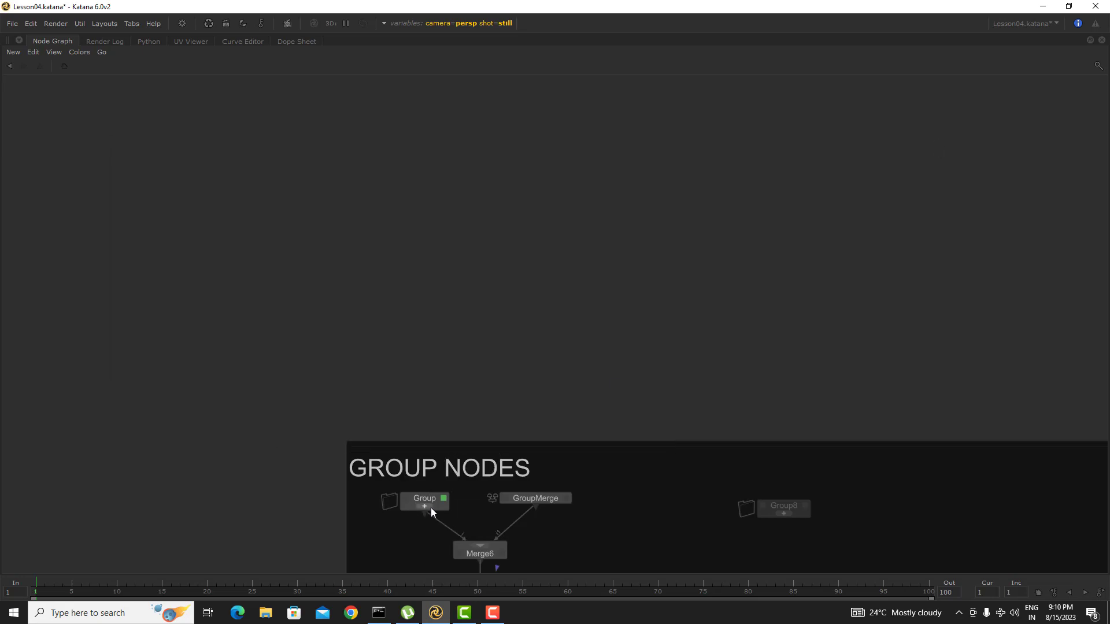
Enter the Group node's contents directly from the main graph and go back out to the main graph
{"action": "middle_click_drag", "start_coordinate": [473, 509], "coordinate": [565, 417]}
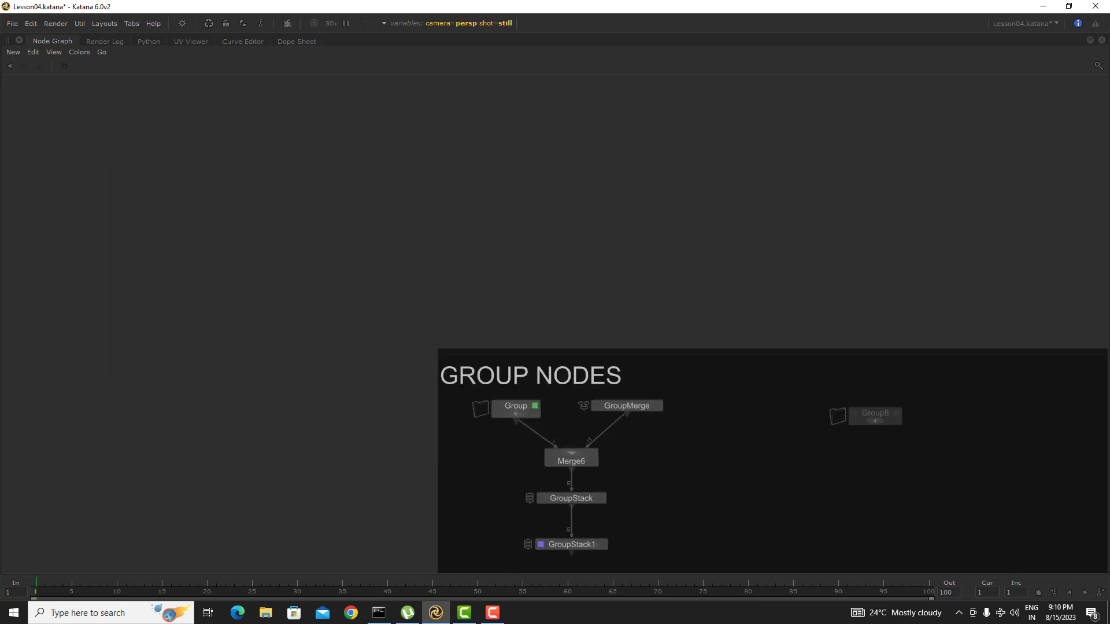
{"action": "middle_click", "coordinate": [528, 408], "text": "ctrl"}
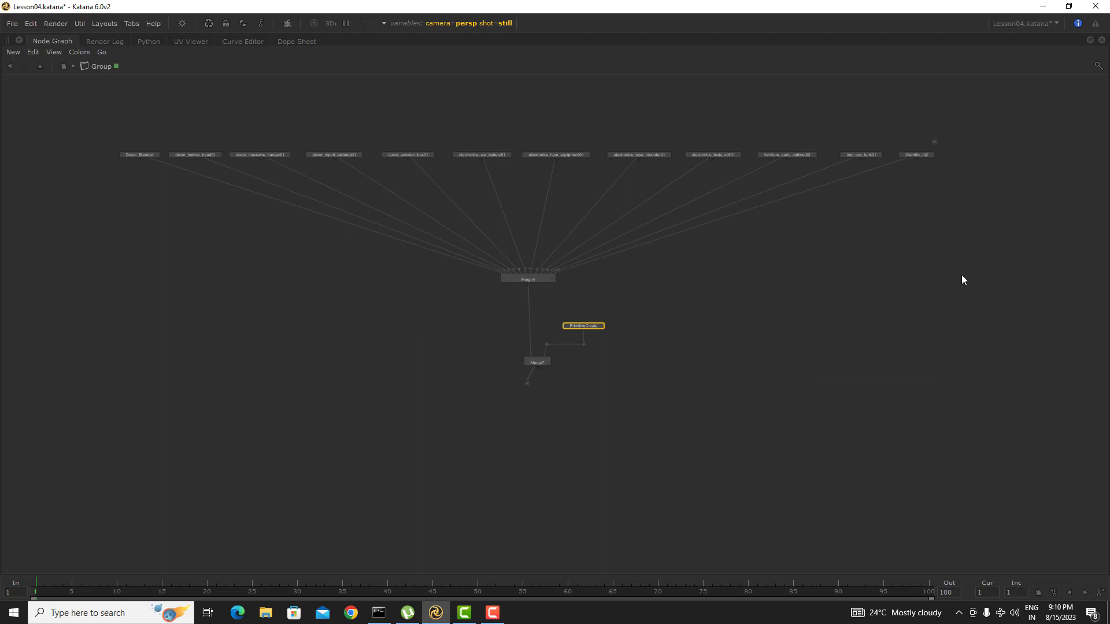
{"action": "middle_click_drag", "start_coordinate": [847, 301], "coordinate": [825, 322]}
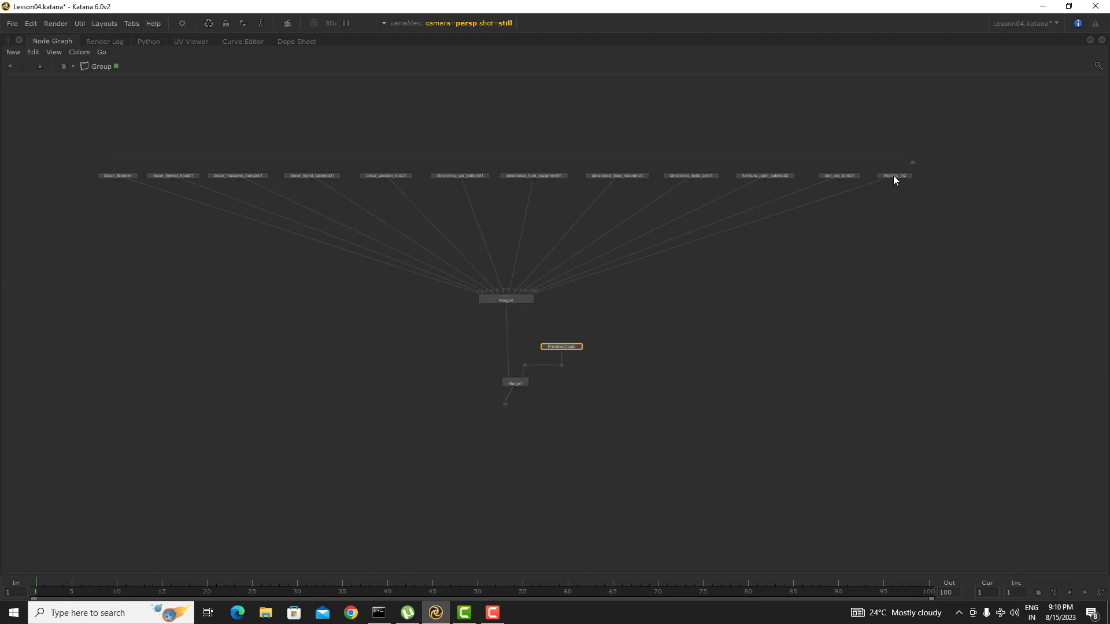
{"action": "left_click", "coordinate": [911, 164]}
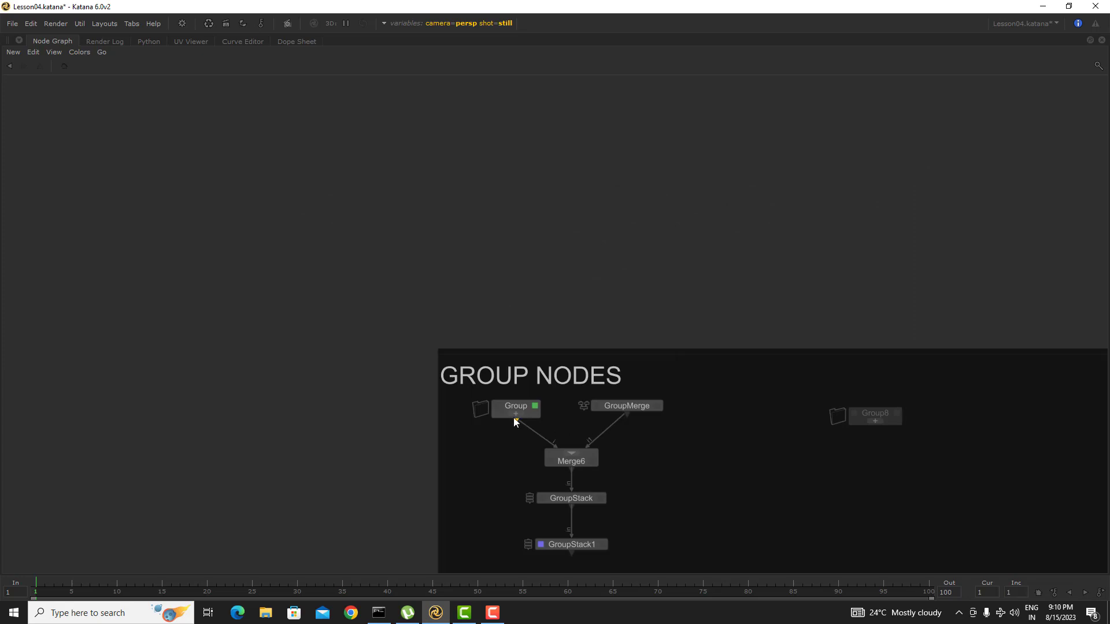
Expand the new empty Group8 node and create an Importomatic node inside it
{"action": "middle_click_drag", "start_coordinate": [659, 415], "coordinate": [627, 424]}
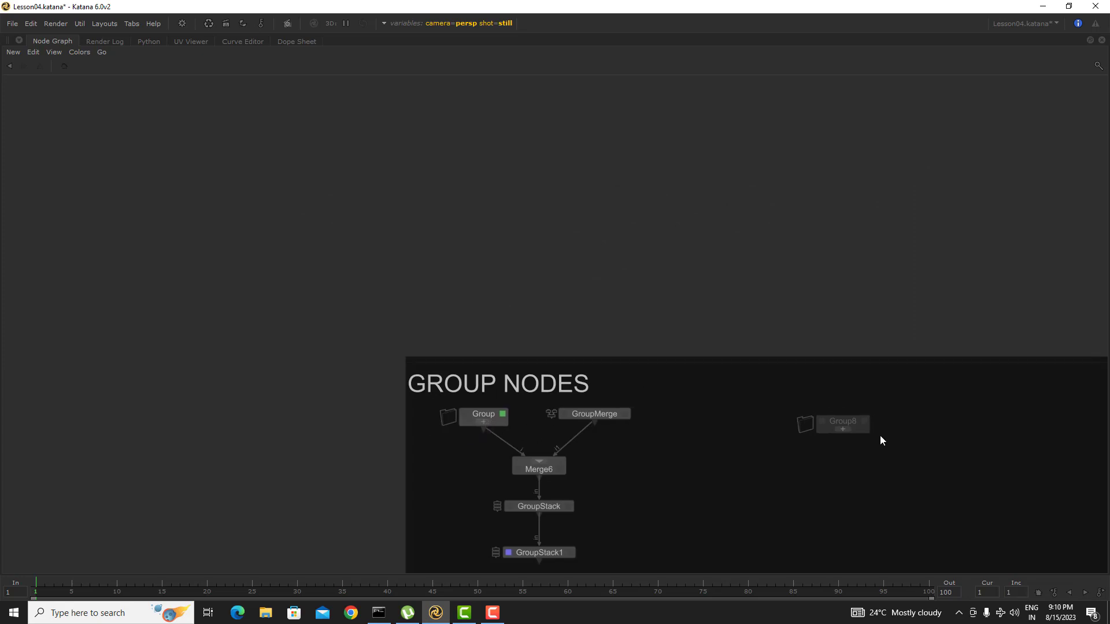
{"action": "left_click", "coordinate": [845, 430]}
{"action": "key", "text": "Tab"}
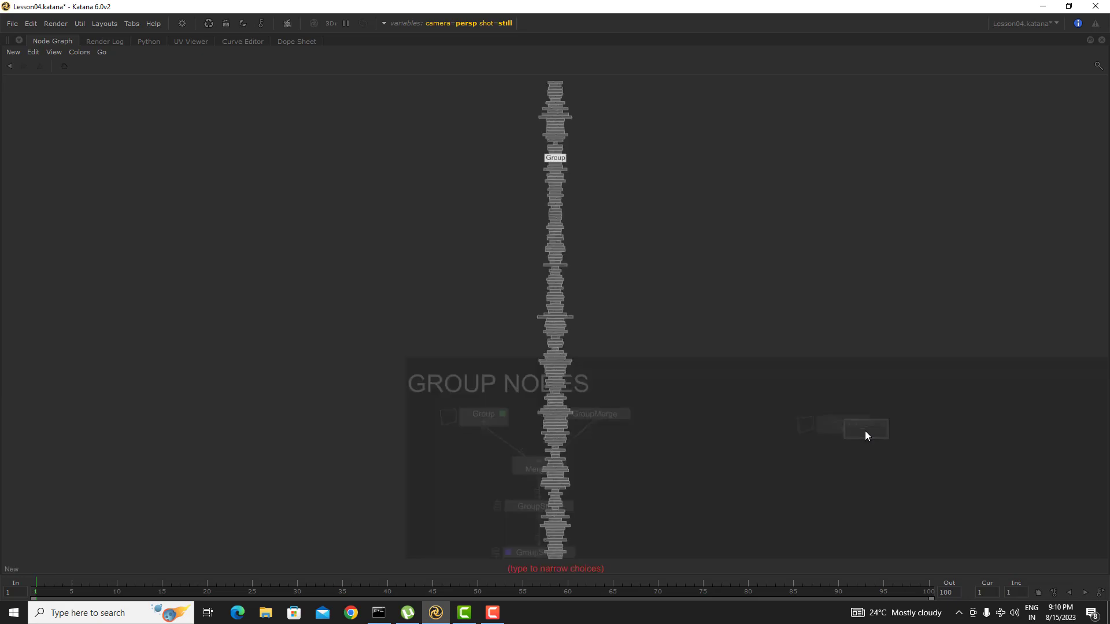
{"action": "type", "text": "impo"}
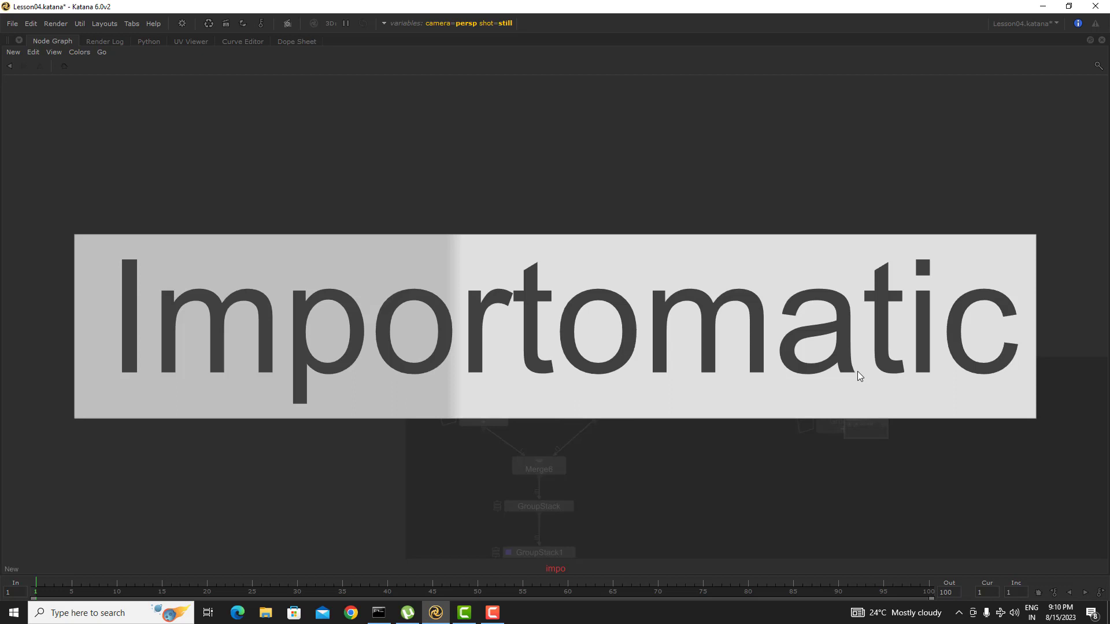
{"action": "left_click", "coordinate": [858, 370]}
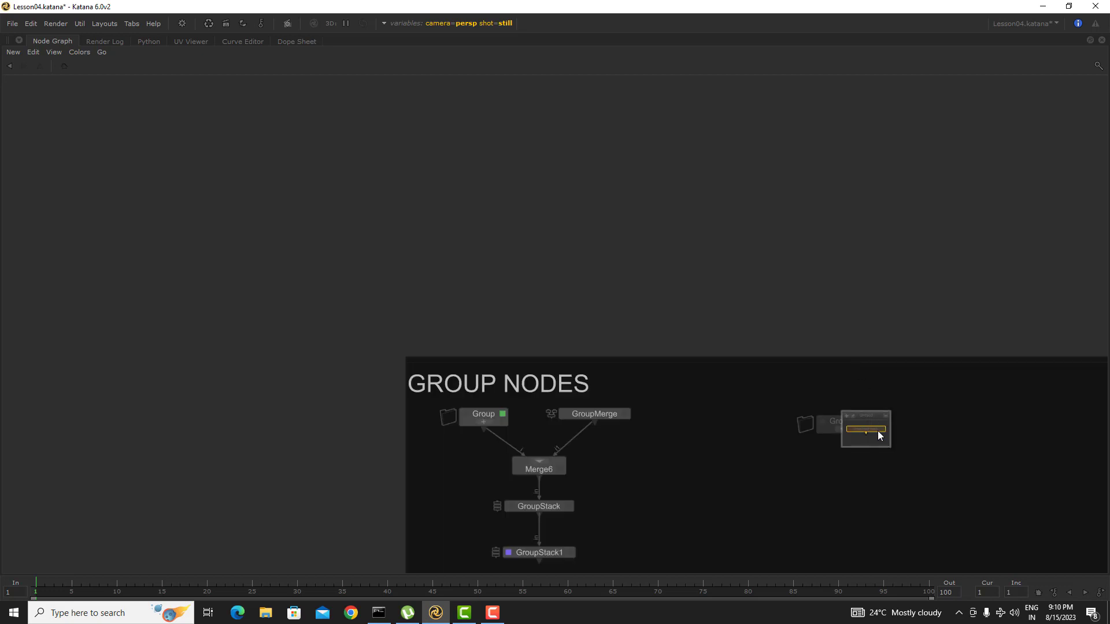
{"action": "scroll", "coordinate": [875, 426], "scroll_direction": "up", "scroll_amount": 5}
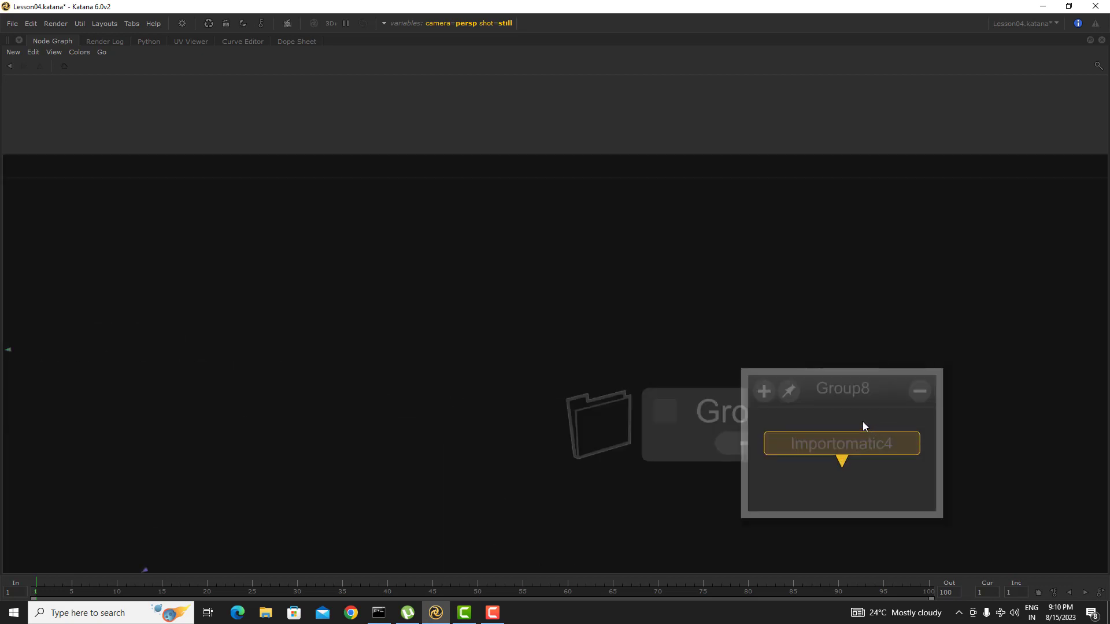
Move the expanded Group8 frame above its node and add a Merge node inside the group
{"action": "left_click_drag", "start_coordinate": [828, 386], "coordinate": [782, 159]}
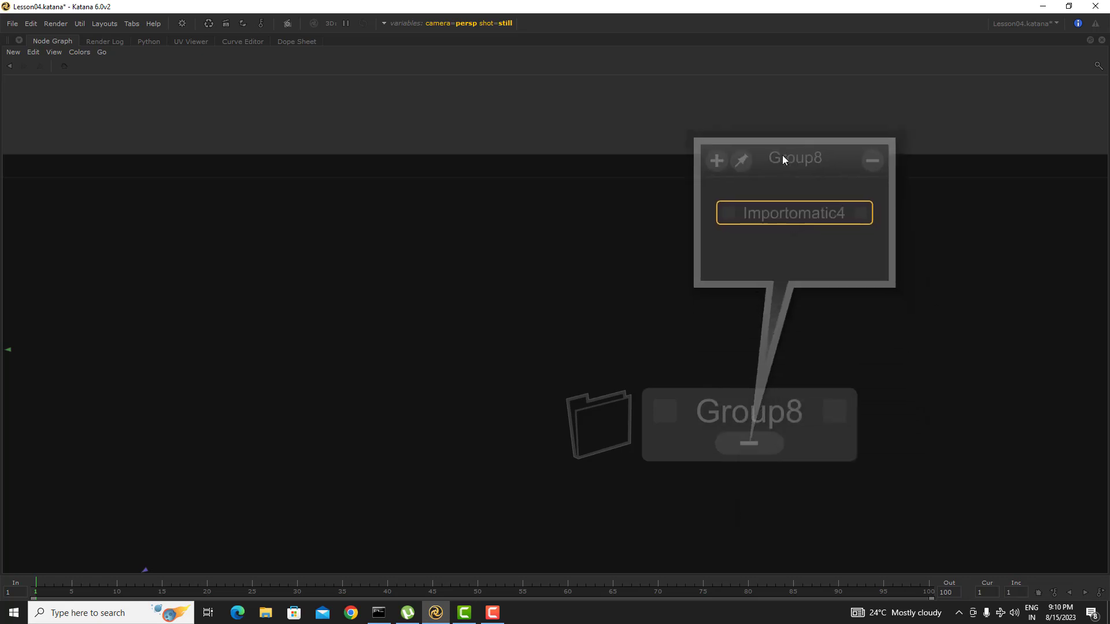
{"action": "left_click", "coordinate": [837, 267]}
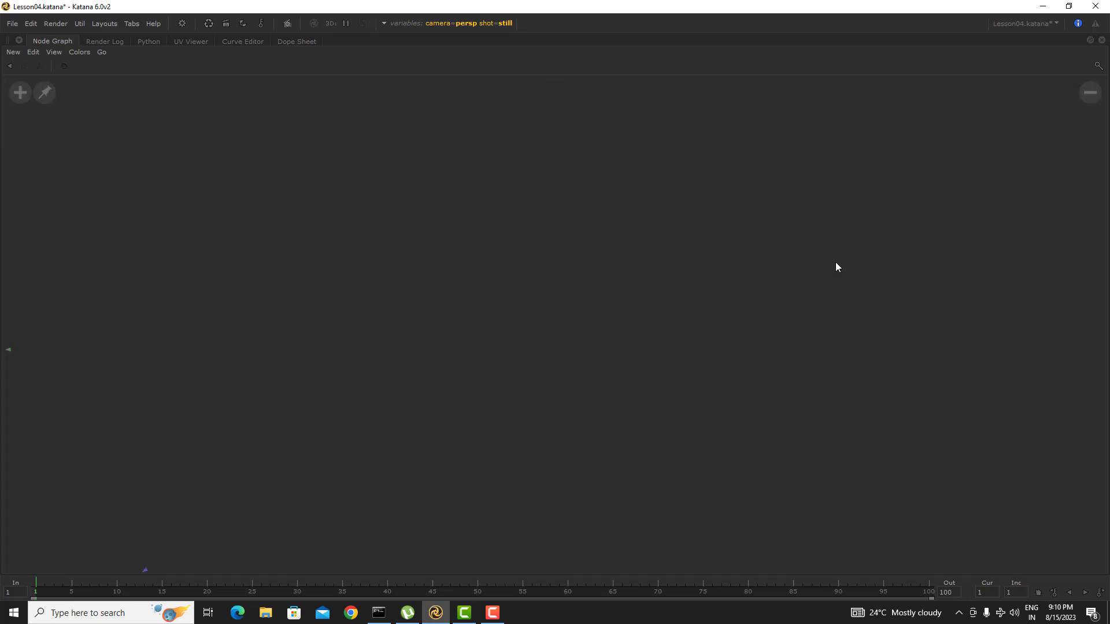
{"action": "scroll", "coordinate": [834, 262], "scroll_direction": "down", "scroll_amount": 10}
{"action": "scroll", "coordinate": [714, 342], "scroll_direction": "up", "scroll_amount": 3}
{"action": "middle_click_drag", "start_coordinate": [713, 343], "coordinate": [665, 395]}
Switch repeatedly between the main graph and Group8's own graph level, ending in the main graph
{"action": "key", "text": "ctrl+BackSpace"}
{"action": "key", "text": "ctrl+Return"}
{"action": "key", "text": "ctrl+BackSpace"}
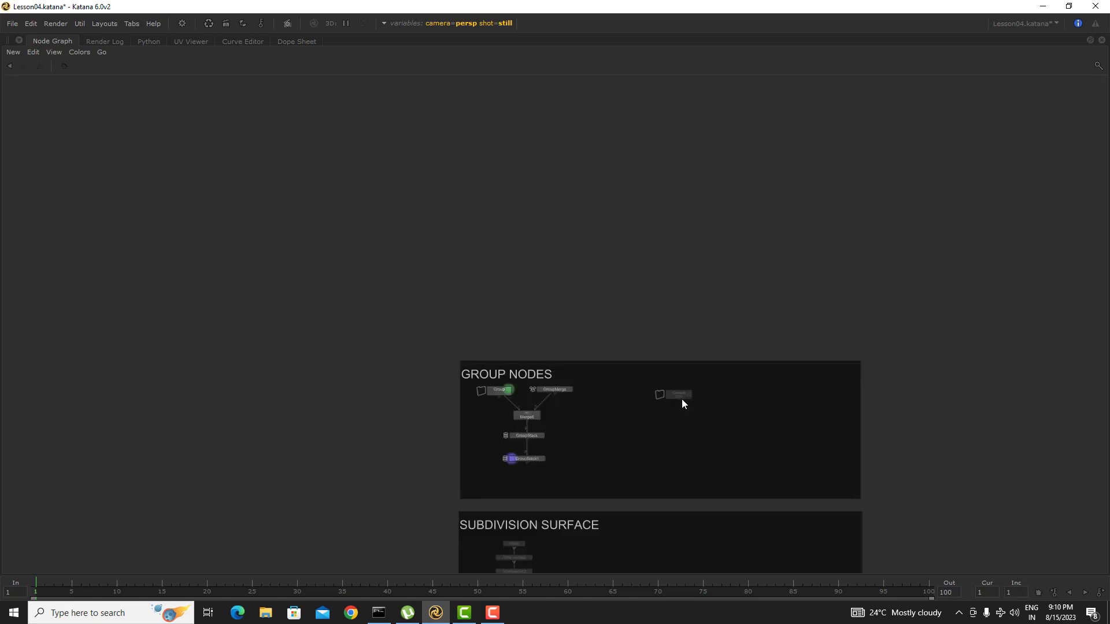
{"action": "key", "text": "ctrl+Return"}
{"action": "key", "text": "ctrl+BackSpace"}
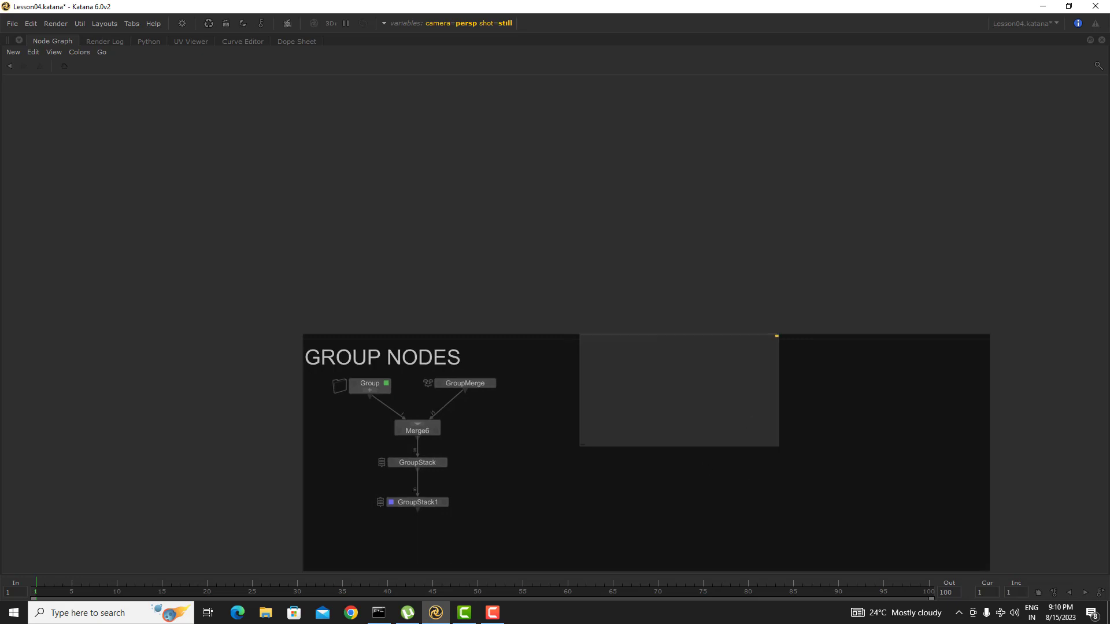
{"action": "key", "text": "ctrl+Return"}
{"action": "key", "text": "ctrl+BackSpace"}
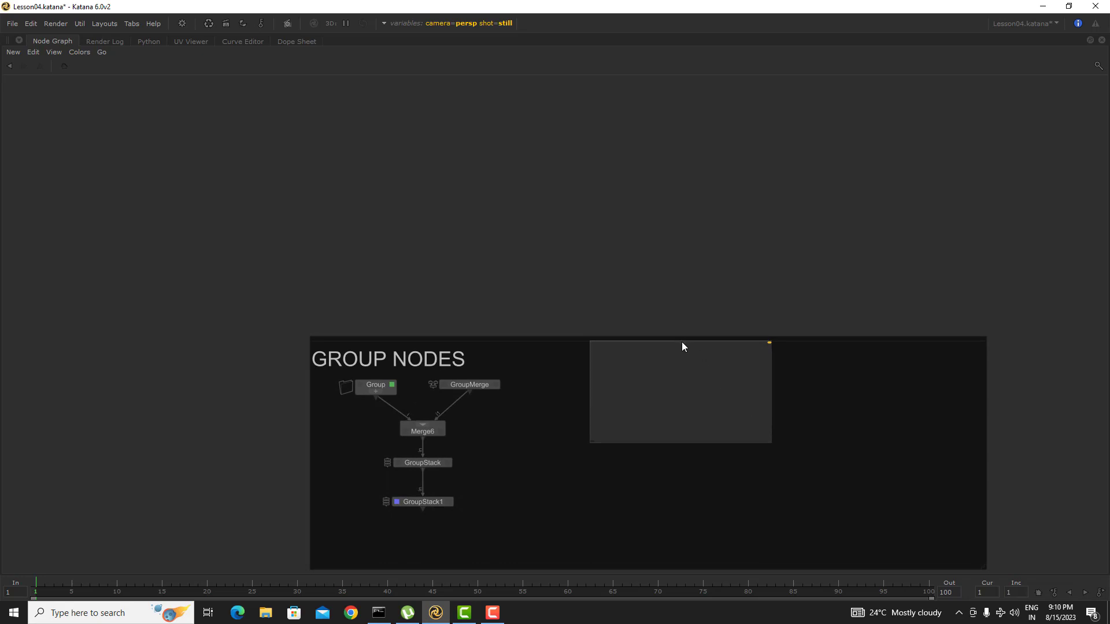
Move the Merge node from the far corner of the oversized Group8 frame close to the Importomatic node
{"action": "left_click_drag", "start_coordinate": [681, 341], "coordinate": [733, 293]}
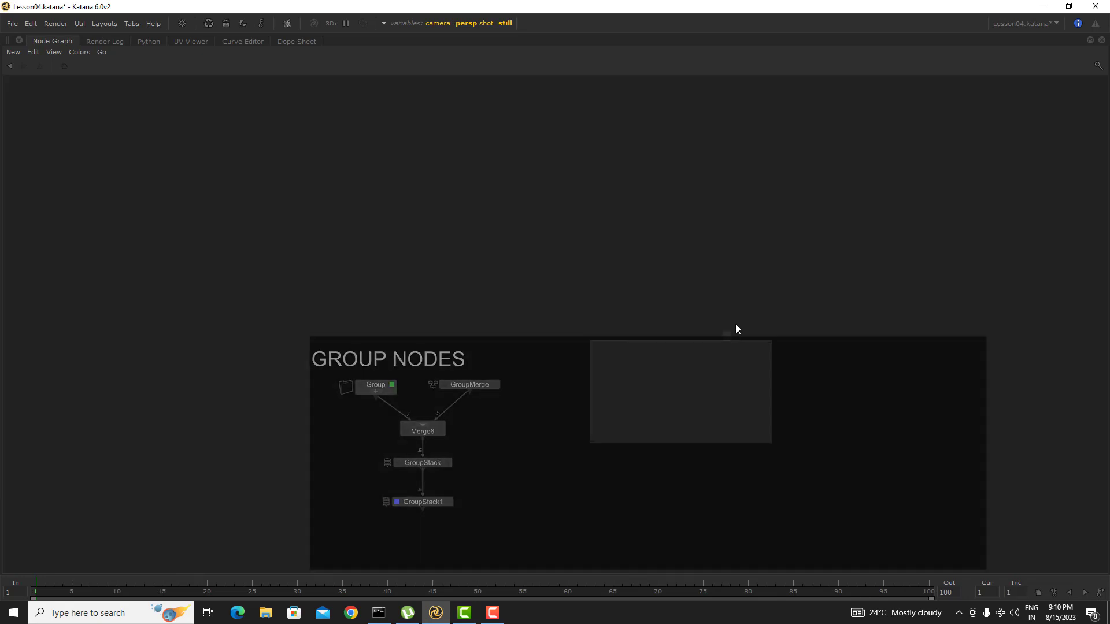
{"action": "scroll", "coordinate": [673, 342], "scroll_direction": "up", "scroll_amount": 3}
{"action": "scroll", "coordinate": [669, 344], "scroll_direction": "down", "scroll_amount": 5}
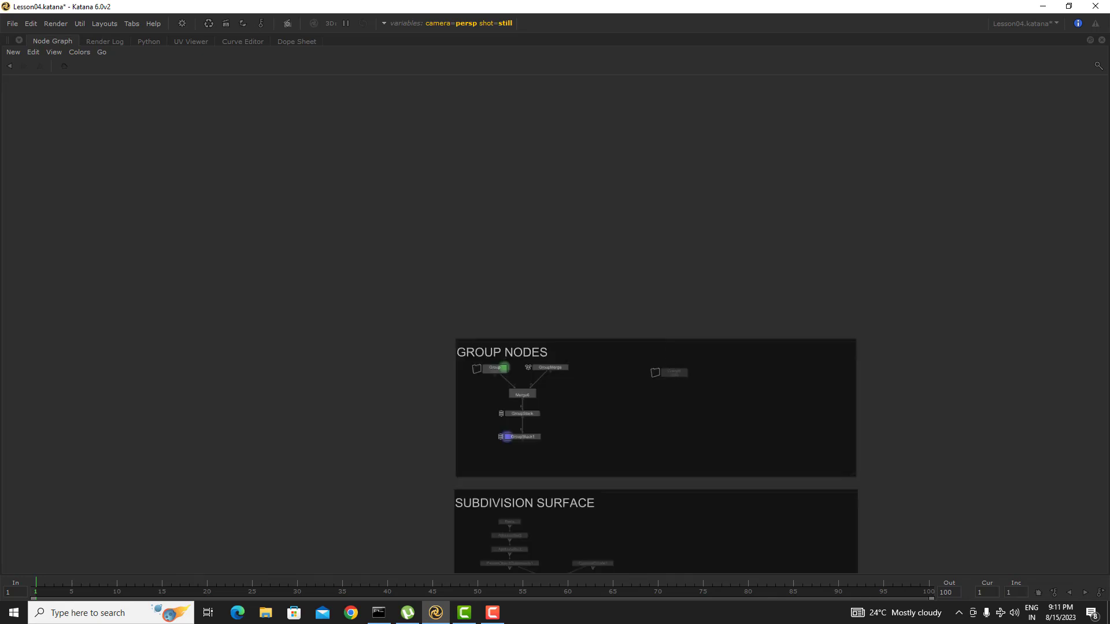
{"action": "scroll", "coordinate": [683, 374], "scroll_direction": "up", "scroll_amount": 3}
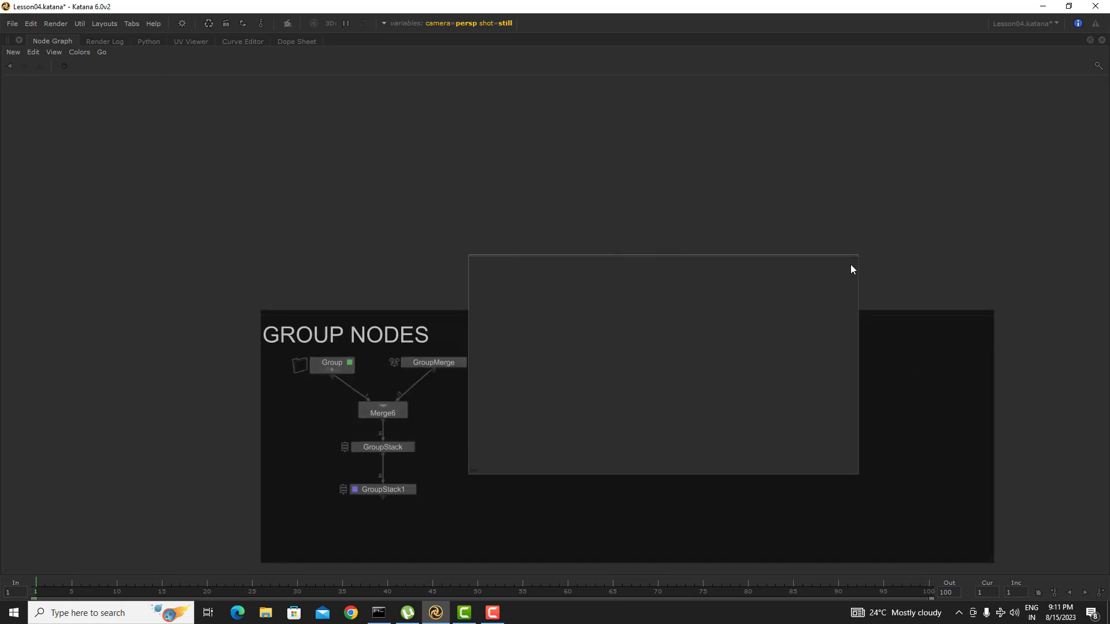
{"action": "left_click_drag", "start_coordinate": [855, 259], "coordinate": [642, 379]}
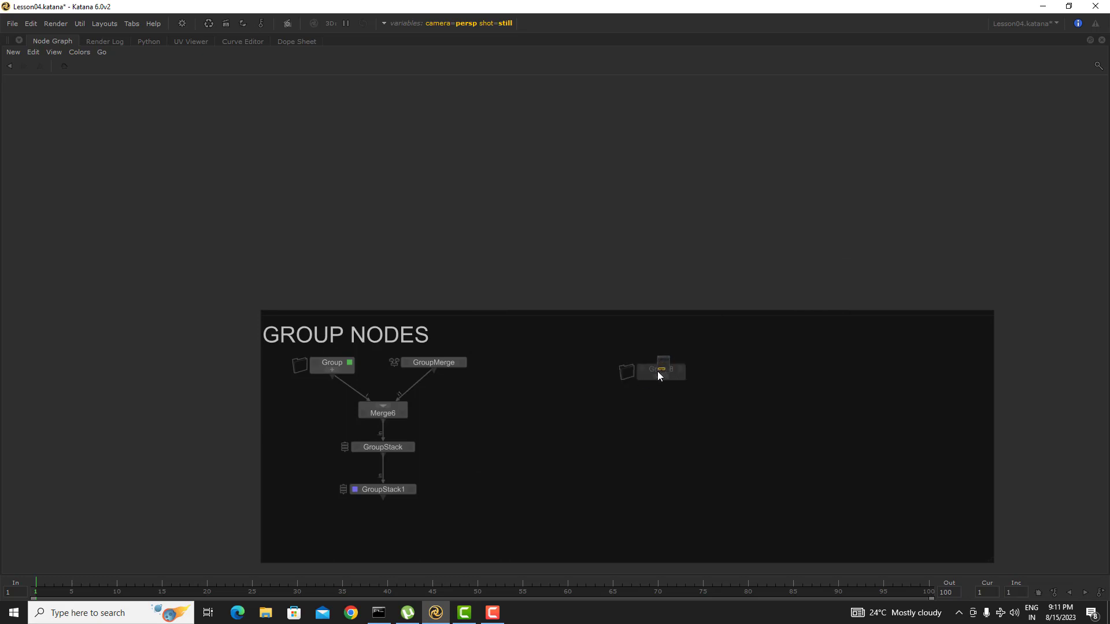
Place the Merge node directly below Importomatic4 so the expanded Group8 frame becomes compact
{"action": "scroll", "coordinate": [668, 368], "scroll_direction": "up", "scroll_amount": 3}
{"action": "left_click_drag", "start_coordinate": [673, 317], "coordinate": [790, 333]}
{"action": "middle_click_drag", "start_coordinate": [797, 410], "coordinate": [664, 507]}
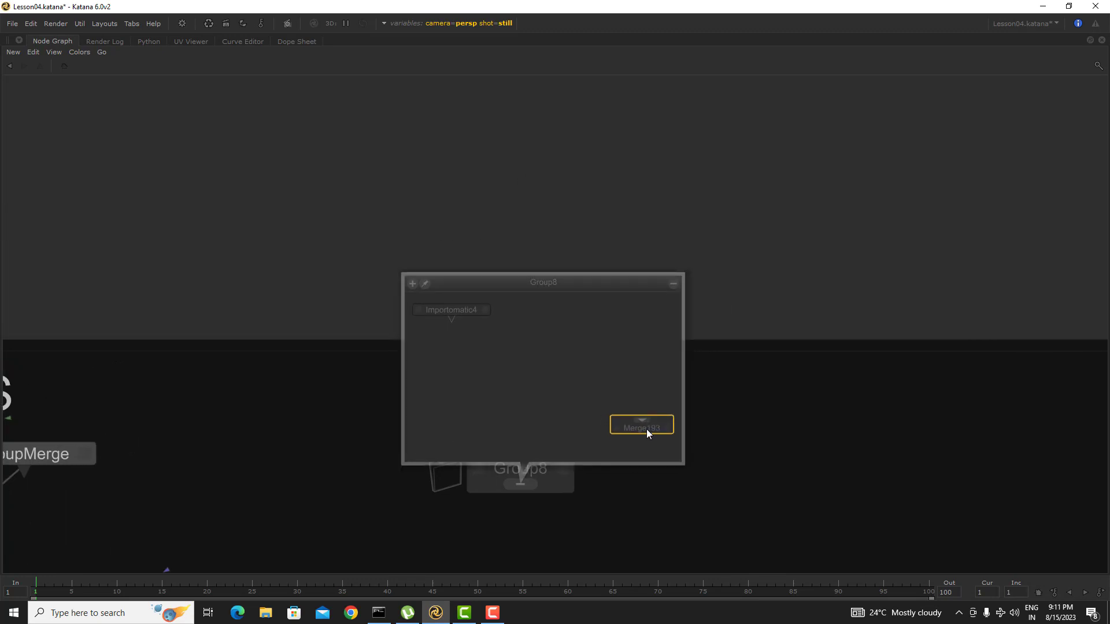
{"action": "left_click_drag", "start_coordinate": [646, 428], "coordinate": [573, 390]}
{"action": "left_click_drag", "start_coordinate": [678, 351], "coordinate": [552, 413]}
{"action": "middle_click_drag", "start_coordinate": [614, 468], "coordinate": [678, 399]}
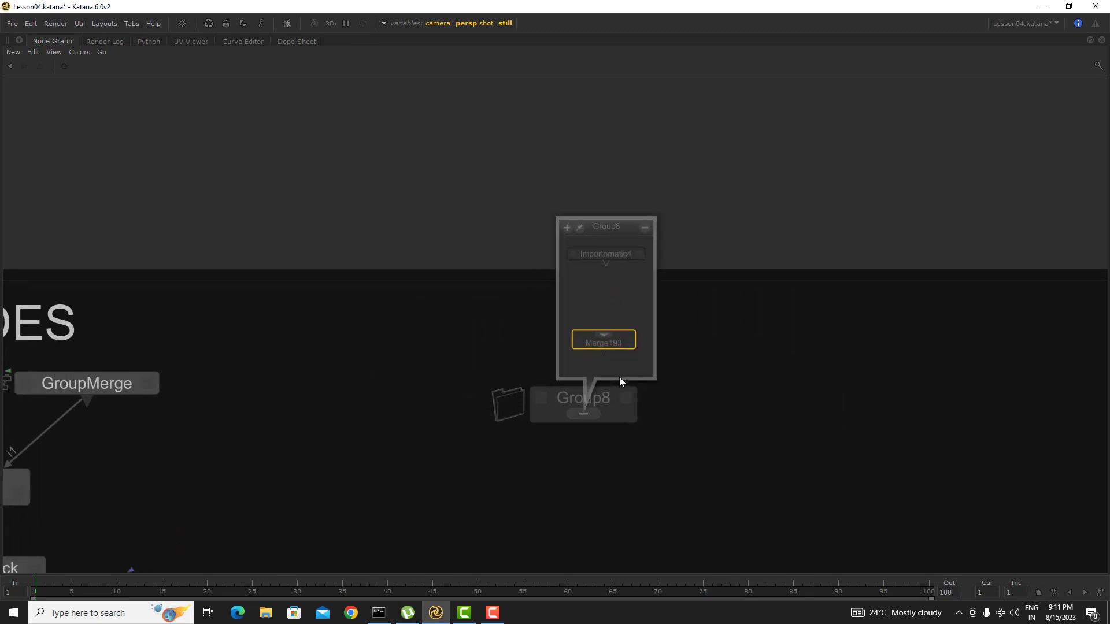
Examine how the expanded Group8 frame is displayed at close and distant views of the node graph
{"action": "scroll", "coordinate": [619, 377], "scroll_direction": "down", "scroll_amount": 5}
{"action": "scroll", "coordinate": [618, 370], "scroll_direction": "up", "scroll_amount": 2}
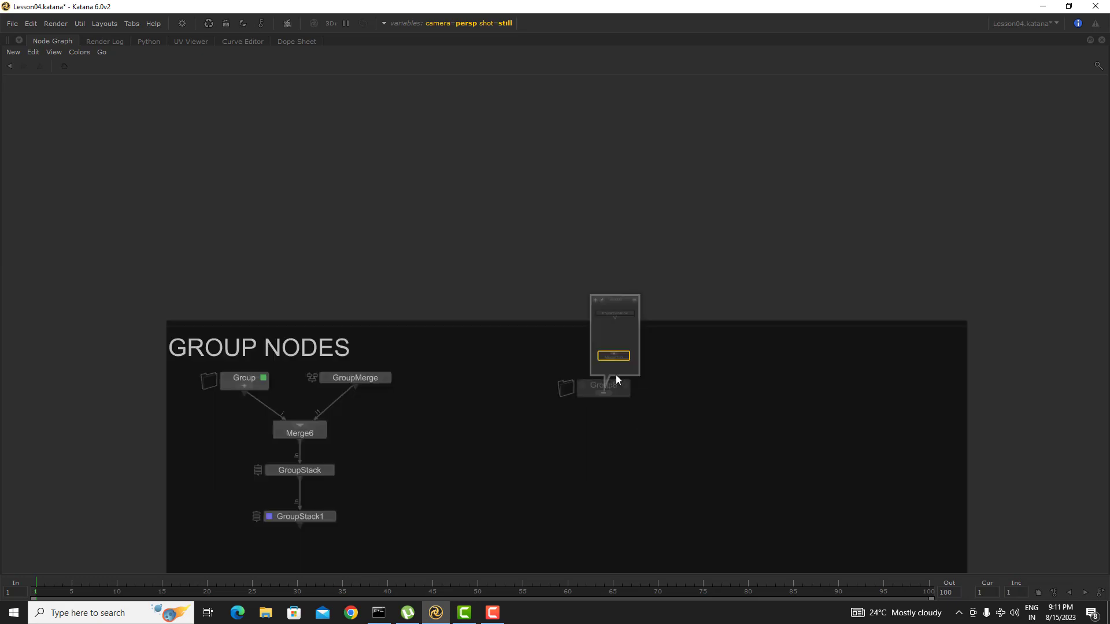
{"action": "scroll", "coordinate": [616, 375], "scroll_direction": "up", "scroll_amount": 5}
{"action": "scroll", "coordinate": [785, 310], "scroll_direction": "down", "scroll_amount": 5}
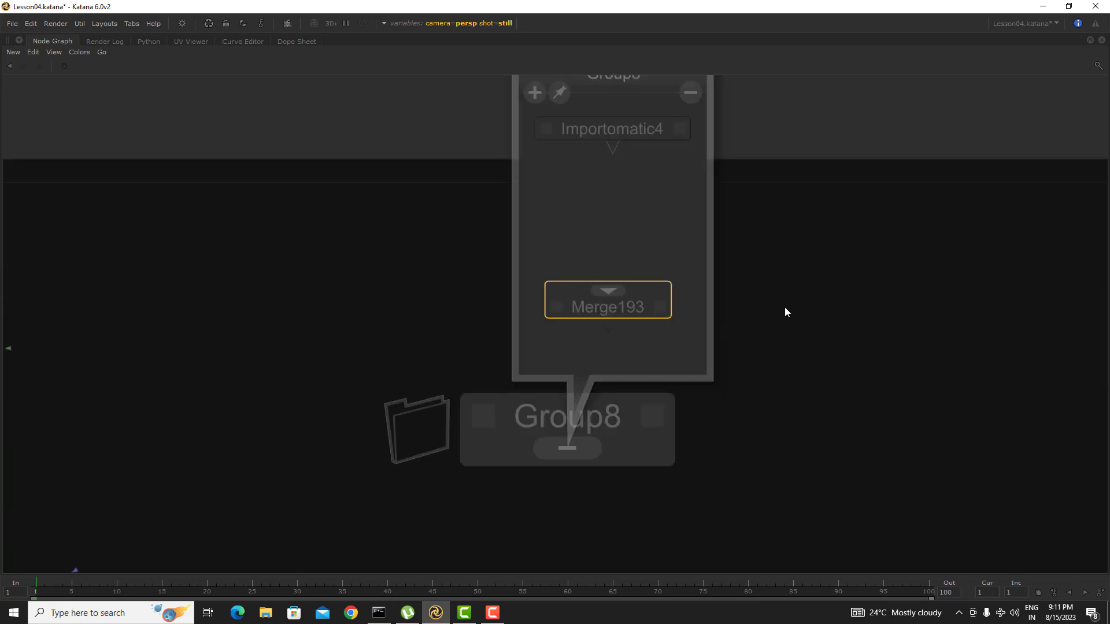
{"action": "scroll", "coordinate": [574, 362], "scroll_direction": "up", "scroll_amount": 2}
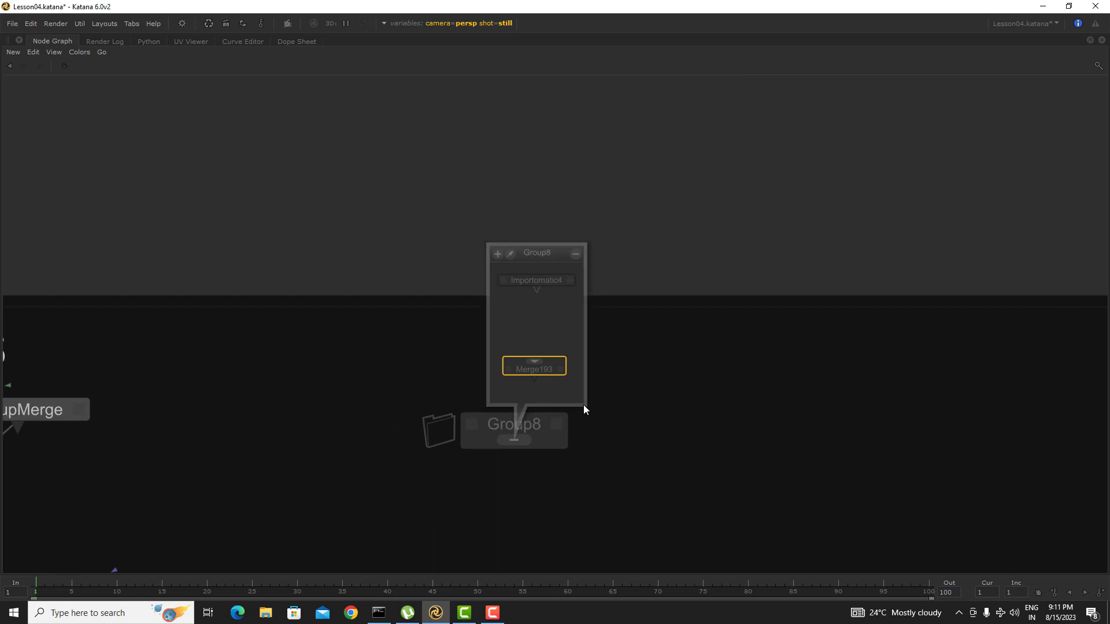
{"action": "scroll", "coordinate": [584, 404], "scroll_direction": "down", "scroll_amount": 5}
{"action": "left_click", "coordinate": [564, 409]}
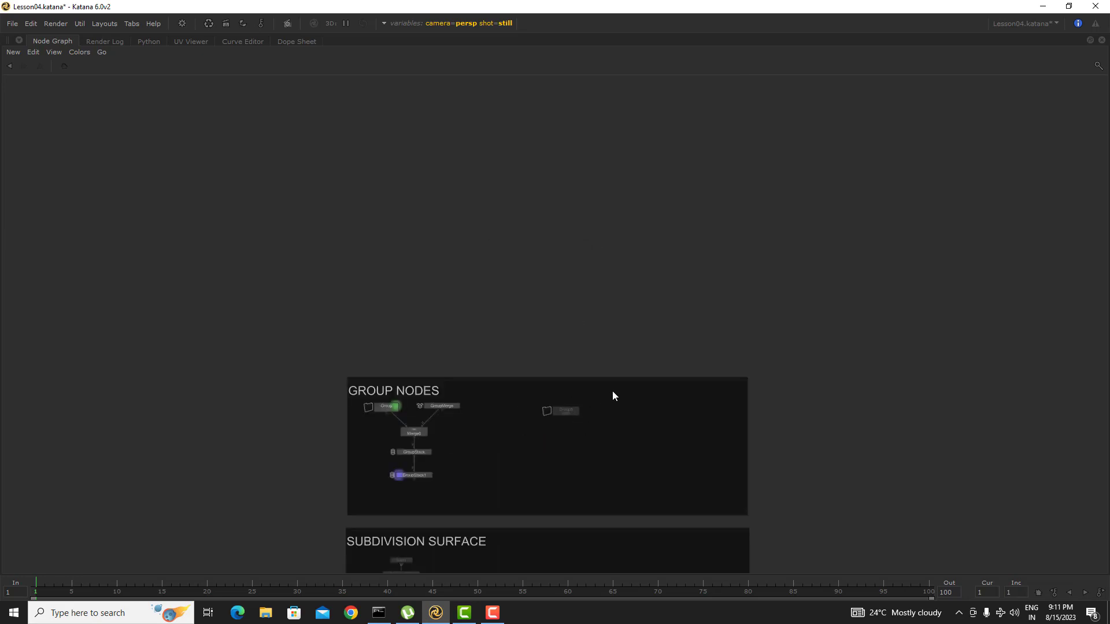
{"action": "middle_click_drag", "start_coordinate": [597, 452], "coordinate": [508, 424]}
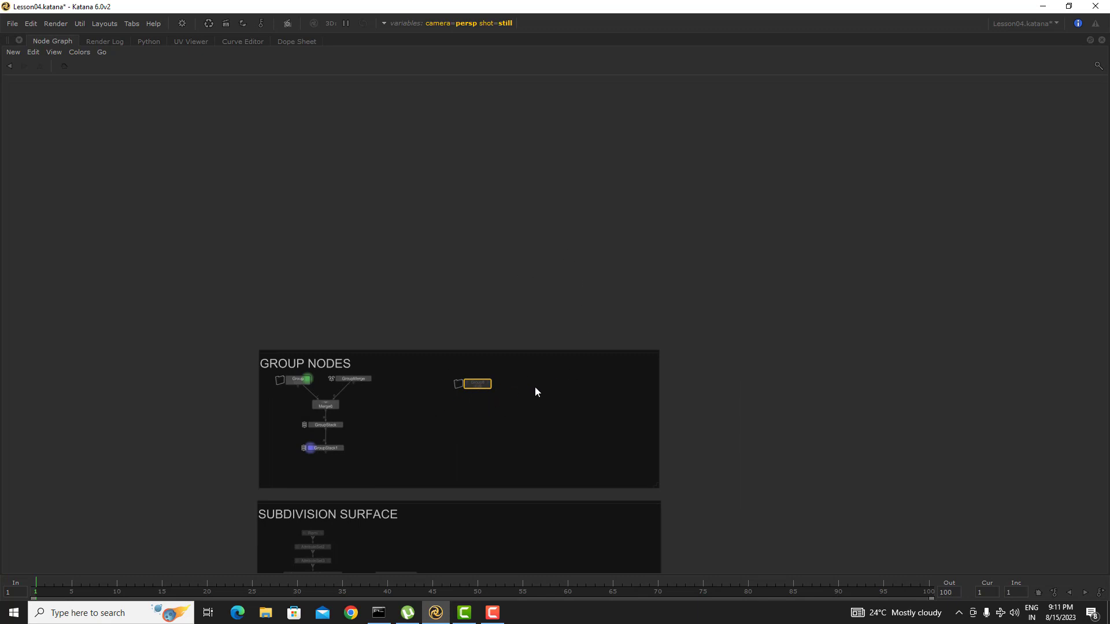
{"action": "middle_click_drag", "start_coordinate": [542, 403], "coordinate": [543, 365]}
{"action": "scroll", "coordinate": [484, 352], "scroll_direction": "up", "scroll_amount": 2}
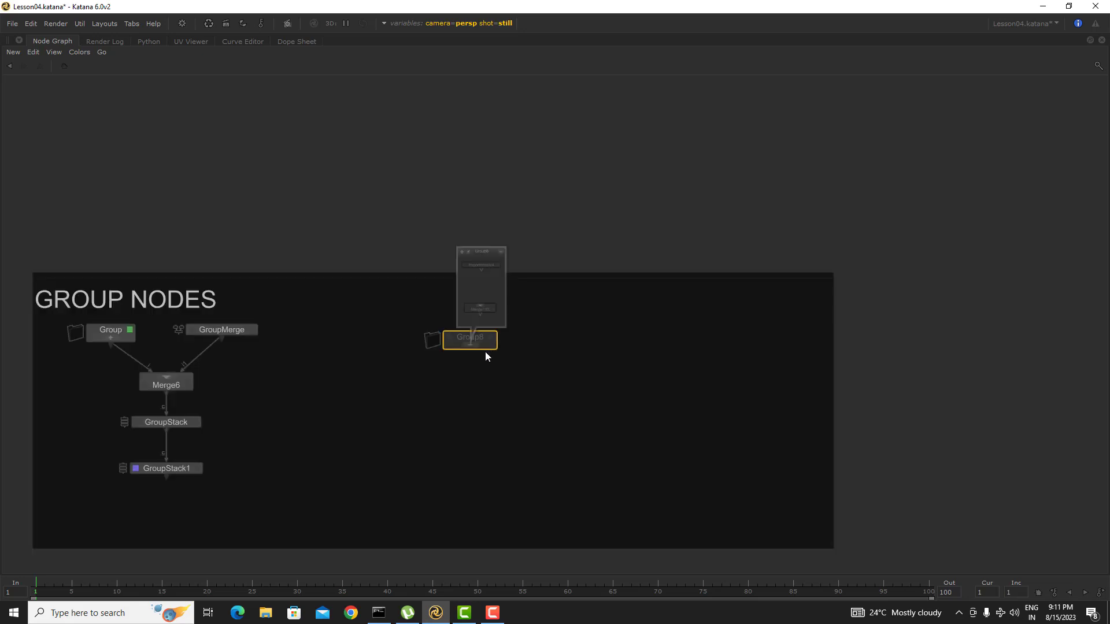
{"action": "scroll", "coordinate": [490, 313], "scroll_direction": "up", "scroll_amount": 2}
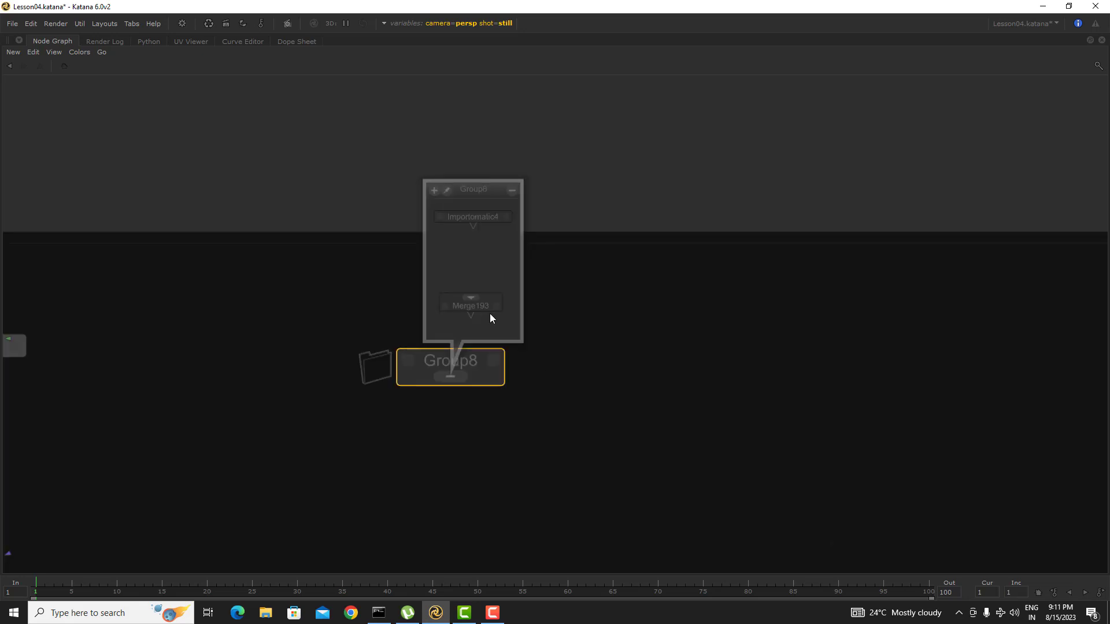
{"action": "scroll", "coordinate": [490, 313], "scroll_direction": "down", "scroll_amount": 4}
{"action": "scroll", "coordinate": [490, 313], "scroll_direction": "up", "scroll_amount": 4}
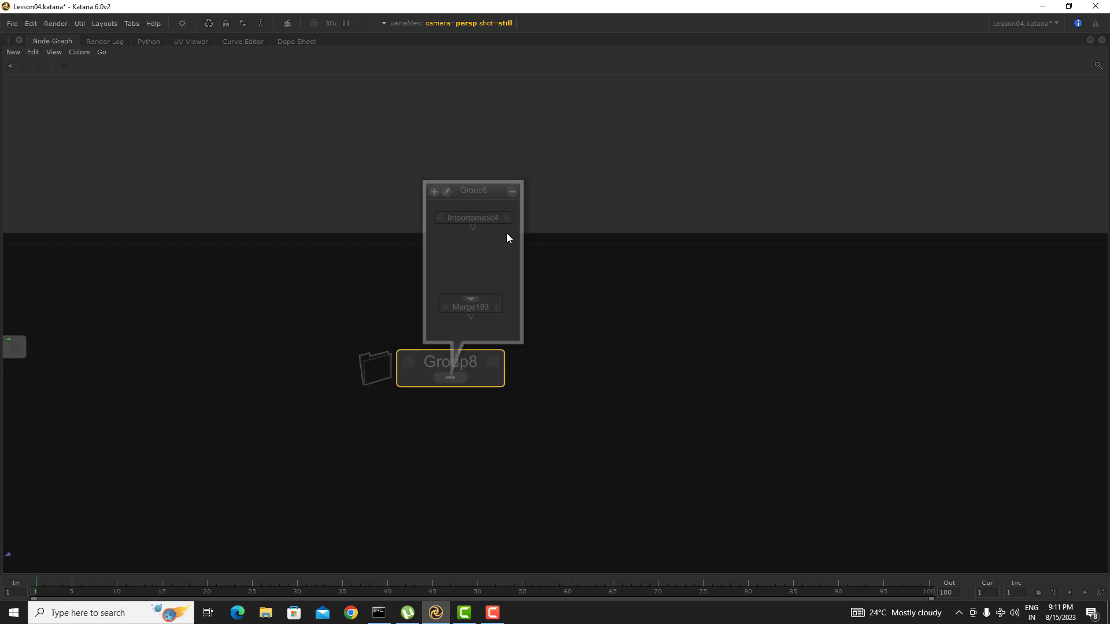
Collapse and re-expand Group8 to view its contents, and leave the node collapsed in the main graph
{"action": "left_click", "coordinate": [511, 191]}
{"action": "left_click", "coordinate": [468, 377]}
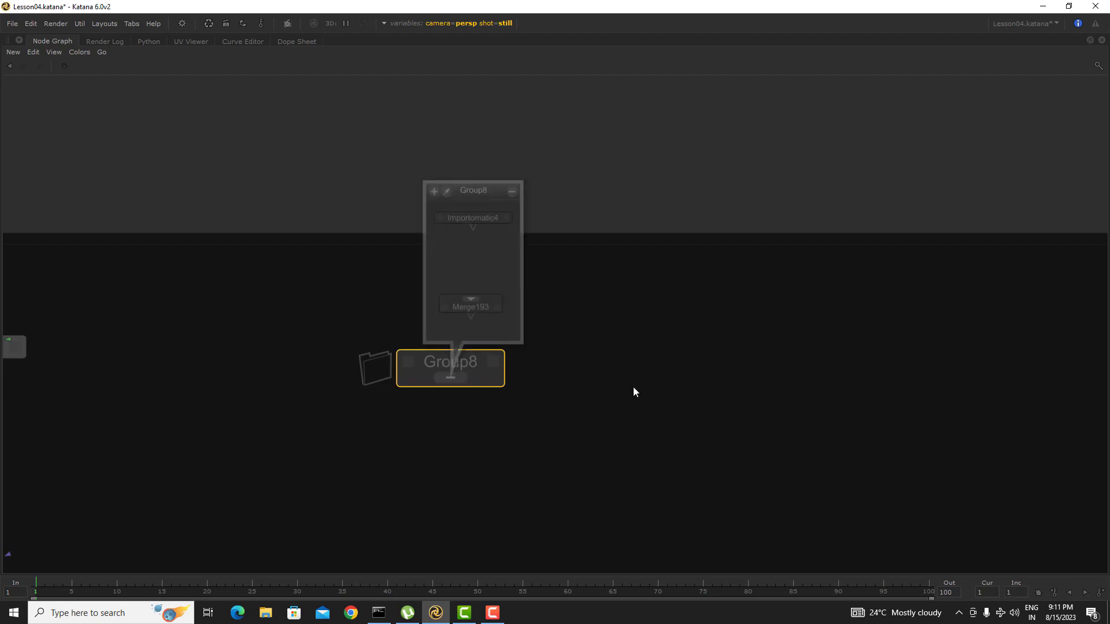
{"action": "left_click", "coordinate": [475, 256]}
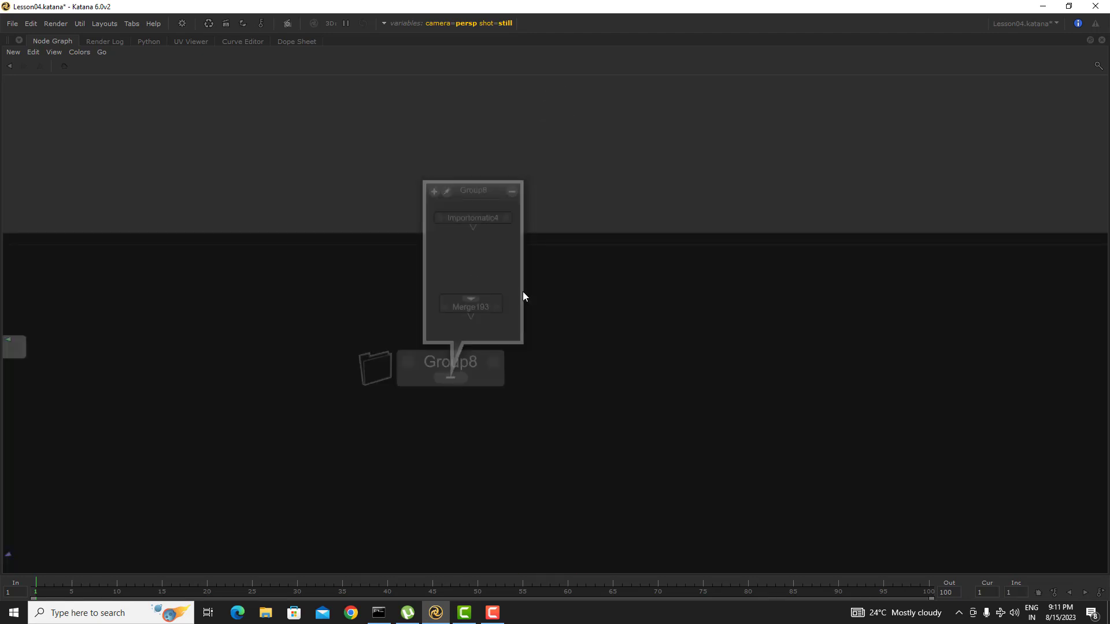
{"action": "middle_click_drag", "start_coordinate": [521, 453], "coordinate": [786, 348]}
{"action": "scroll", "coordinate": [787, 348], "scroll_direction": "down", "scroll_amount": 2}
{"action": "scroll", "coordinate": [769, 313], "scroll_direction": "up", "scroll_amount": 2}
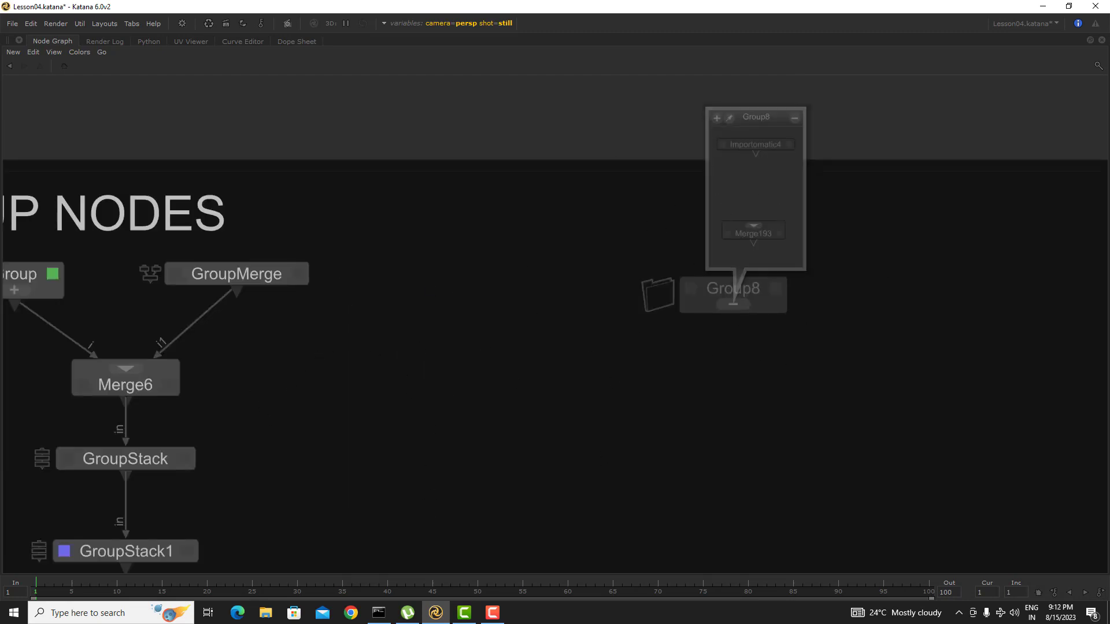
{"action": "middle_click_drag", "start_coordinate": [369, 327], "coordinate": [545, 312]}
{"action": "left_click", "coordinate": [910, 289]}
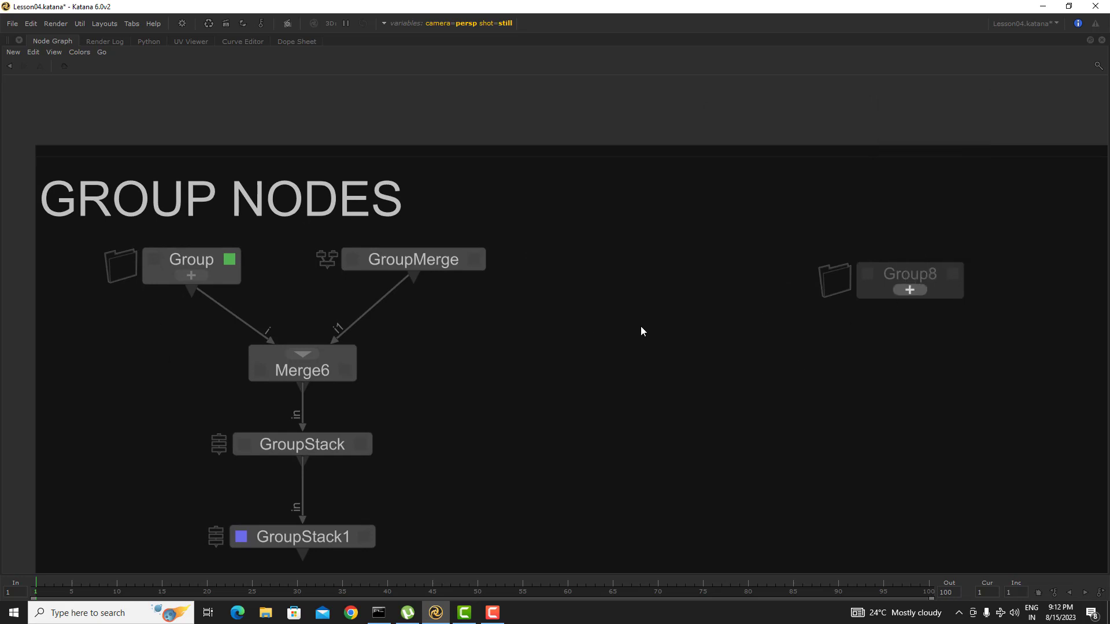
Expand the original Group node and move the collapsed Group8 node inside its frame, beside the Merge4 node
{"action": "left_click", "coordinate": [205, 275]}
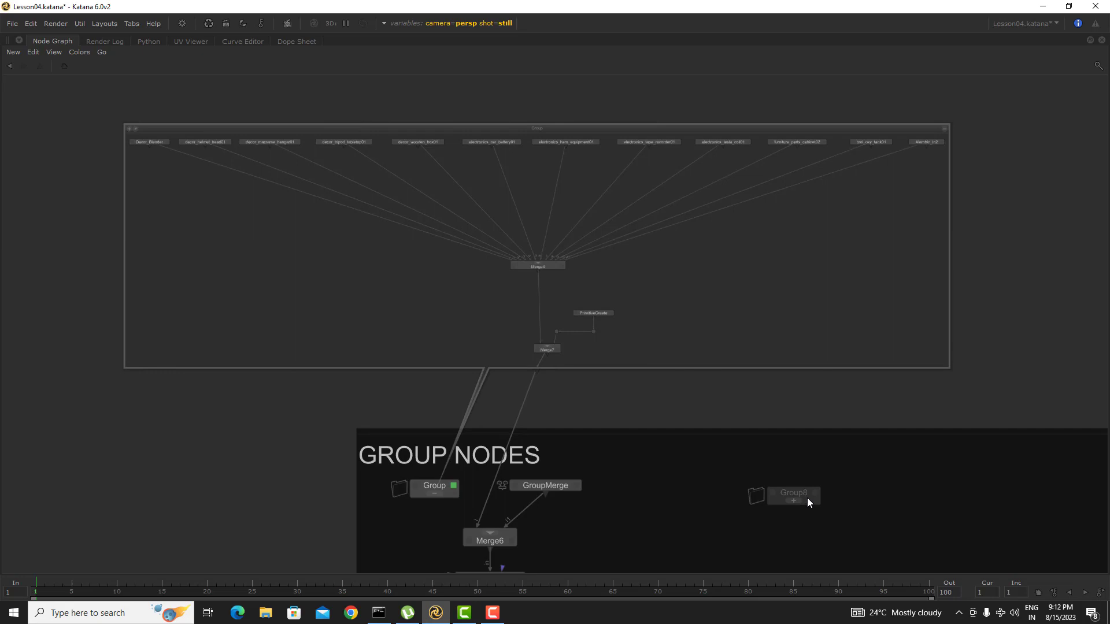
{"action": "left_click_drag", "start_coordinate": [806, 498], "coordinate": [793, 289]}
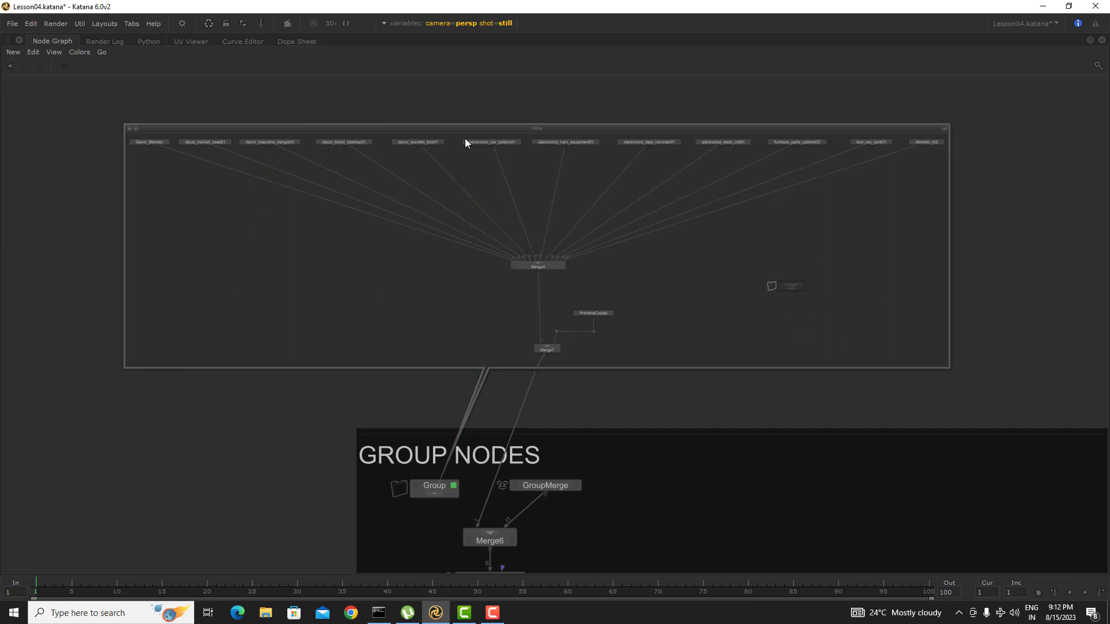
{"action": "left_click", "coordinate": [801, 285]}
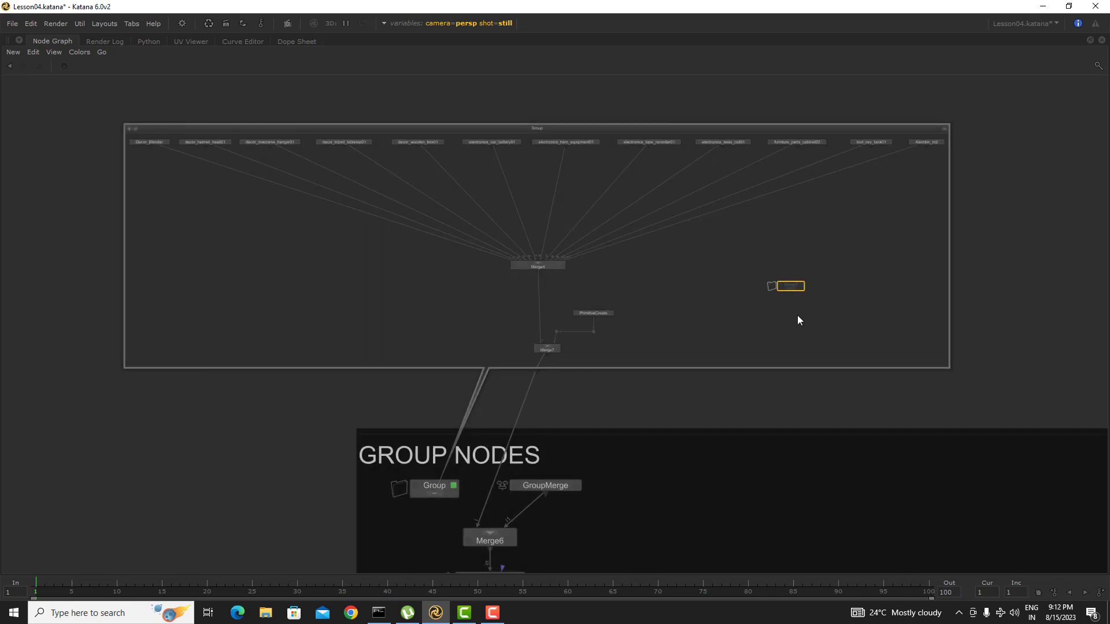
{"action": "middle_click_drag", "start_coordinate": [820, 299], "coordinate": [696, 421]}
{"action": "scroll", "coordinate": [650, 331], "scroll_direction": "up", "scroll_amount": 2}
{"action": "scroll", "coordinate": [755, 438], "scroll_direction": "down", "scroll_amount": 2}
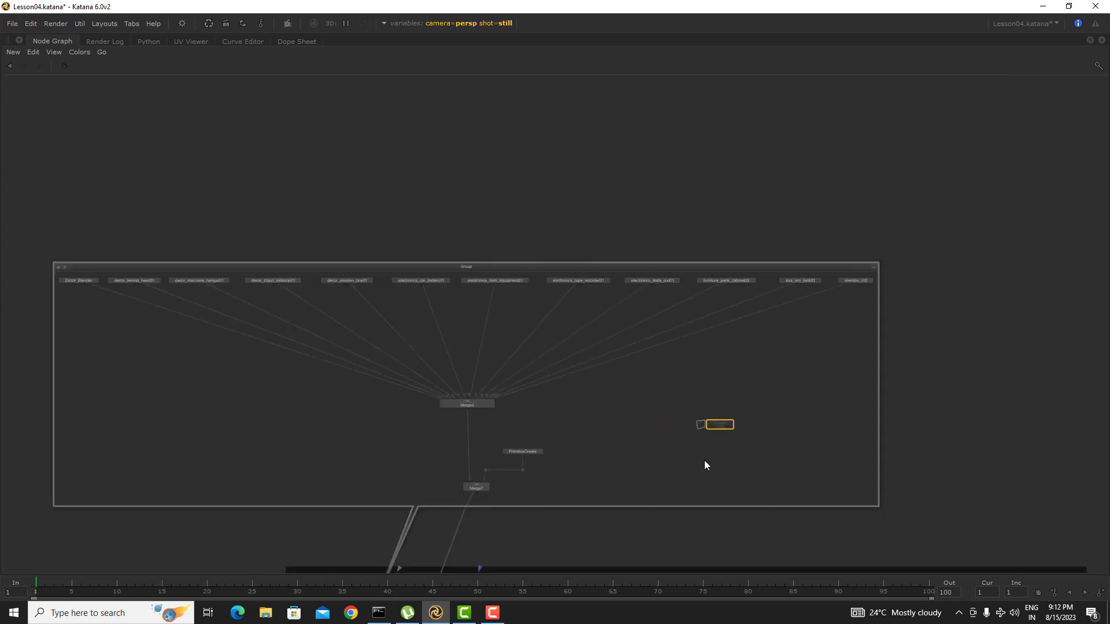
Set the edit and view flags on the nested Group8 node, and expand and collapse it inside Group
{"action": "key", "text": "e"}
{"action": "key", "text": "v"}
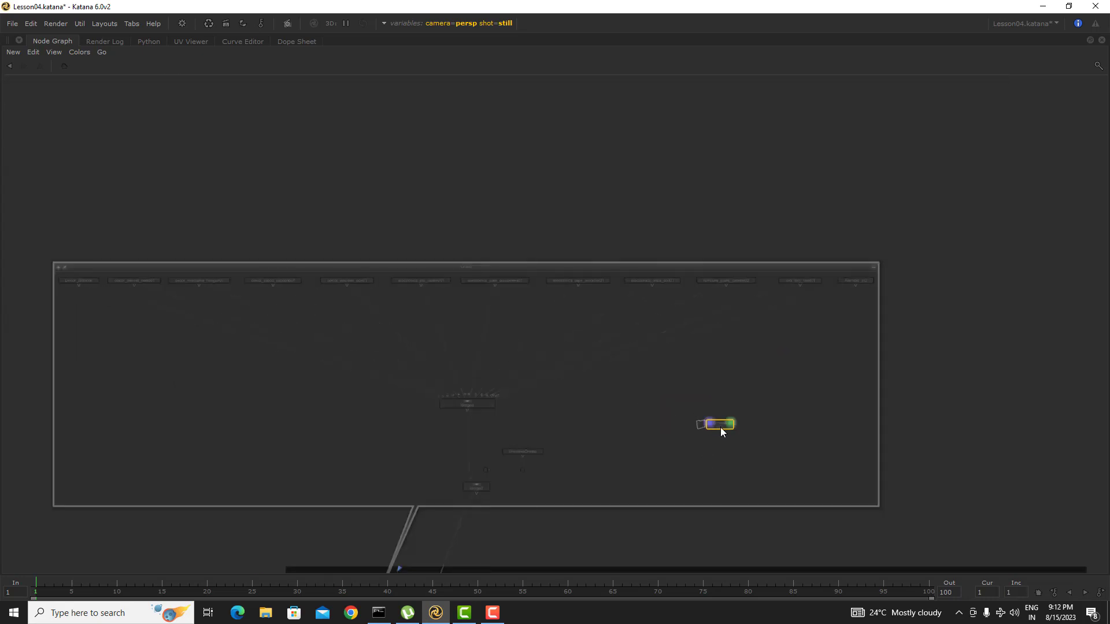
{"action": "scroll", "coordinate": [720, 428], "scroll_direction": "up", "scroll_amount": 2}
{"action": "left_click", "coordinate": [721, 428]}
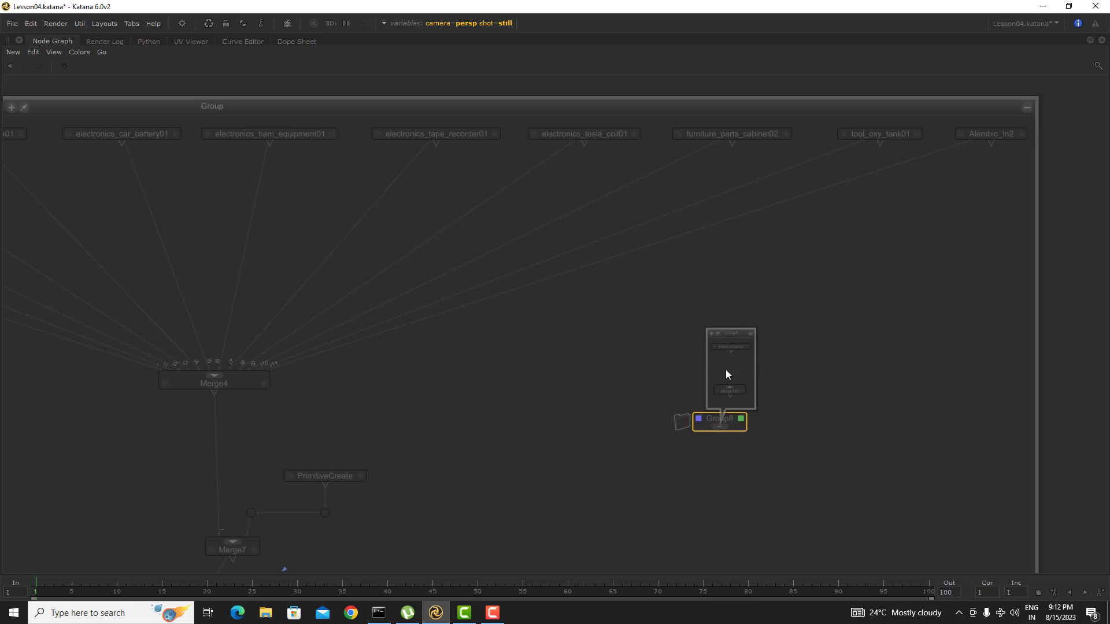
{"action": "left_click", "coordinate": [720, 427]}
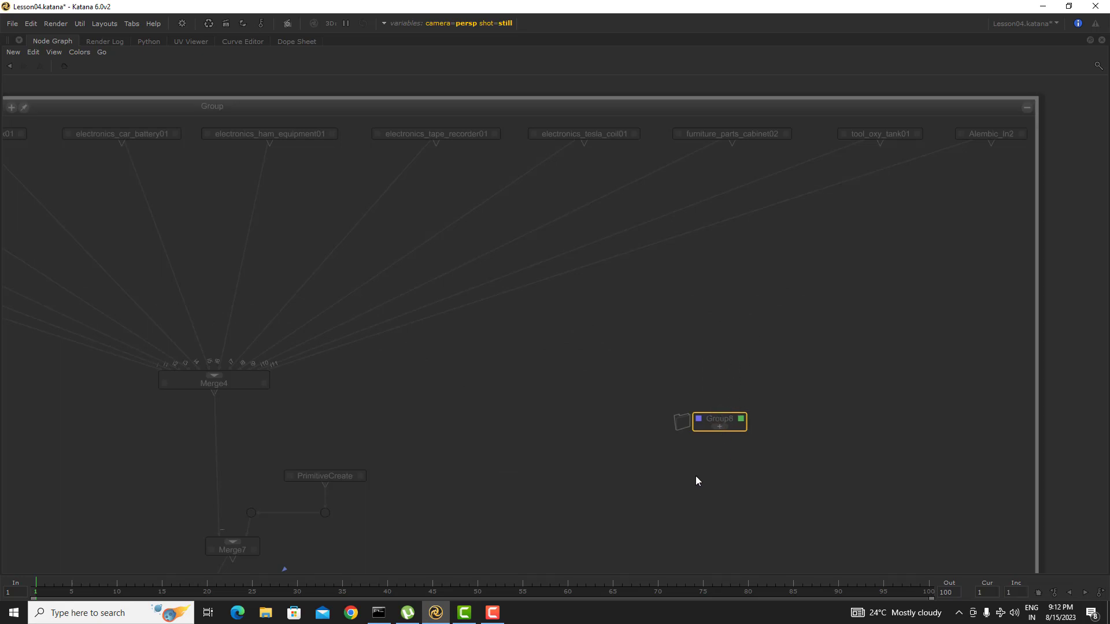
Delete the nested Group8 node from the Group node's contents and collapse the Group node
{"action": "middle_click_drag", "start_coordinate": [696, 478], "coordinate": [748, 391]}
{"action": "scroll", "coordinate": [824, 363], "scroll_direction": "down", "scroll_amount": 2}
{"action": "key", "text": "Delete"}
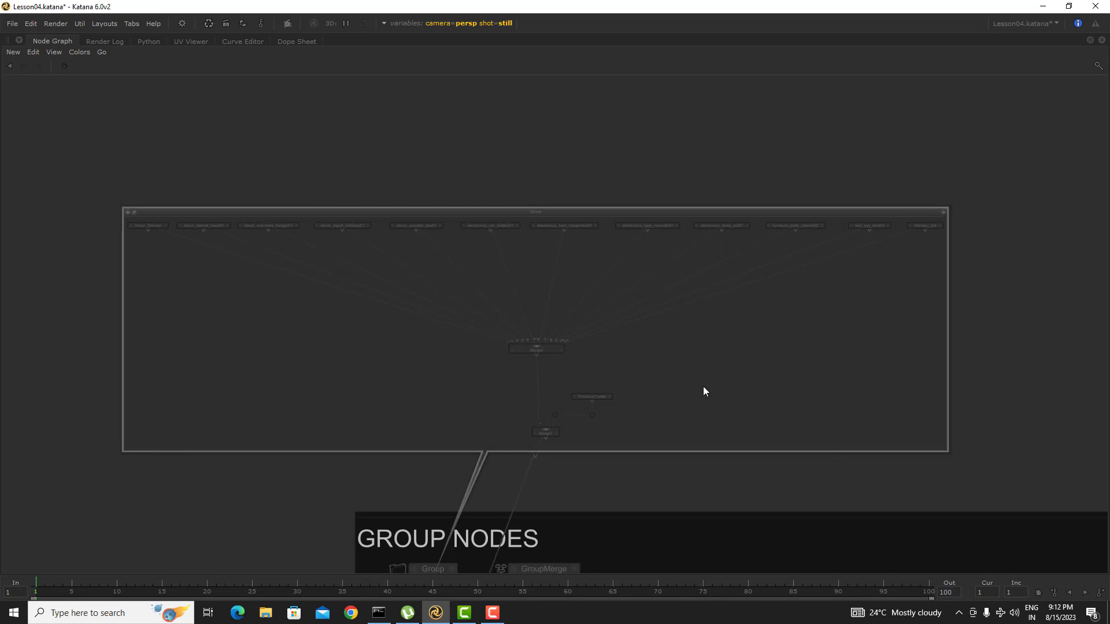
{"action": "middle_click_drag", "start_coordinate": [534, 459], "coordinate": [565, 389]}
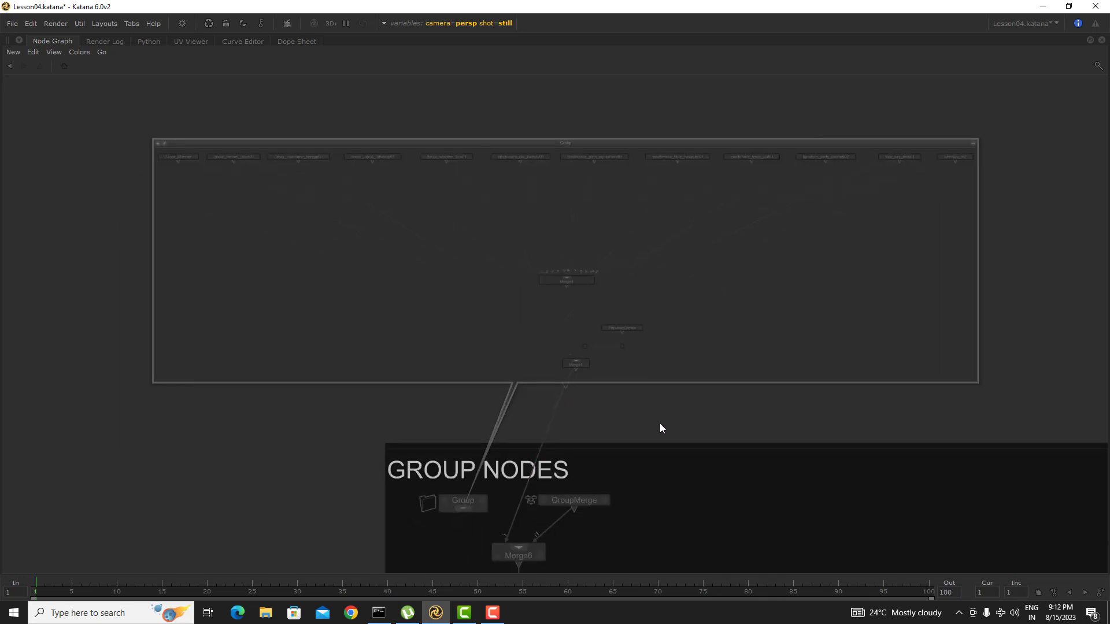
{"action": "scroll", "coordinate": [477, 510], "scroll_direction": "up", "scroll_amount": 4}
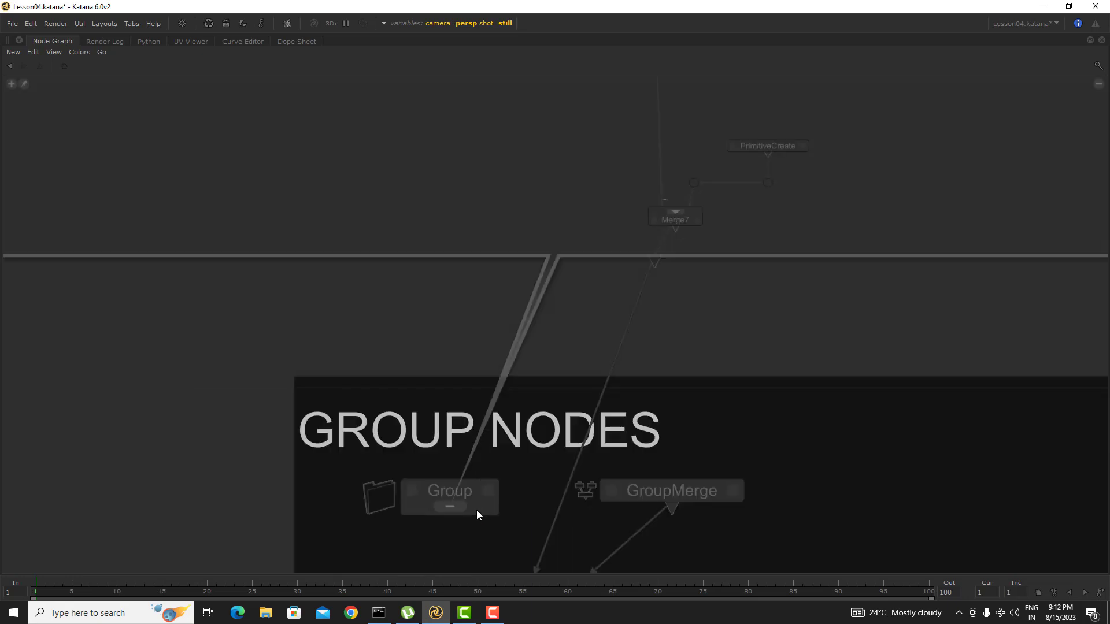
{"action": "left_click", "coordinate": [450, 508]}
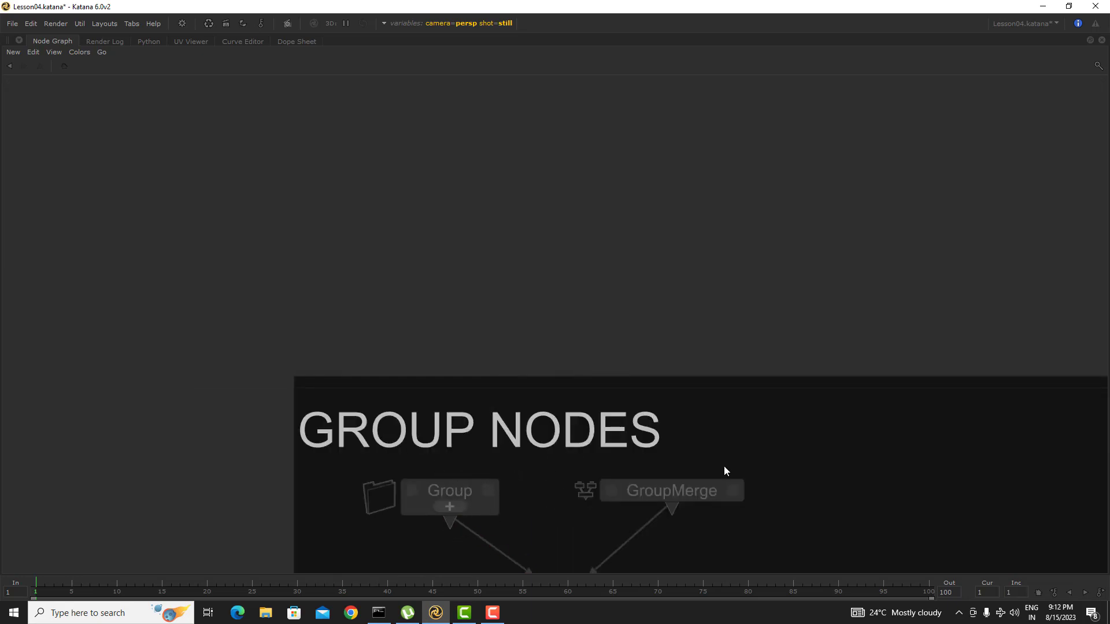
{"action": "middle_click_drag", "start_coordinate": [575, 477], "coordinate": [323, 349]}
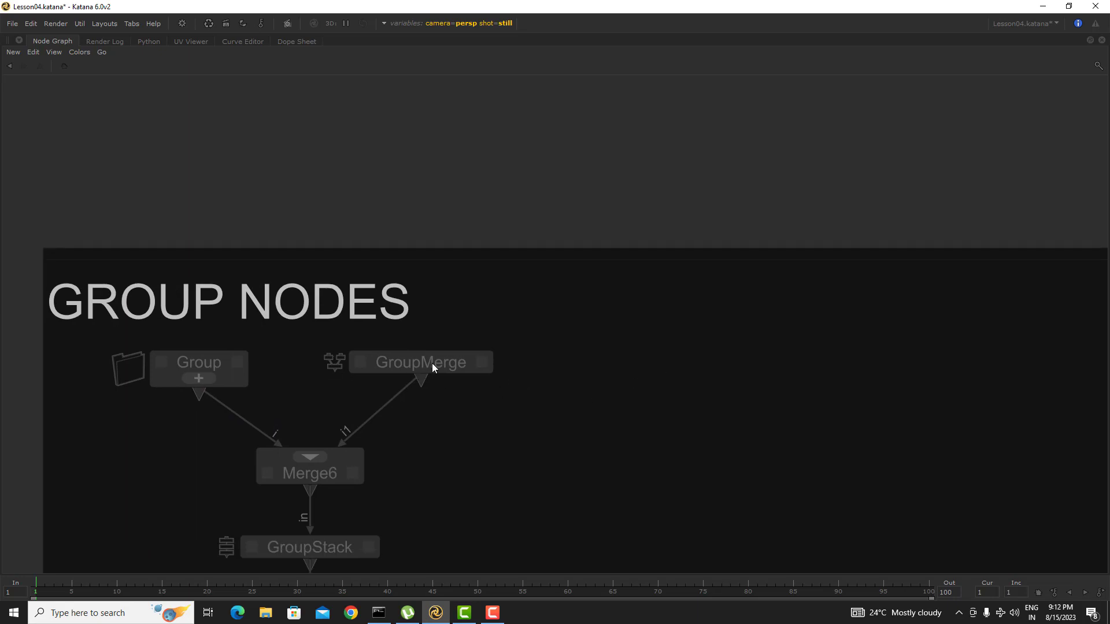
{"action": "key", "text": "Tab"}
{"action": "type", "text": "impo"}
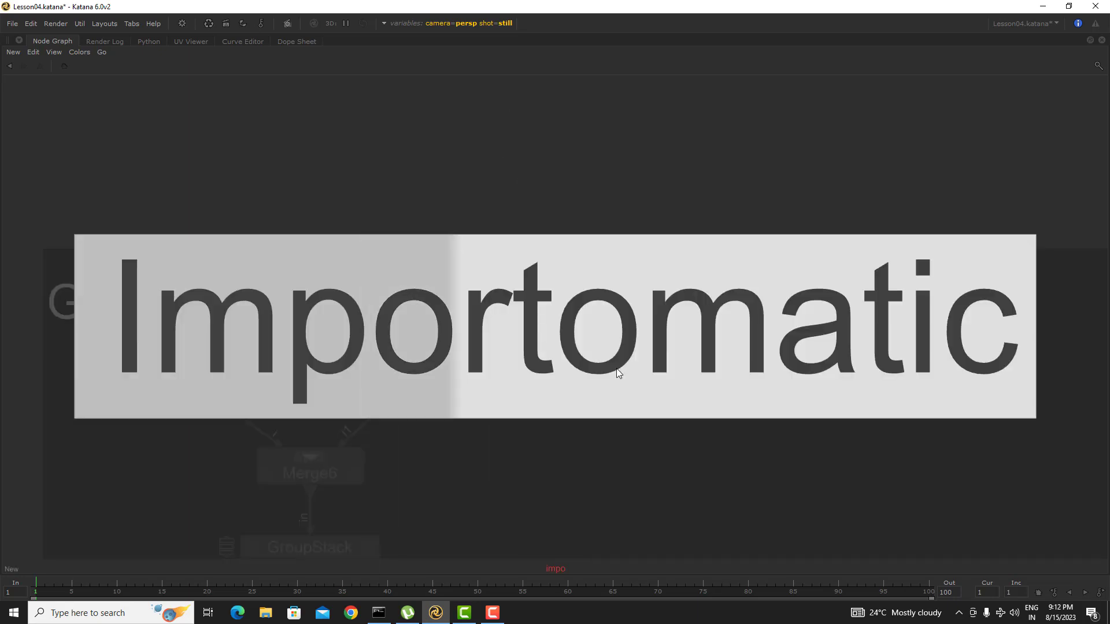
{"action": "key", "text": "Return"}
{"action": "left_click", "coordinate": [668, 366]}
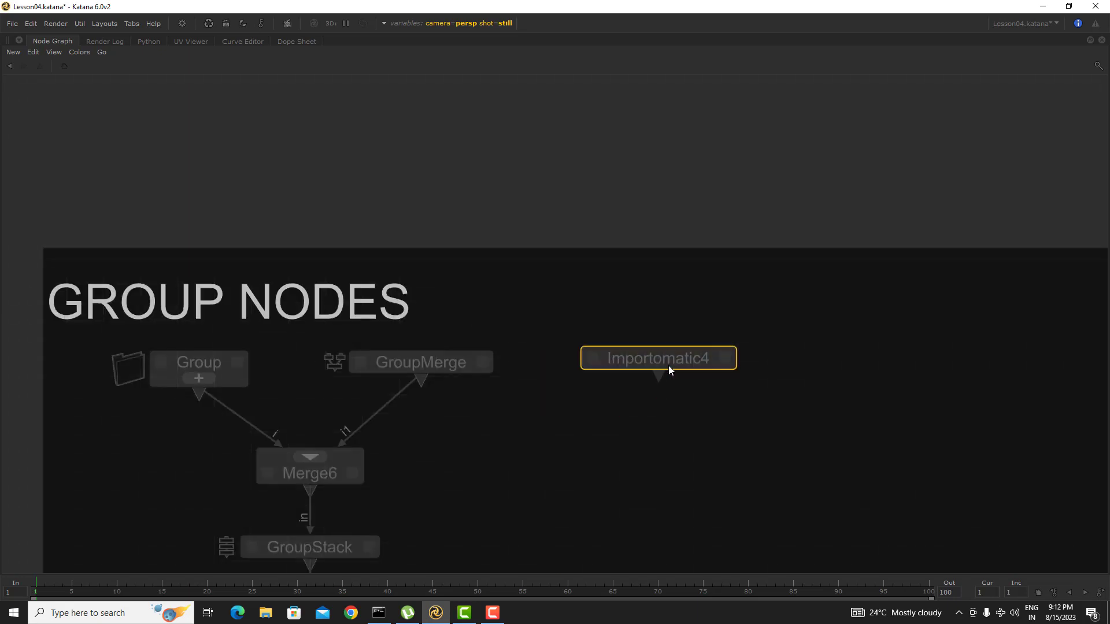
{"action": "key", "text": "ctrl+g"}
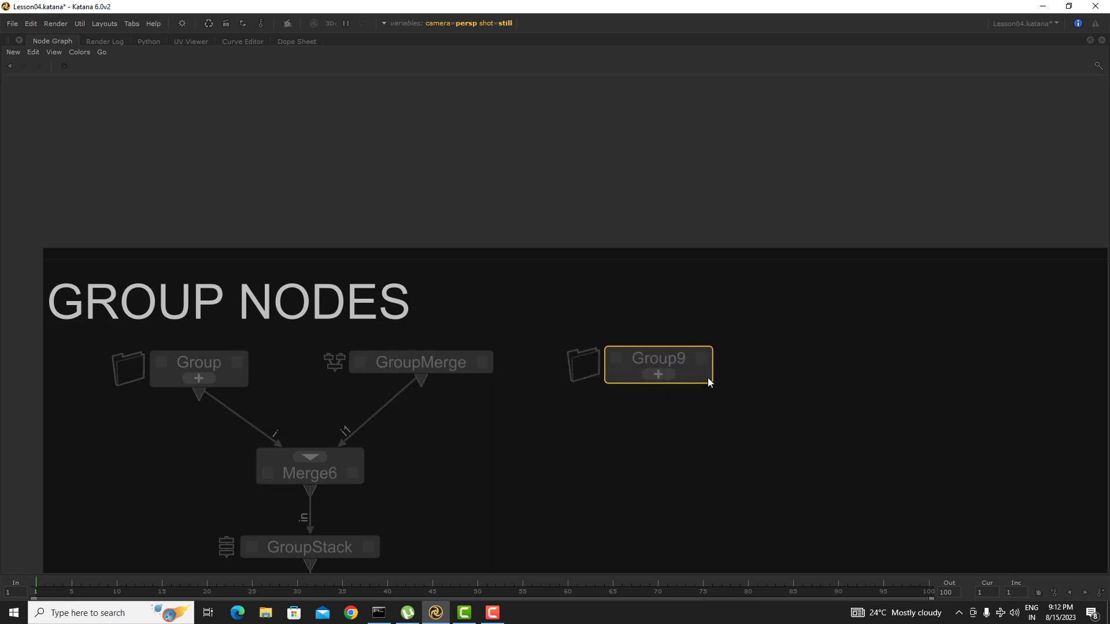
{"action": "left_click_drag", "start_coordinate": [758, 319], "coordinate": [535, 426]}
{"action": "key", "text": "ctrl+z"}
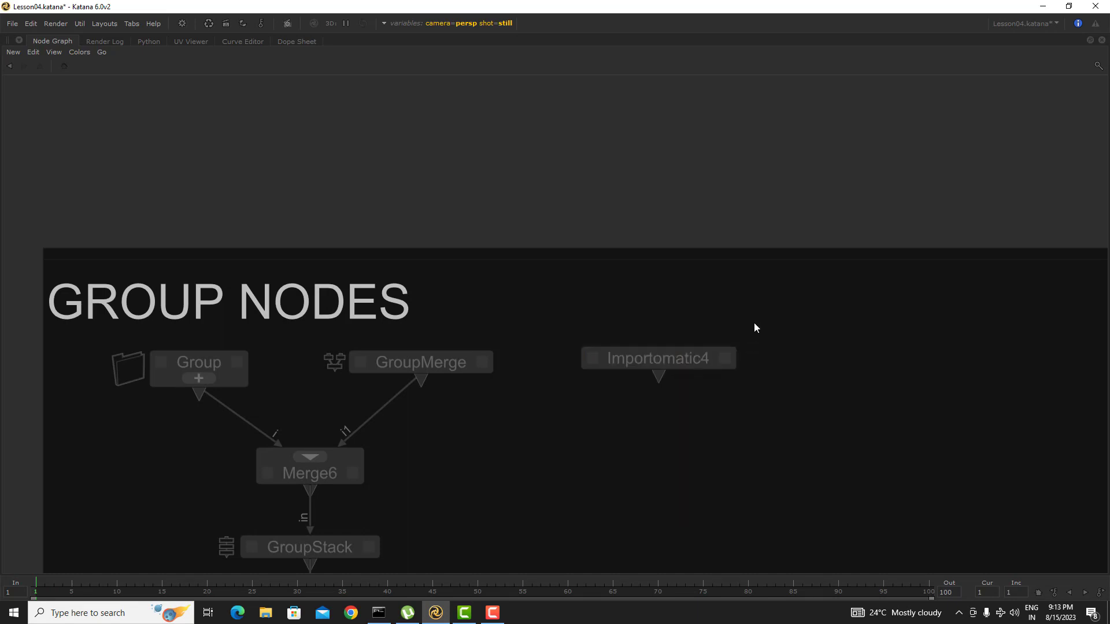
{"action": "left_click_drag", "start_coordinate": [787, 322], "coordinate": [560, 414]}
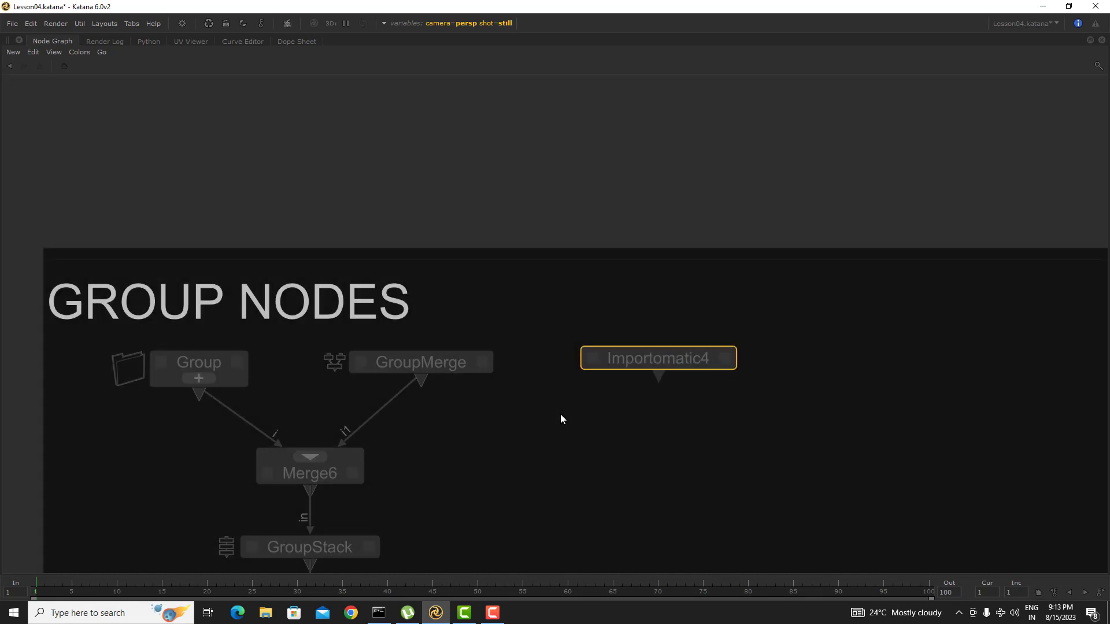
{"action": "key", "text": "Delete"}
Add a Merge node beside the GroupMerge branch and connect its output to a Dot node placed below it
{"action": "key", "text": "Tab"}
{"action": "type", "text": "me"}
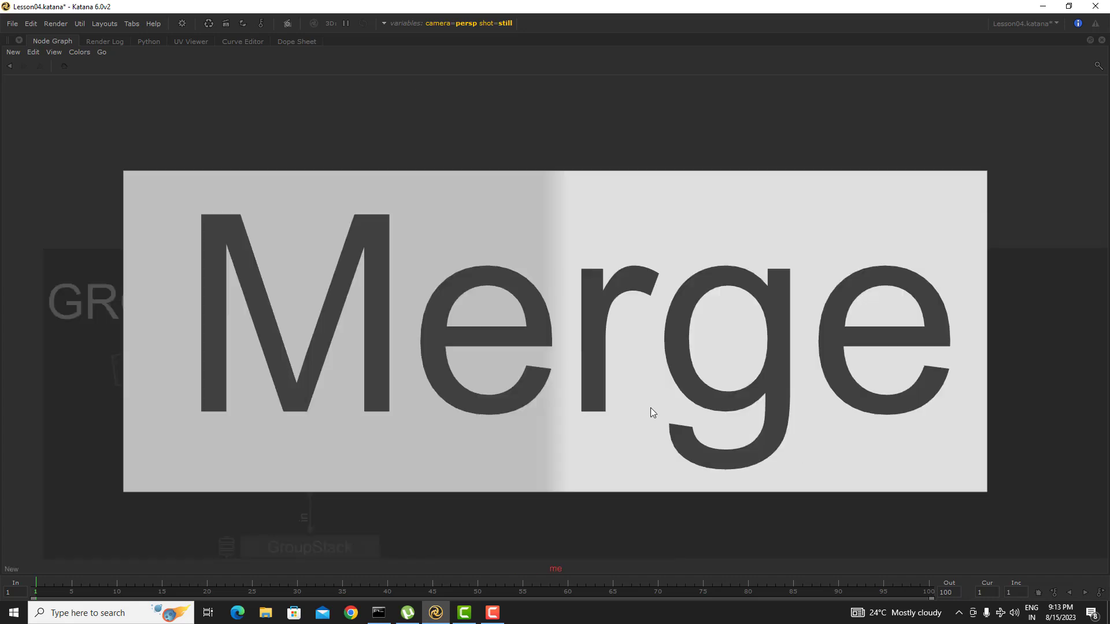
{"action": "key", "text": "Return"}
{"action": "left_click", "coordinate": [645, 424]}
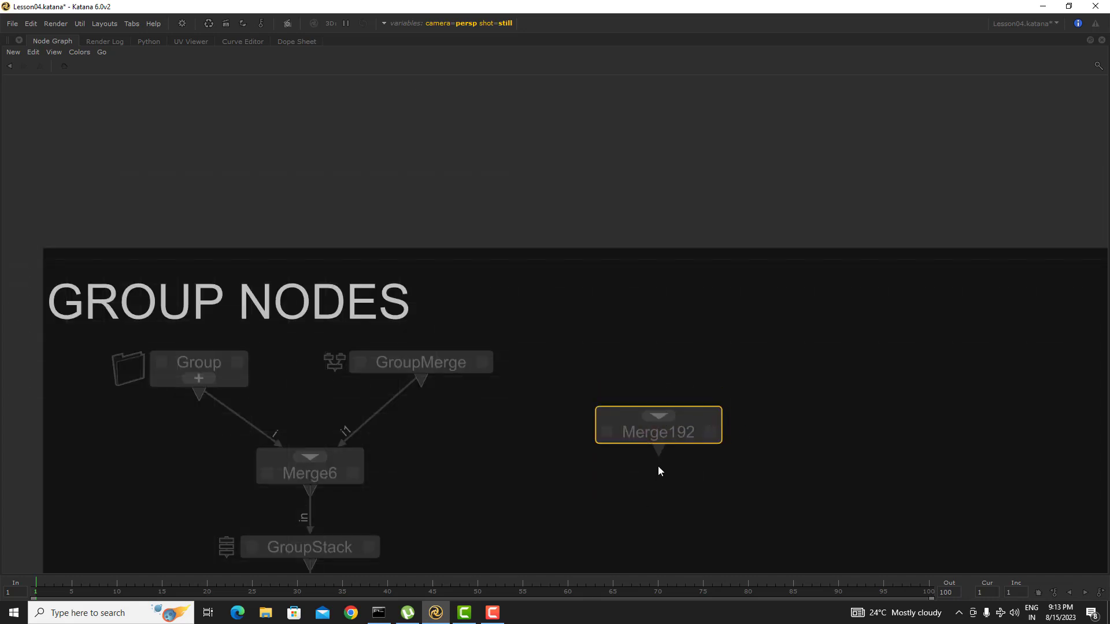
{"action": "key", "text": "period"}
{"action": "left_click_drag", "start_coordinate": [659, 491], "coordinate": [659, 544]}
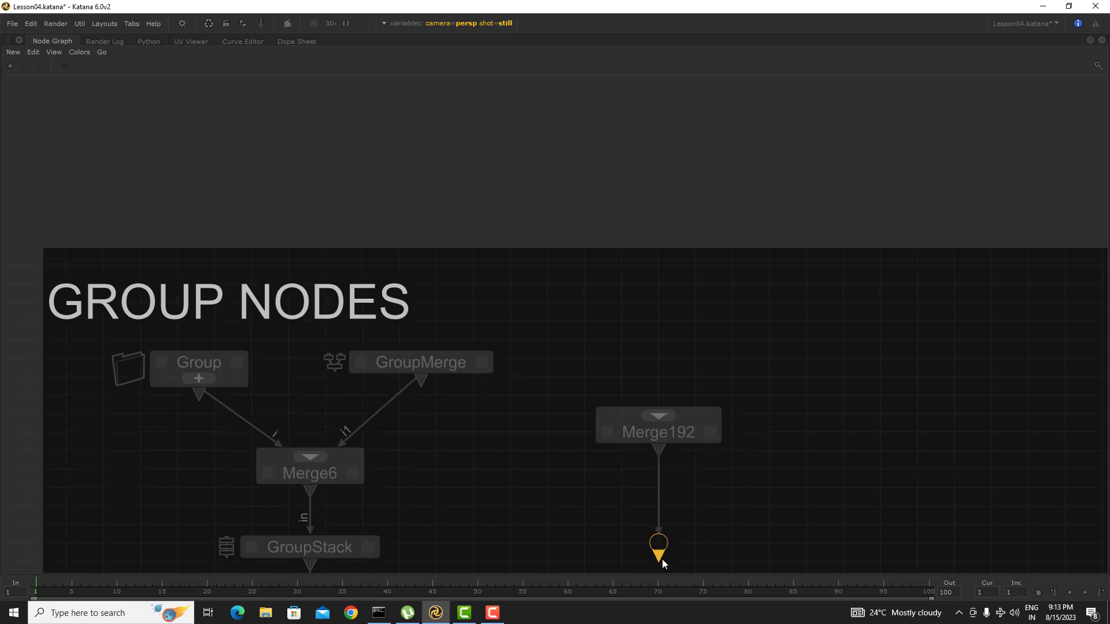
Place a Dot node above Merge192 and connect it to the Merge node's input
{"action": "middle_click_drag", "start_coordinate": [727, 430], "coordinate": [775, 371]}
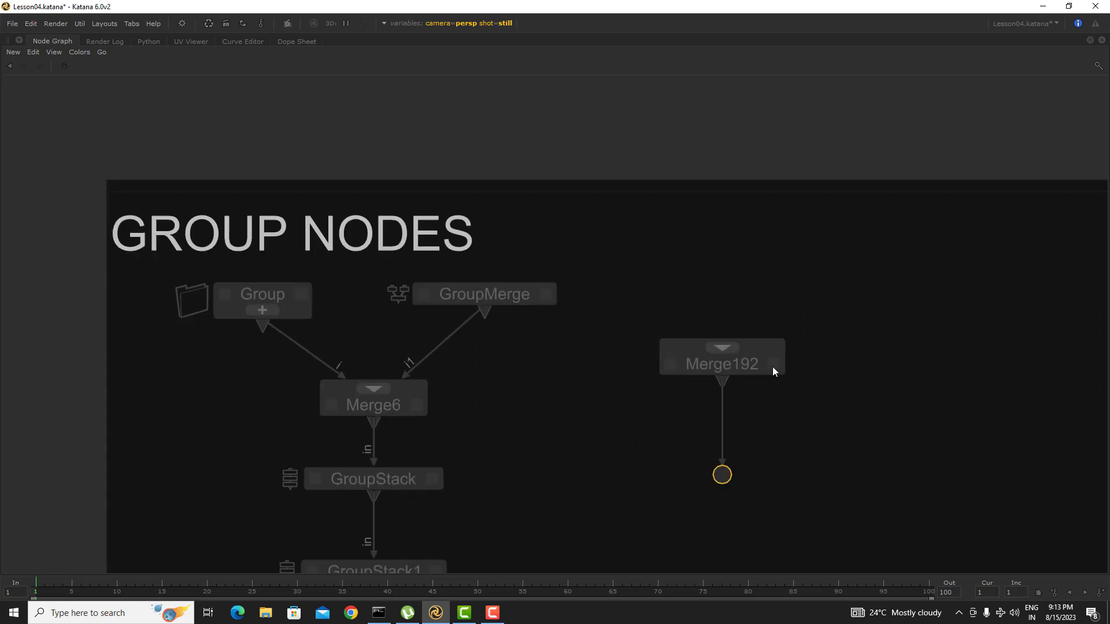
{"action": "left_click", "coordinate": [724, 260]}
{"action": "left_click", "coordinate": [721, 224]}
{"action": "left_click_drag", "start_coordinate": [723, 229], "coordinate": [719, 350]}
{"action": "left_click_drag", "start_coordinate": [662, 389], "coordinate": [599, 405]}
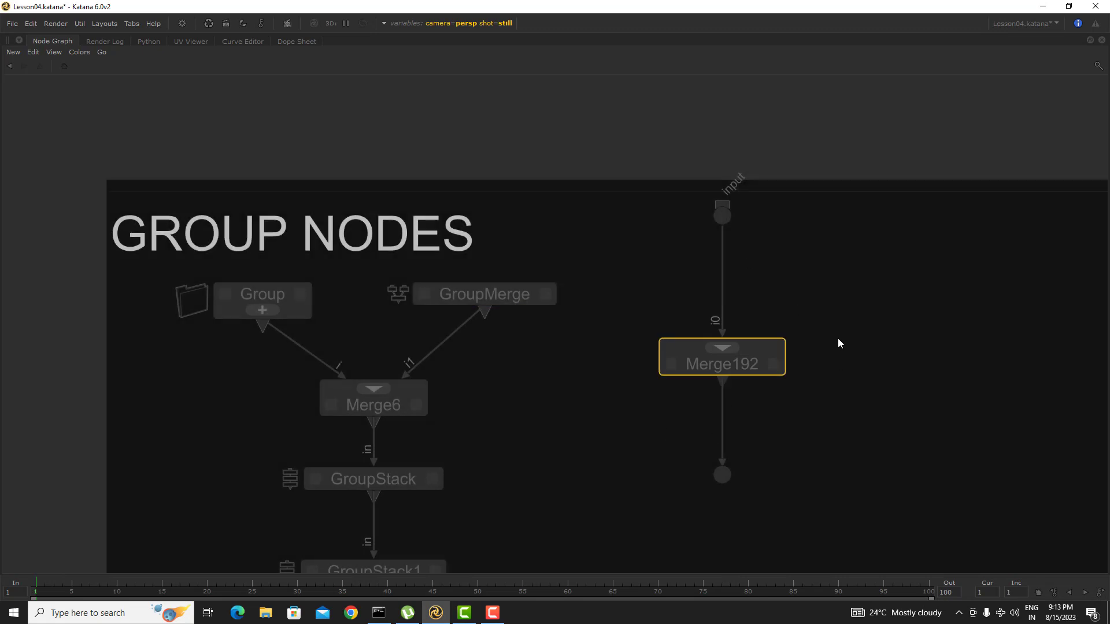
Put the Merge192 node into a new Group node, and expand and collapse the group to view its contents
{"action": "left_click_drag", "start_coordinate": [857, 312], "coordinate": [611, 408]}
{"action": "key", "text": "ctrl+g"}
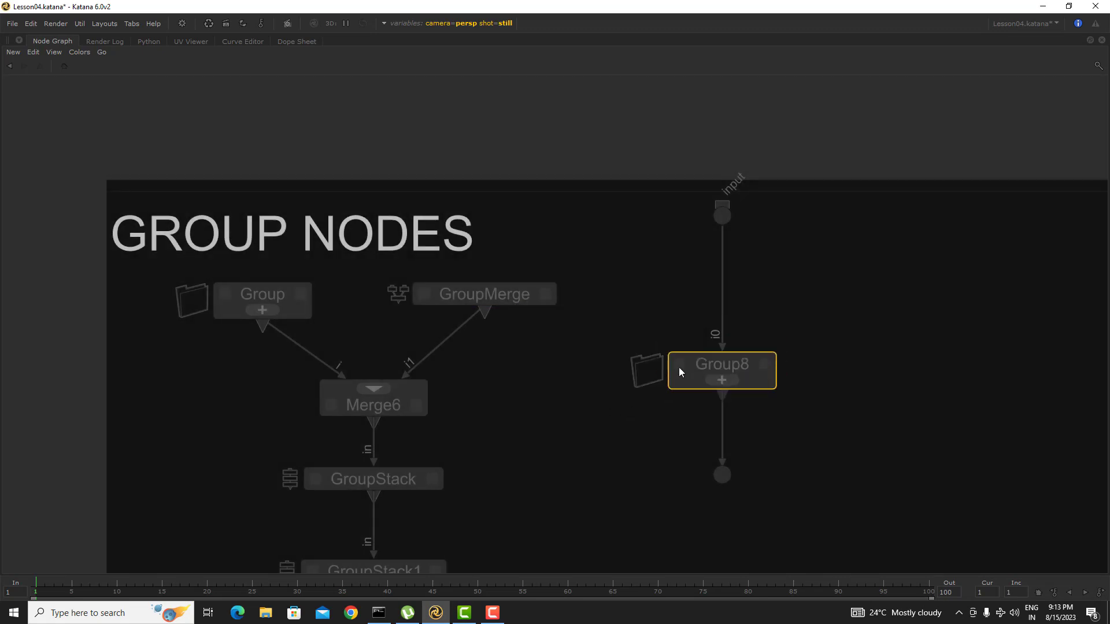
{"action": "left_click", "coordinate": [733, 381]}
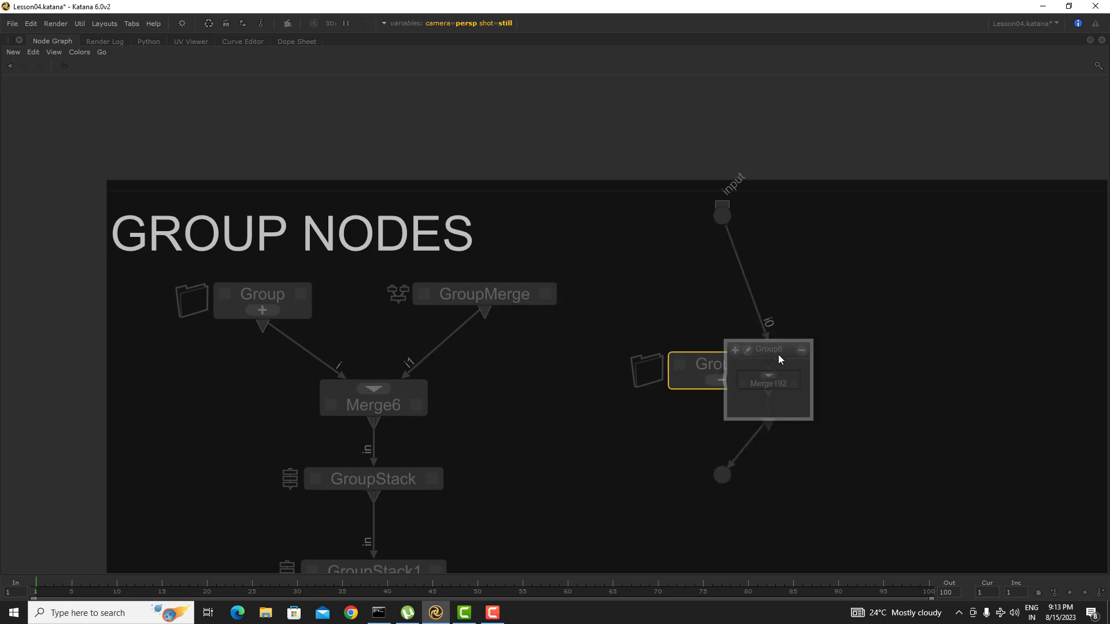
{"action": "left_click", "coordinate": [802, 351]}
Delete the Dot nodes connected above and below the Group8 node
{"action": "left_click", "coordinate": [722, 215]}
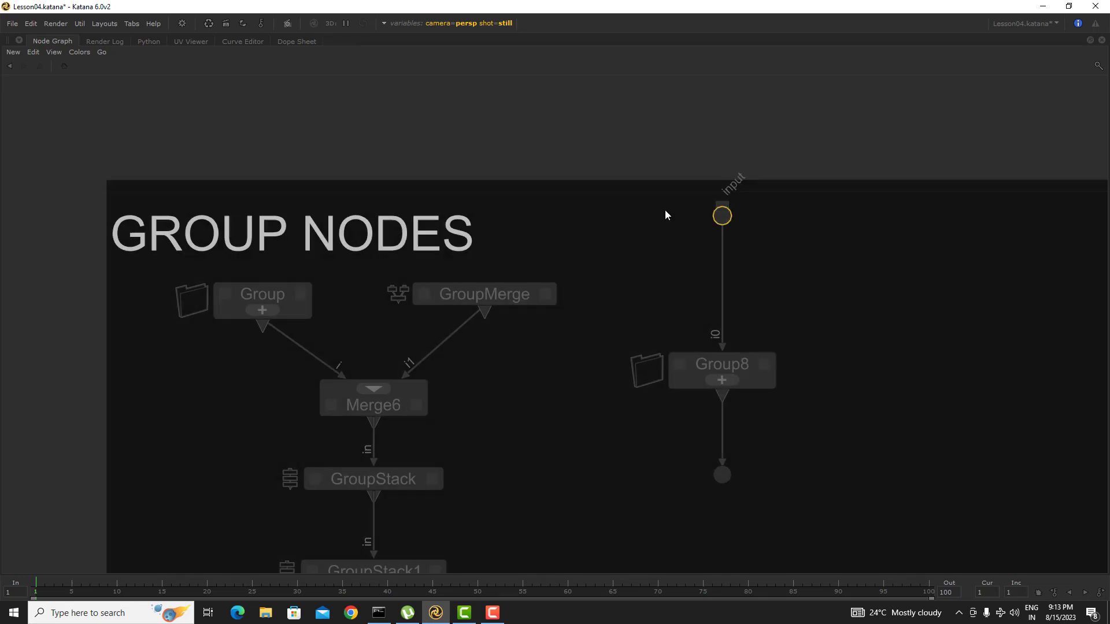
{"action": "key", "text": "Delete"}
{"action": "left_click_drag", "start_coordinate": [782, 397], "coordinate": [574, 536]}
{"action": "key", "text": "Delete"}
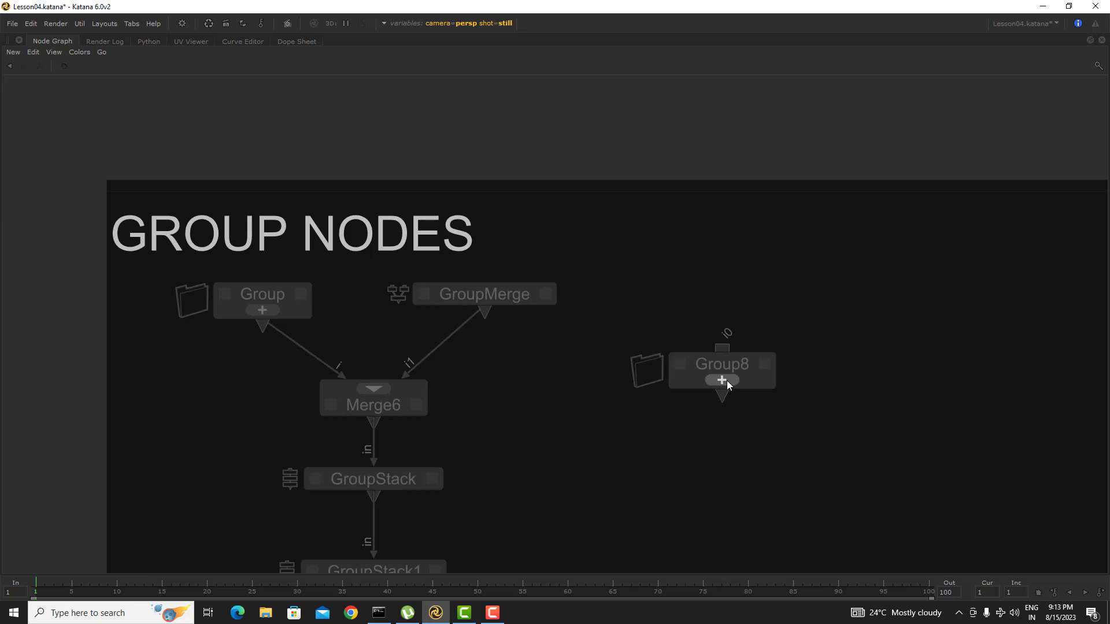
Expand Group8, move its contents frame up and to the right of the node, and select Merge192 inside it
{"action": "left_click", "coordinate": [723, 380]}
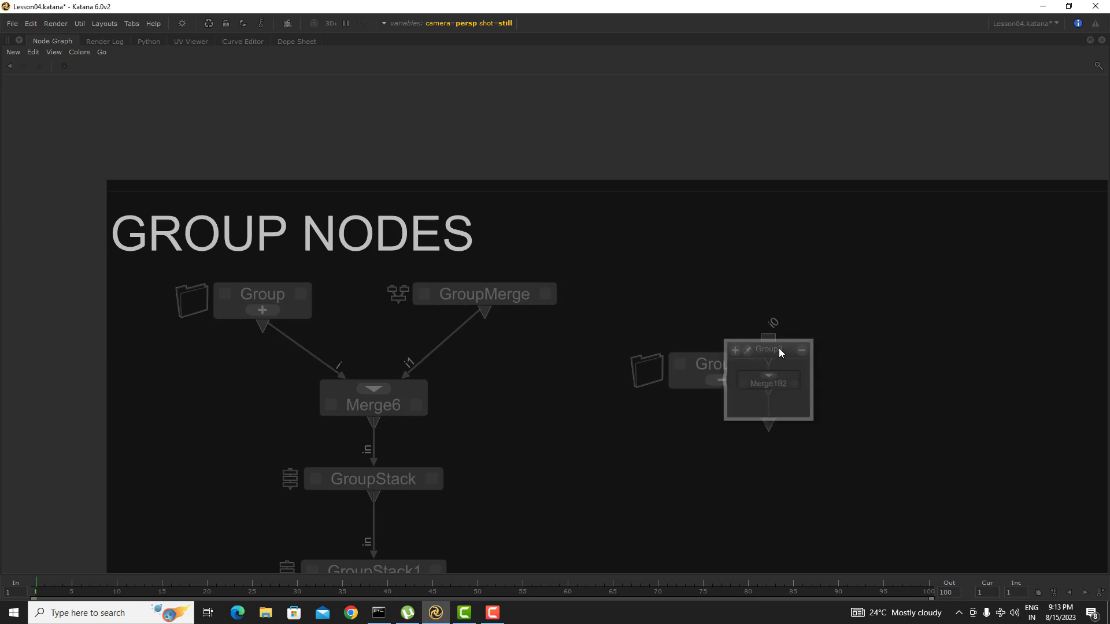
{"action": "left_click_drag", "start_coordinate": [779, 348], "coordinate": [874, 279]}
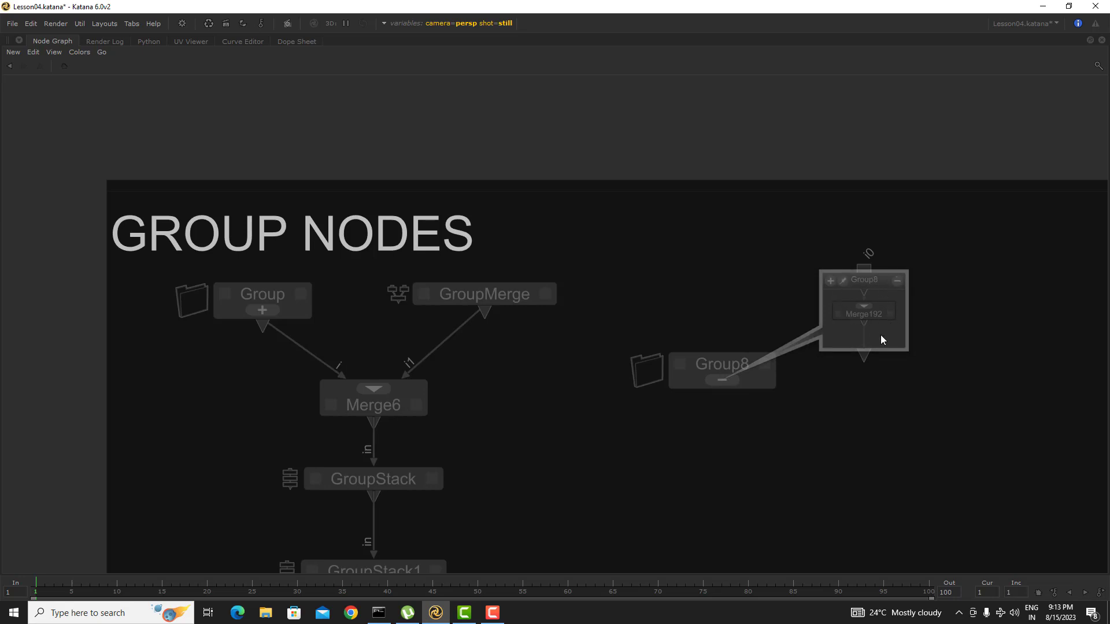
{"action": "left_click", "coordinate": [878, 312]}
Set the edit and view flags on the Merge192 node inside Group8
{"action": "scroll", "coordinate": [867, 324], "scroll_direction": "up", "scroll_amount": 5}
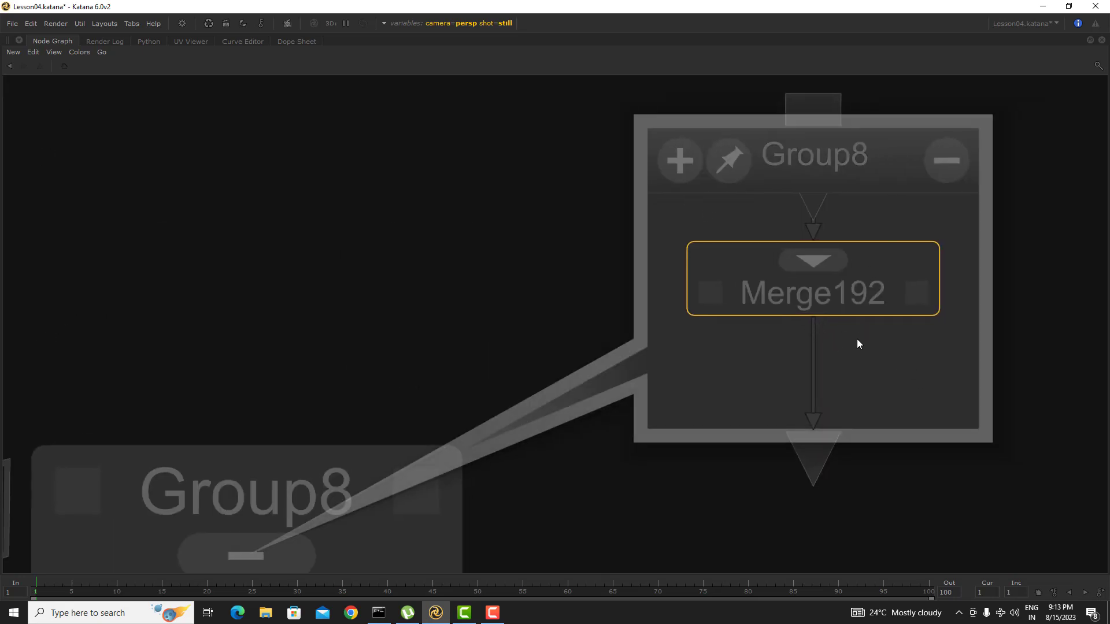
{"action": "scroll", "coordinate": [860, 353], "scroll_direction": "down", "scroll_amount": 3}
{"action": "key", "text": "Tab"}
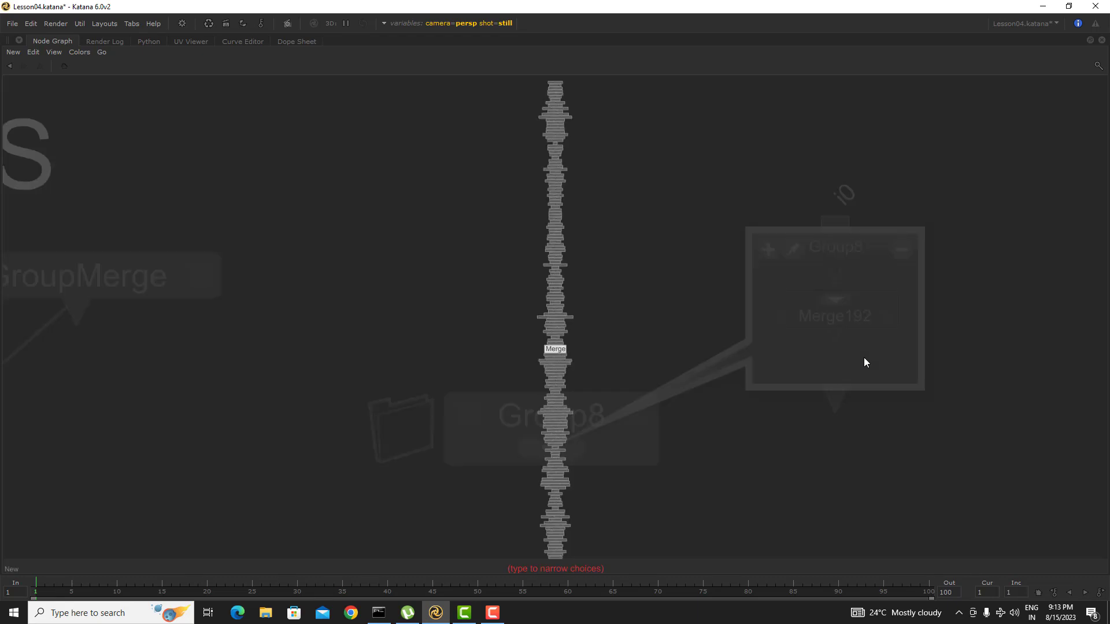
{"action": "key", "text": "Escape"}
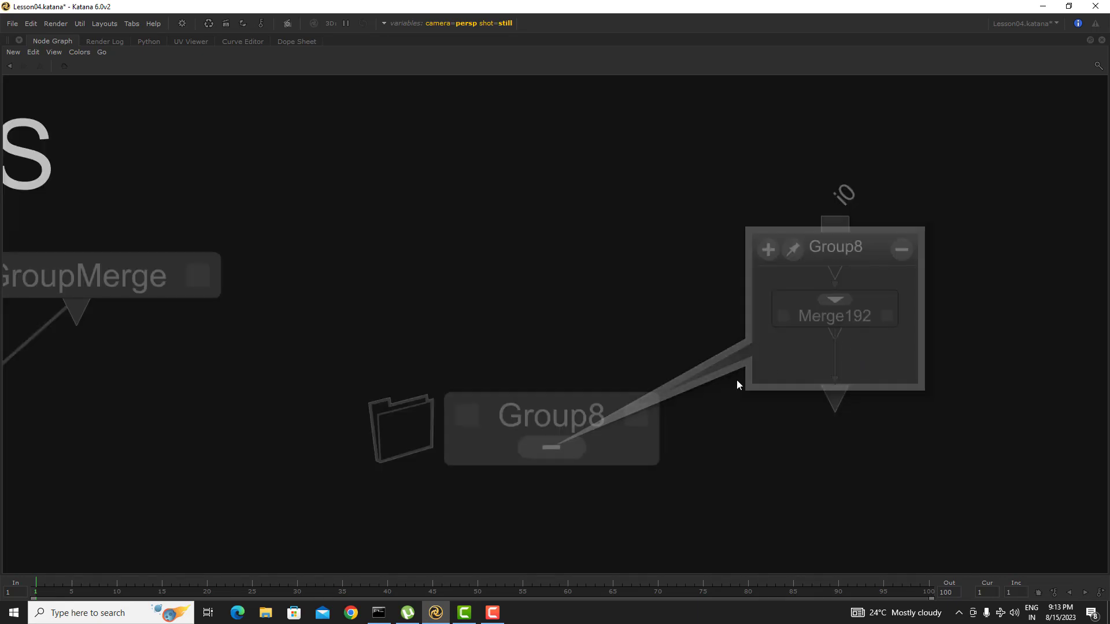
{"action": "scroll", "coordinate": [860, 321], "scroll_direction": "up", "scroll_amount": 3}
{"action": "middle_click_drag", "start_coordinate": [860, 321], "coordinate": [687, 364]}
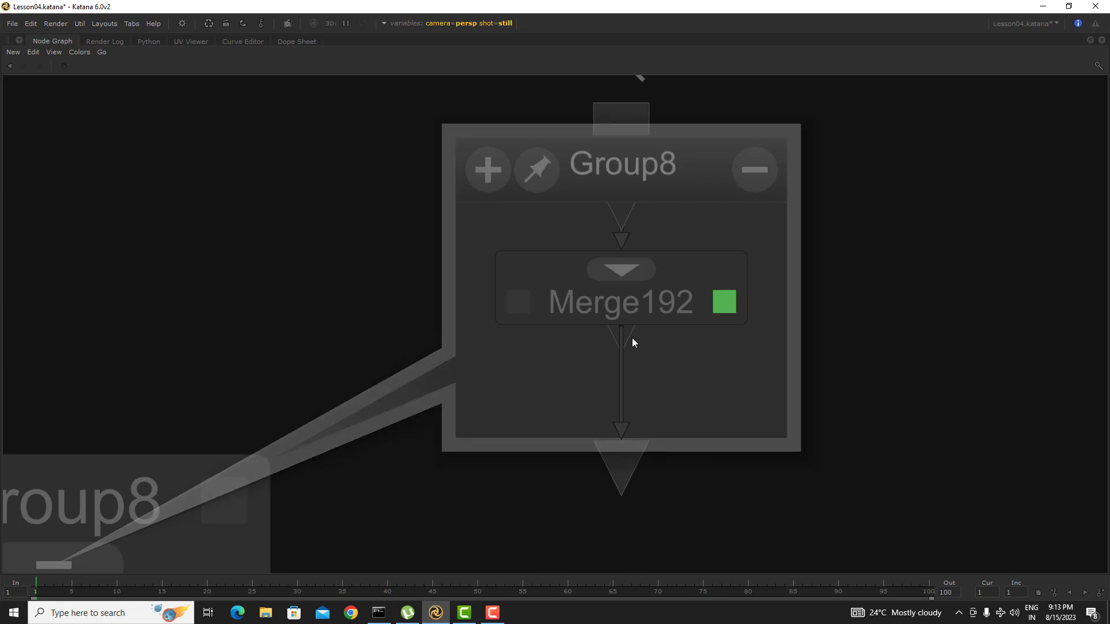
{"action": "scroll", "coordinate": [633, 342], "scroll_direction": "down", "scroll_amount": 3}
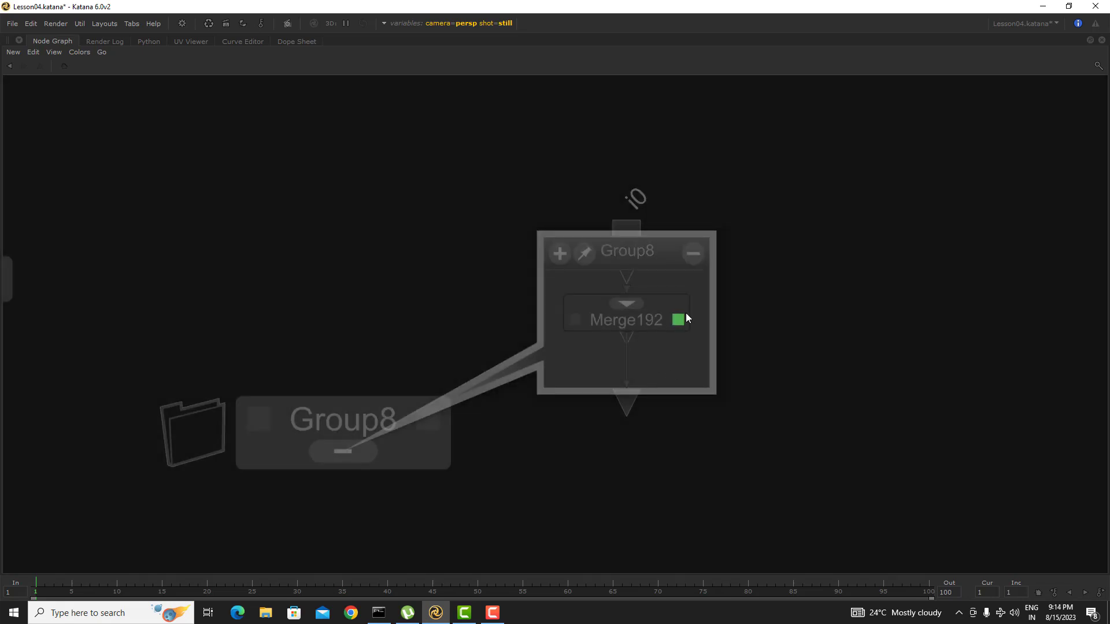
{"action": "double_click", "coordinate": [627, 329]}
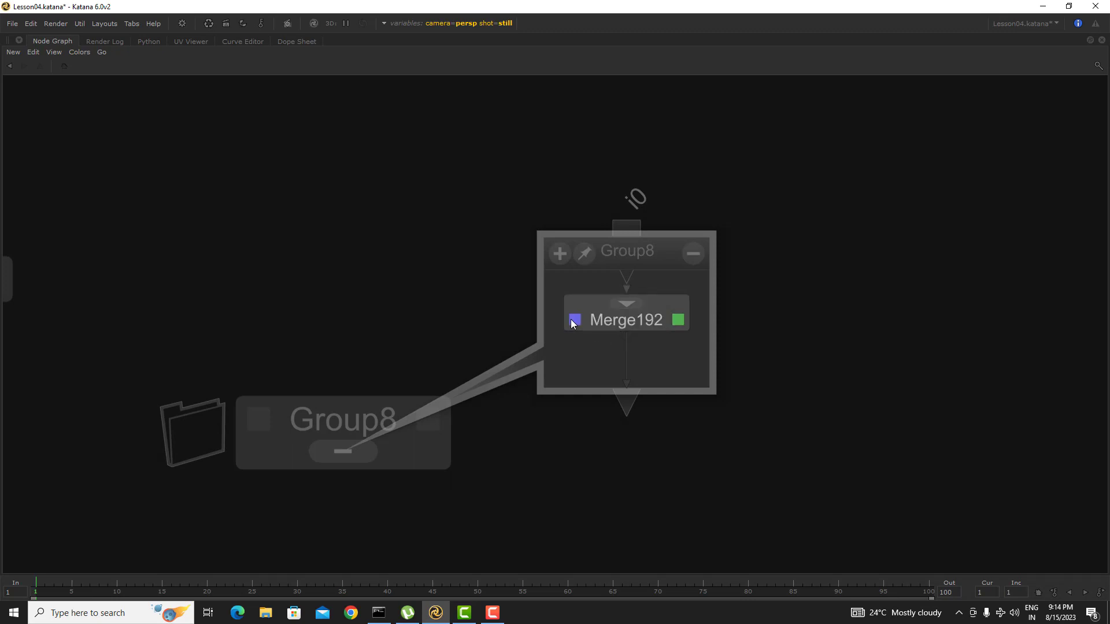
Add an Importomatic node inside Group8 above Merge192, and move Merge192 closer to it
{"action": "key", "text": "Tab"}
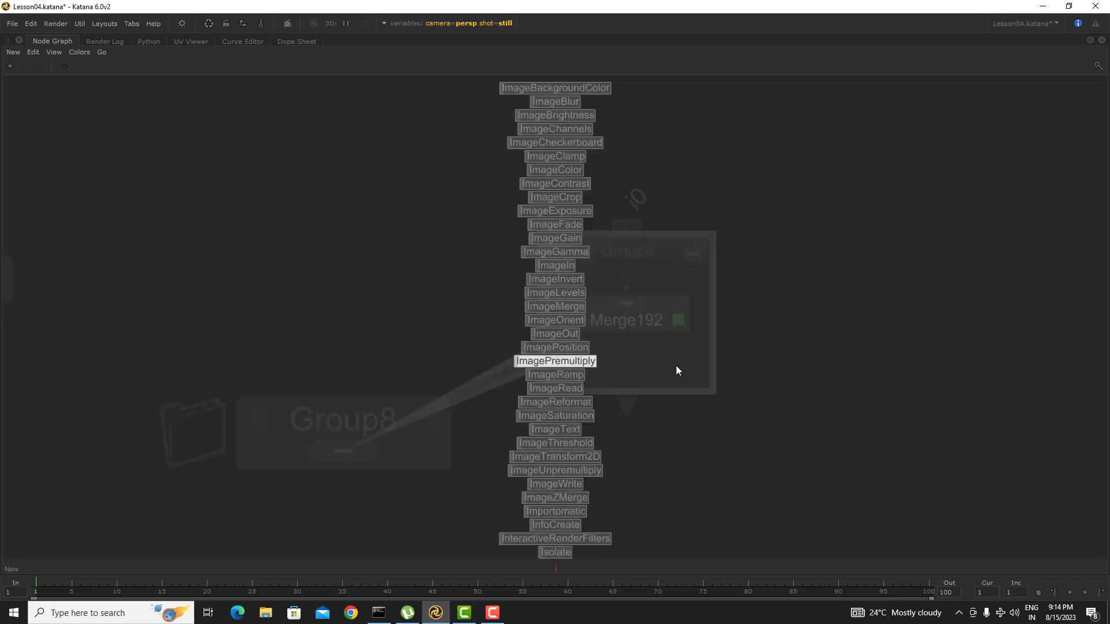
{"action": "type", "text": "impo"}
{"action": "key", "text": "Return"}
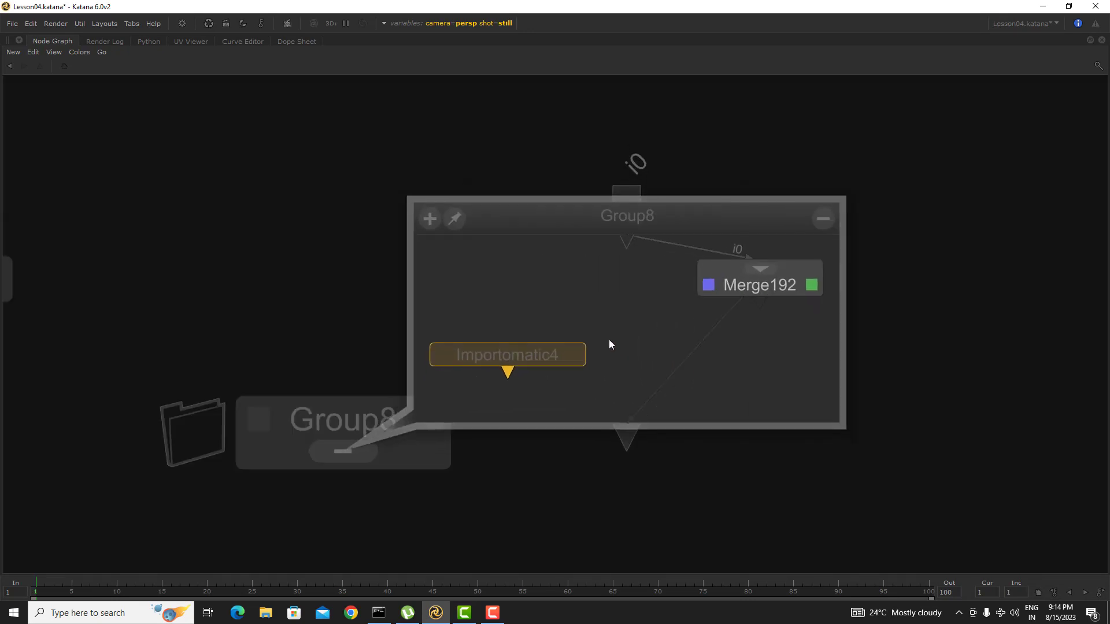
{"action": "left_click", "coordinate": [755, 136]}
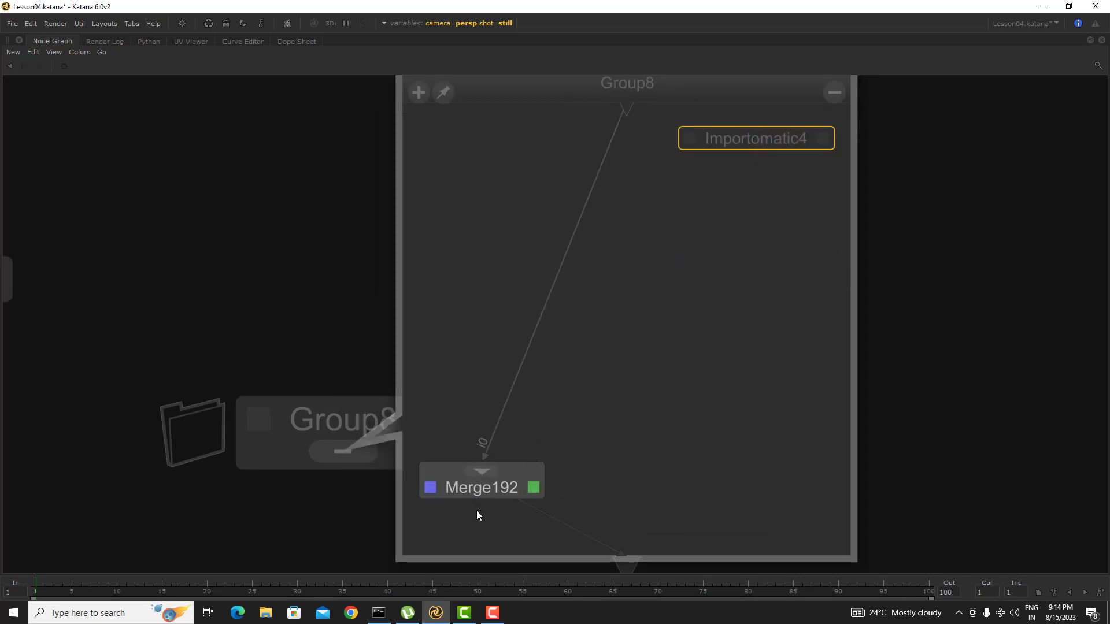
{"action": "left_click_drag", "start_coordinate": [504, 490], "coordinate": [598, 411]}
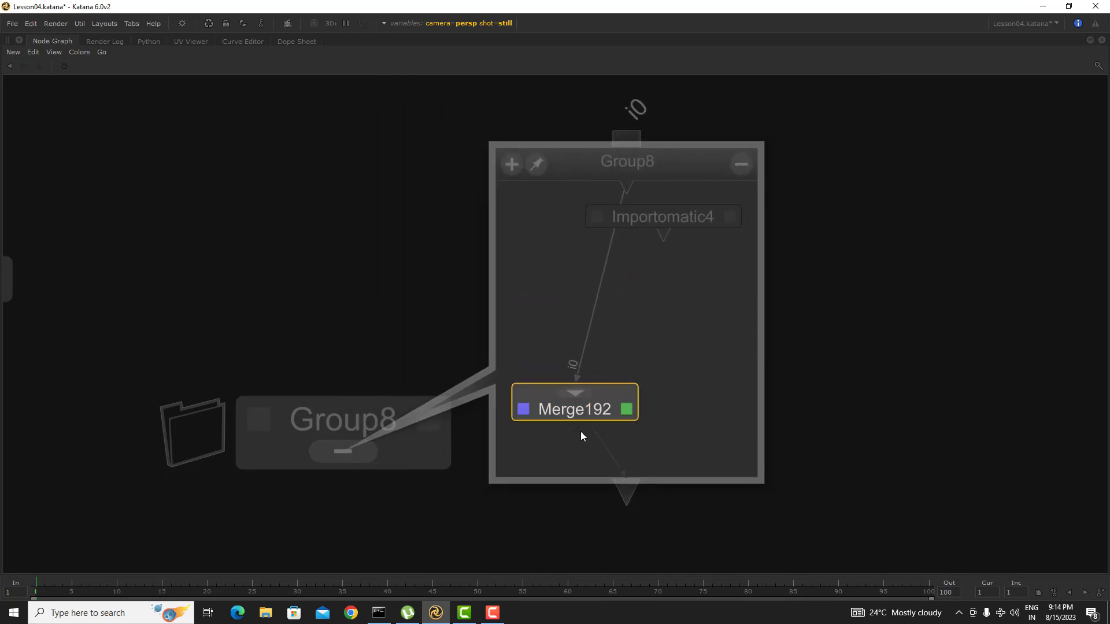
Connect Merge192's output to a new Dot node outside the Group8 frame, and move the Dot to the frame's right
{"action": "left_click", "coordinate": [576, 425]}
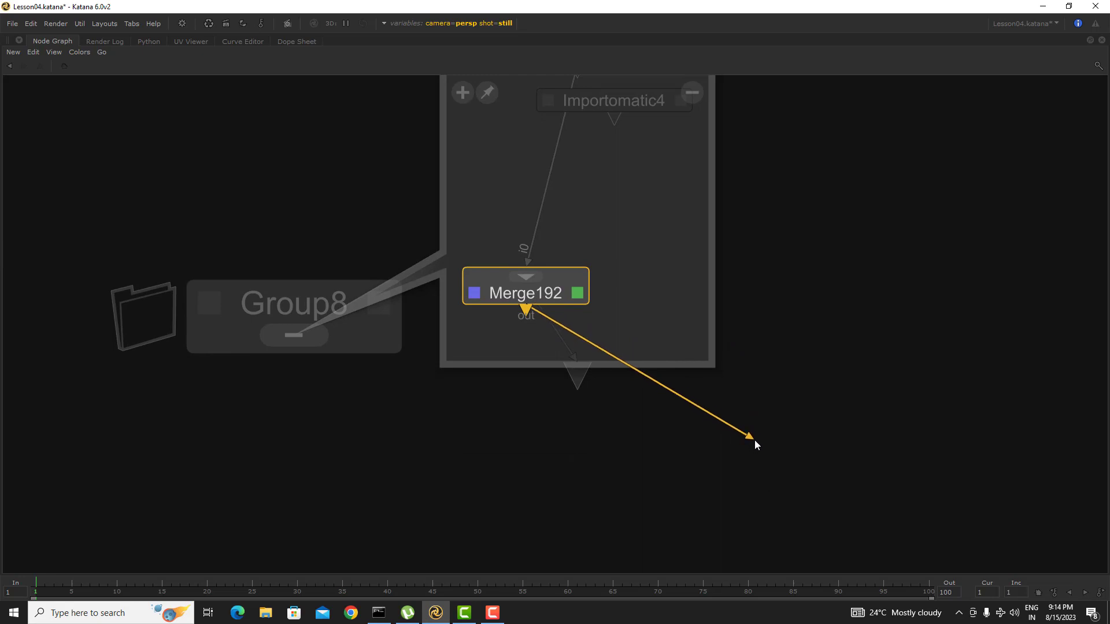
{"action": "key", "text": "period"}
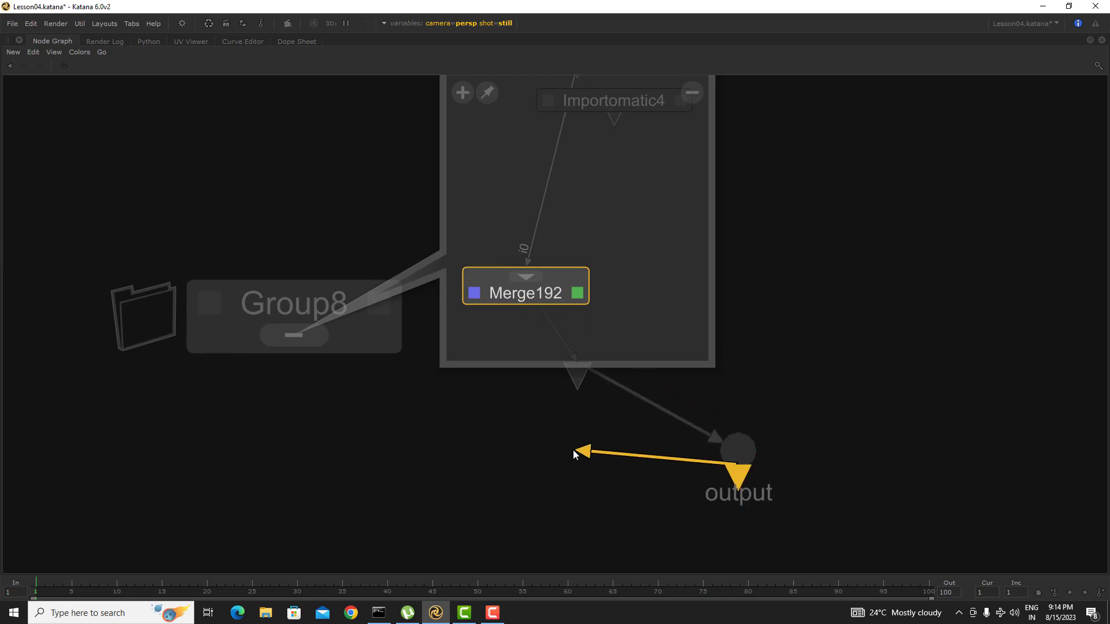
{"action": "left_click", "coordinate": [574, 451]}
{"action": "left_click_drag", "start_coordinate": [752, 440], "coordinate": [930, 355]}
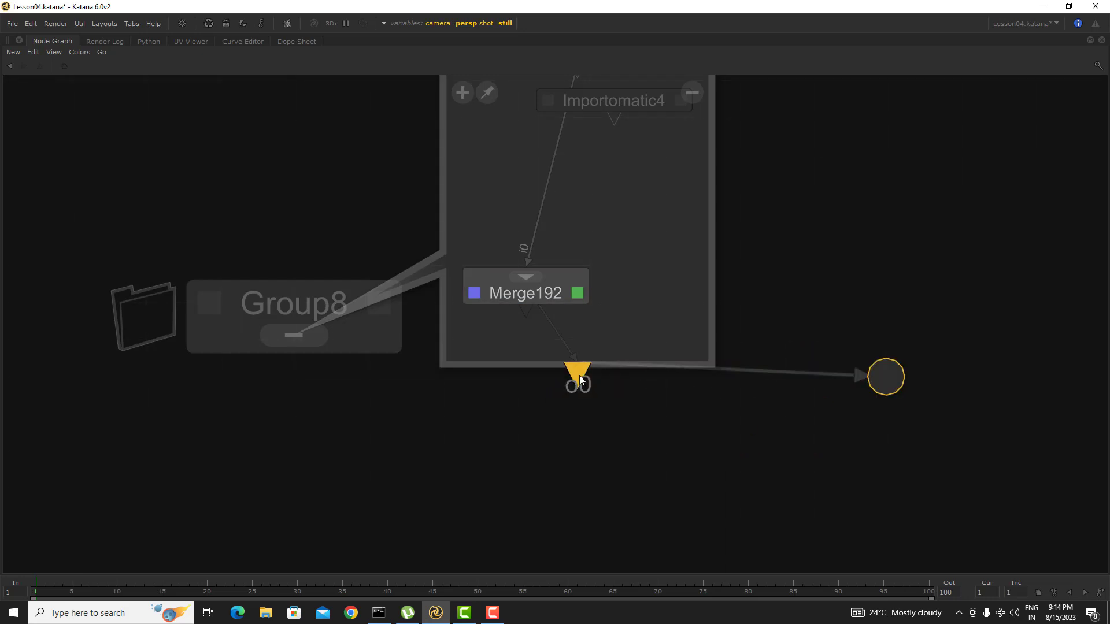
Collapse and re-expand Group8 to examine how its output port connects to the external Dot
{"action": "middle_click_drag", "start_coordinate": [699, 277], "coordinate": [785, 261]}
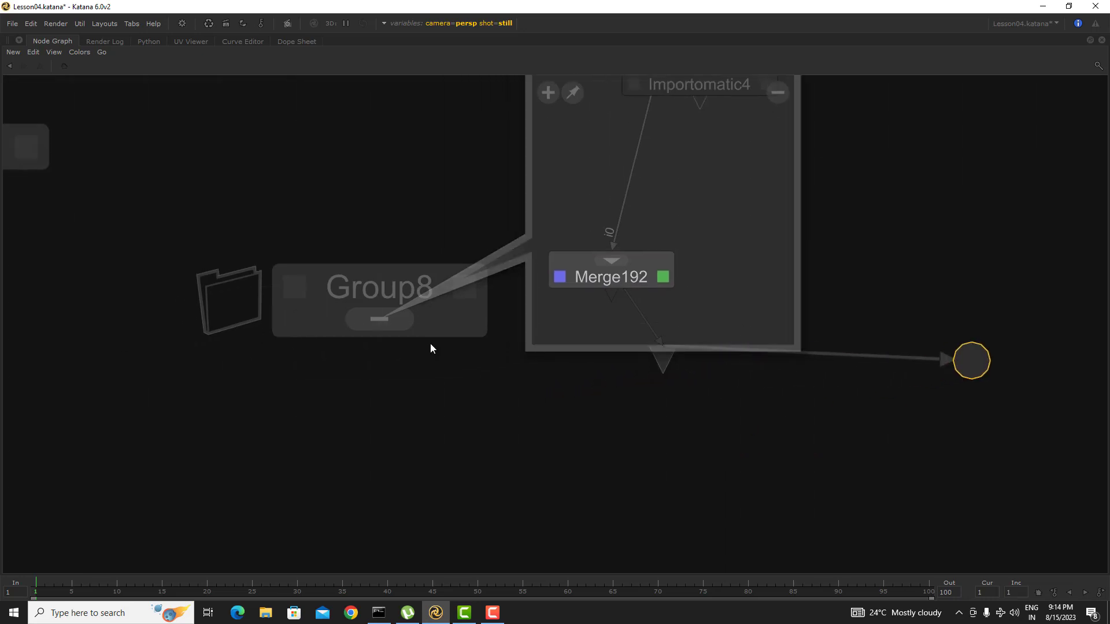
{"action": "left_click", "coordinate": [382, 319]}
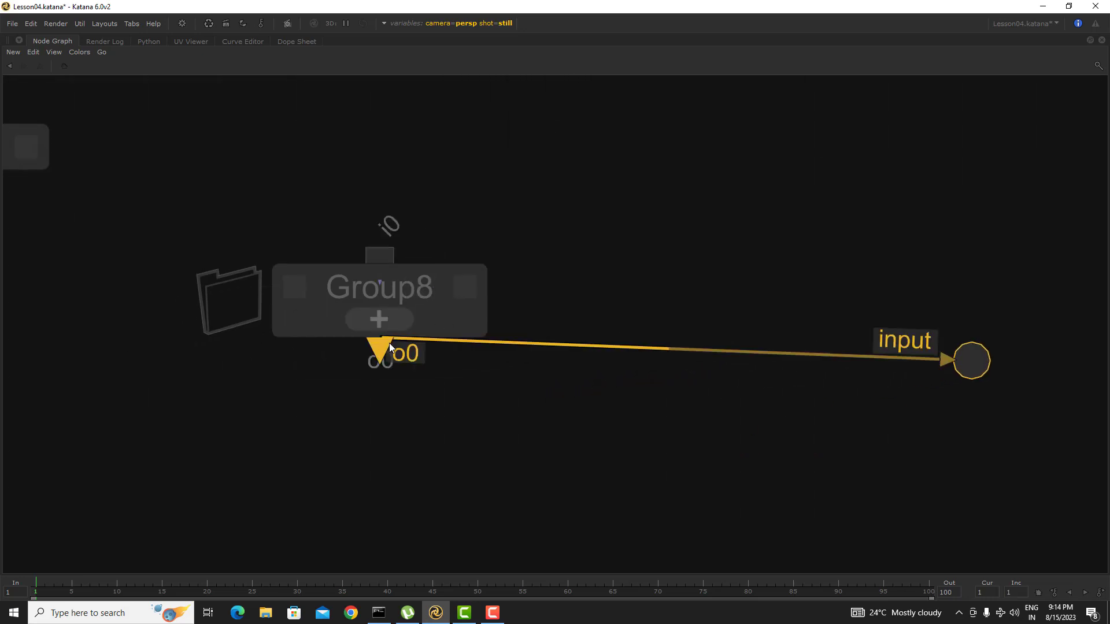
{"action": "left_click", "coordinate": [380, 319]}
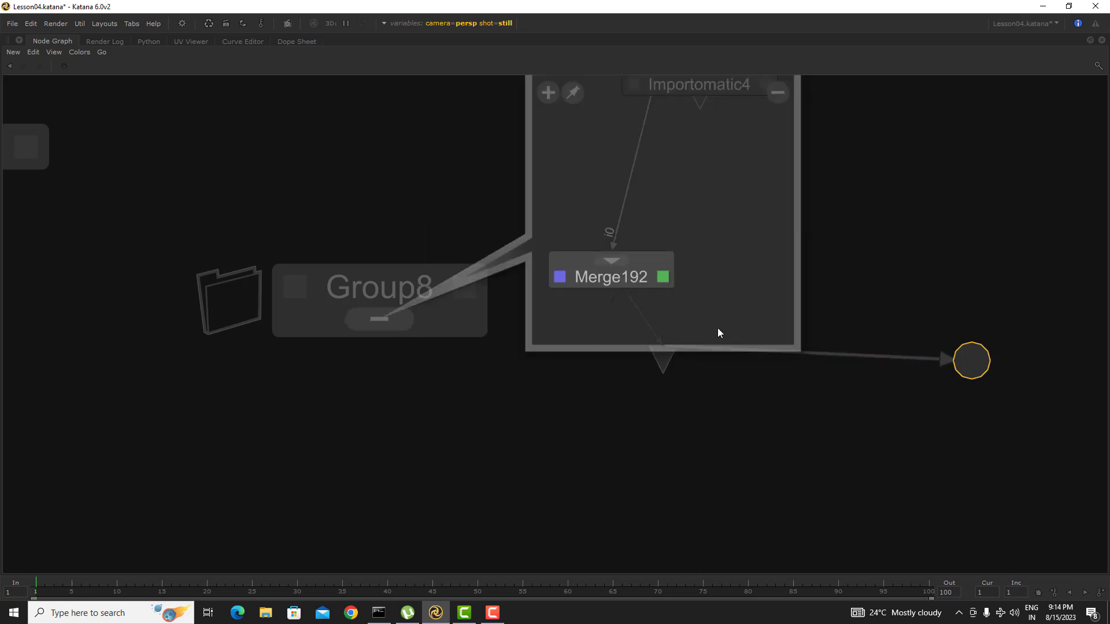
{"action": "left_click", "coordinate": [598, 407]}
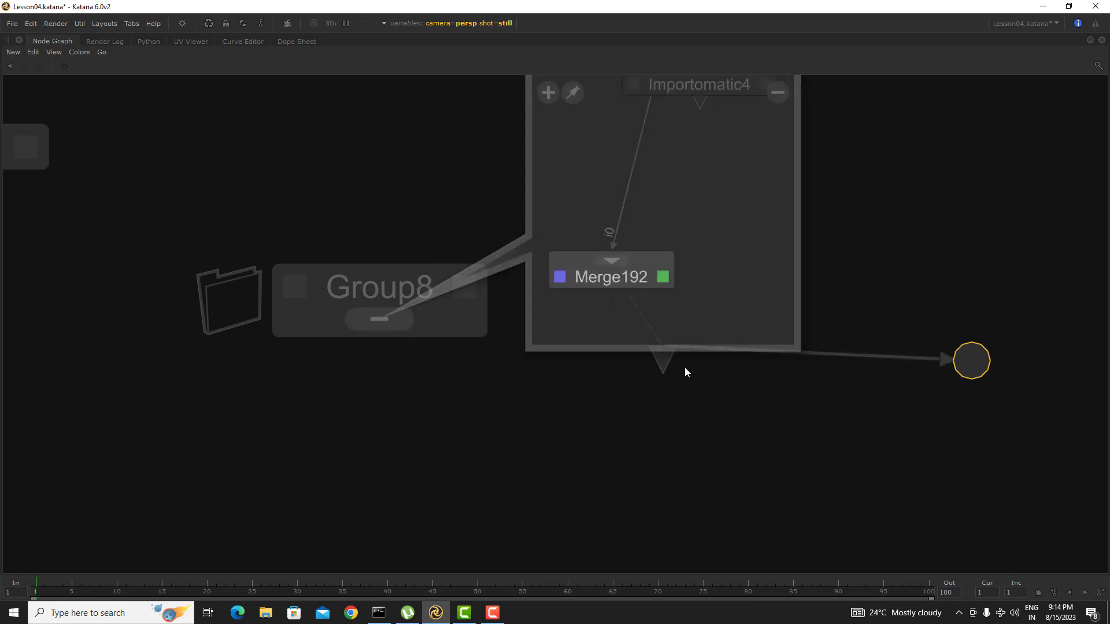
{"action": "left_click", "coordinate": [685, 366]}
Reposition Merge192 inside Group8 and connect Importomatic4's output to a second Dot node outside the frame
{"action": "left_click_drag", "start_coordinate": [635, 269], "coordinate": [608, 340]}
{"action": "middle_click_drag", "start_coordinate": [607, 340], "coordinate": [518, 491]}
{"action": "left_click", "coordinate": [634, 202]}
{"action": "middle_click_drag", "start_coordinate": [630, 347], "coordinate": [636, 168]}
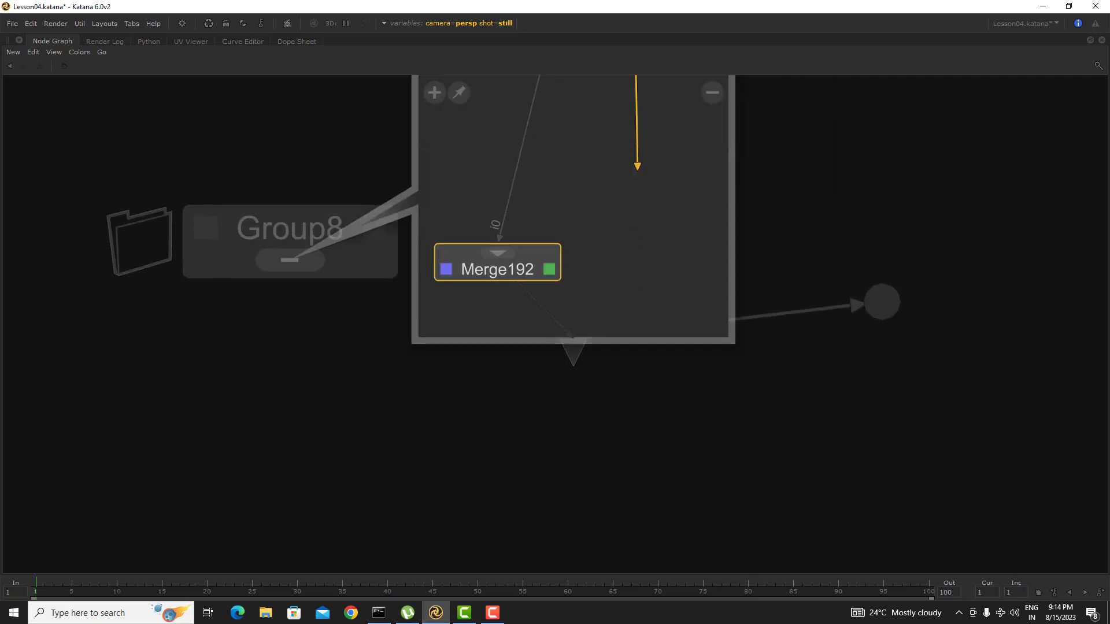
{"action": "left_click", "coordinate": [780, 442]}
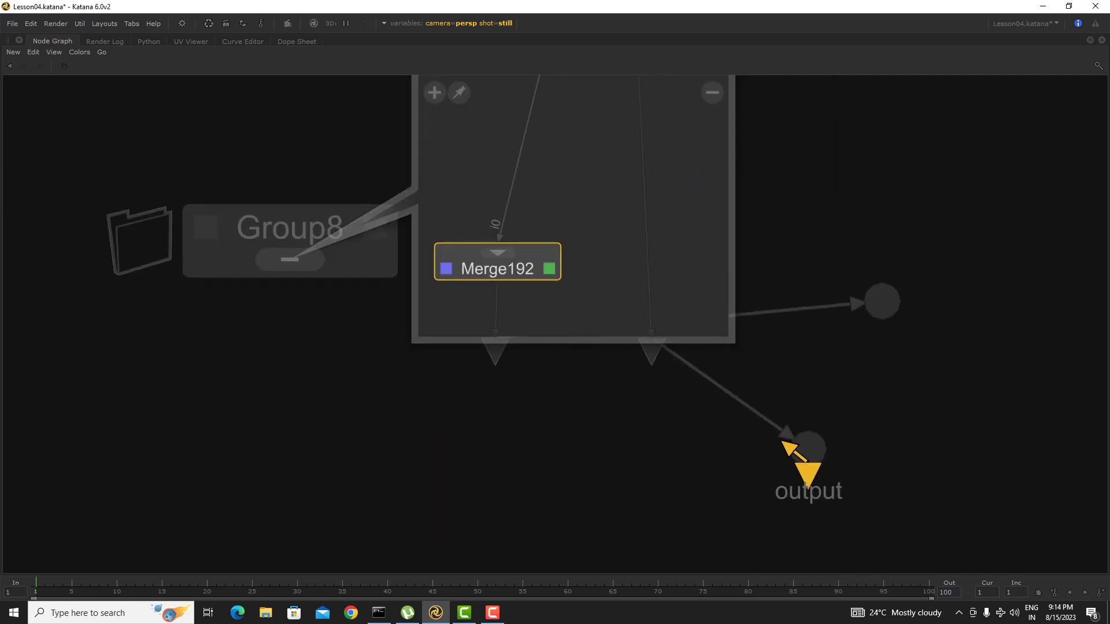
Move Merge192's Dot below the Group8 frame and shift Importomatic4 to the right inside the frame
{"action": "left_click_drag", "start_coordinate": [891, 314], "coordinate": [450, 467]}
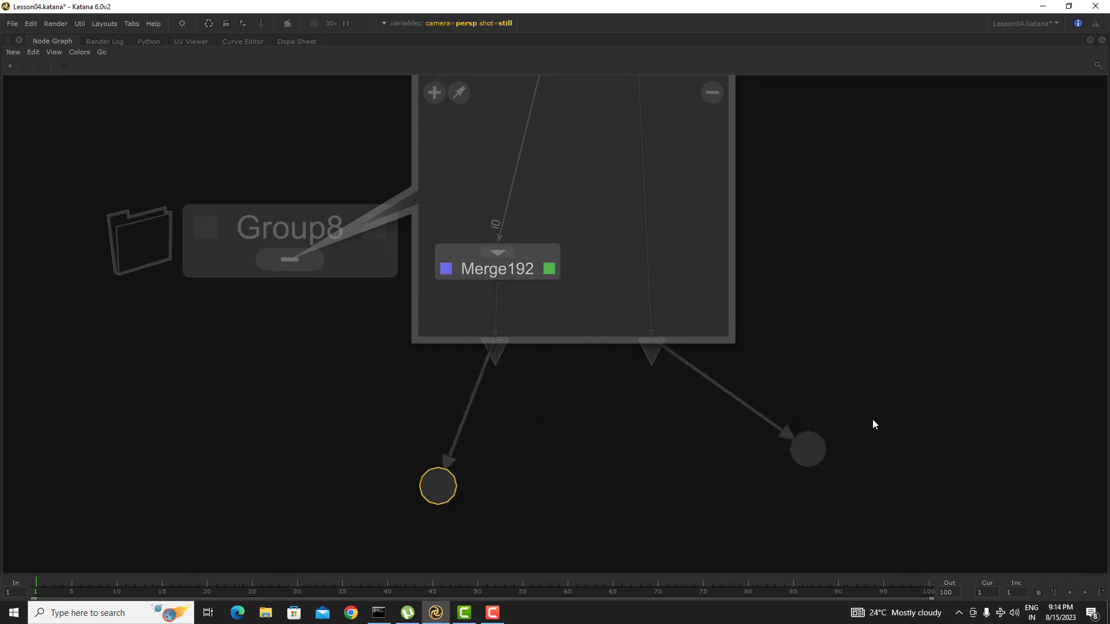
{"action": "left_click", "coordinate": [811, 447]}
{"action": "middle_click_drag", "start_coordinate": [797, 289], "coordinate": [748, 440]}
{"action": "middle_click_drag", "start_coordinate": [686, 134], "coordinate": [679, 306]}
{"action": "left_click_drag", "start_coordinate": [619, 296], "coordinate": [698, 354]}
{"action": "middle_click_drag", "start_coordinate": [525, 369], "coordinate": [575, 300]}
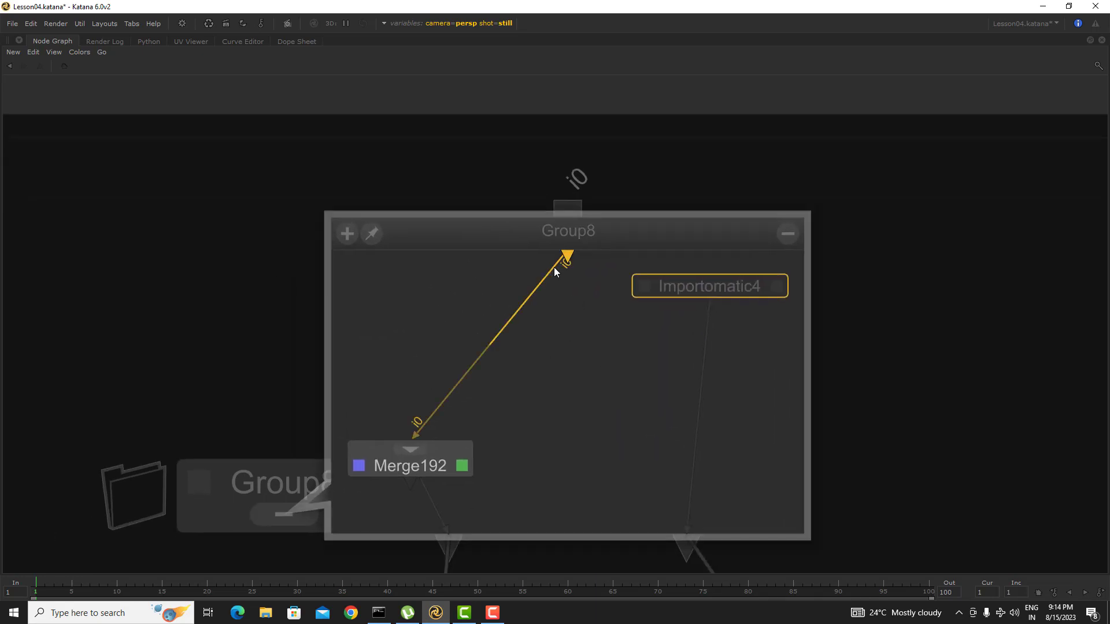
Connect Merge192's input to a new Dot node outside the Group8 frame, above its header
{"action": "left_click_drag", "start_coordinate": [550, 267], "coordinate": [616, 275]}
{"action": "key", "text": "period"}
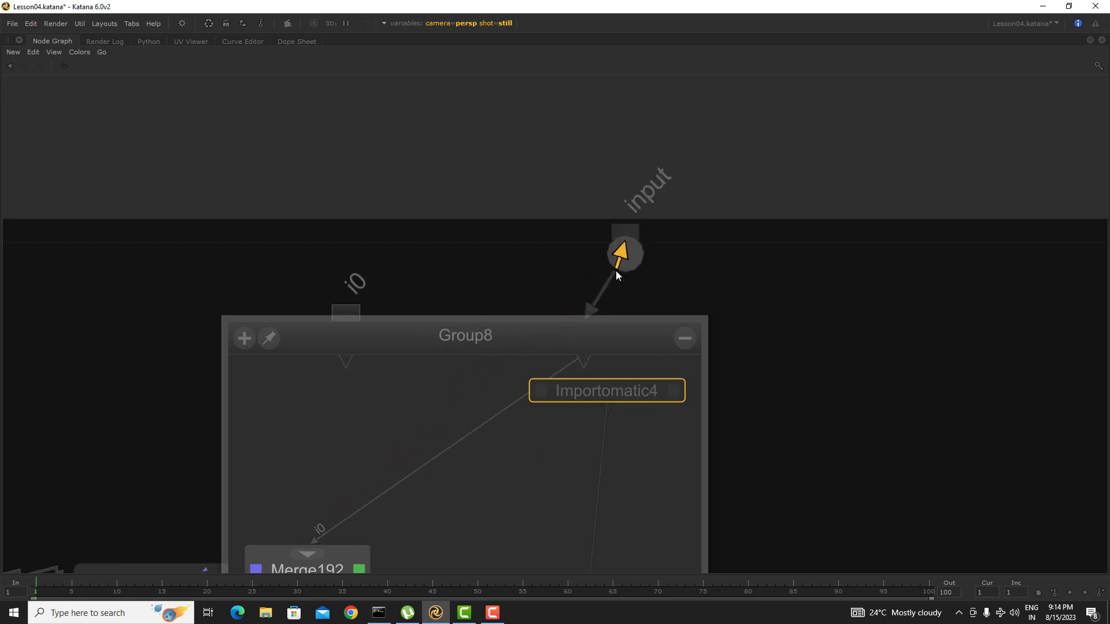
{"action": "left_click", "coordinate": [737, 283]}
{"action": "scroll", "coordinate": [874, 347], "scroll_direction": "down", "scroll_amount": 5}
{"action": "scroll", "coordinate": [903, 332], "scroll_direction": "up", "scroll_amount": 5}
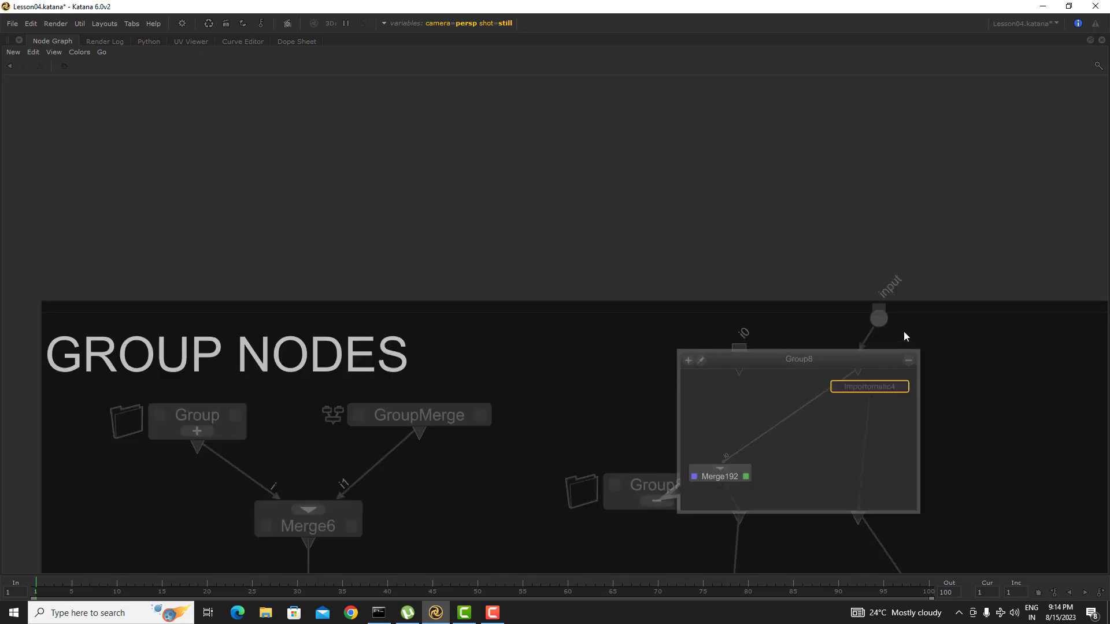
Delete the Dot above Group8 and disconnect Merge192's input from the group's i1 port
{"action": "left_click", "coordinate": [879, 320]}
{"action": "key", "text": "Delete"}
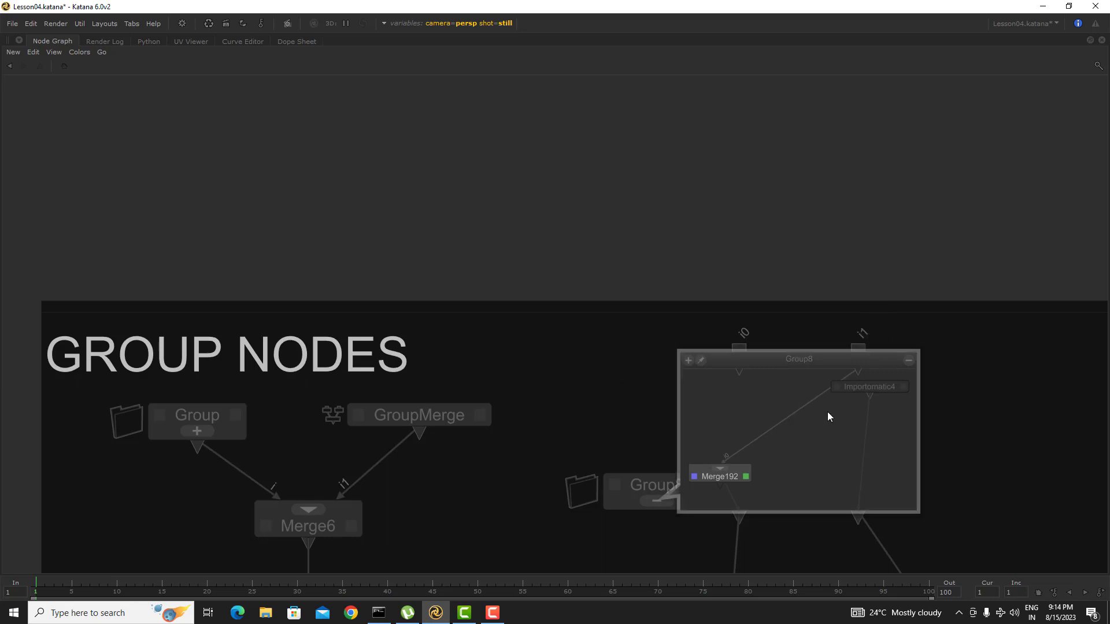
{"action": "left_click_drag", "start_coordinate": [824, 391], "coordinate": [824, 452]}
{"action": "middle_click_drag", "start_coordinate": [824, 452], "coordinate": [734, 363]}
{"action": "middle_click_drag", "start_coordinate": [774, 454], "coordinate": [703, 387]}
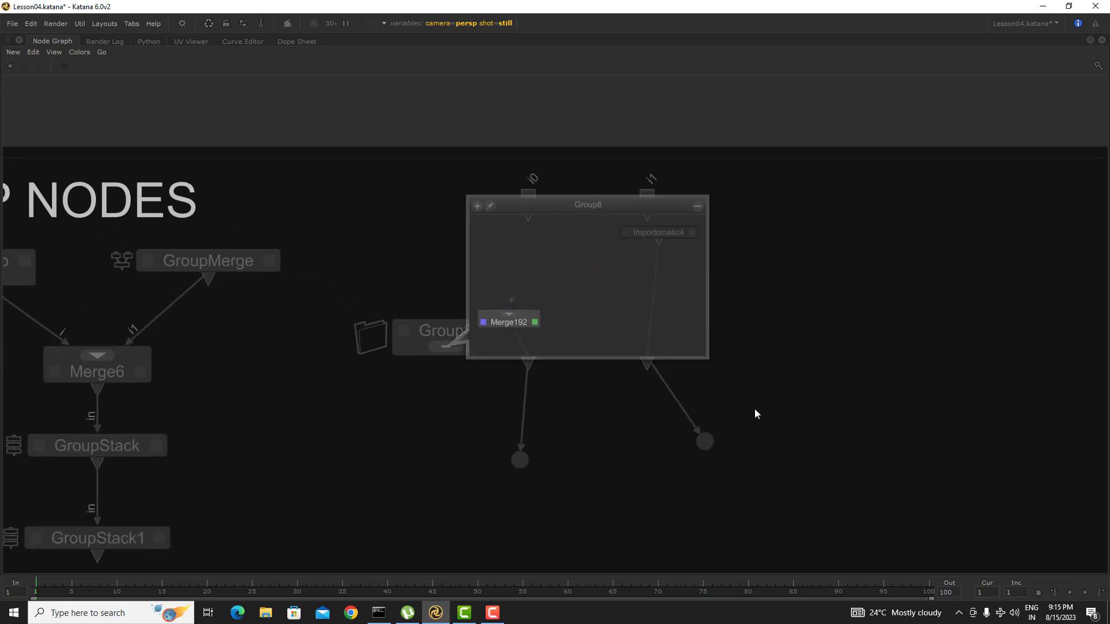
Delete the two Dot nodes below Group8 and collapse the group
{"action": "left_click_drag", "start_coordinate": [755, 407], "coordinate": [426, 497]}
{"action": "key", "text": "Delete"}
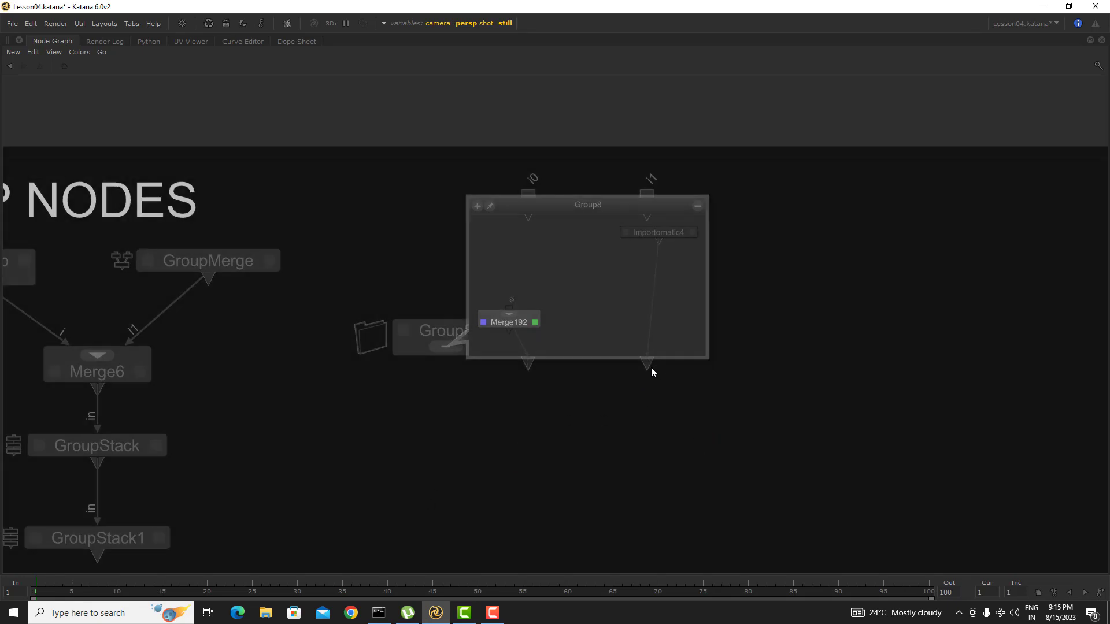
{"action": "left_click", "coordinate": [698, 207]}
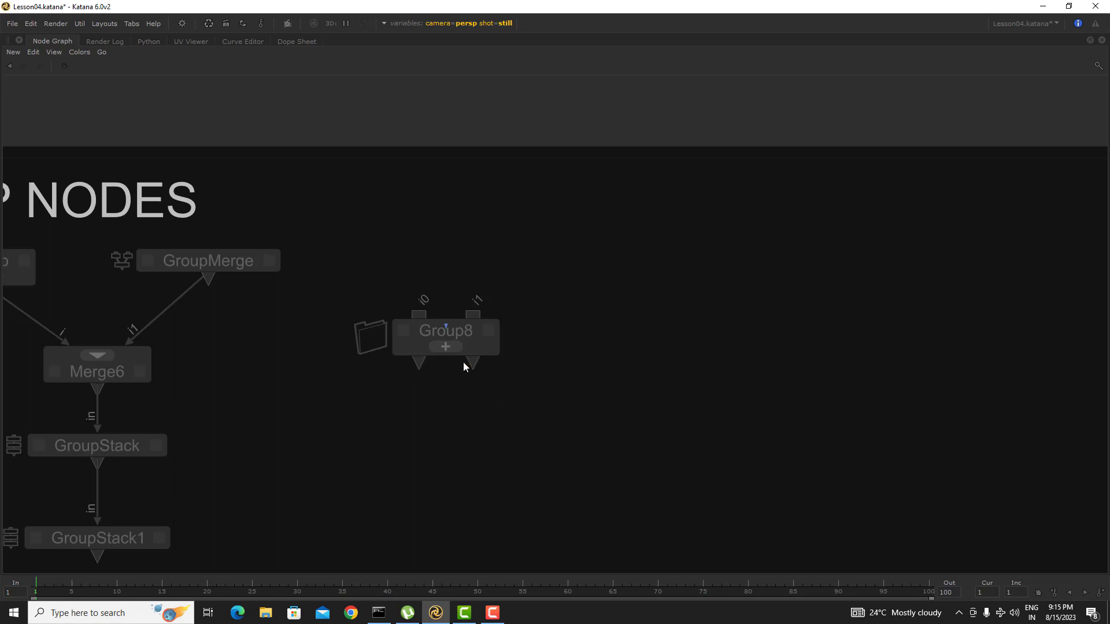
Rename Group8's output port o1 to "Input0"
{"action": "right_click", "coordinate": [476, 362]}
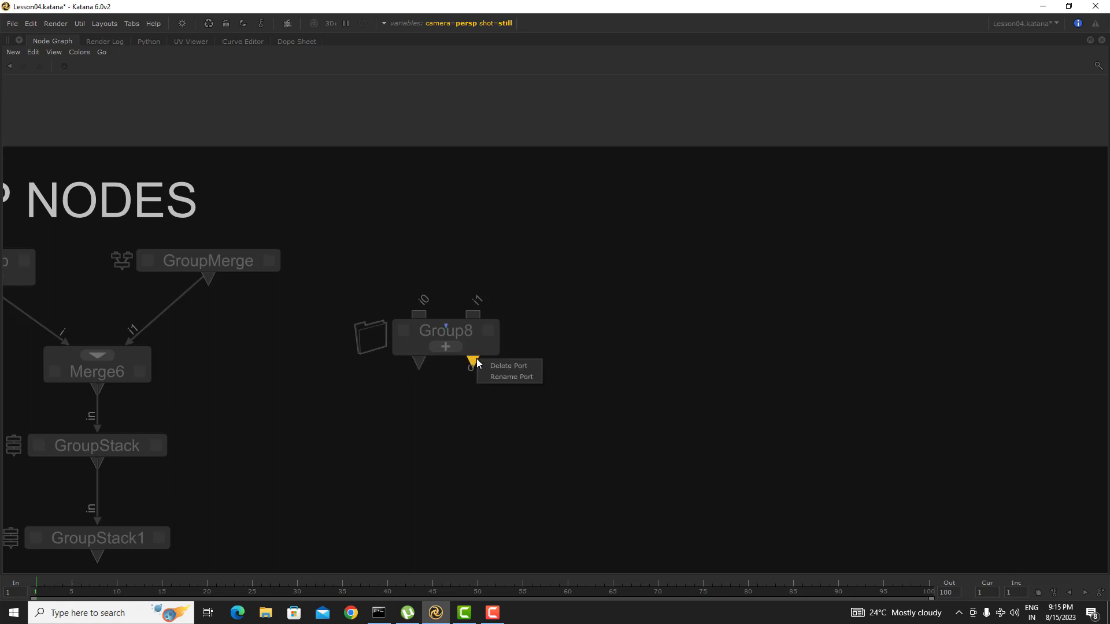
{"action": "left_click", "coordinate": [504, 378]}
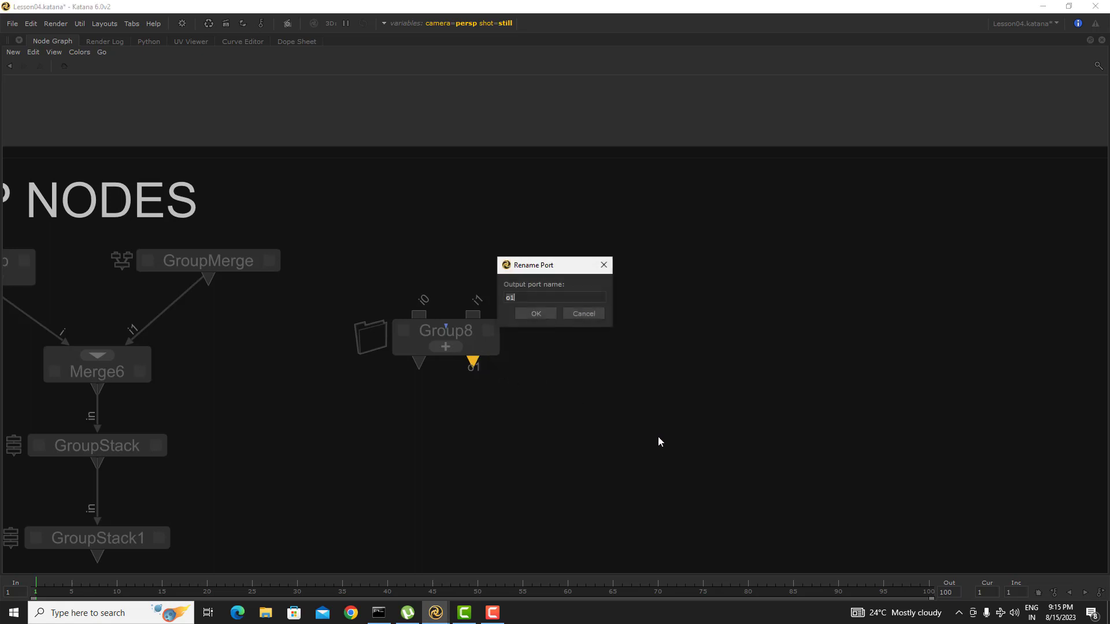
{"action": "key", "text": "BackSpace"}
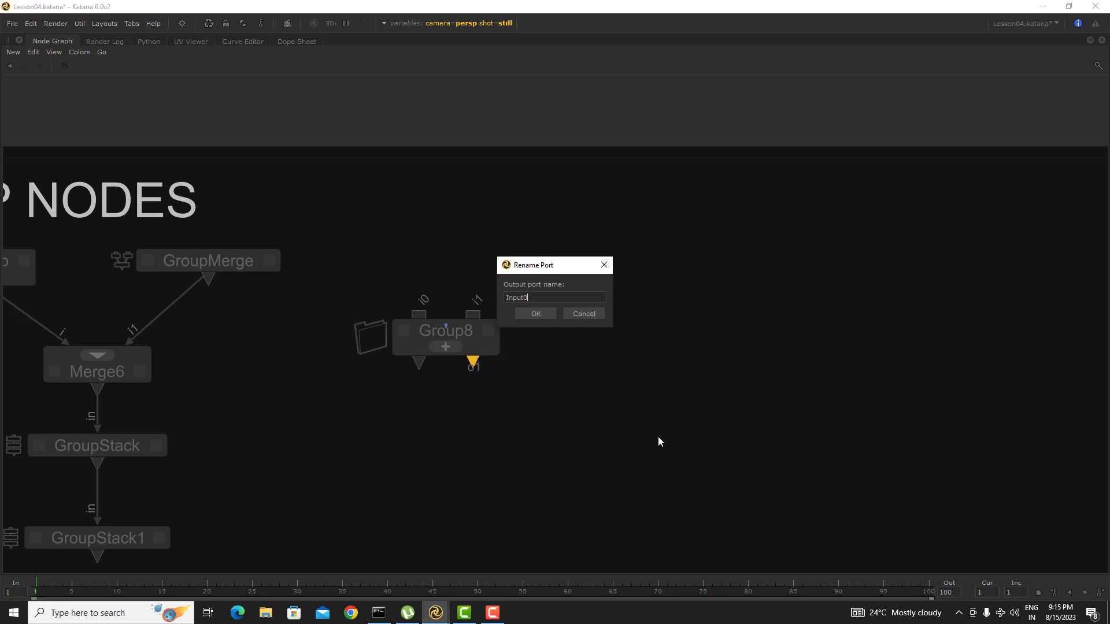
{"action": "key", "text": "Return"}
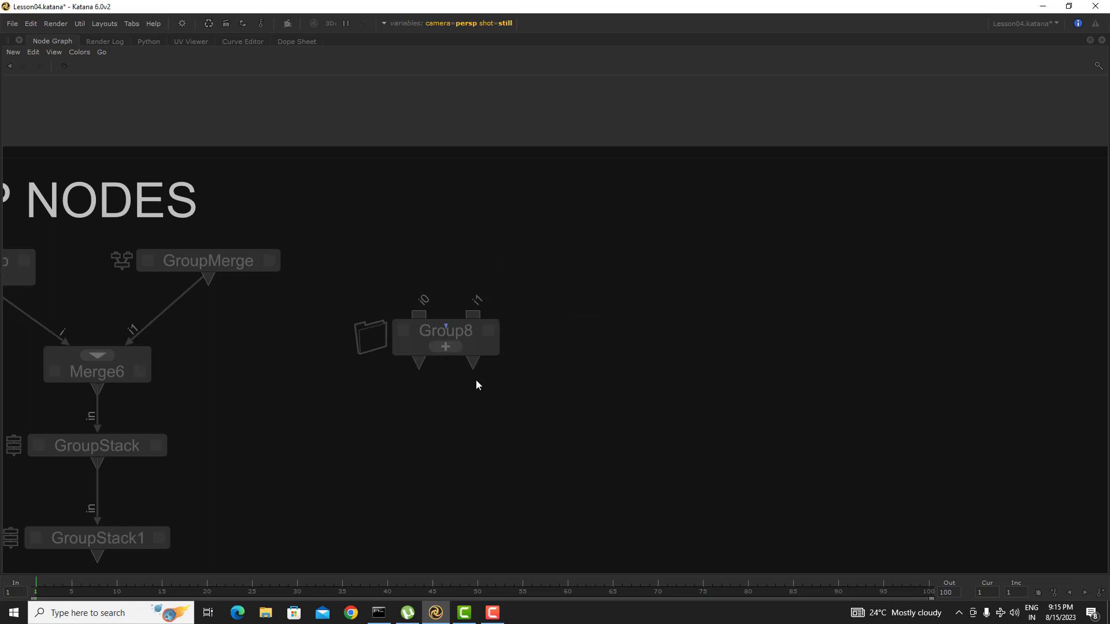
Delete Group8's input ports i1 and i0 and one of its two output ports
{"action": "right_click", "coordinate": [473, 315]}
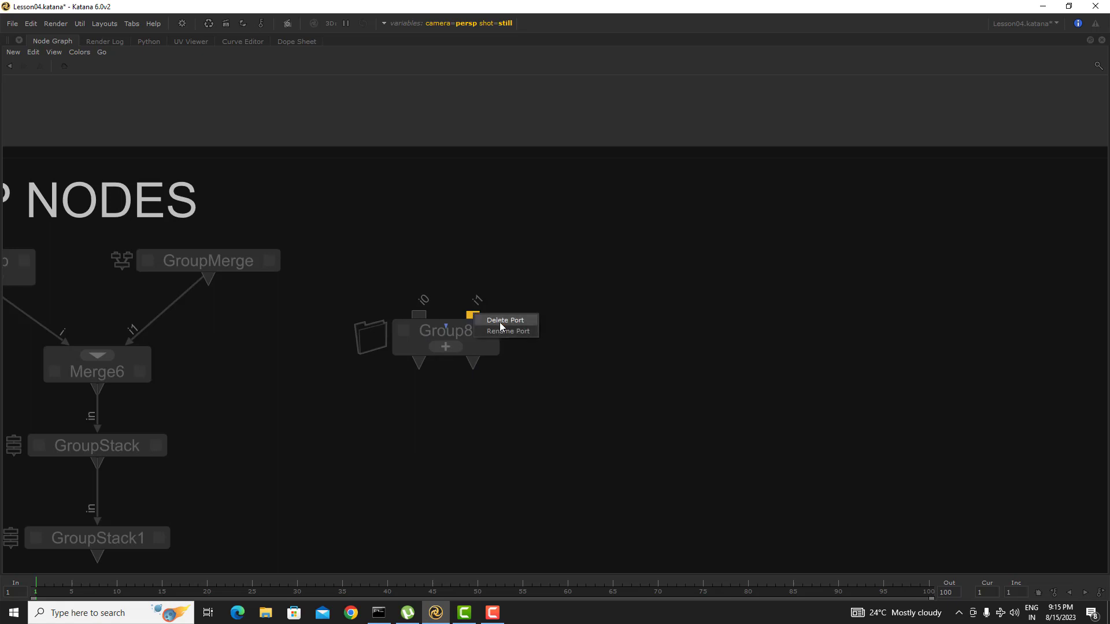
{"action": "left_click", "coordinate": [508, 320]}
{"action": "right_click", "coordinate": [443, 315]}
{"action": "left_click", "coordinate": [462, 320]}
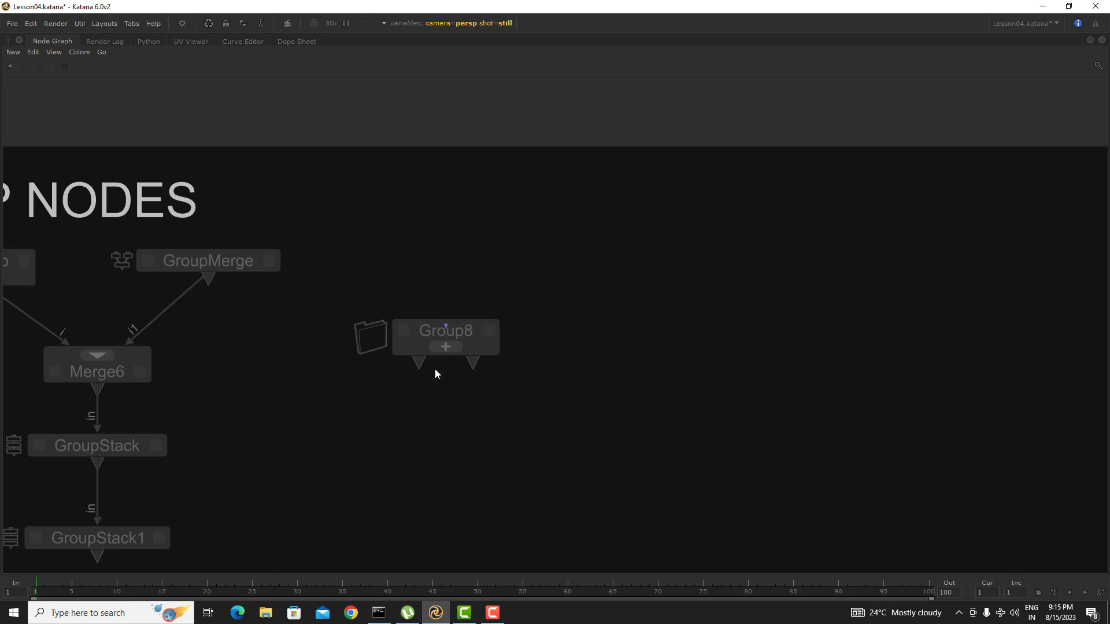
{"action": "right_click", "coordinate": [434, 370]}
Delete the Group8 node from the node graph
{"action": "left_click_drag", "start_coordinate": [629, 265], "coordinate": [421, 441]}
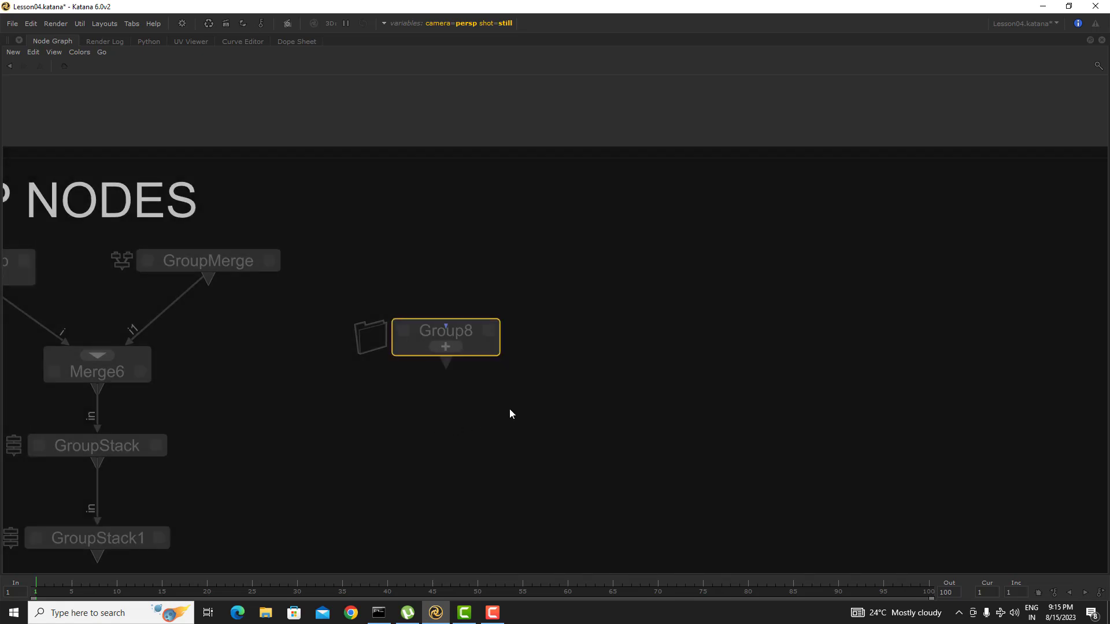
{"action": "key", "text": "Delete"}
{"action": "middle_click_drag", "start_coordinate": [426, 410], "coordinate": [763, 365]}
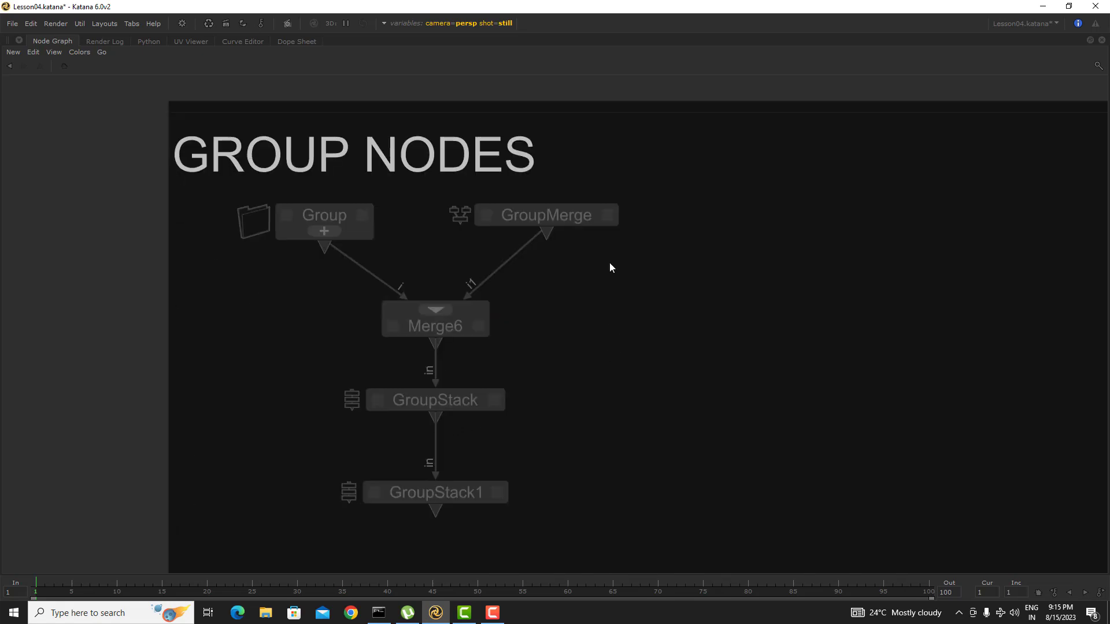
Restore the full multi-pane layout, set GroupStack1 as the viewed node and show its parameters
{"action": "key", "text": "space"}
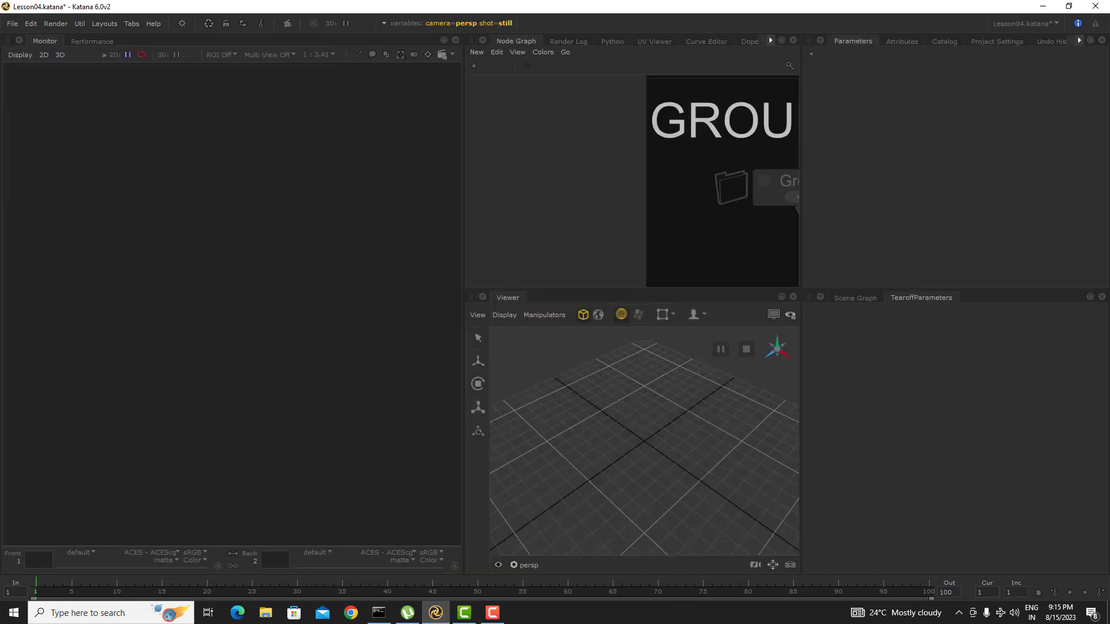
{"action": "scroll", "coordinate": [661, 158], "scroll_direction": "down", "scroll_amount": 3}
{"action": "middle_click_drag", "start_coordinate": [762, 235], "coordinate": [714, 177]}
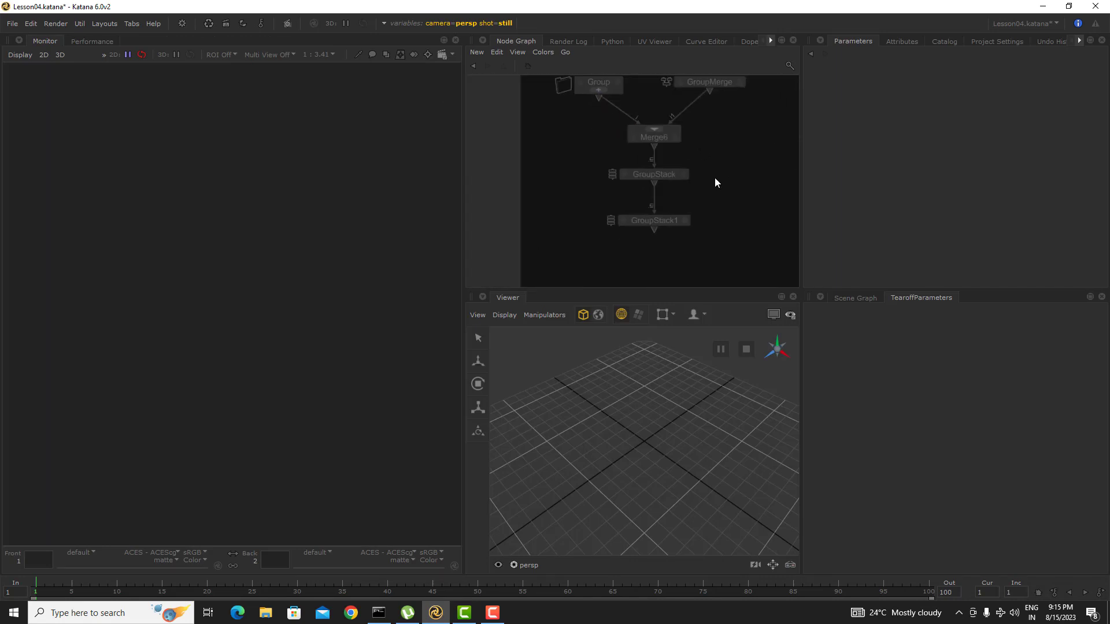
{"action": "left_click", "coordinate": [624, 221]}
{"action": "left_click", "coordinate": [687, 221]}
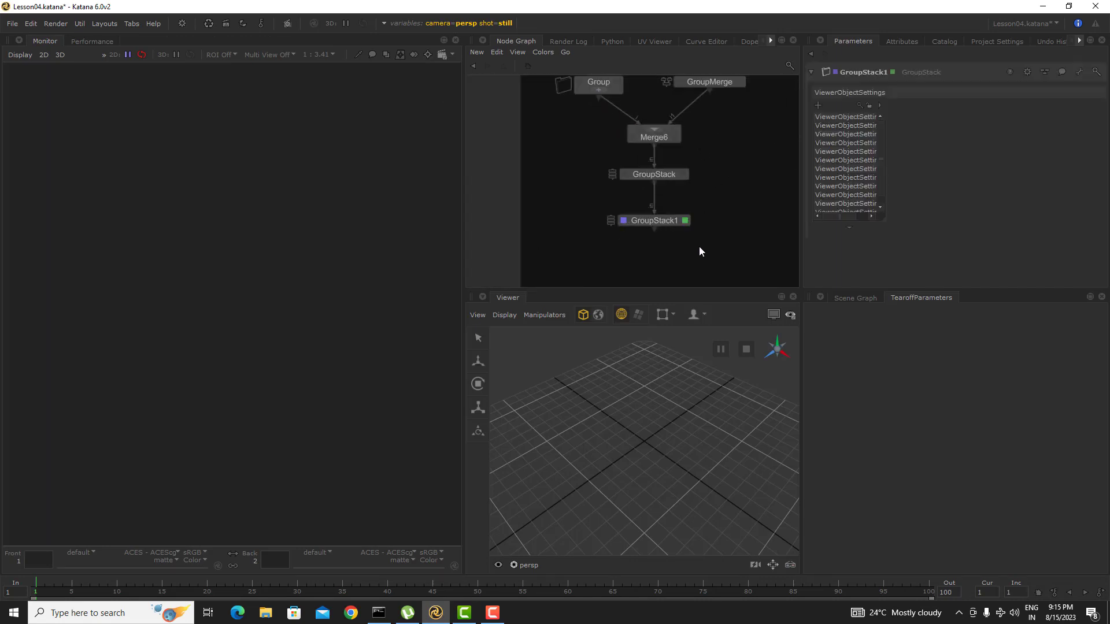
Show the Scene Graph, expand root, make world visible in the Viewer and frame the assets
{"action": "left_click", "coordinate": [867, 298]}
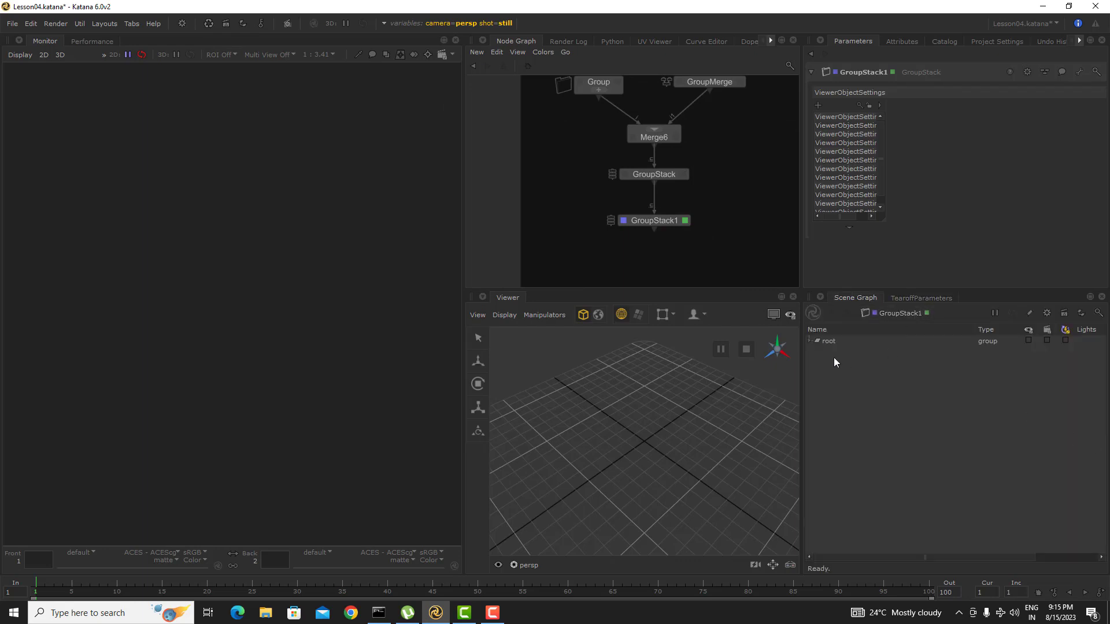
{"action": "left_click", "coordinate": [809, 341]}
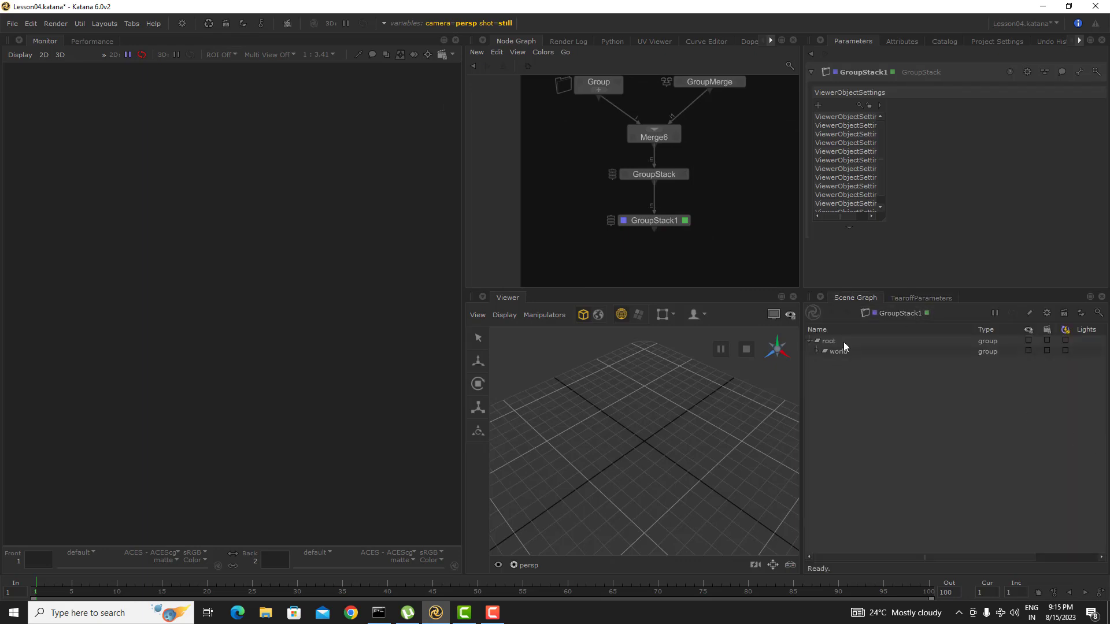
{"action": "left_click", "coordinate": [1028, 350]}
{"action": "scroll", "coordinate": [639, 421], "scroll_direction": "down", "scroll_amount": 10}
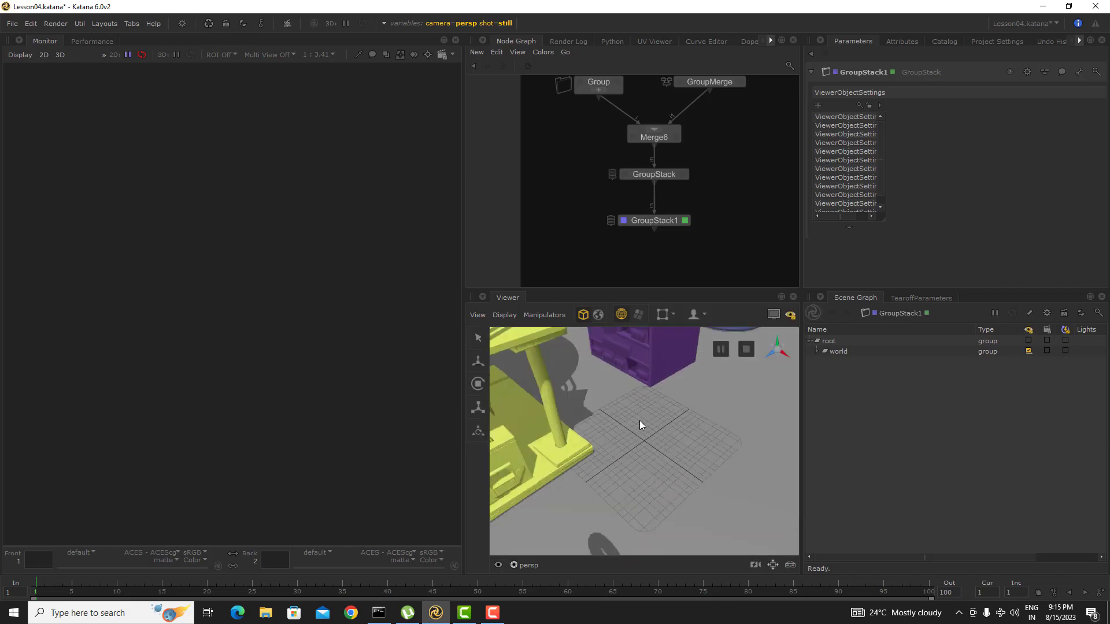
{"action": "left_click_drag", "start_coordinate": [647, 441], "coordinate": [627, 489], "text": "alt"}
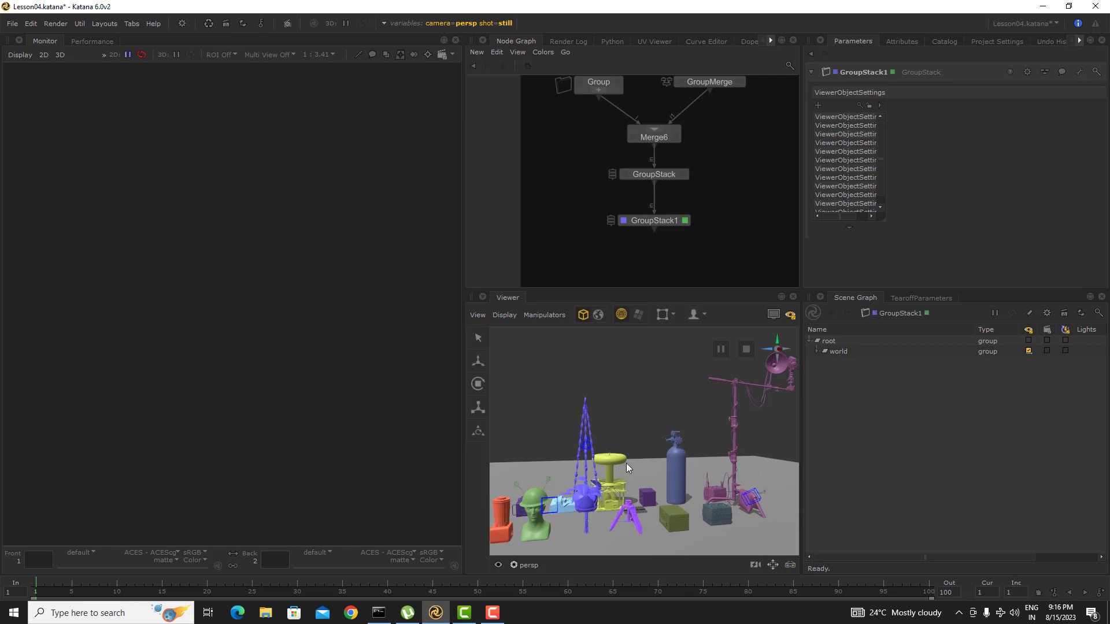
{"action": "left_click_drag", "start_coordinate": [602, 459], "coordinate": [615, 477], "text": "alt"}
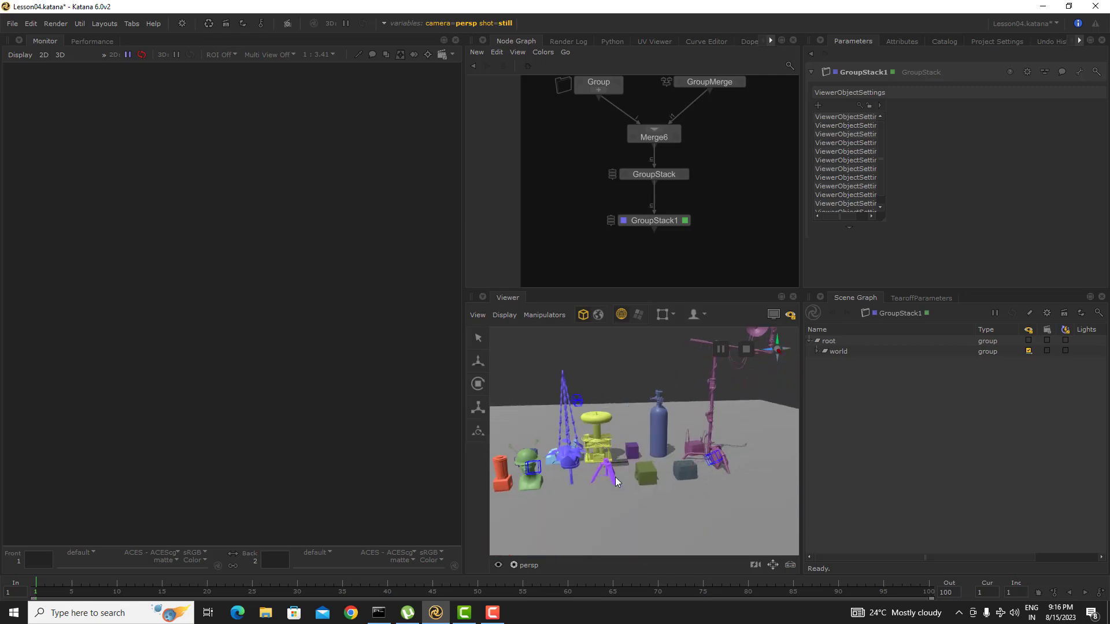
{"action": "middle_click_drag", "start_coordinate": [675, 467], "coordinate": [734, 495], "text": "alt"}
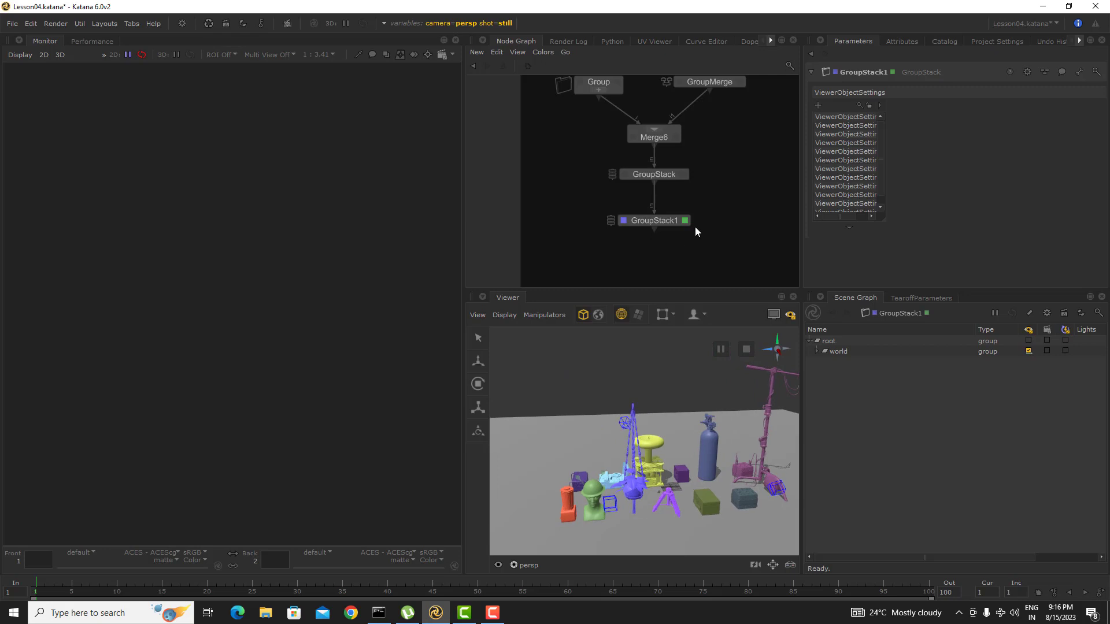
Select the Group node and examine its place in the network feeding Merge6
{"action": "middle_click_drag", "start_coordinate": [704, 165], "coordinate": [705, 241]}
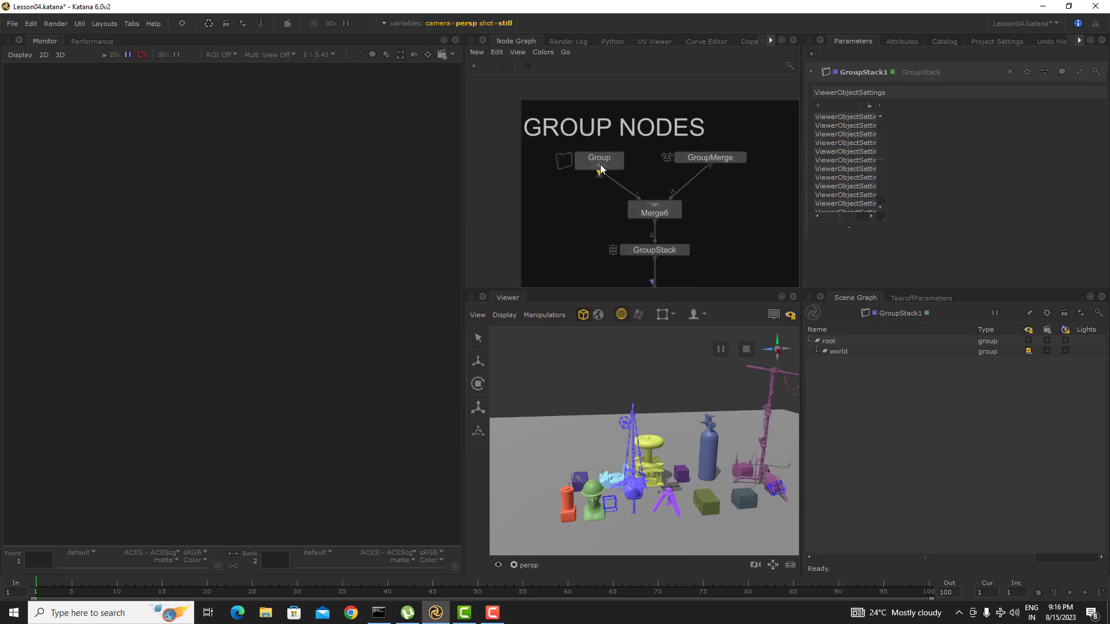
{"action": "left_click_drag", "start_coordinate": [638, 145], "coordinate": [557, 184]}
{"action": "middle_click_drag", "start_coordinate": [708, 178], "coordinate": [680, 187]}
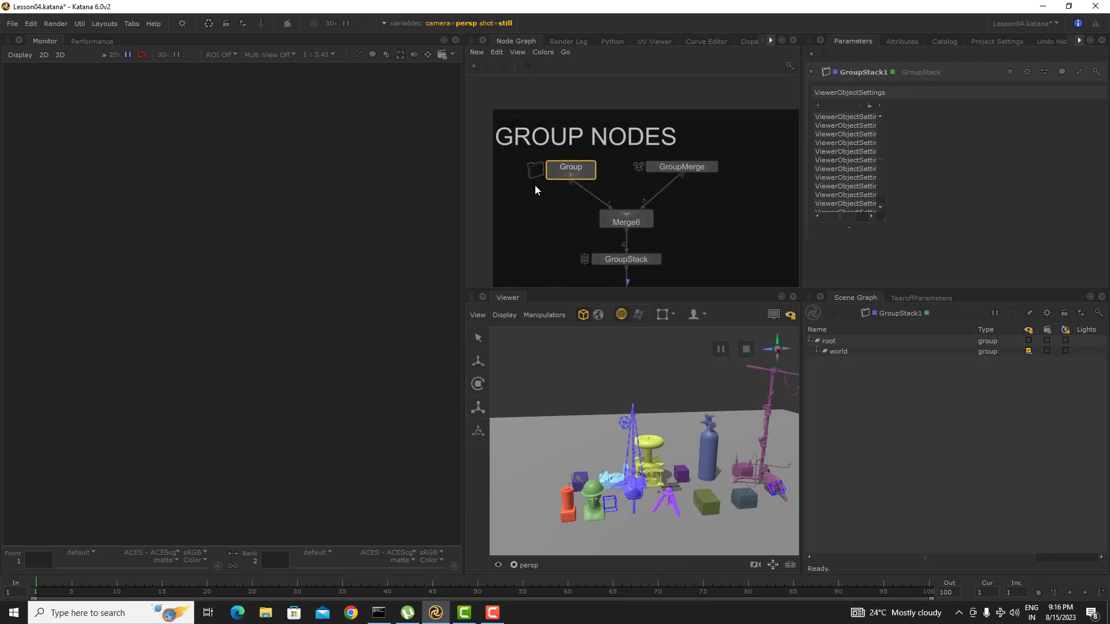
{"action": "left_click", "coordinate": [573, 175]}
{"action": "middle_click_drag", "start_coordinate": [631, 104], "coordinate": [634, 149]}
{"action": "scroll", "coordinate": [639, 261], "scroll_direction": "down", "scroll_amount": 3}
{"action": "scroll", "coordinate": [602, 184], "scroll_direction": "up", "scroll_amount": 3}
{"action": "left_click", "coordinate": [605, 188]}
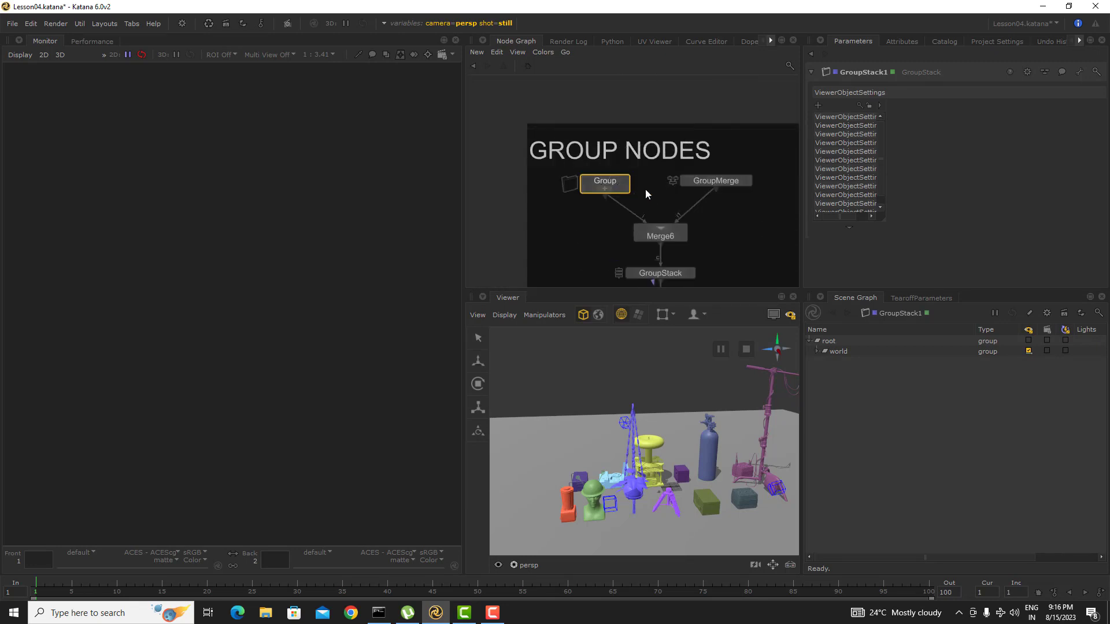
Select GroupMerge and show its parameters to review the CameraCreate nodes it contains
{"action": "middle_click_drag", "start_coordinate": [738, 210], "coordinate": [671, 198]}
{"action": "left_click", "coordinate": [681, 187]}
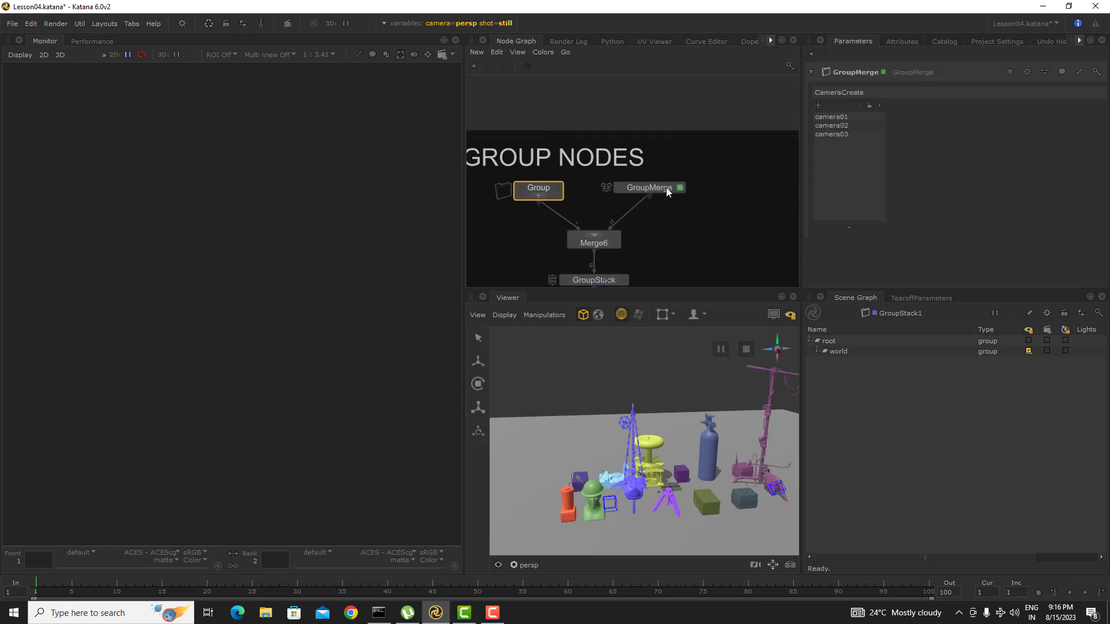
{"action": "left_click", "coordinate": [665, 189]}
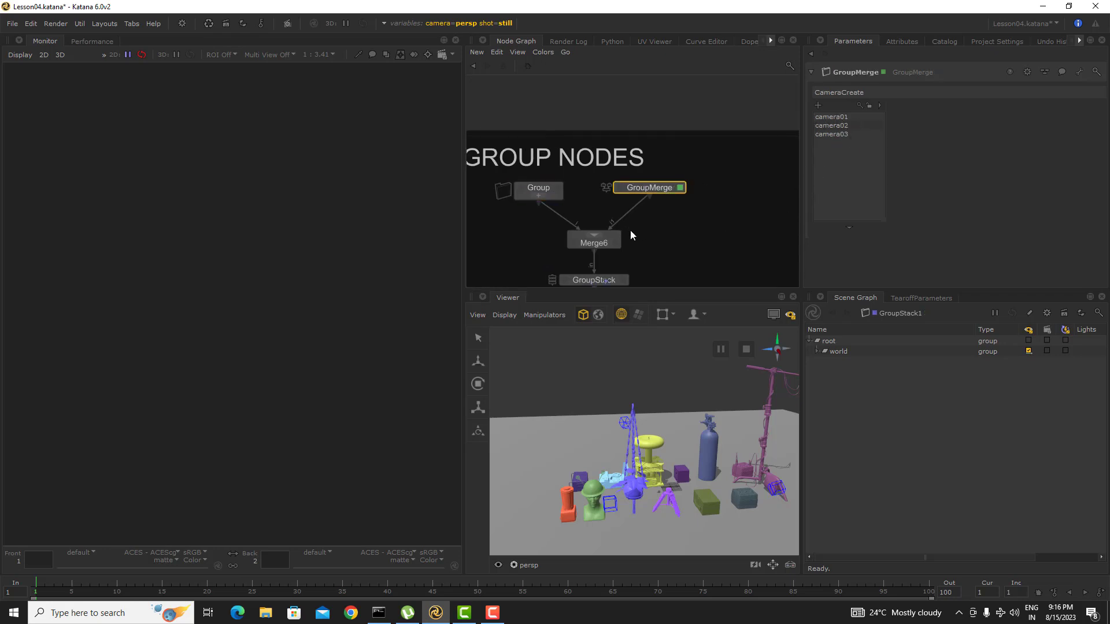
Show GroupStack's parameters and inspect its Transform3D10, Transform3D1 and Transform3D5 entries
{"action": "middle_click_drag", "start_coordinate": [680, 263], "coordinate": [654, 201]}
{"action": "left_click", "coordinate": [596, 218]}
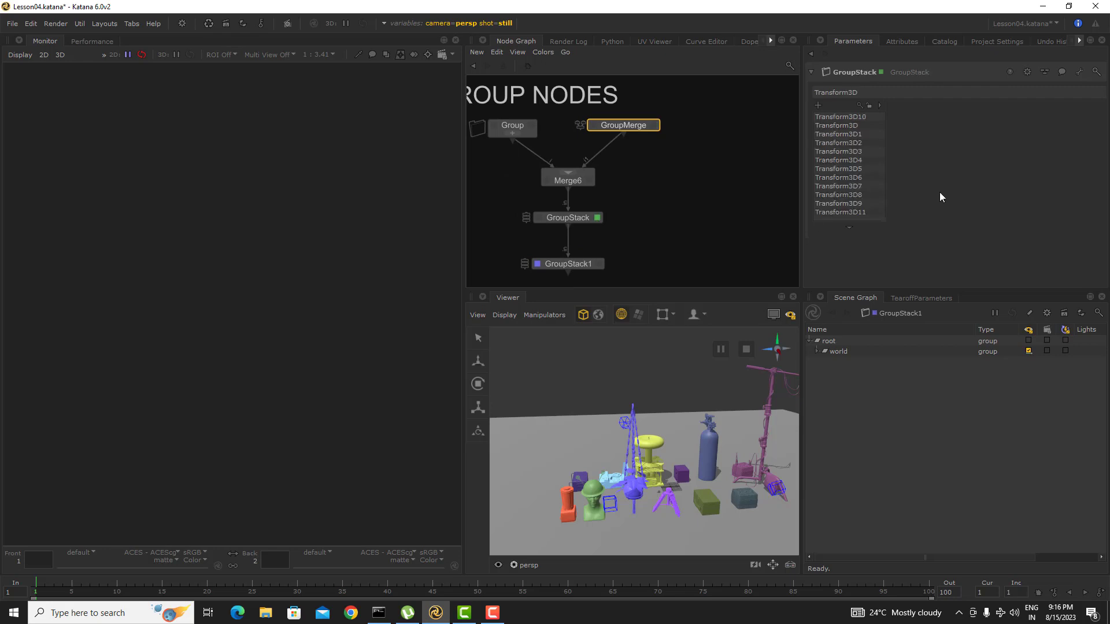
{"action": "left_click", "coordinate": [848, 117]}
{"action": "left_click", "coordinate": [848, 136]}
{"action": "left_click", "coordinate": [846, 171]}
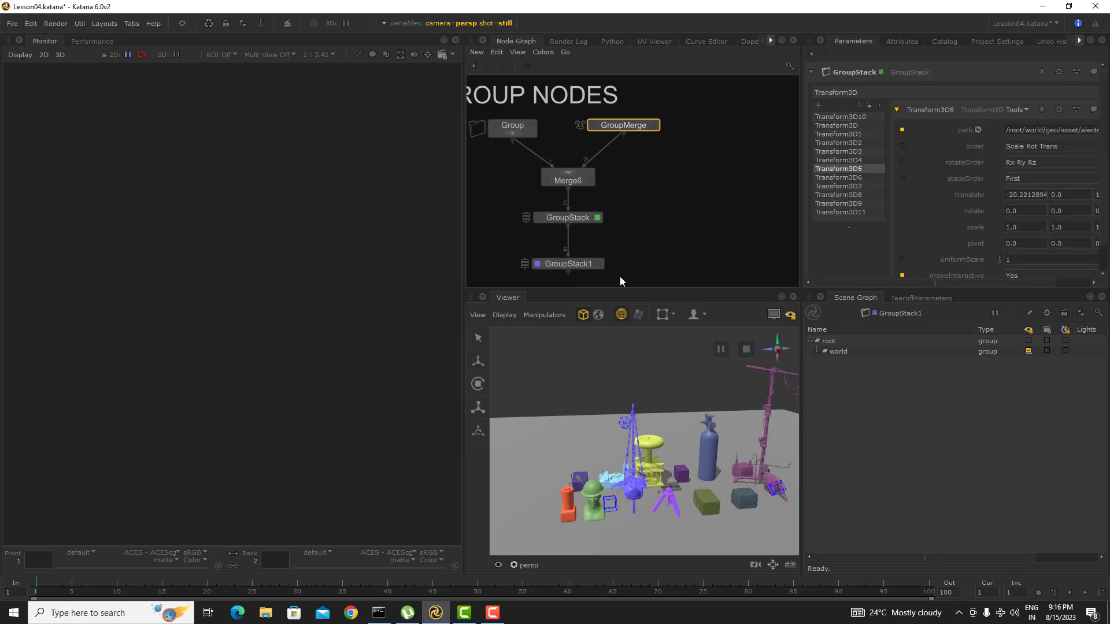
Show GroupStack1's parameters and inspect the first ViewerObjectSettings entry in its list
{"action": "left_click", "coordinate": [601, 263]}
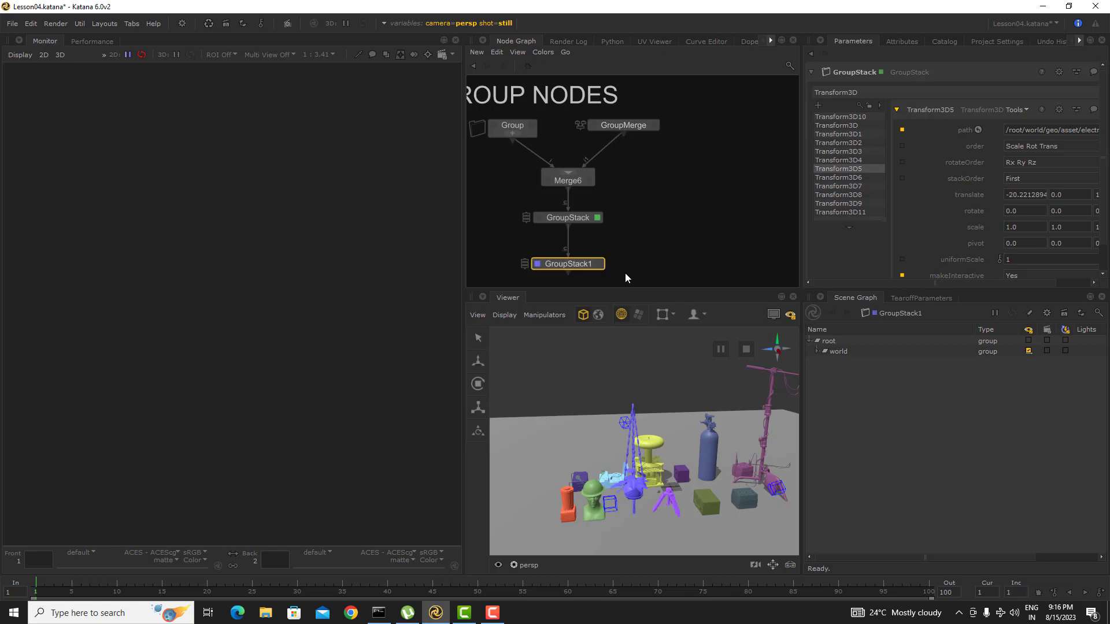
{"action": "left_click", "coordinate": [599, 263]}
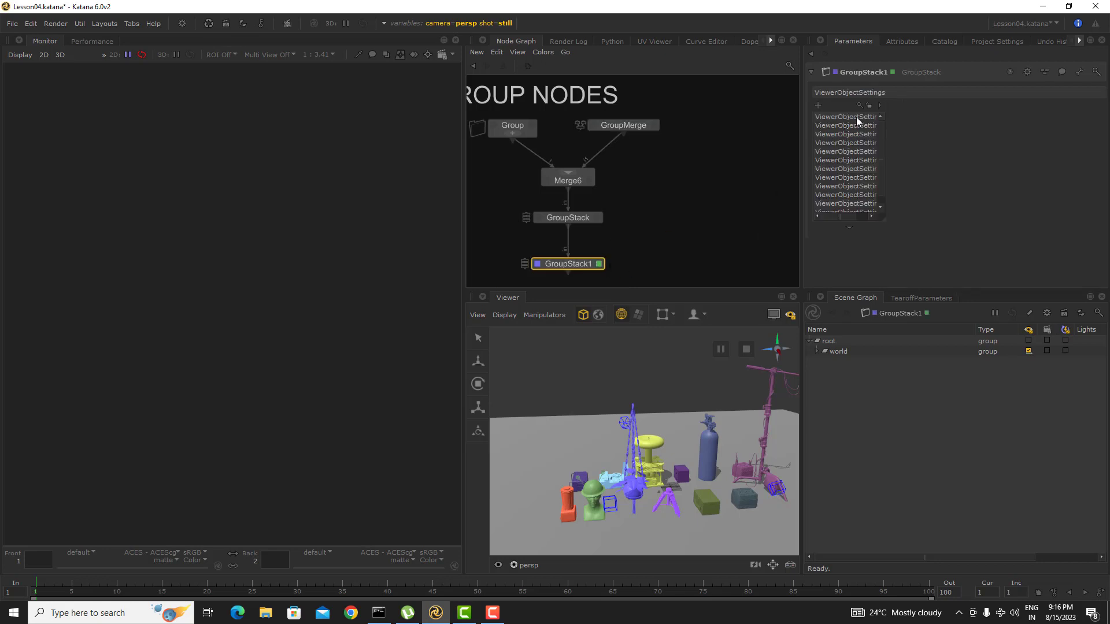
{"action": "left_click", "coordinate": [855, 117]}
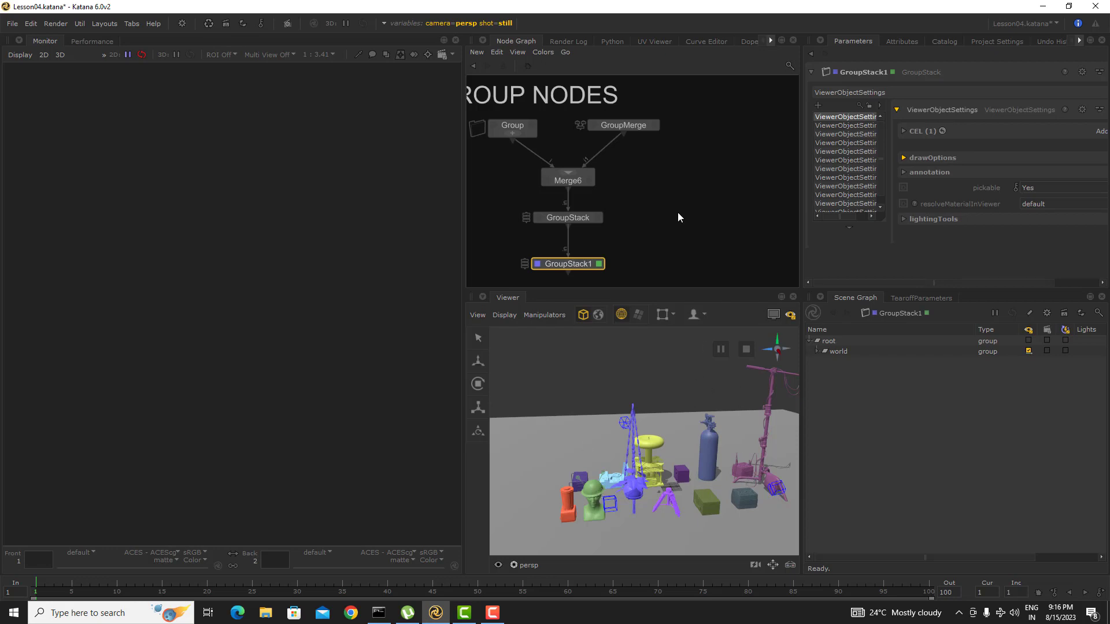
Show GroupMerge's parameters and select its node in the network
{"action": "middle_click_drag", "start_coordinate": [673, 179], "coordinate": [675, 216]}
{"action": "left_click", "coordinate": [687, 156]}
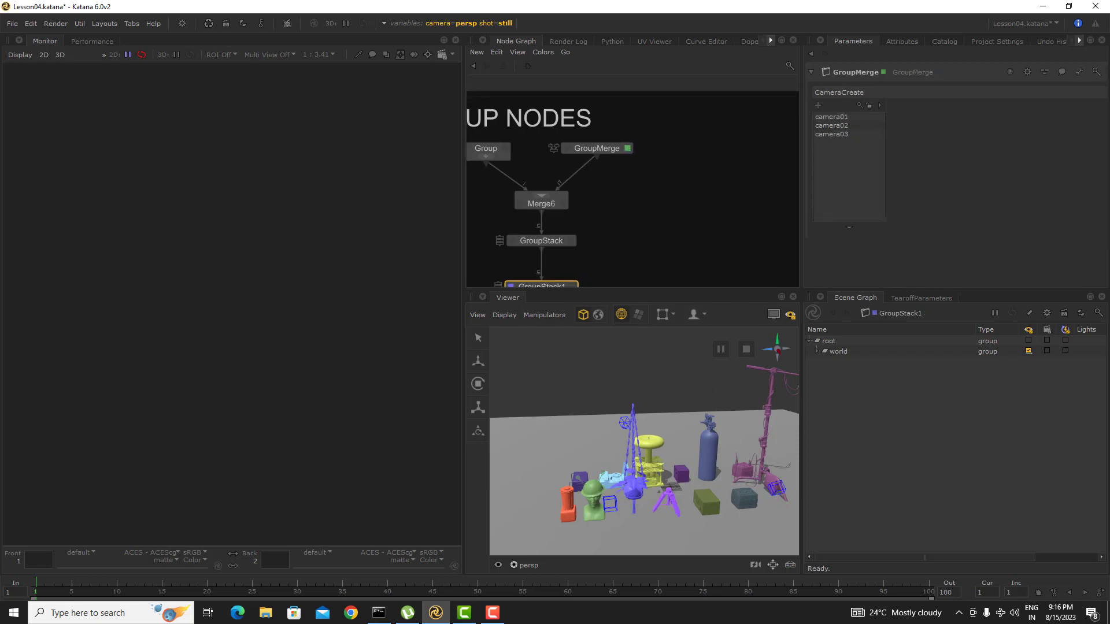
{"action": "left_click", "coordinate": [618, 151]}
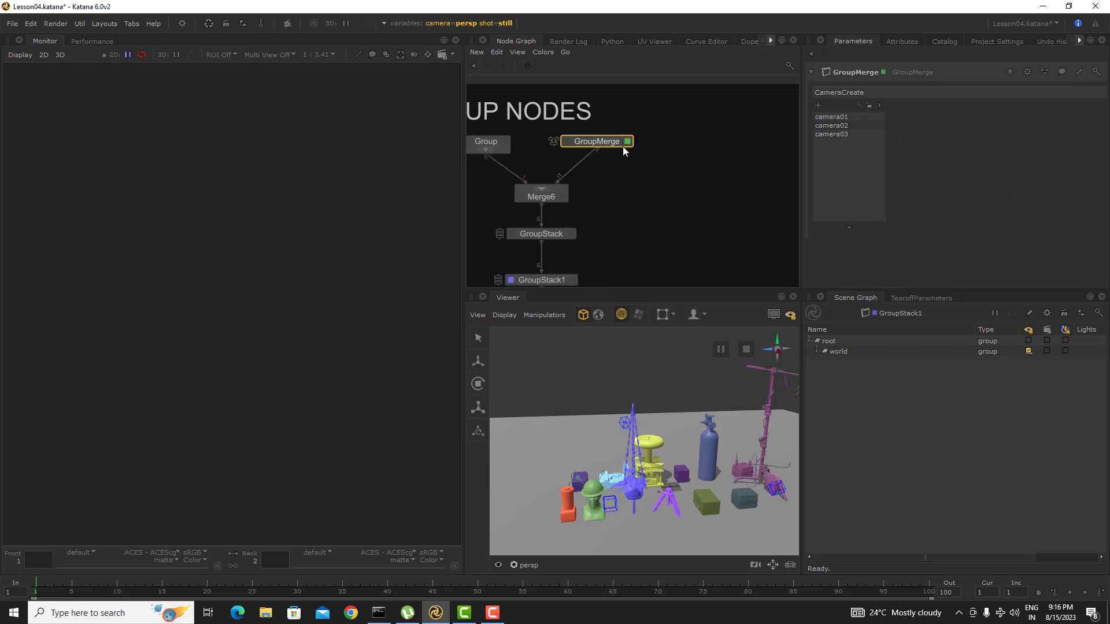
{"action": "middle_click_drag", "start_coordinate": [666, 153], "coordinate": [626, 166]}
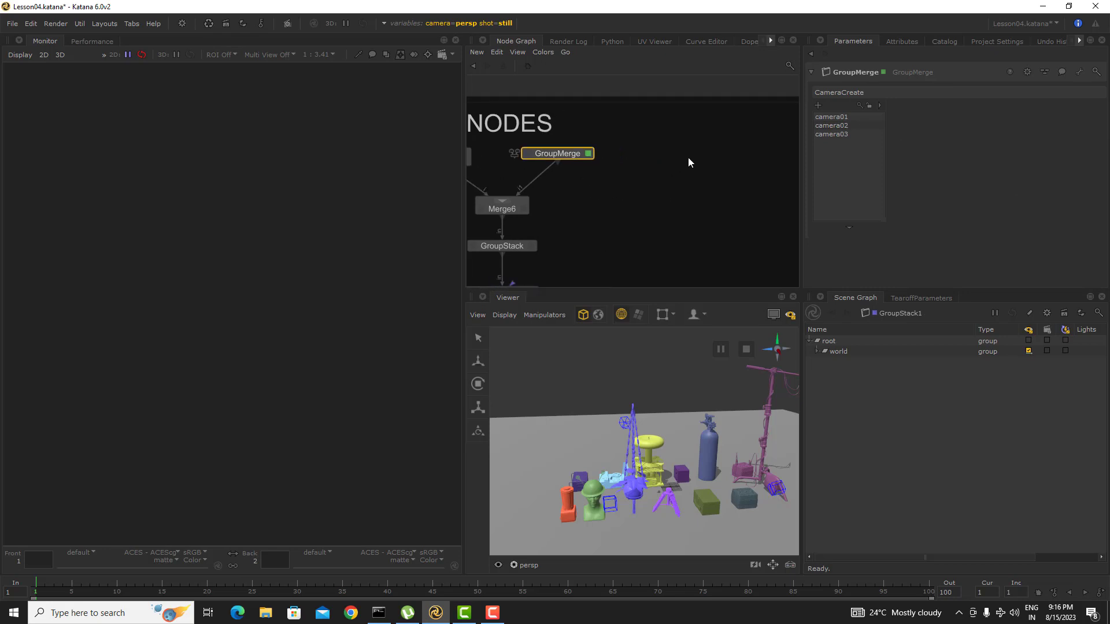
Add a CameraCreate node in the empty area beside GroupMerge
{"action": "left_click", "coordinate": [686, 158]}
{"action": "key", "text": "Tab"}
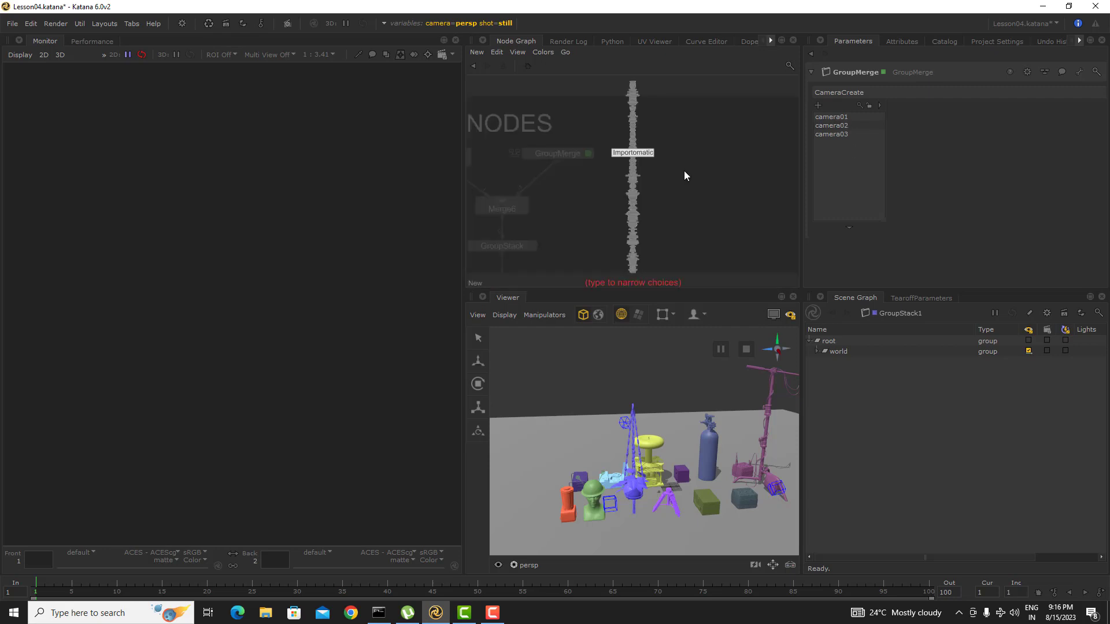
{"action": "type", "text": "camer"}
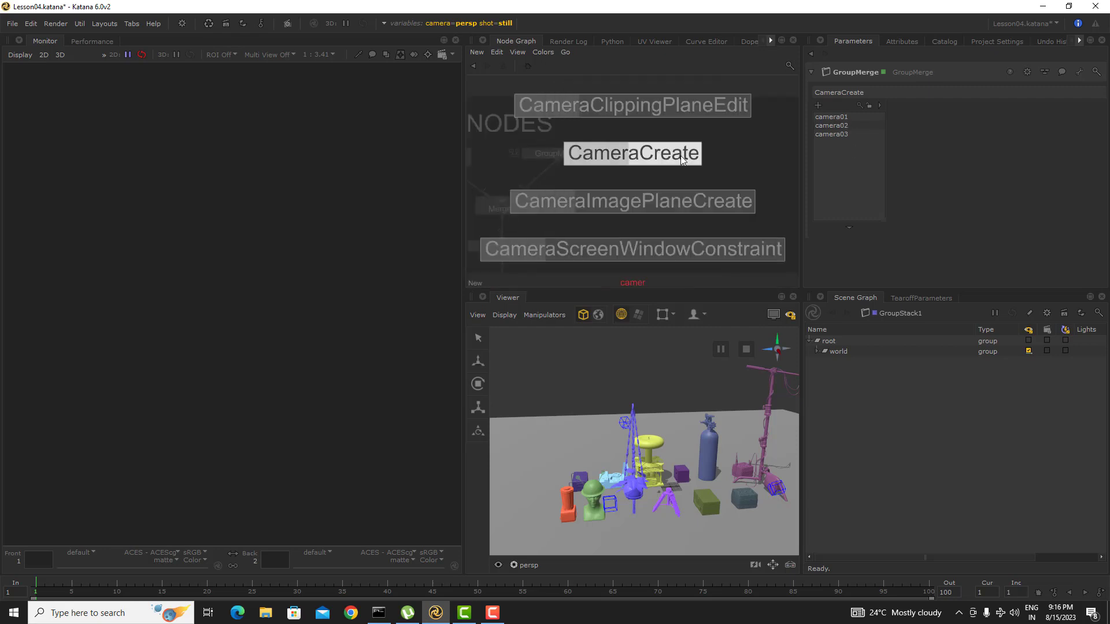
{"action": "left_click", "coordinate": [681, 156]}
{"action": "left_click", "coordinate": [675, 168]}
{"action": "middle_click_drag", "start_coordinate": [697, 202], "coordinate": [604, 215]}
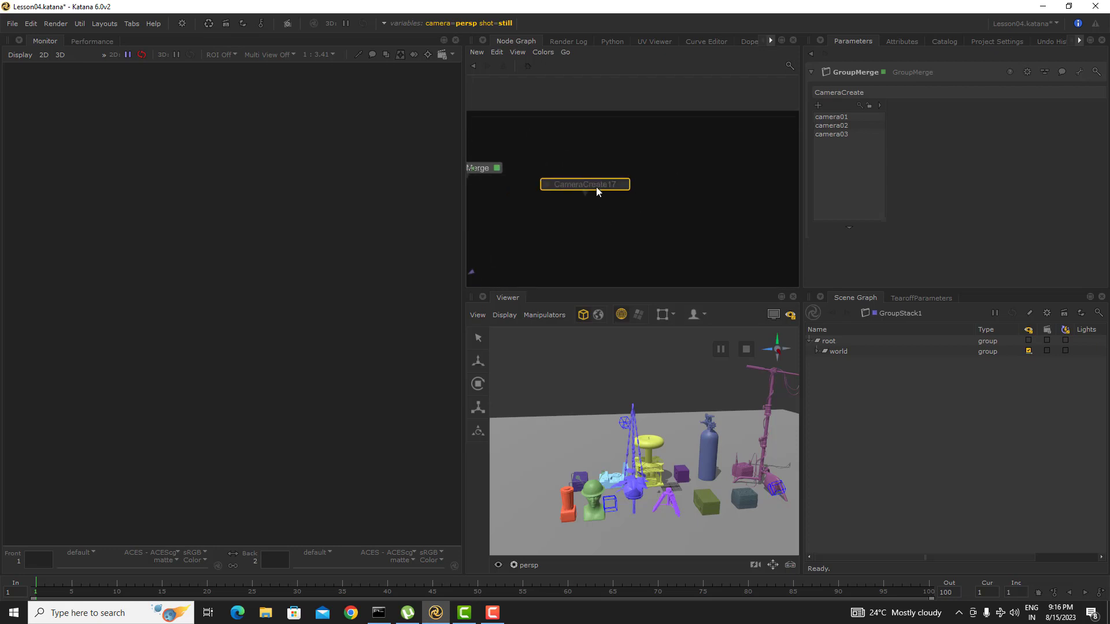
Duplicate the new CameraCreate node twice and place the copies in a row beside it
{"action": "key", "text": "ctrl+c"}
{"action": "left_click", "coordinate": [688, 178]}
{"action": "key", "text": "ctrl+v"}
{"action": "left_click", "coordinate": [703, 194]}
{"action": "middle_click_drag", "start_coordinate": [707, 200], "coordinate": [550, 227]}
{"action": "left_click", "coordinate": [622, 207]}
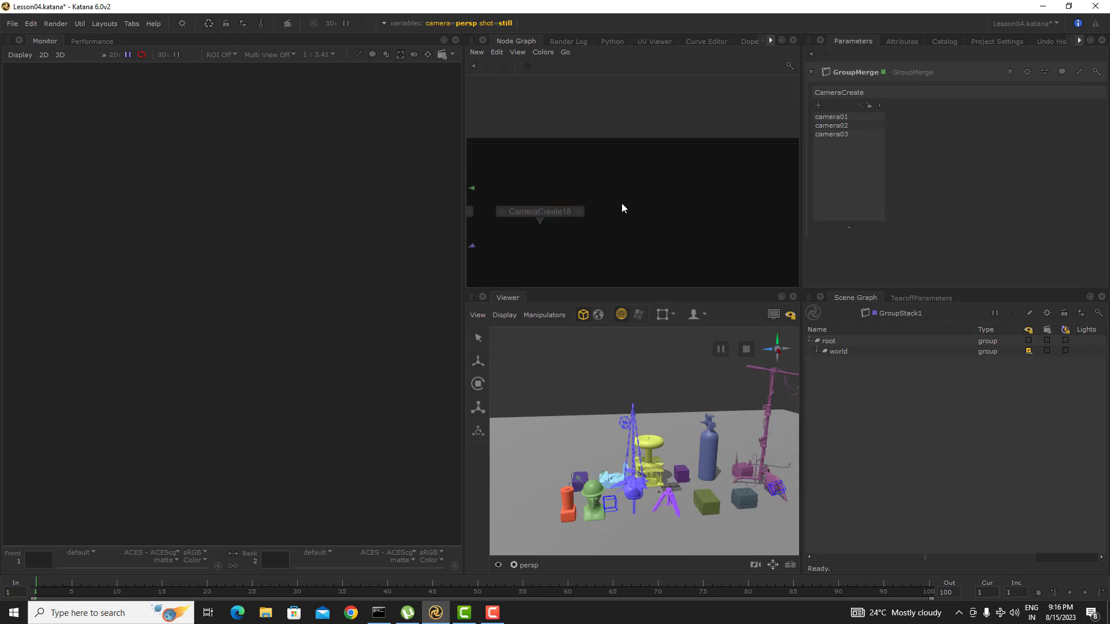
{"action": "key", "text": "ctrl+v"}
{"action": "left_click", "coordinate": [650, 213]}
{"action": "middle_click_drag", "start_coordinate": [651, 212], "coordinate": [745, 185]}
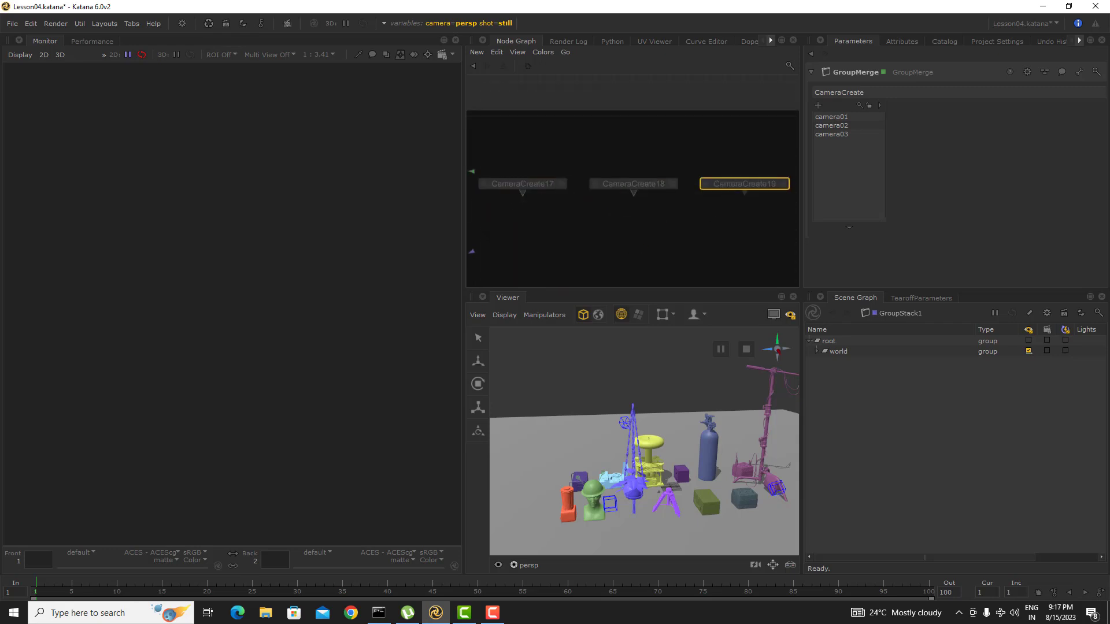
Combine the three new CameraCreate nodes into a Merge node placed below them
{"action": "left_click_drag", "start_coordinate": [784, 216], "coordinate": [486, 148]}
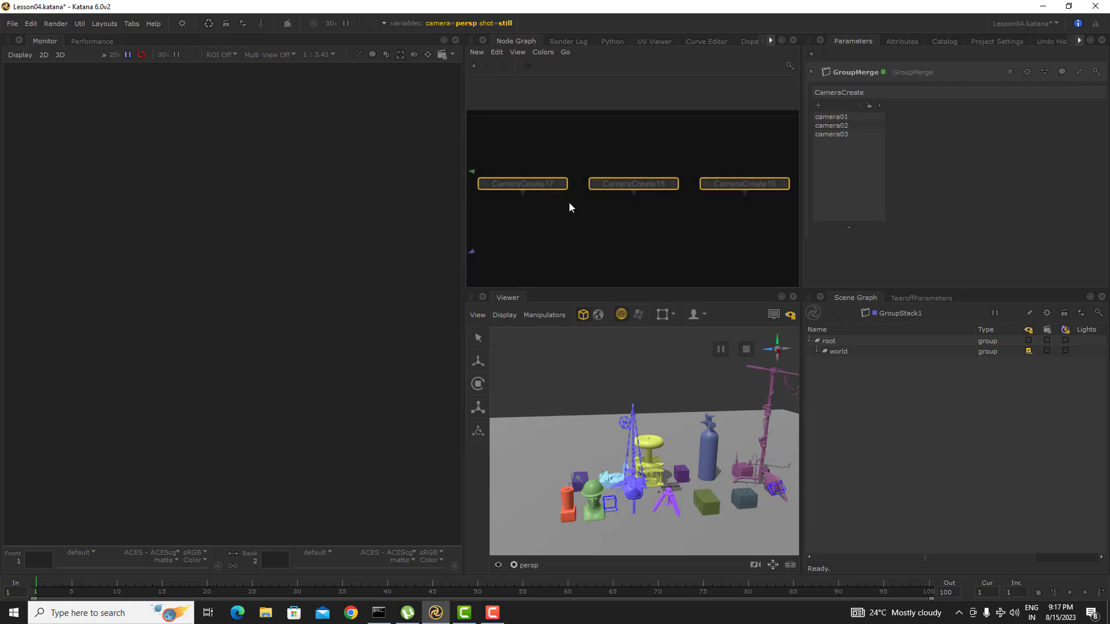
{"action": "key", "text": "m"}
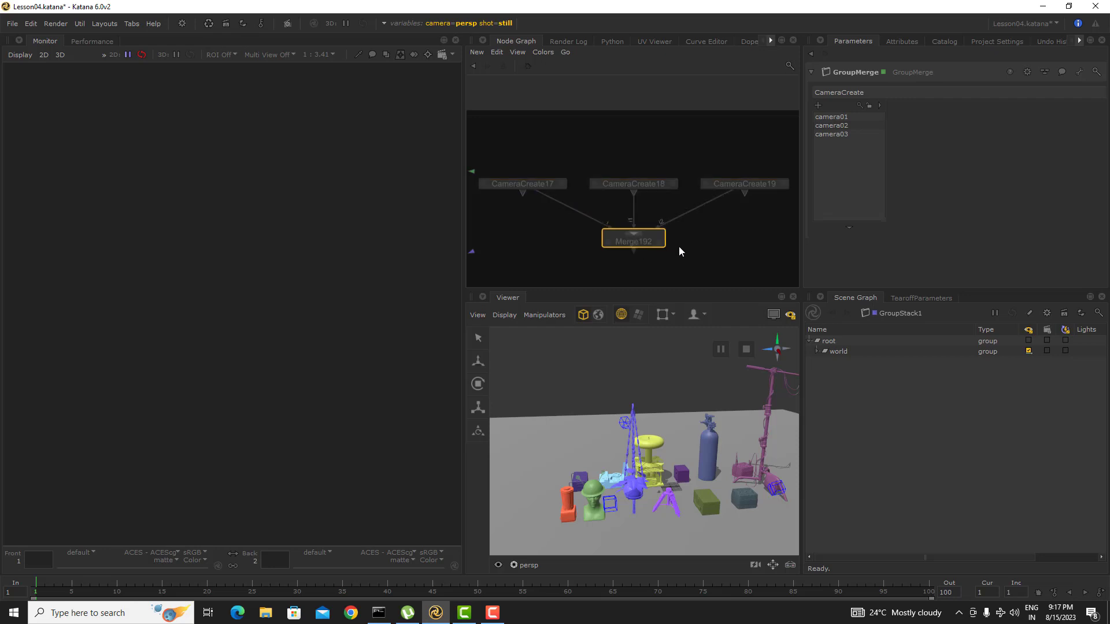
{"action": "middle_click_drag", "start_coordinate": [648, 247], "coordinate": [671, 203]}
{"action": "left_click_drag", "start_coordinate": [668, 200], "coordinate": [669, 217]}
{"action": "middle_click_drag", "start_coordinate": [721, 212], "coordinate": [640, 228]}
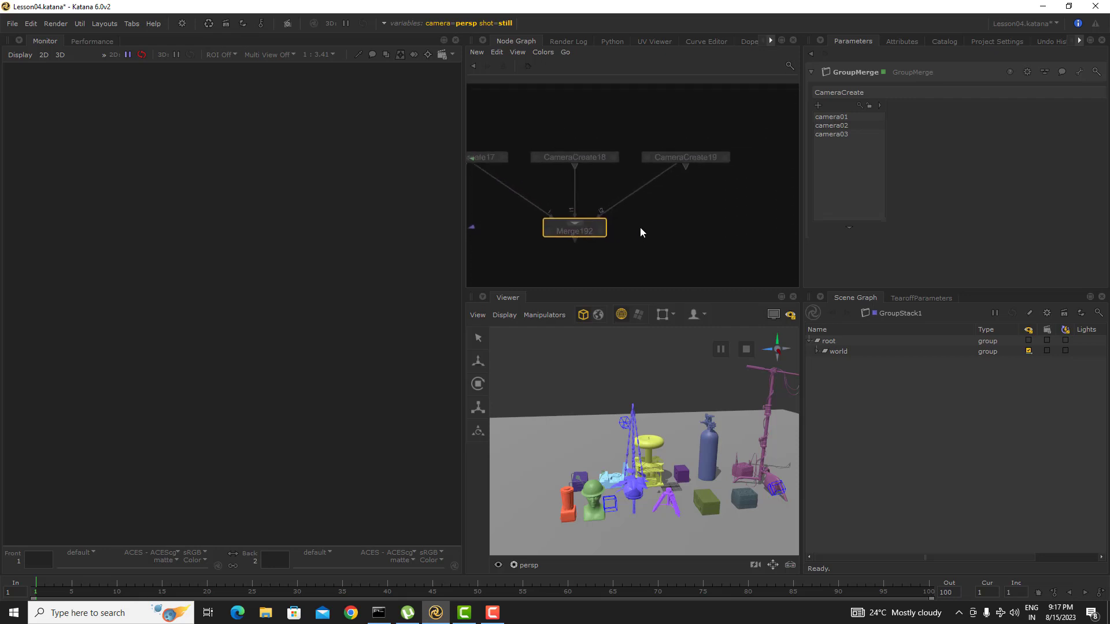
Add a fourth CameraCreate node at the end of the row and connect it to the new Merge node
{"action": "scroll", "coordinate": [650, 213], "scroll_direction": "down", "scroll_amount": 4}
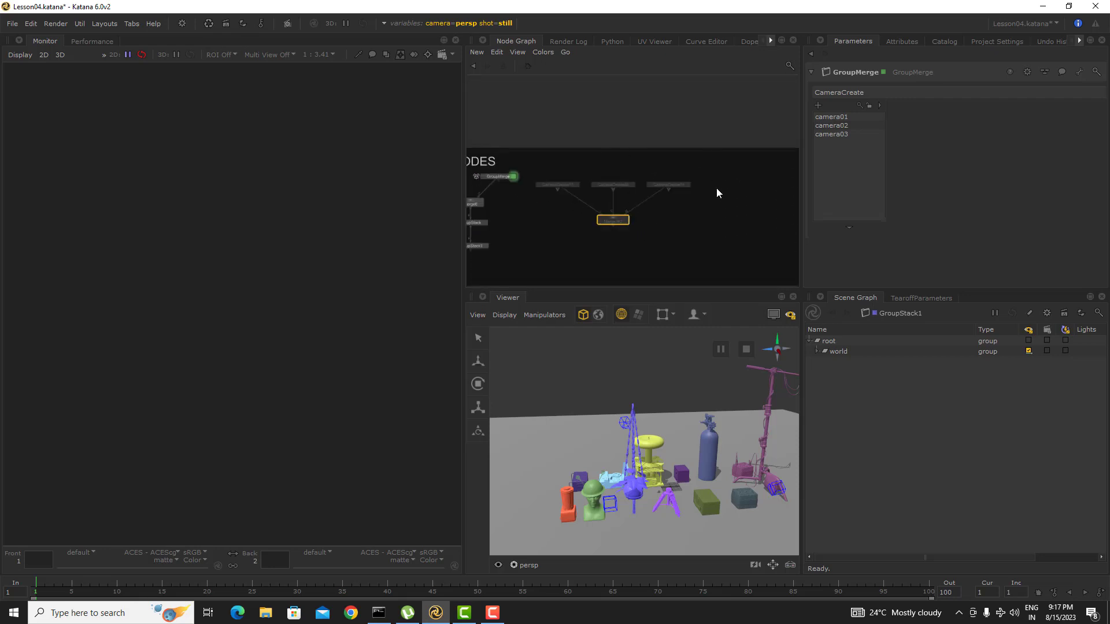
{"action": "key", "text": "Tab"}
{"action": "type", "text": "ca"}
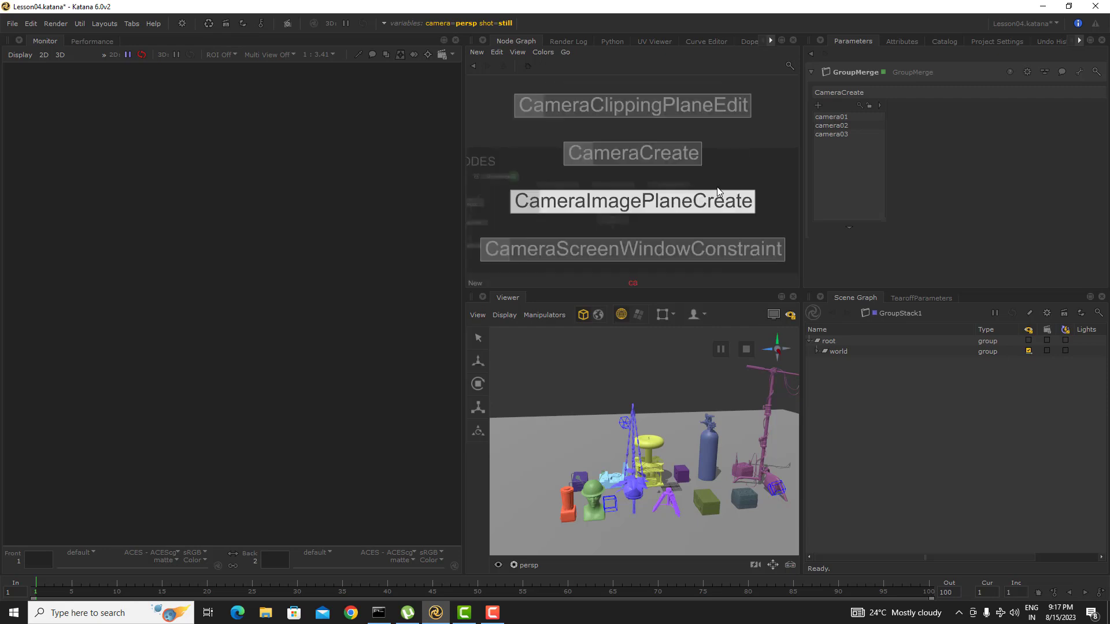
{"action": "left_click", "coordinate": [662, 155]}
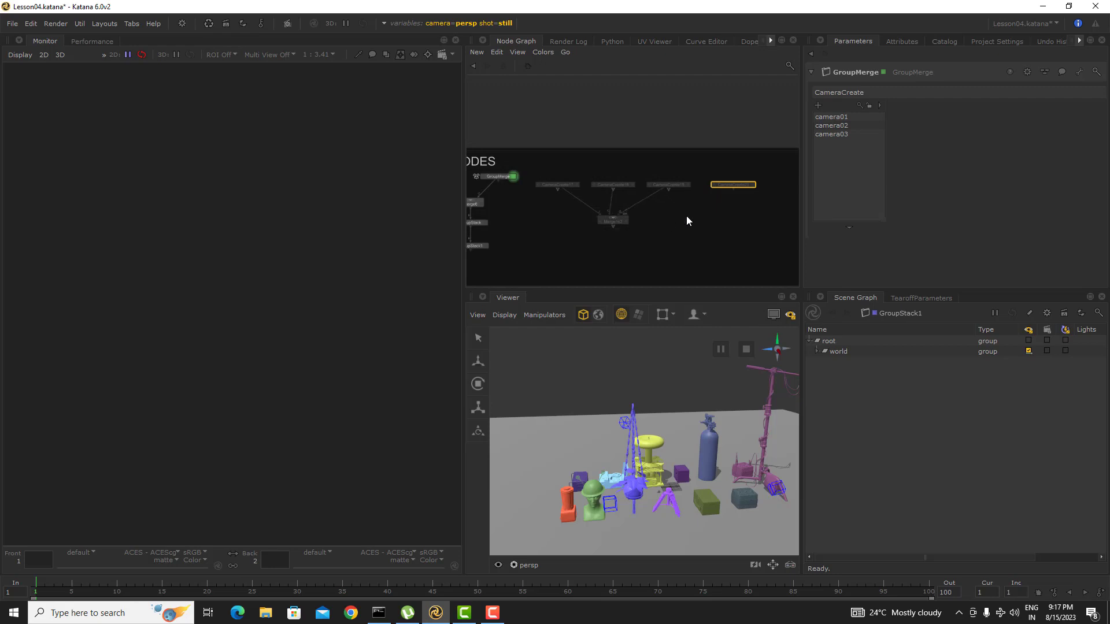
{"action": "left_click_drag", "start_coordinate": [733, 188], "coordinate": [626, 219]}
{"action": "scroll", "coordinate": [623, 224], "scroll_direction": "up", "scroll_amount": 3}
{"action": "scroll", "coordinate": [636, 231], "scroll_direction": "down", "scroll_amount": 3}
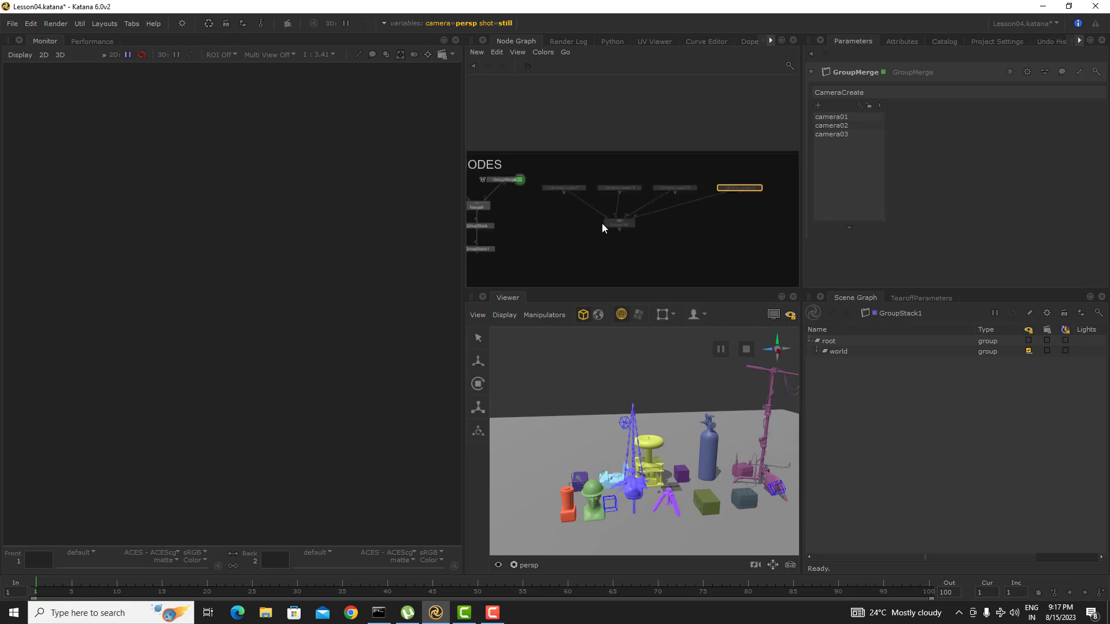
Select the four CameraCreate nodes with their Merge node and compare them with the GroupMerge node
{"action": "left_click", "coordinate": [605, 224]}
{"action": "middle_click_drag", "start_coordinate": [718, 215], "coordinate": [721, 227]}
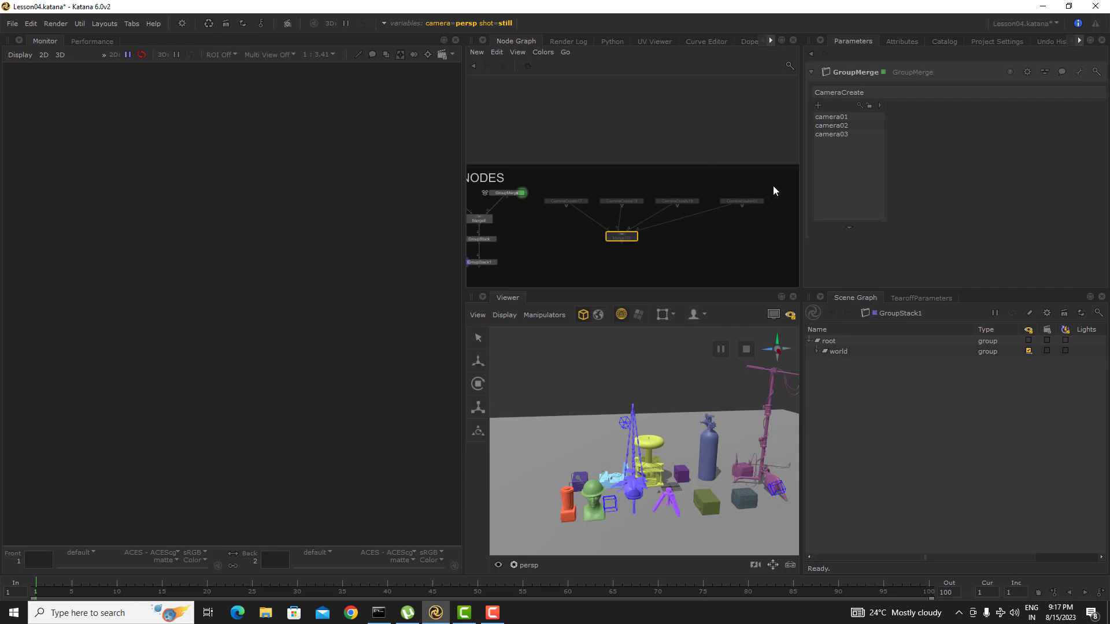
{"action": "left_click_drag", "start_coordinate": [774, 191], "coordinate": [549, 240]}
{"action": "scroll", "coordinate": [570, 223], "scroll_direction": "up", "scroll_amount": 3}
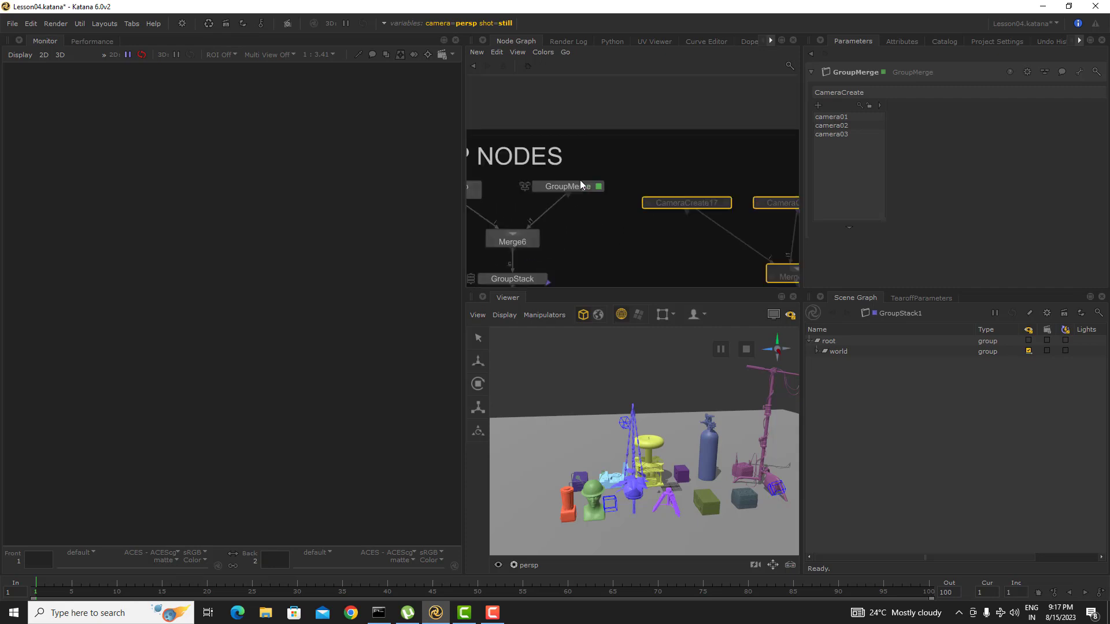
Enter the GroupMerge network and move Merge5 below camera02
{"action": "scroll", "coordinate": [584, 210], "scroll_direction": "down", "scroll_amount": 3}
{"action": "scroll", "coordinate": [601, 215], "scroll_direction": "up", "scroll_amount": 3}
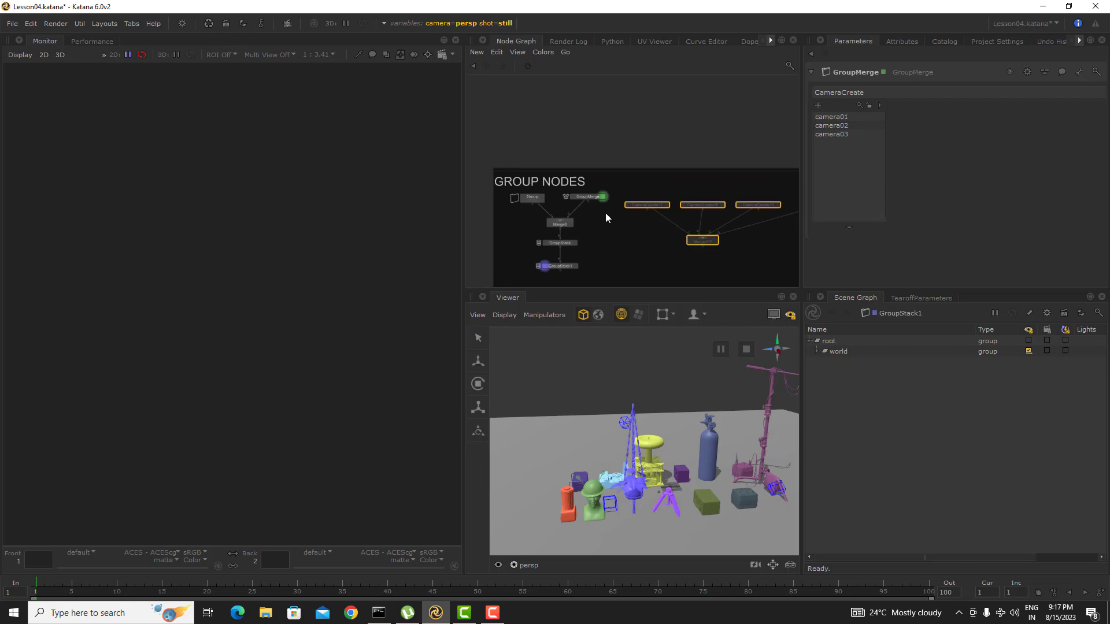
{"action": "middle_click_drag", "start_coordinate": [596, 202], "coordinate": [641, 230]}
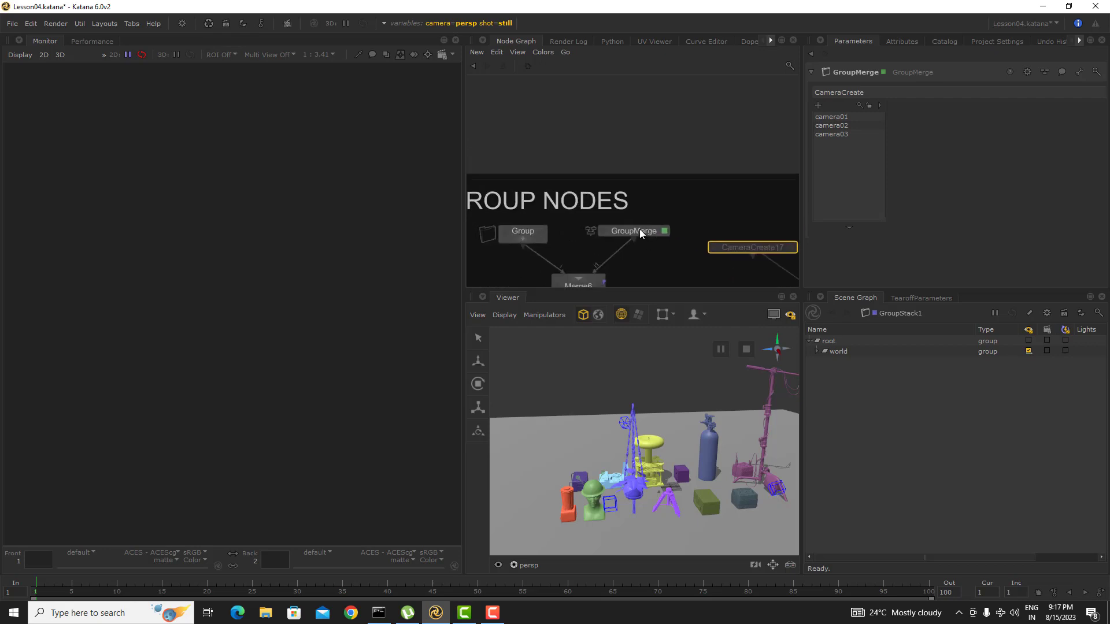
{"action": "middle_click", "coordinate": [640, 232], "text": "ctrl"}
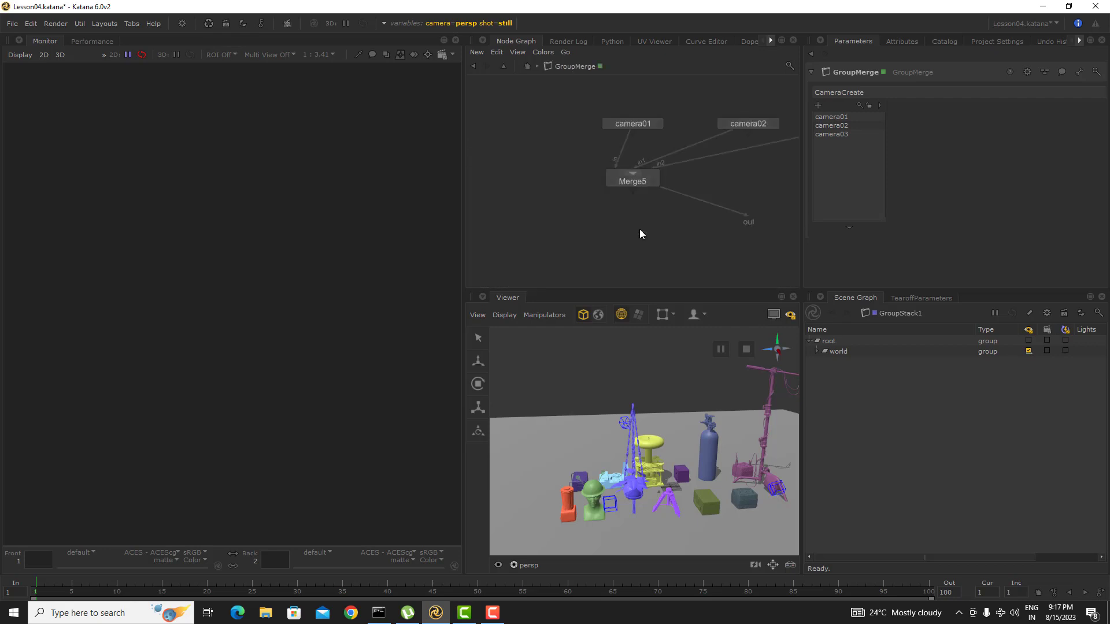
{"action": "middle_click_drag", "start_coordinate": [637, 208], "coordinate": [561, 260]}
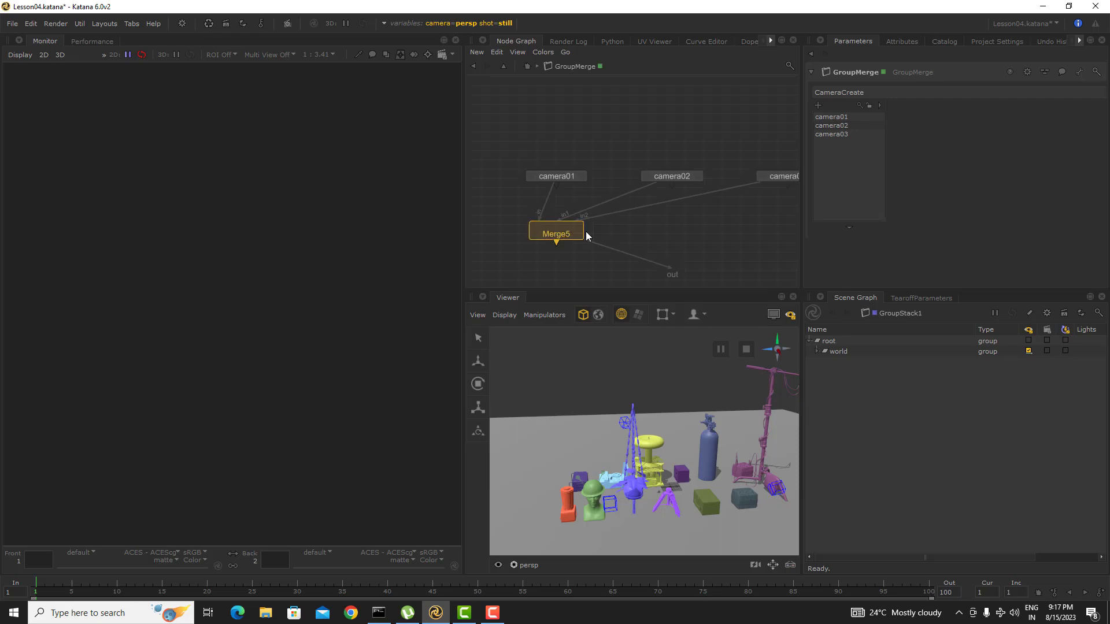
{"action": "left_click_drag", "start_coordinate": [577, 232], "coordinate": [682, 233]}
{"action": "scroll", "coordinate": [729, 234], "scroll_direction": "down", "scroll_amount": 3}
{"action": "middle_click_drag", "start_coordinate": [729, 235], "coordinate": [666, 232]}
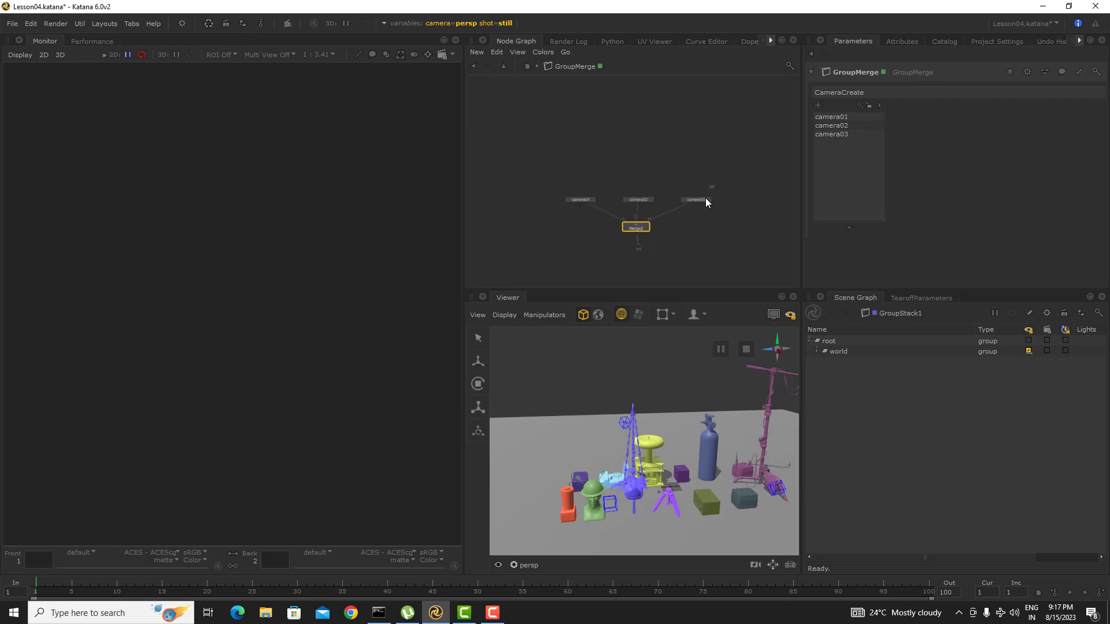
{"action": "scroll", "coordinate": [706, 198], "scroll_direction": "up", "scroll_amount": 3}
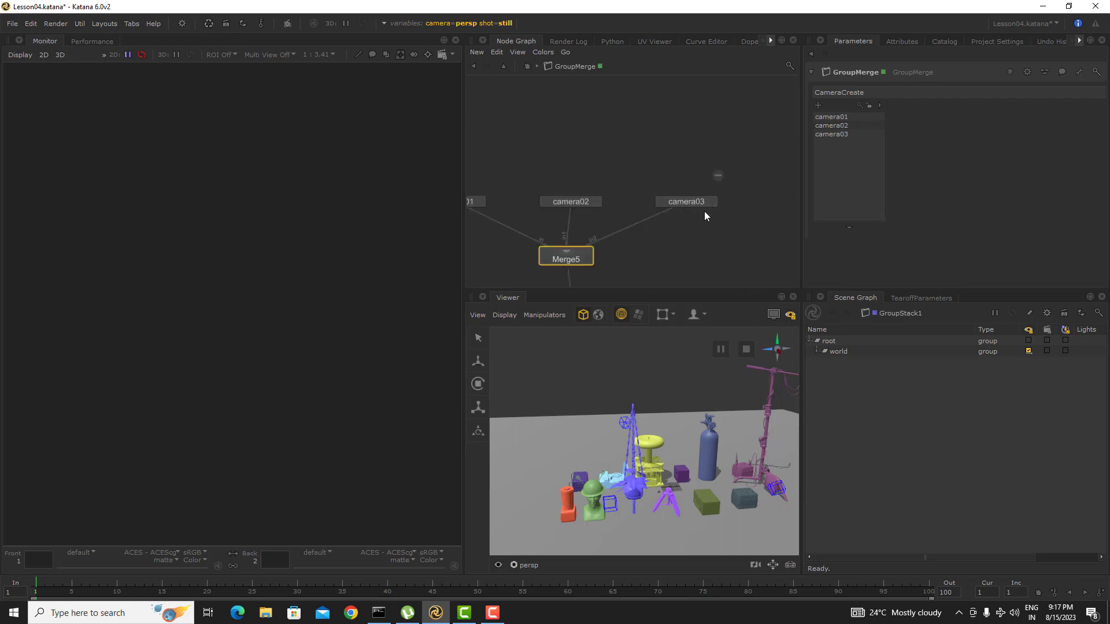
Add another CameraCreate node through GroupMerge's list, inspect its connection to Merge5, and delete it again
{"action": "left_click", "coordinate": [818, 105]}
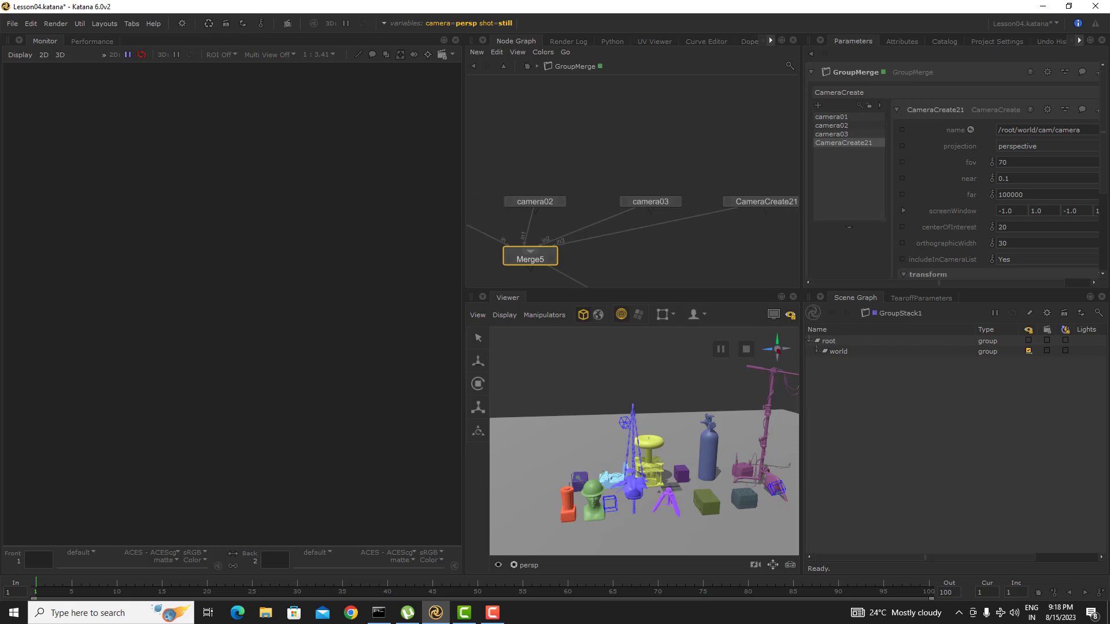
{"action": "middle_click_drag", "start_coordinate": [779, 201], "coordinate": [742, 199]}
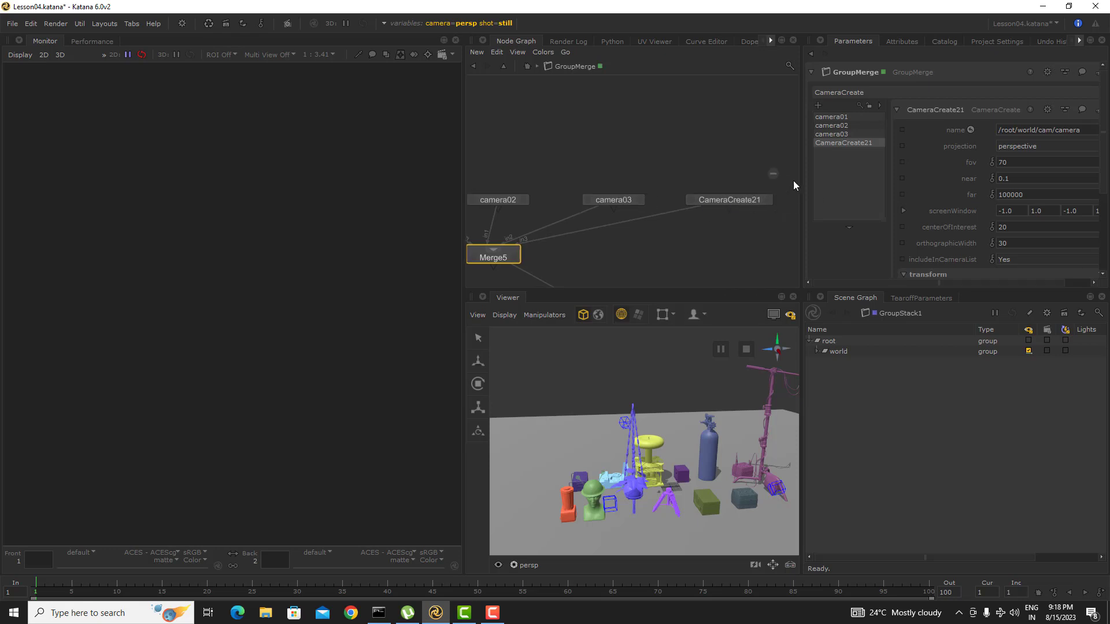
{"action": "middle_click_drag", "start_coordinate": [733, 251], "coordinate": [685, 246]}
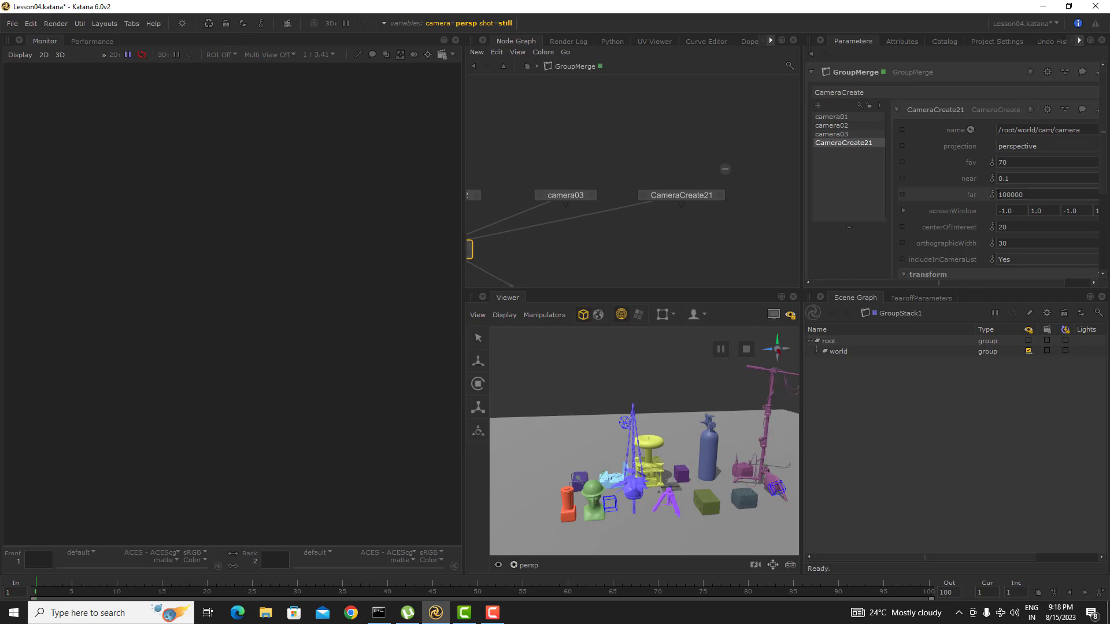
{"action": "key", "text": "Delete"}
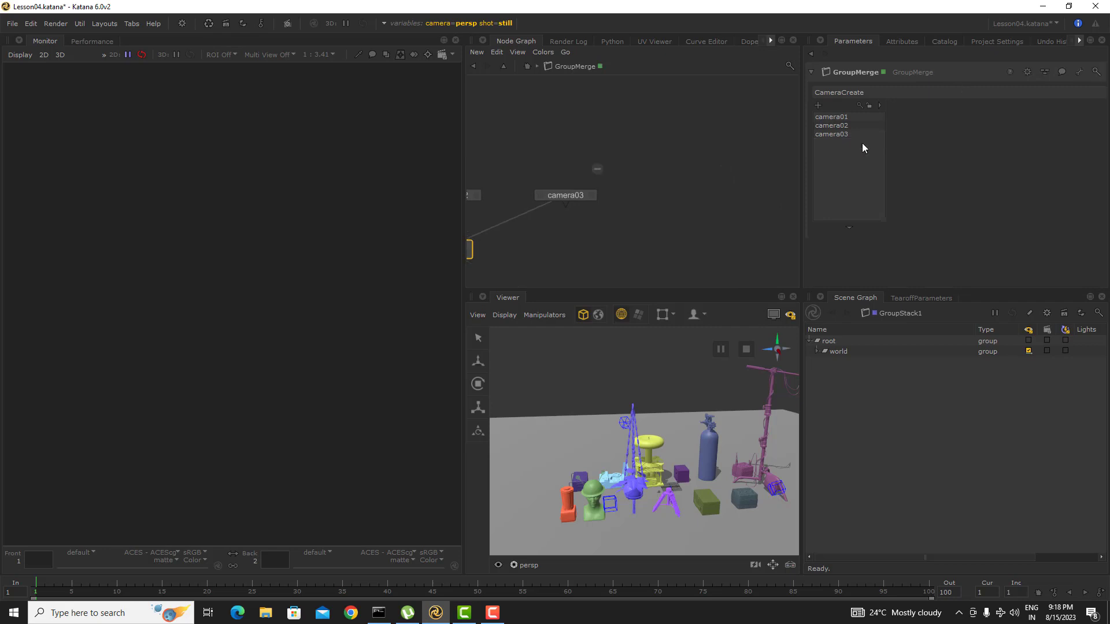
Show camera03's parameters in GroupMerge's list and review its context options, including the Colors choices
{"action": "left_click", "coordinate": [848, 134]}
{"action": "right_click", "coordinate": [849, 134]}
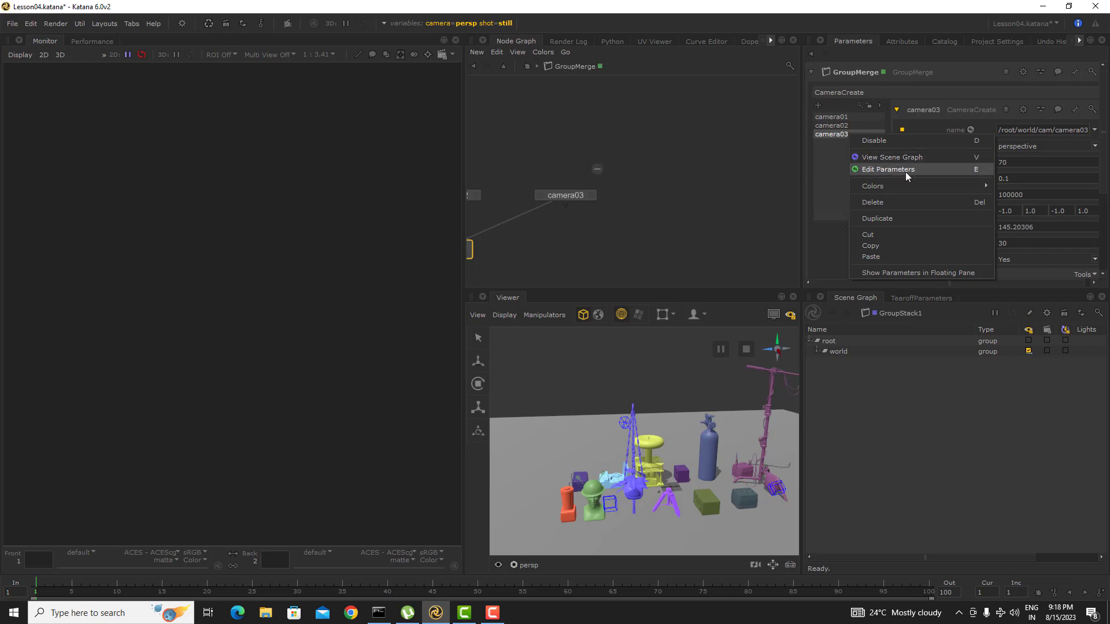
{"action": "mouse_move", "coordinate": [906, 190]}
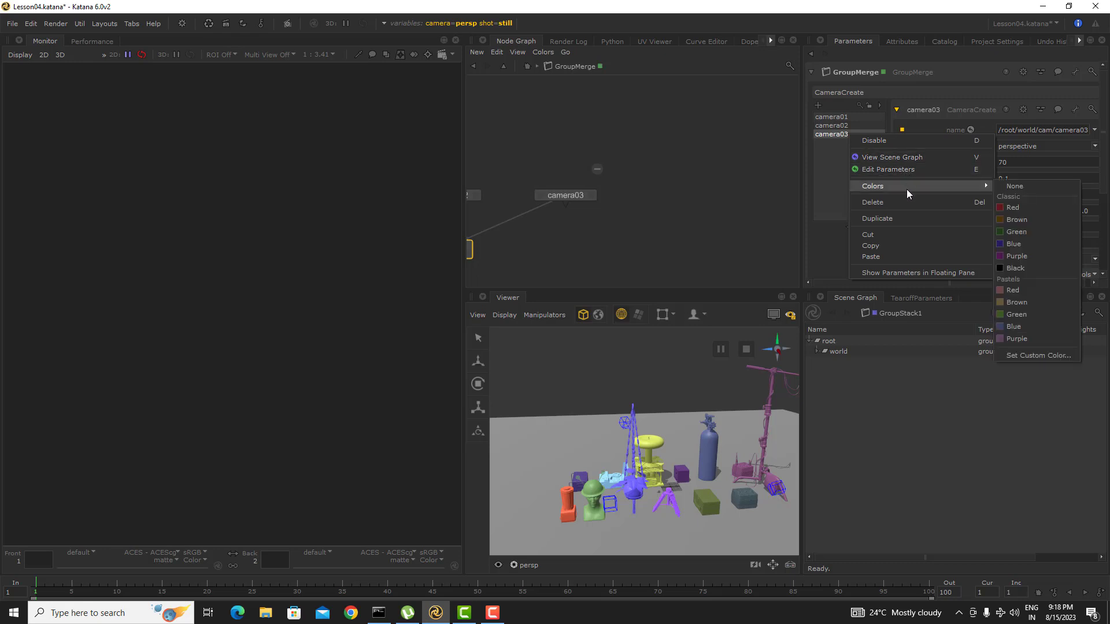
{"action": "left_click", "coordinate": [754, 227]}
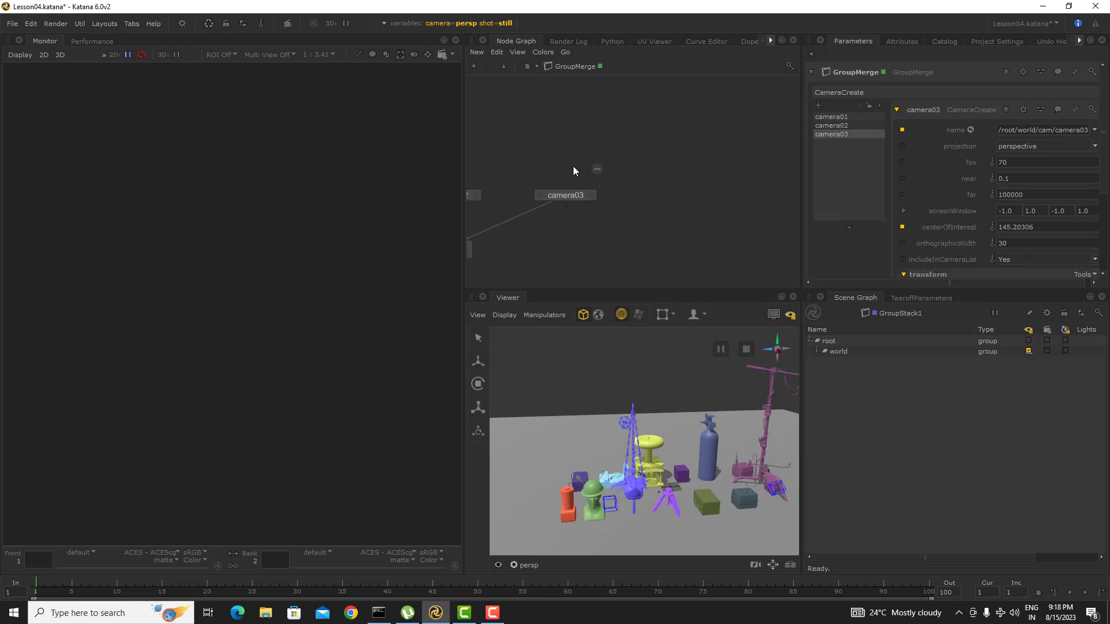
Leave the GroupMerge network and return to the main network with the four separate CameraCreate nodes
{"action": "left_click", "coordinate": [597, 169]}
{"action": "middle_click_drag", "start_coordinate": [732, 262], "coordinate": [604, 218]}
{"action": "scroll", "coordinate": [655, 196], "scroll_direction": "down", "scroll_amount": 3}
{"action": "left_click_drag", "start_coordinate": [773, 183], "coordinate": [610, 251]}
{"action": "left_click", "coordinate": [587, 223]}
{"action": "middle_click_drag", "start_coordinate": [588, 223], "coordinate": [619, 242]}
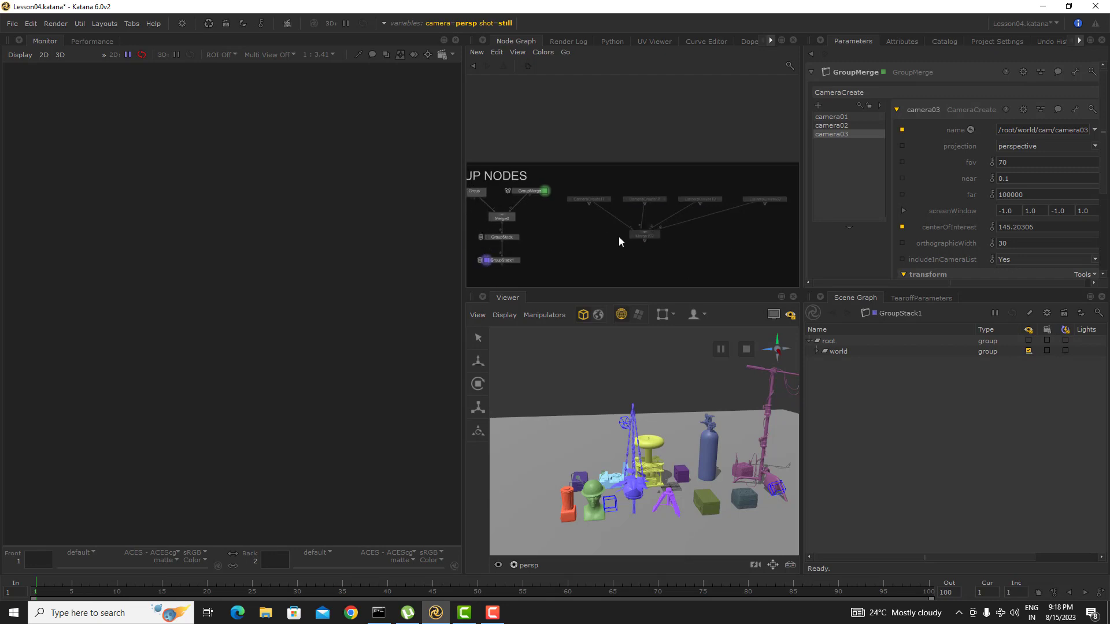
Delete the four separate CameraCreate nodes together with their Merge node
{"action": "left_click_drag", "start_coordinate": [647, 237], "coordinate": [686, 242]}
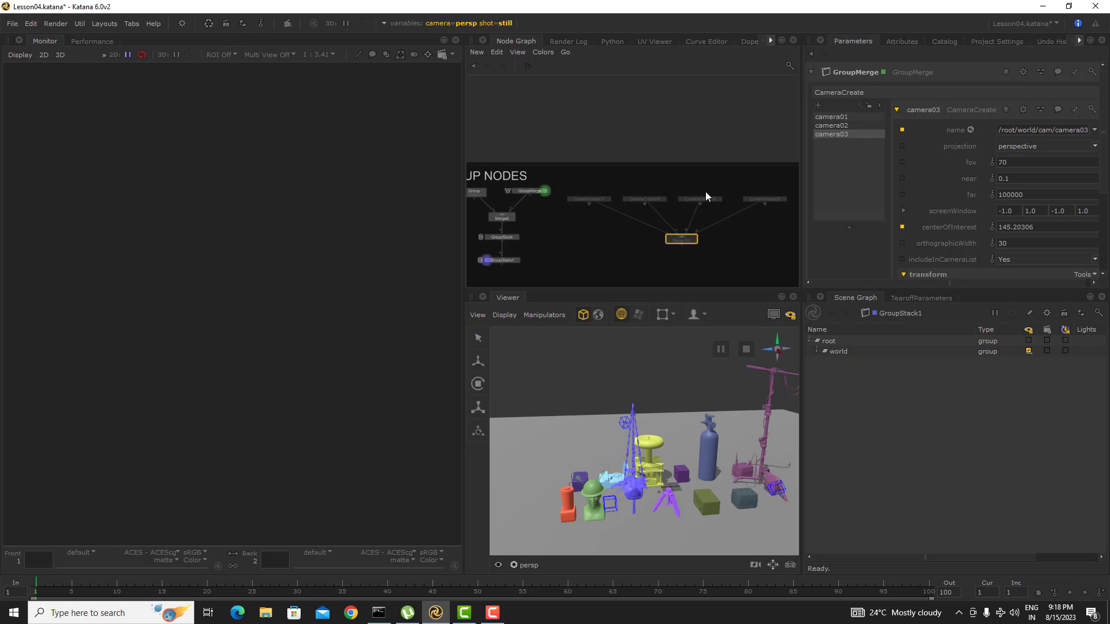
{"action": "mouse_move", "coordinate": [765, 200]}
{"action": "left_mouse_down"}
{"action": "mouse_move", "coordinate": [748, 201]}
{"action": "mouse_move", "coordinate": [758, 200]}
{"action": "left_mouse_up"}
{"action": "middle_click_drag", "start_coordinate": [758, 200], "coordinate": [738, 191]}
{"action": "left_click_drag", "start_coordinate": [775, 169], "coordinate": [550, 238]}
{"action": "key", "text": "Delete"}
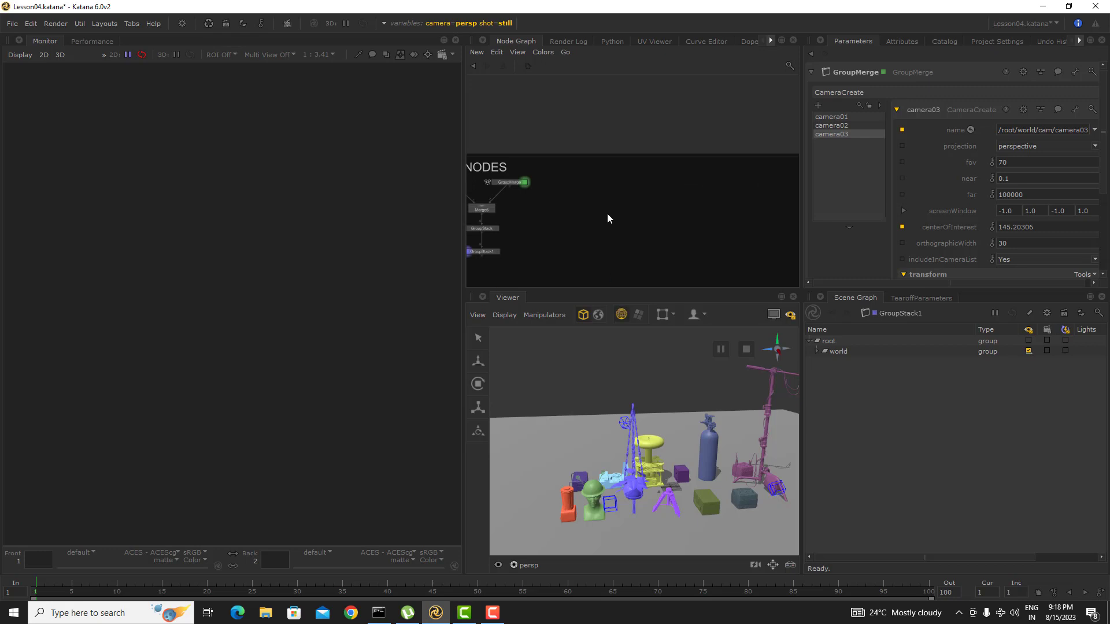
Add an Importomatic node in the empty area beside the group nodes
{"action": "key", "text": "Tab"}
{"action": "type", "text": "impo"}
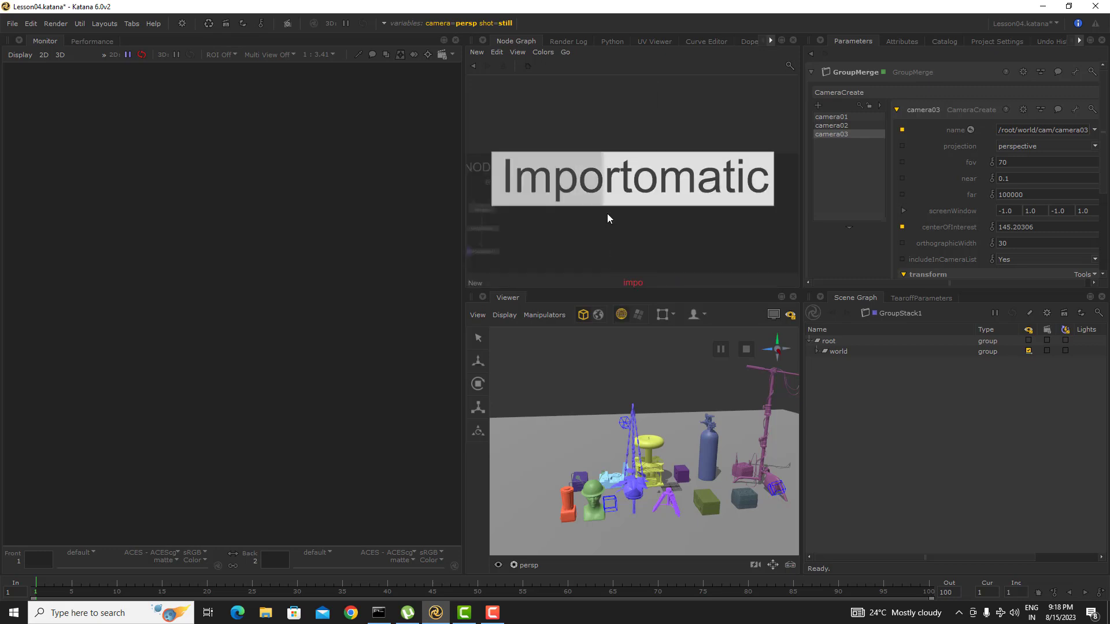
{"action": "left_click", "coordinate": [668, 173]}
{"action": "left_click", "coordinate": [664, 206]}
{"action": "middle_click_drag", "start_coordinate": [706, 214], "coordinate": [642, 214]}
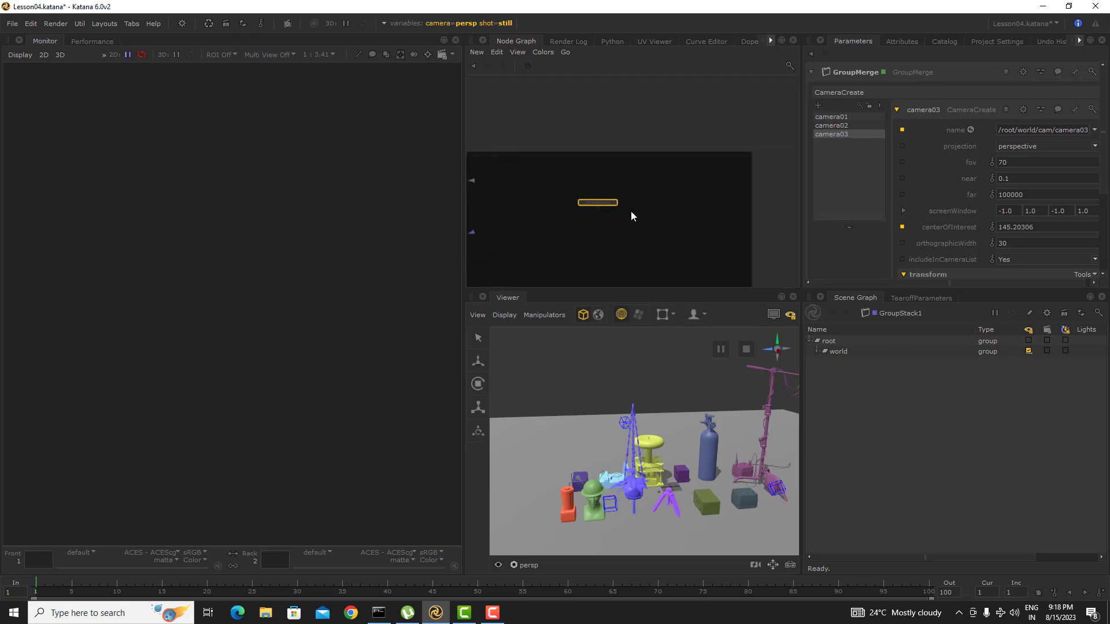
Add a GroupMerge node beside the Importomatic node
{"action": "scroll", "coordinate": [606, 203], "scroll_direction": "up", "scroll_amount": 3}
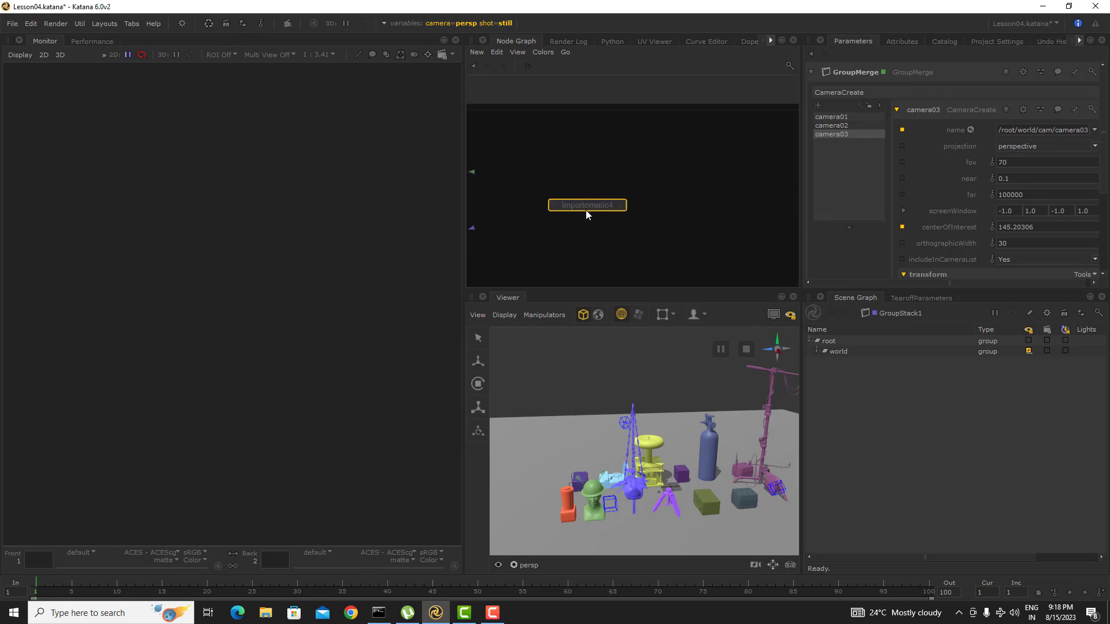
{"action": "middle_click_drag", "start_coordinate": [660, 211], "coordinate": [664, 197]}
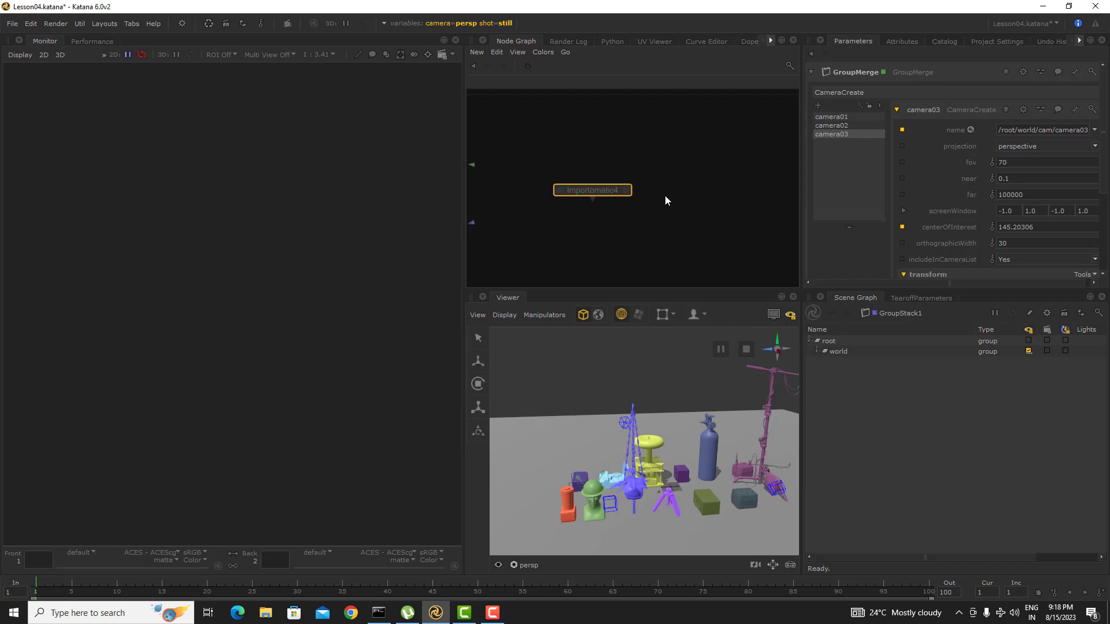
{"action": "left_click", "coordinate": [688, 211]}
{"action": "key", "text": "Tab"}
{"action": "type", "text": "gro"}
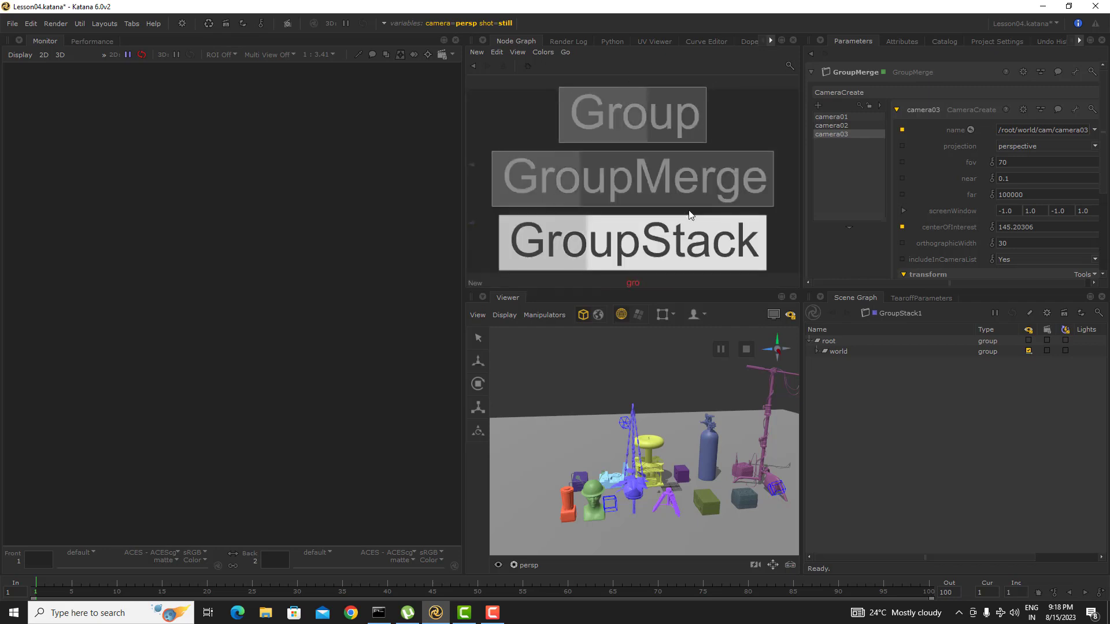
{"action": "left_click", "coordinate": [689, 208]}
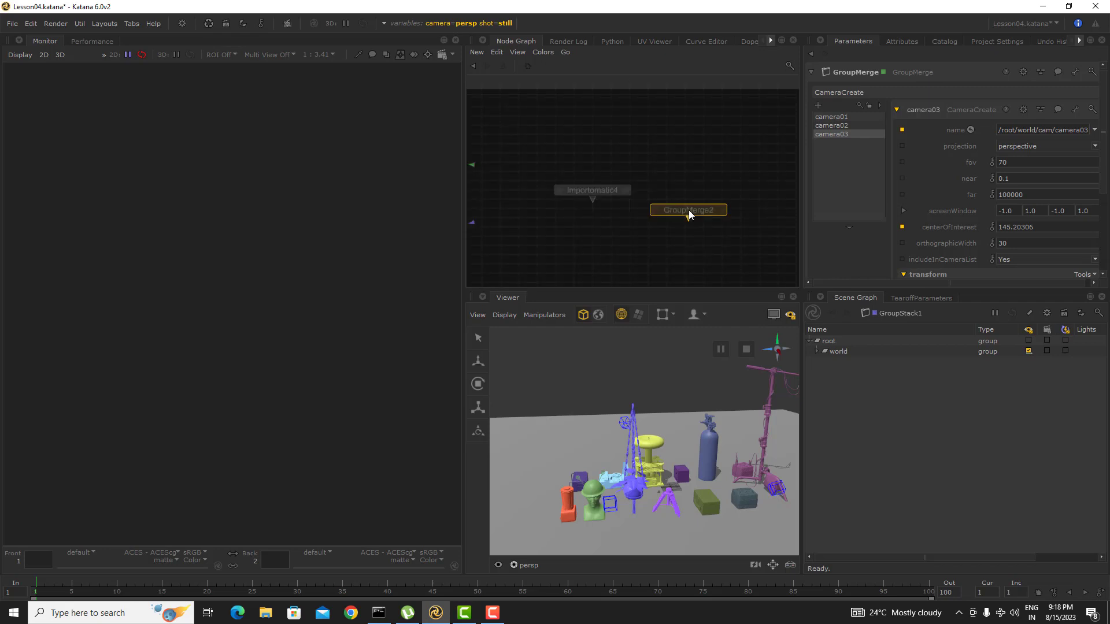
{"action": "left_click", "coordinate": [706, 193]}
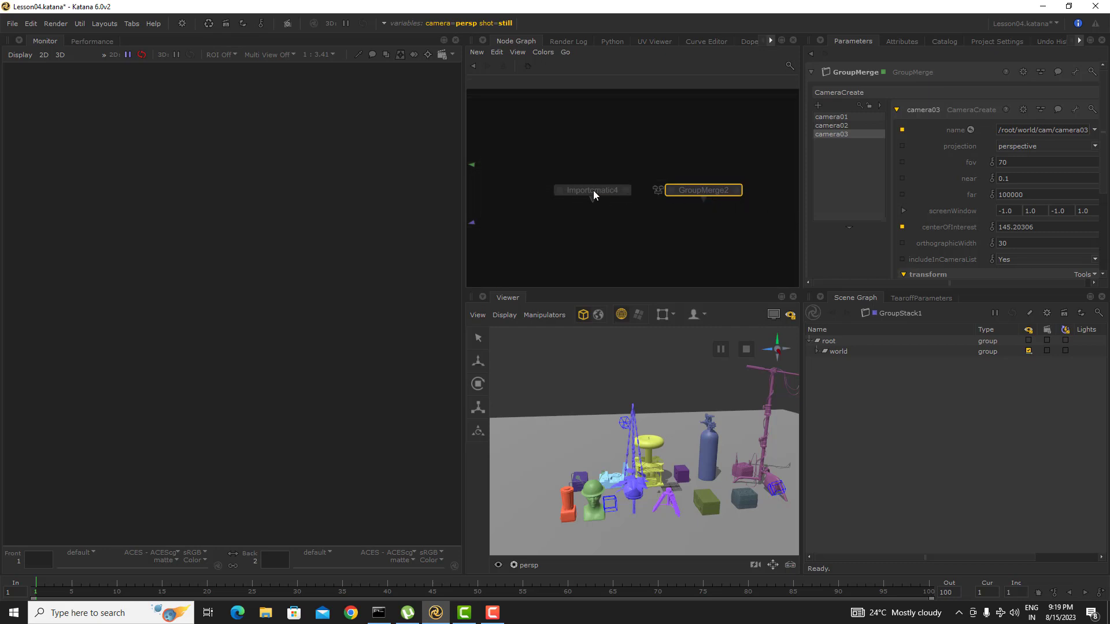
Try to add the Importomatic node to the camera GroupMerge's CameraCreate list
{"action": "left_click_drag", "start_coordinate": [593, 190], "coordinate": [841, 161]}
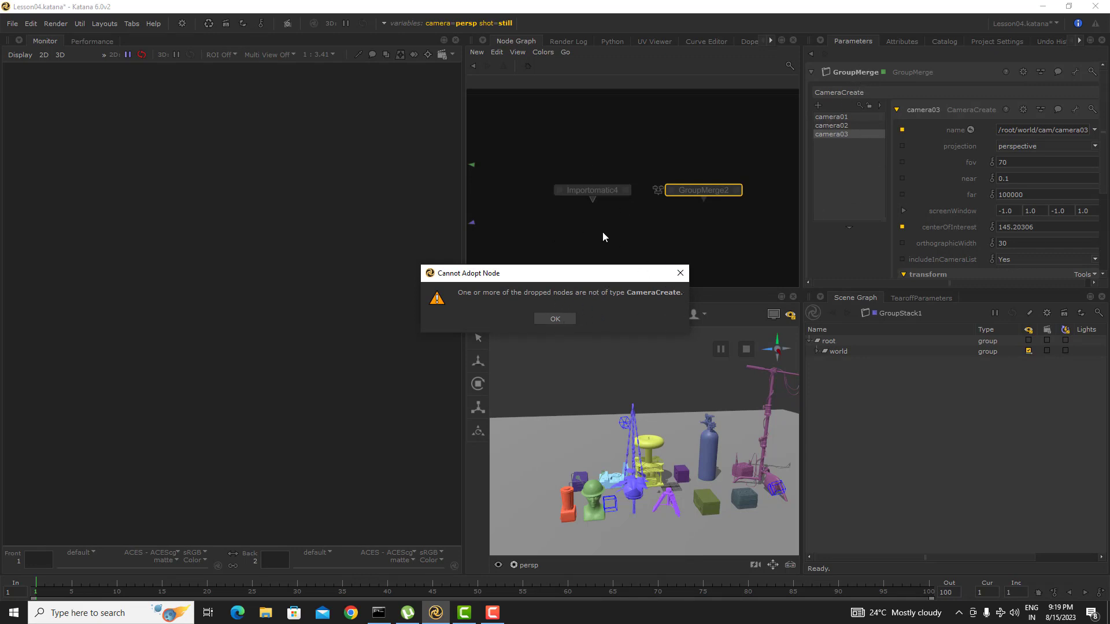
{"action": "left_click", "coordinate": [681, 273]}
{"action": "key", "text": "ctrl+BackSpace"}
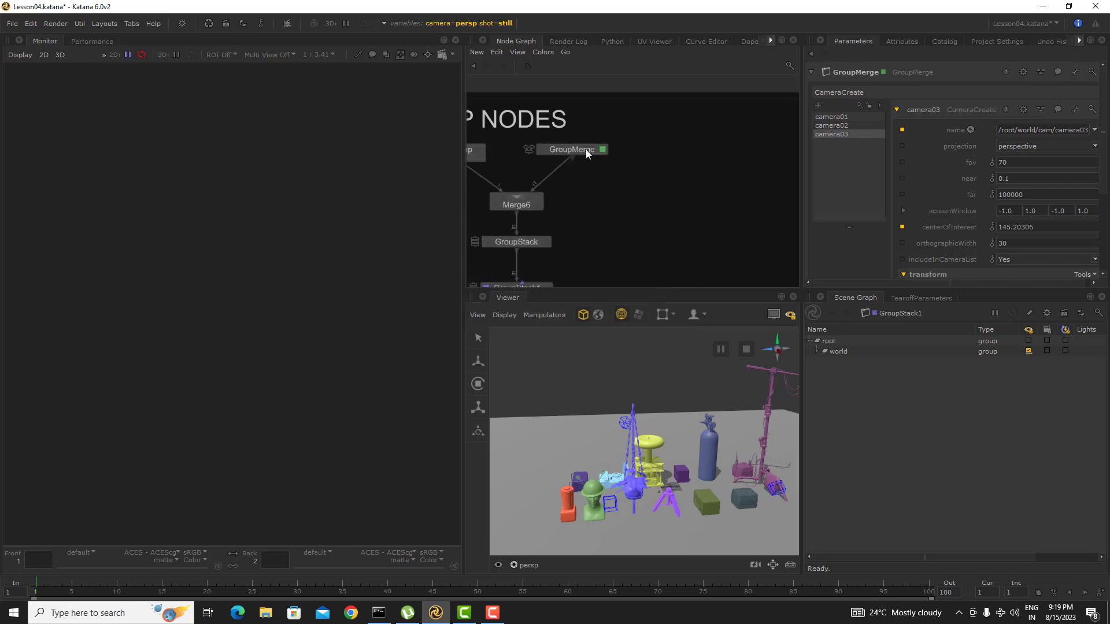
Show the parameters of the new, empty GroupMerge node
{"action": "middle_click_drag", "start_coordinate": [699, 210], "coordinate": [546, 205]}
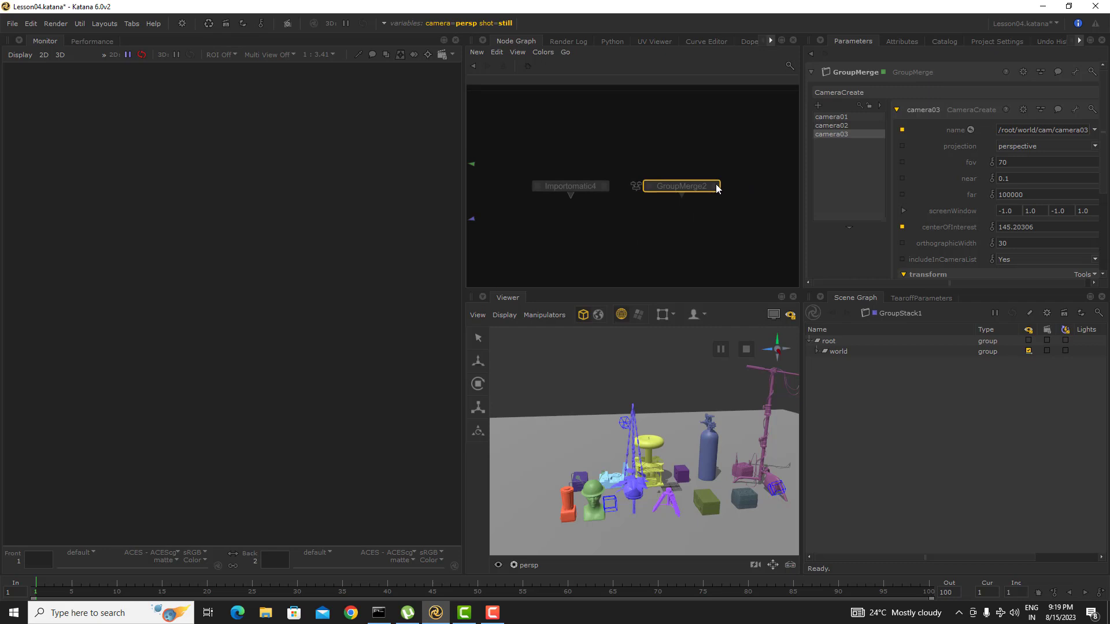
{"action": "left_click", "coordinate": [714, 186]}
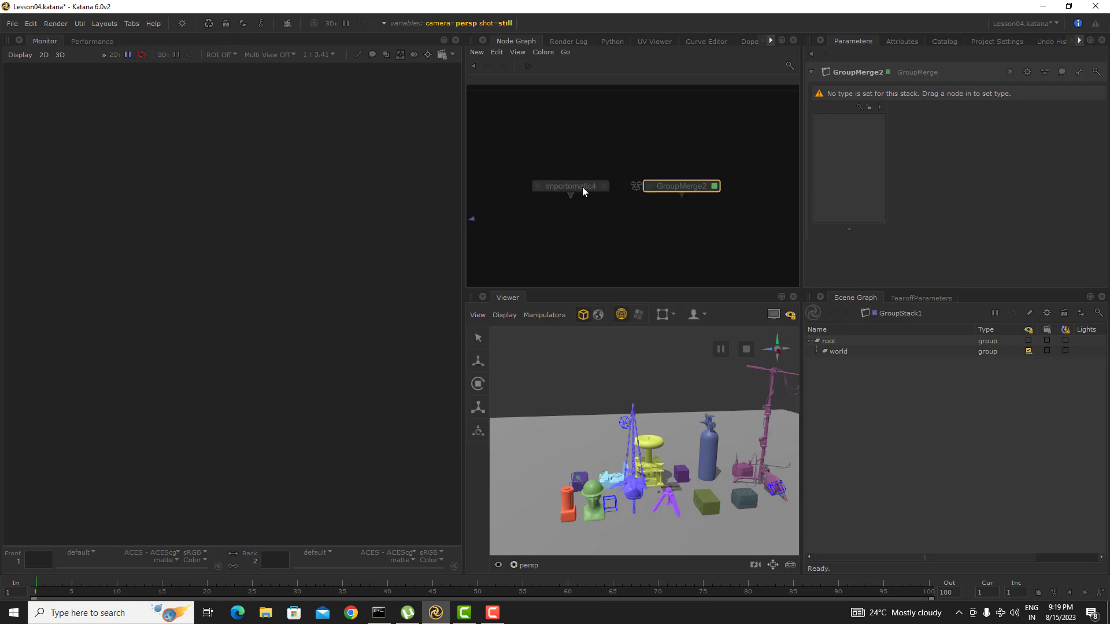
Move the Importomatic node into the new GroupMerge's list and add three more Importomatic entries
{"action": "left_click_drag", "start_coordinate": [582, 186], "coordinate": [858, 129]}
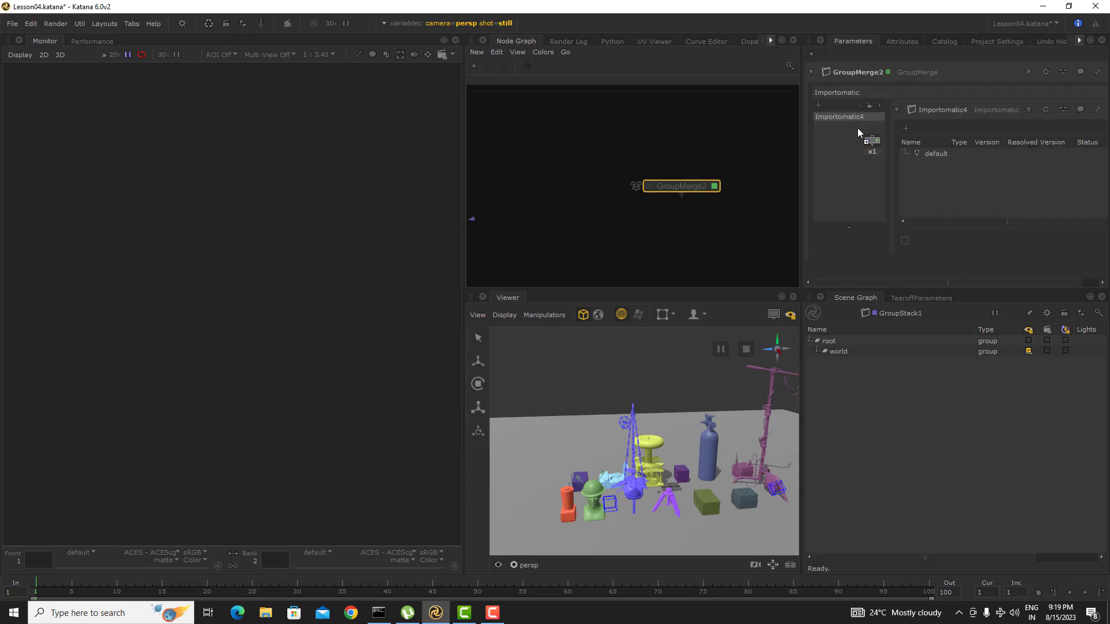
{"action": "middle_click_drag", "start_coordinate": [706, 238], "coordinate": [614, 230]}
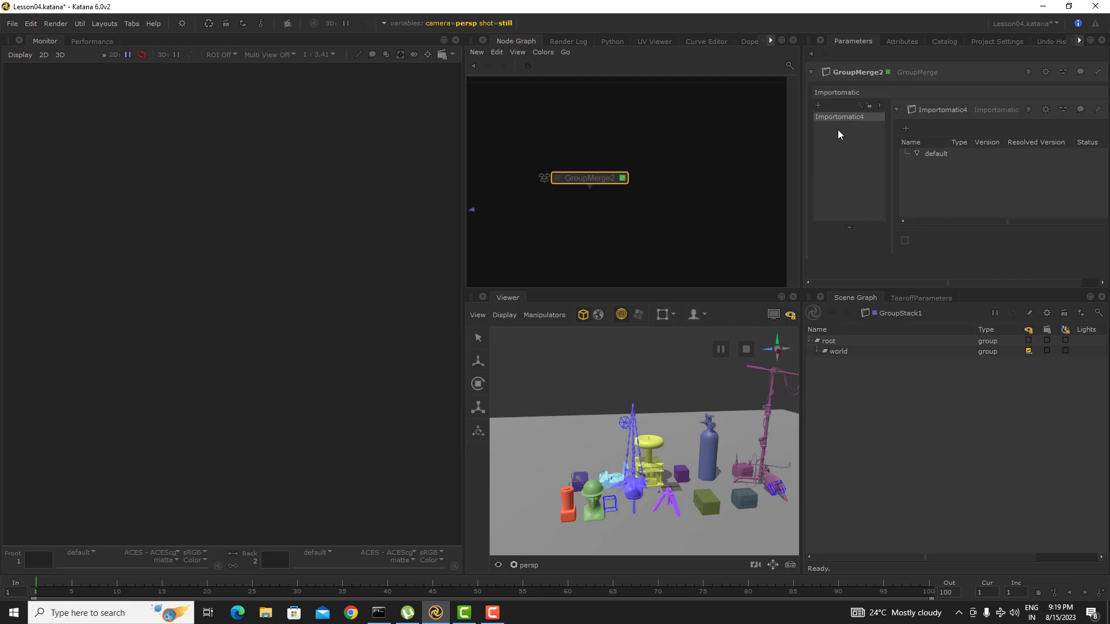
{"action": "left_click", "coordinate": [819, 105]}
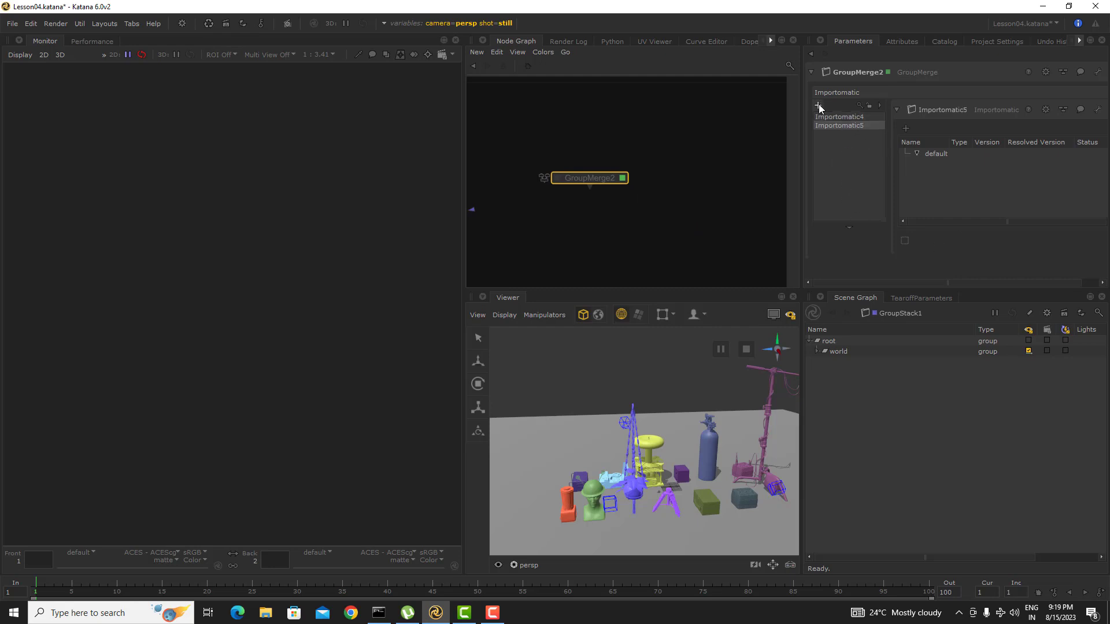
{"action": "left_click", "coordinate": [819, 105]}
{"action": "left_click", "coordinate": [818, 105]}
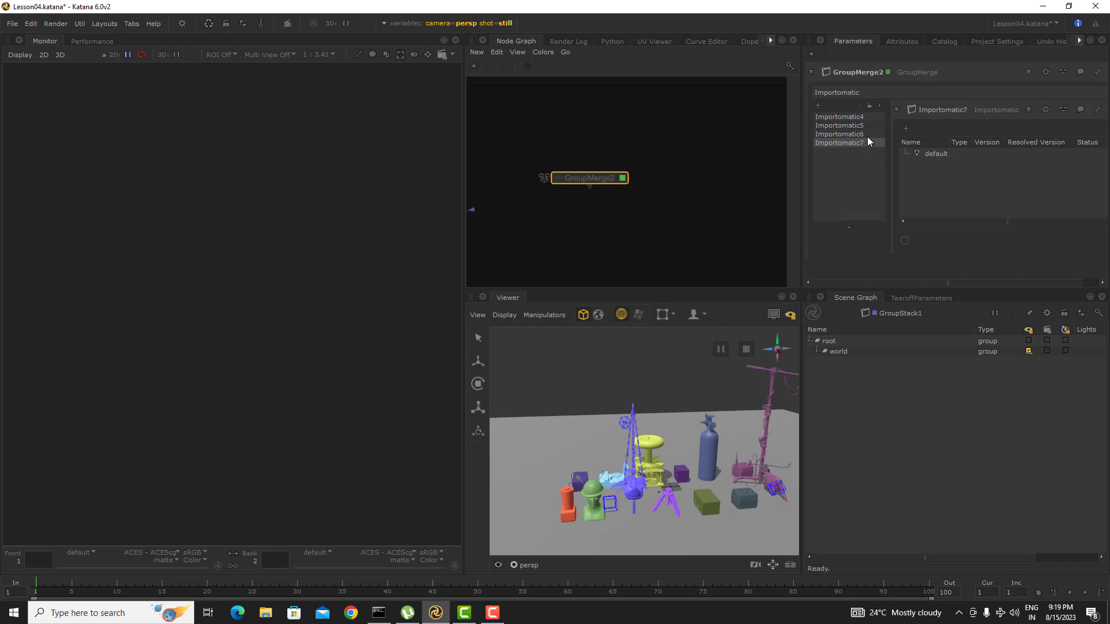
Review the parameters of the individual Importomatic entries and the context options of the last one
{"action": "left_click", "coordinate": [856, 126]}
{"action": "left_click", "coordinate": [859, 135]}
{"action": "left_click", "coordinate": [860, 145]}
{"action": "left_click", "coordinate": [851, 116]}
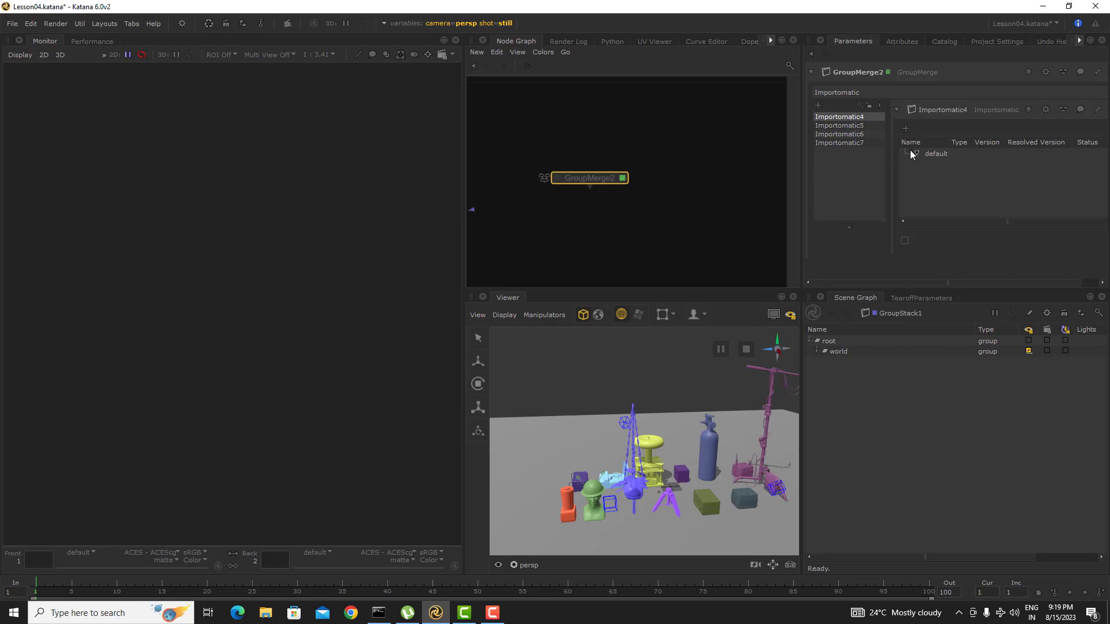
{"action": "right_click", "coordinate": [861, 144]}
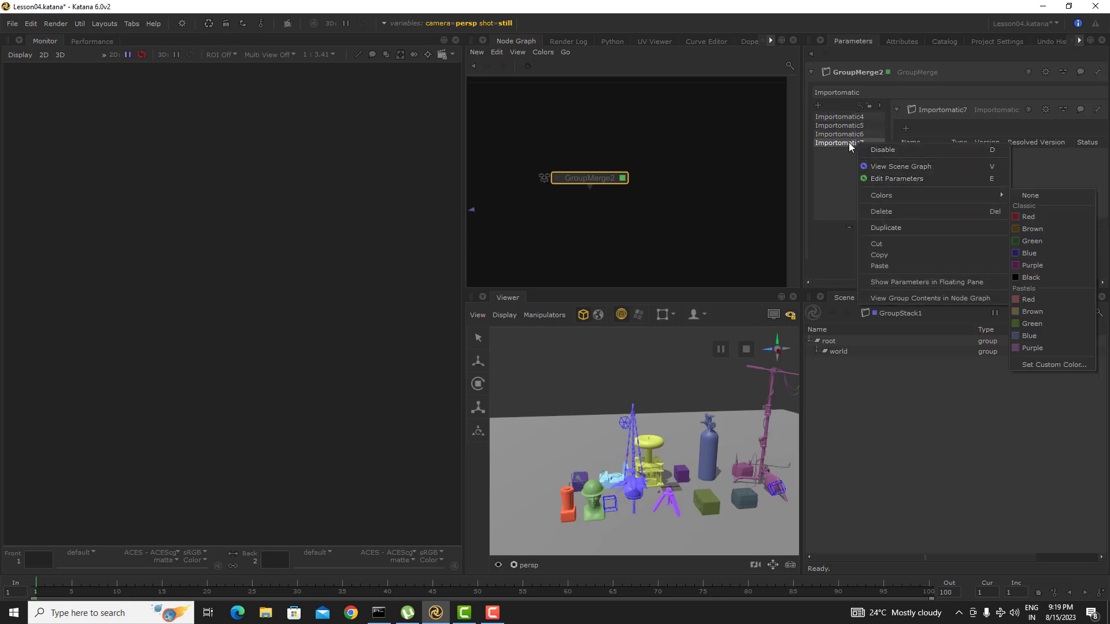
{"action": "left_click", "coordinate": [849, 143]}
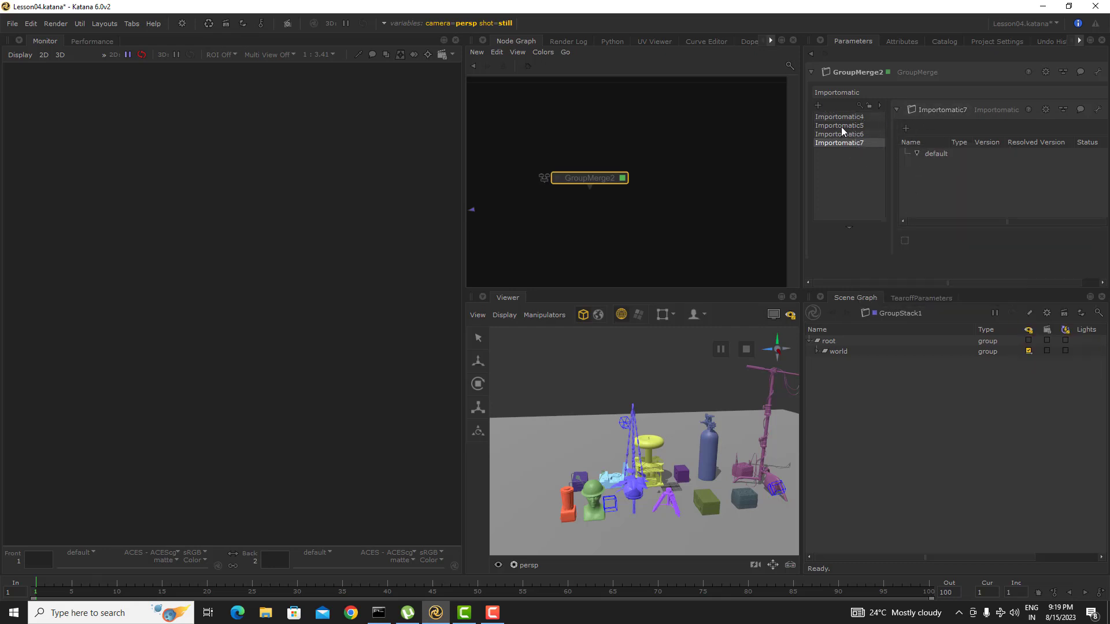
Undo the three added Importomatic entries and the move of the Importomatic node into the GroupMerge
{"action": "key", "text": "ctrl+z"}
{"action": "key", "text": "ctrl+z"}
{"action": "key", "text": "ctrl+z"}
{"action": "key", "text": "ctrl+z"}
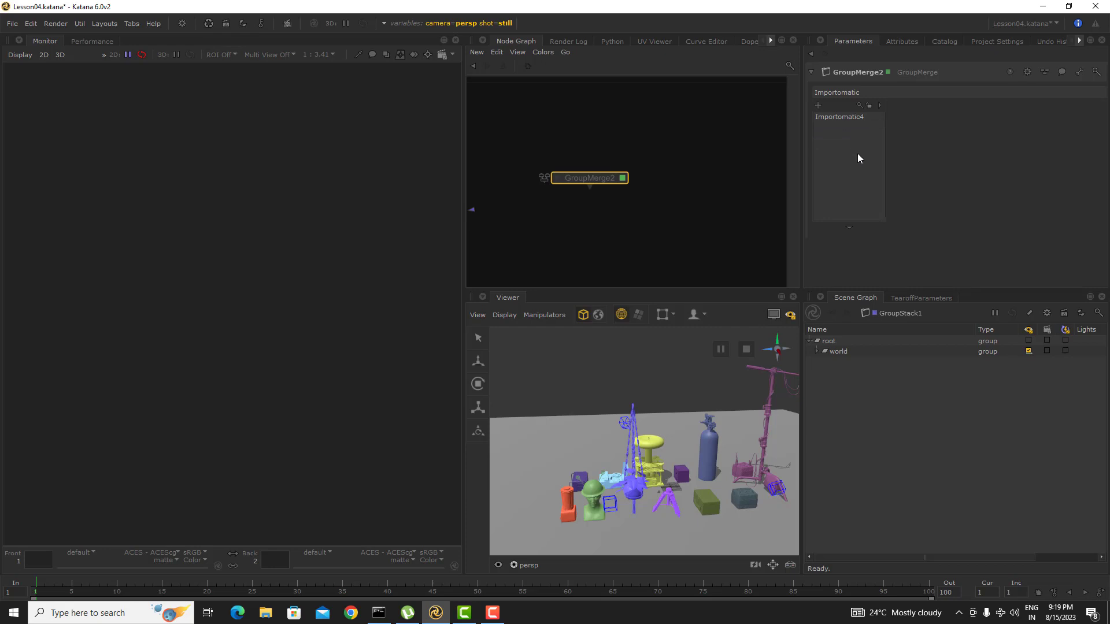
Look inside the empty GroupMerge network and return to the main network
{"action": "middle_click_drag", "start_coordinate": [618, 180], "coordinate": [688, 180]}
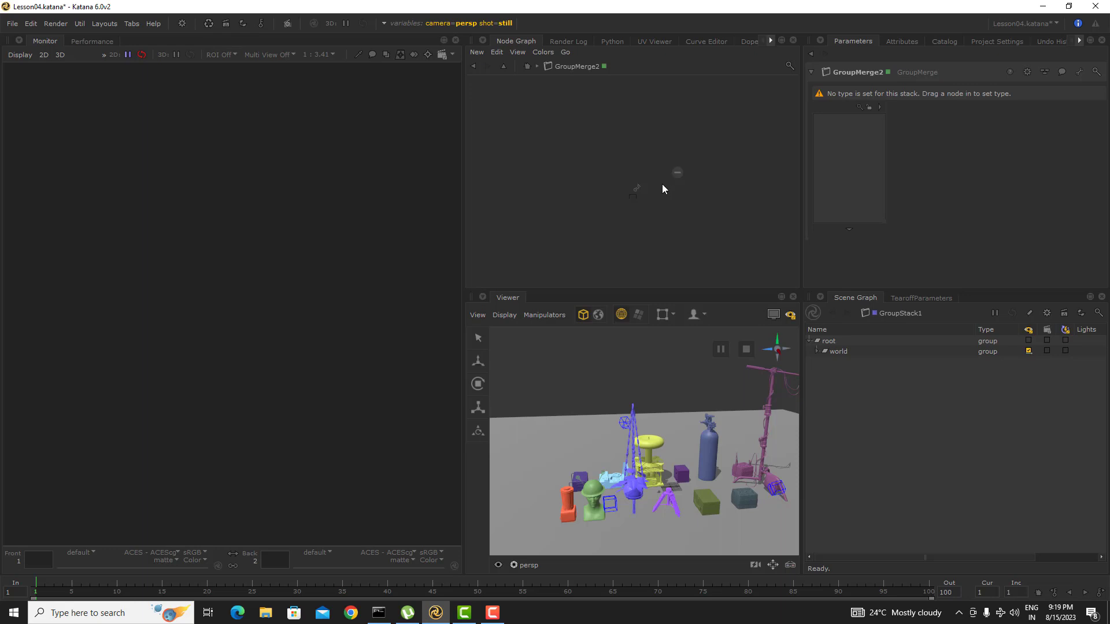
{"action": "scroll", "coordinate": [647, 193], "scroll_direction": "up", "scroll_amount": 2}
{"action": "left_click", "coordinate": [525, 67]}
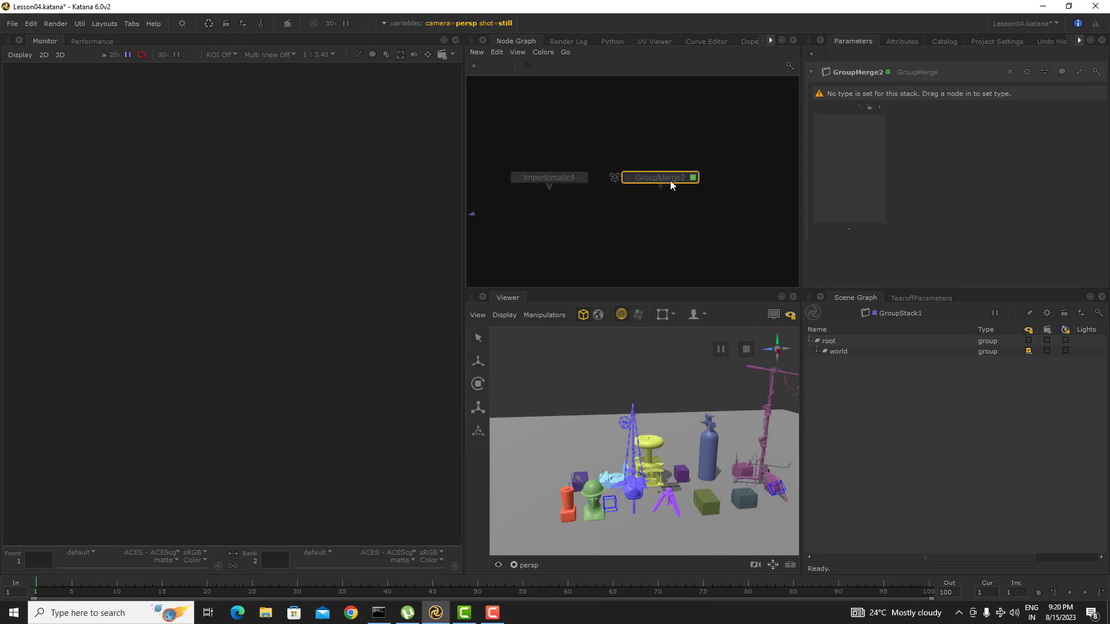
Move the Importomatic node into the new GroupMerge's list and open the group's internal network
{"action": "left_click_drag", "start_coordinate": [546, 179], "coordinate": [849, 151]}
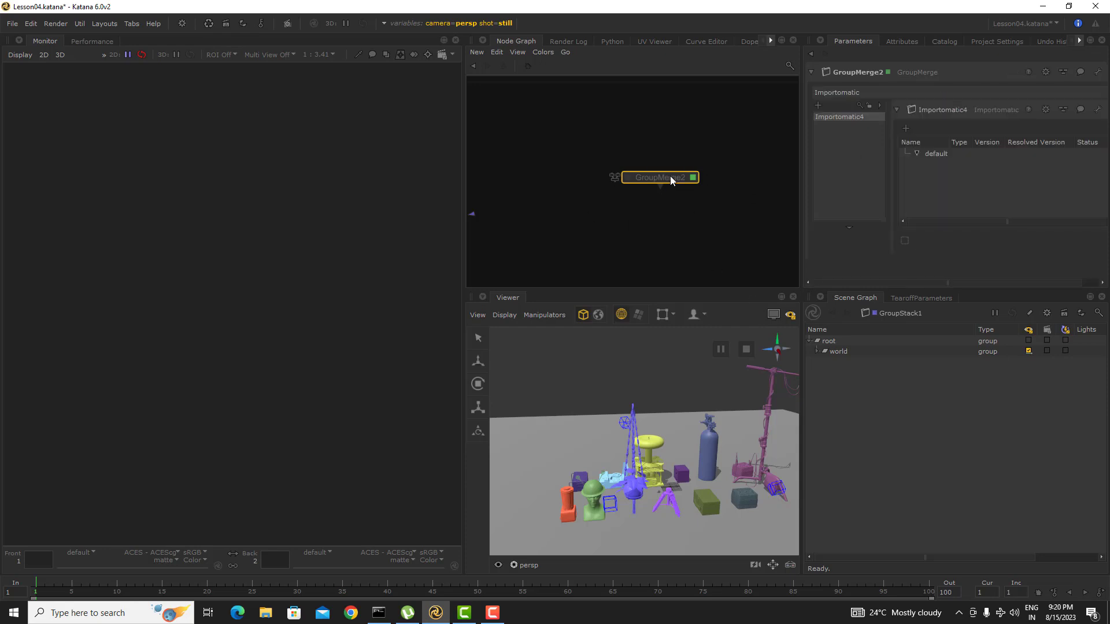
{"action": "middle_click", "coordinate": [670, 176], "text": "ctrl"}
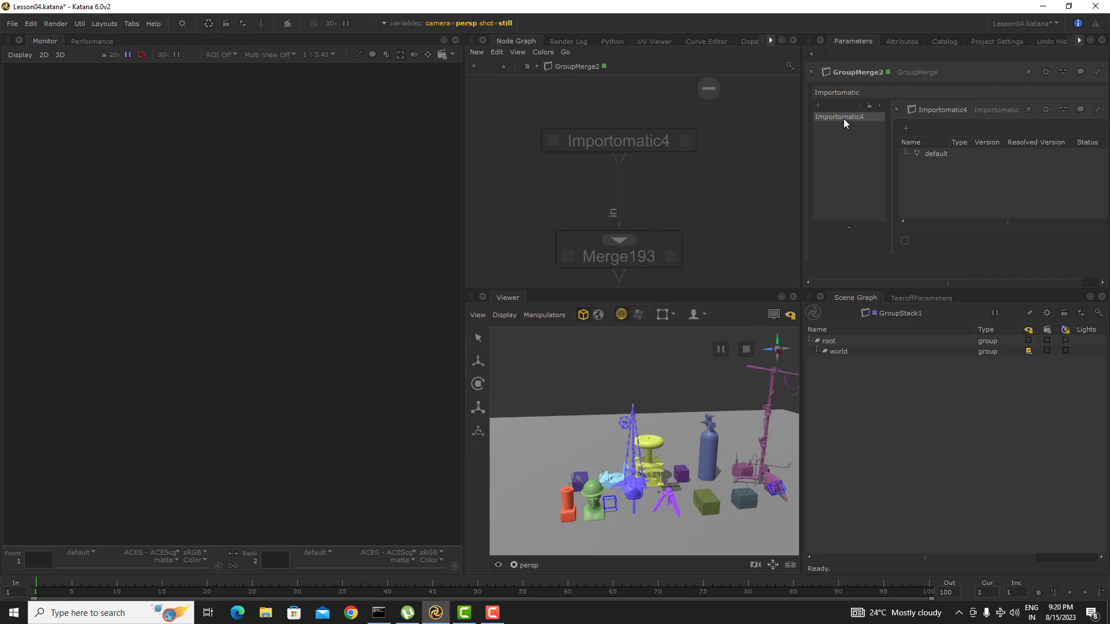
Add three more Importomatic entries to the GroupMerge while viewing its internal network
{"action": "left_click", "coordinate": [818, 106]}
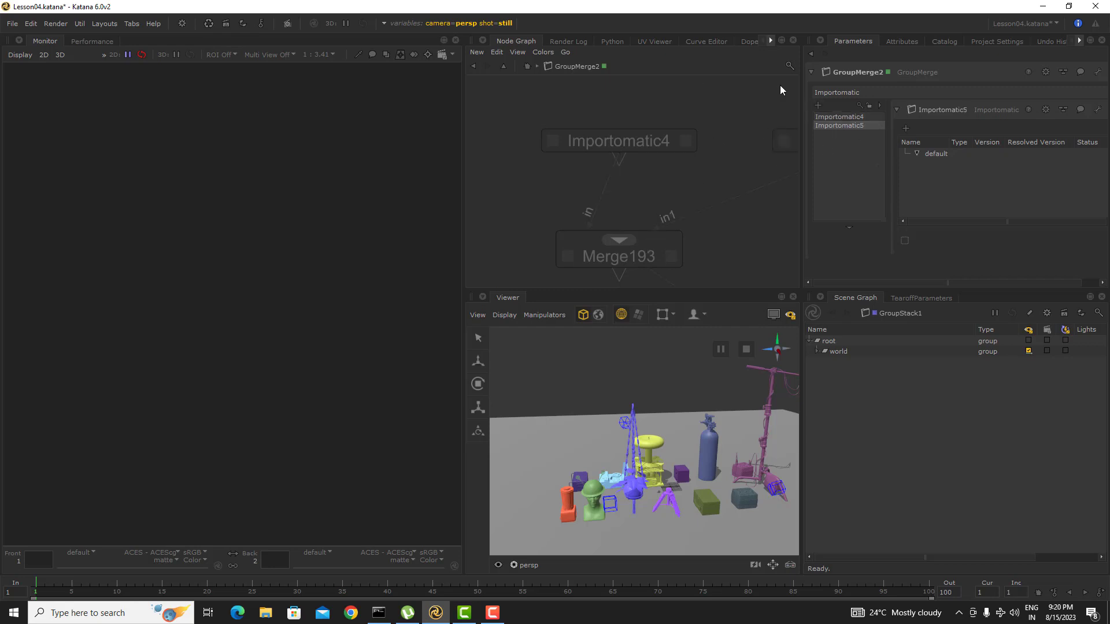
{"action": "left_click", "coordinate": [818, 106]}
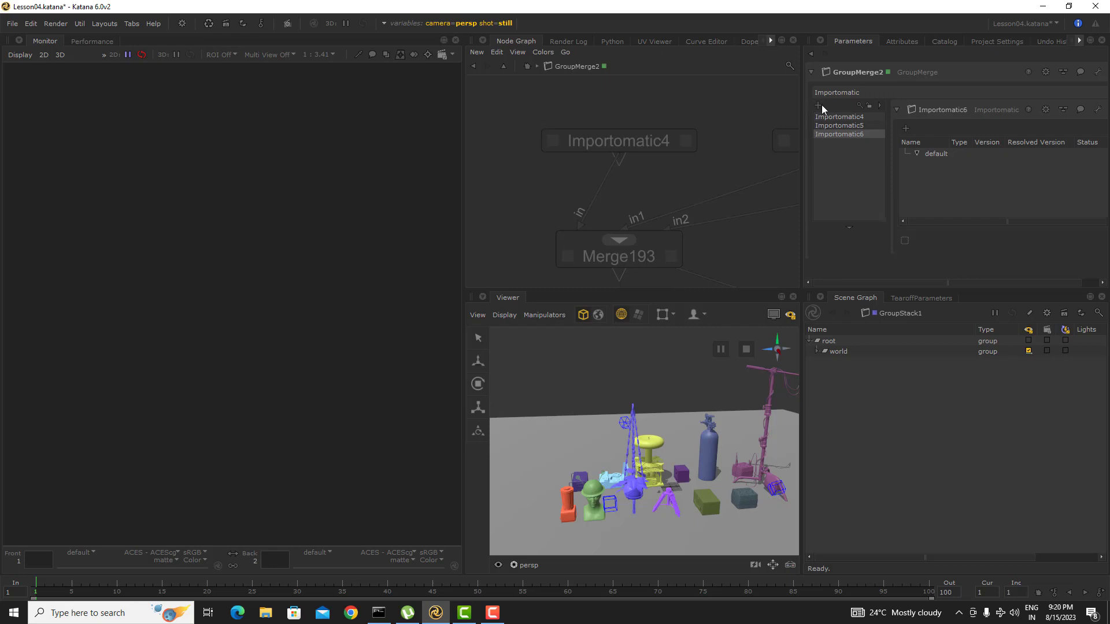
{"action": "middle_click_drag", "start_coordinate": [740, 171], "coordinate": [608, 168]}
{"action": "scroll", "coordinate": [612, 168], "scroll_direction": "down", "scroll_amount": 4}
{"action": "scroll", "coordinate": [718, 189], "scroll_direction": "down", "scroll_amount": 4}
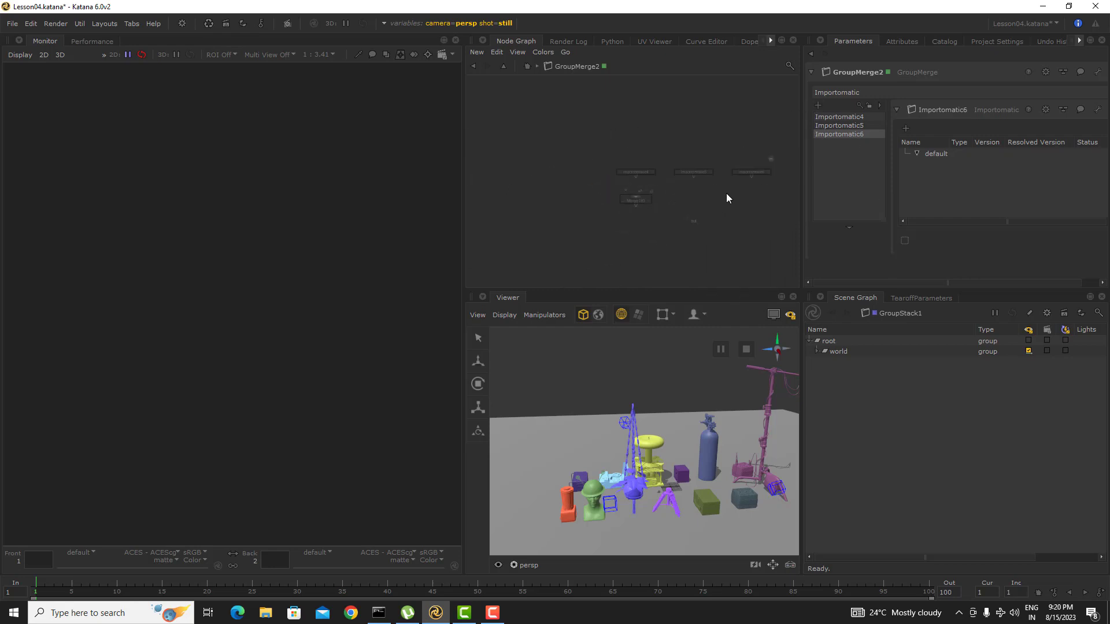
{"action": "middle_click_drag", "start_coordinate": [726, 193], "coordinate": [682, 193]}
{"action": "left_click", "coordinate": [818, 105]}
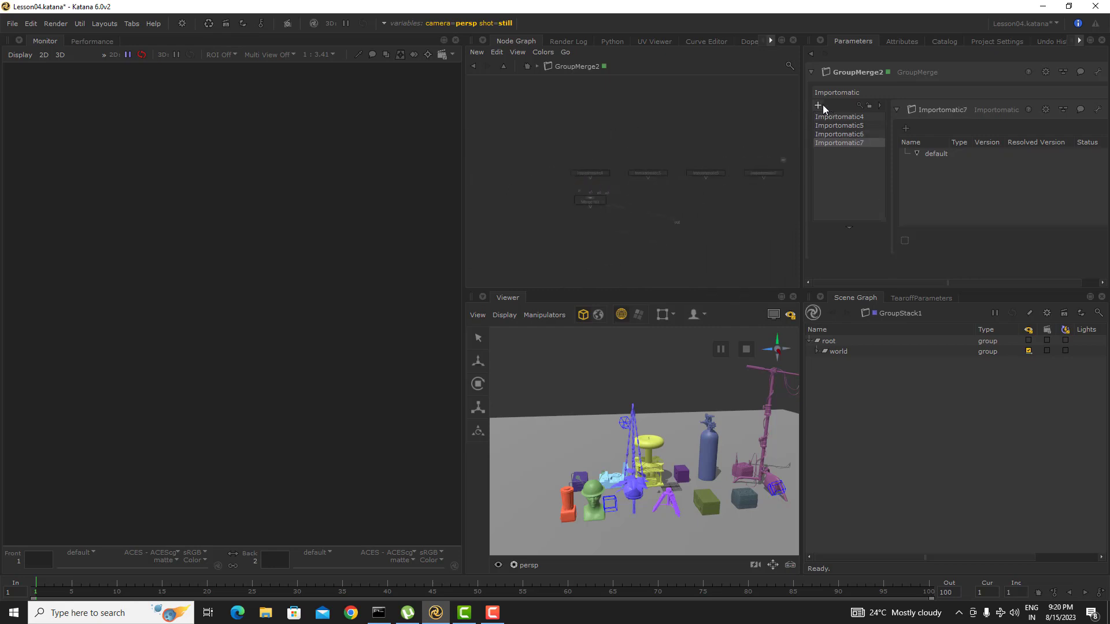
Duplicate the last Importomatic entry in the GroupMerge and return to the main network
{"action": "right_click", "coordinate": [838, 142]}
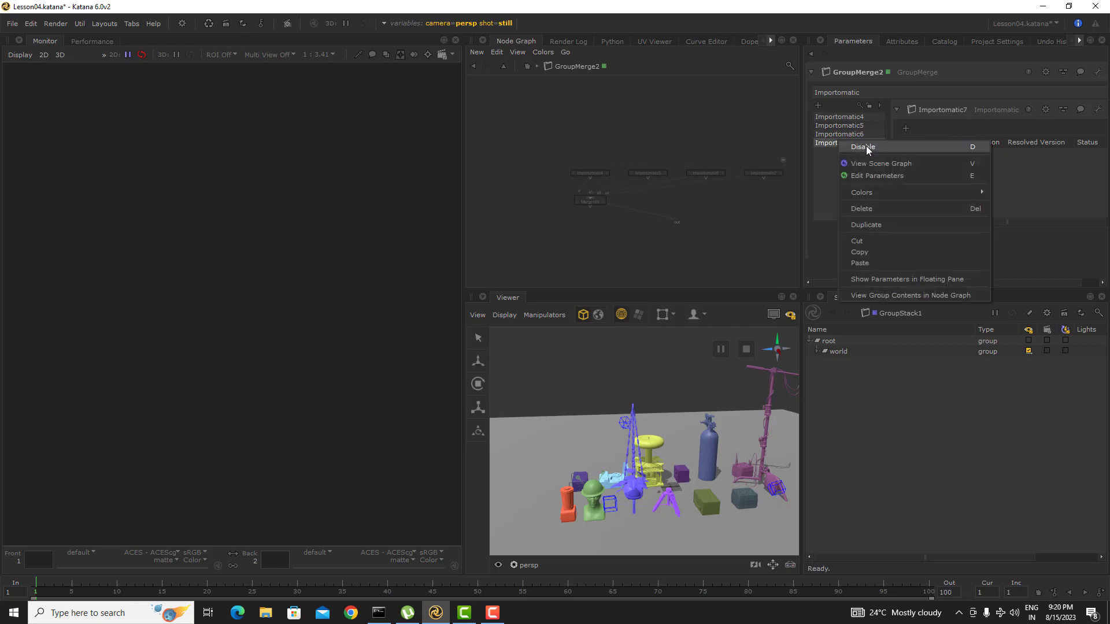
{"action": "left_click", "coordinate": [856, 224]}
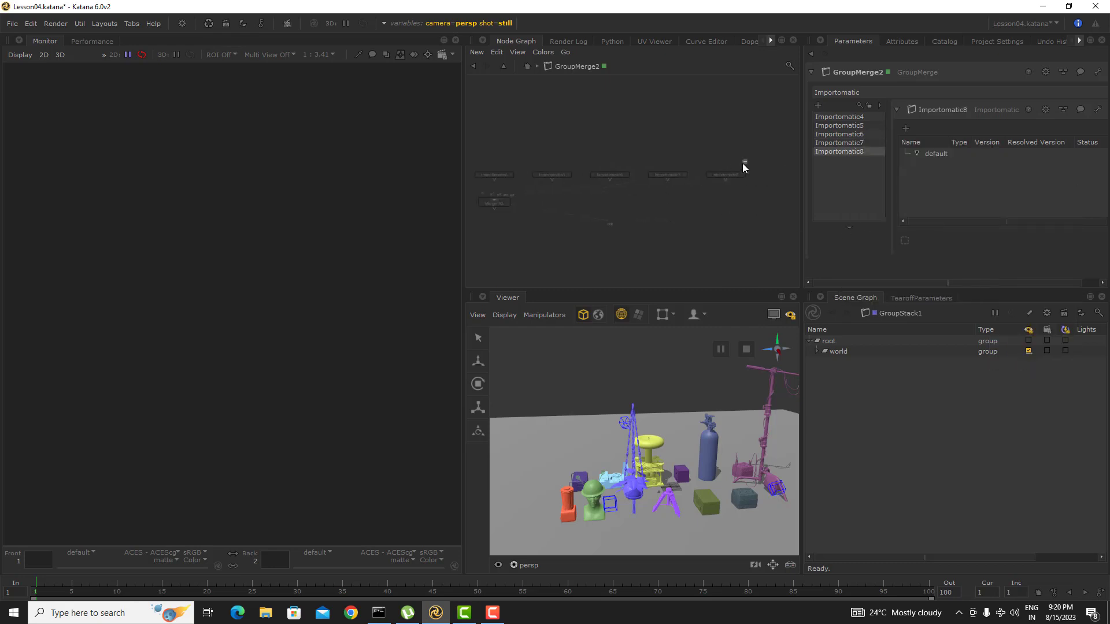
{"action": "left_click", "coordinate": [527, 67]}
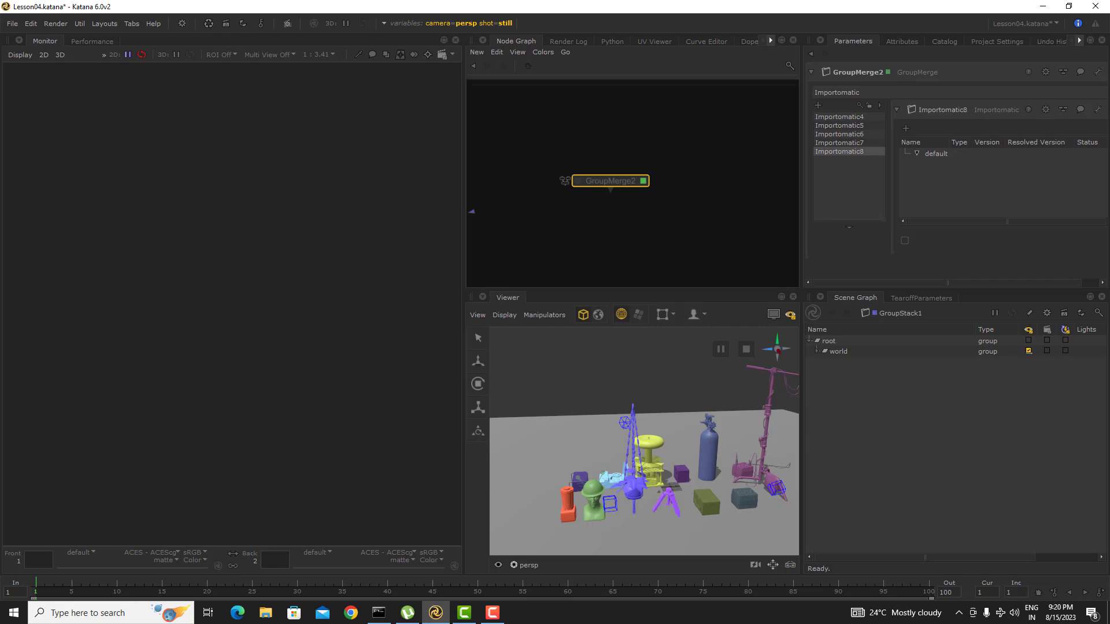
Add a GroupStack node beside the new GroupMerge and show its parameters
{"action": "key", "text": "Tab"}
{"action": "type", "text": "grou"}
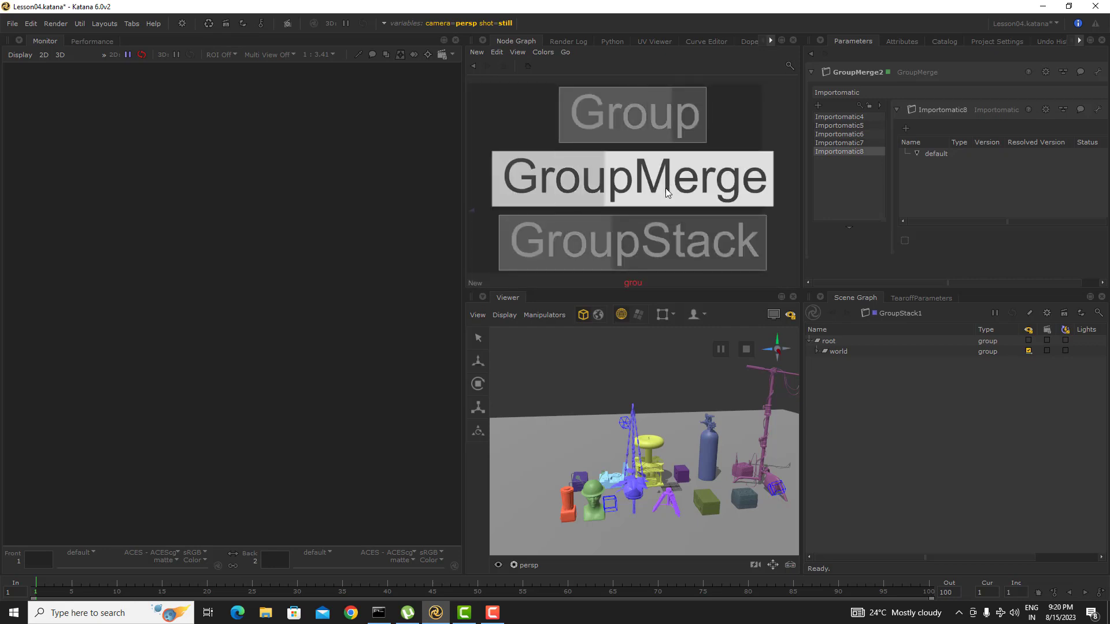
{"action": "key", "text": "Down"}
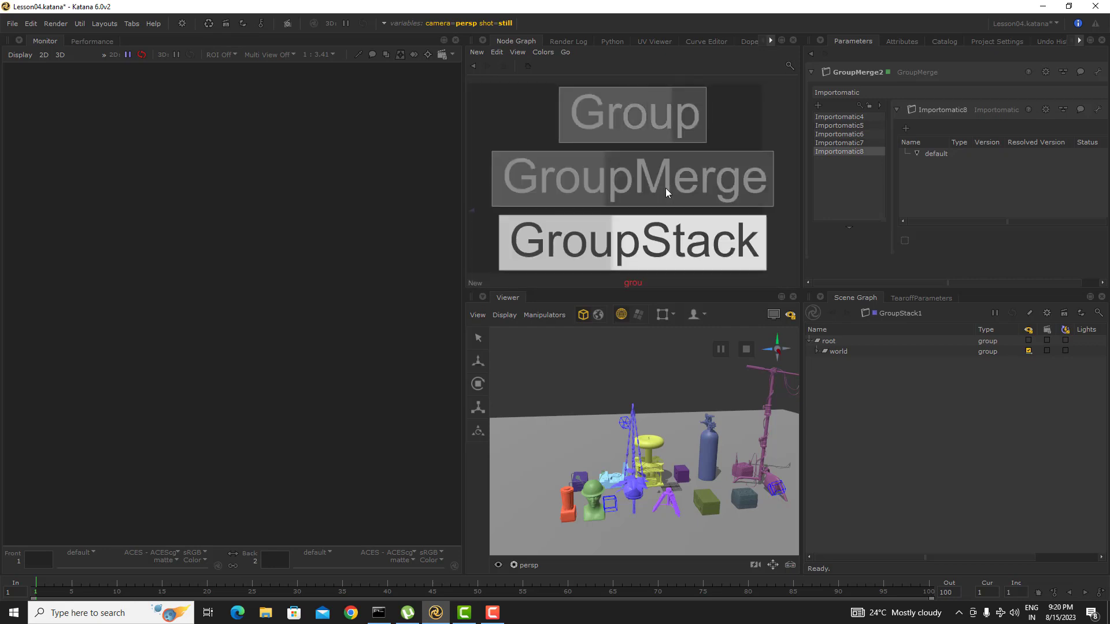
{"action": "key", "text": "Return"}
{"action": "left_click", "coordinate": [664, 188]}
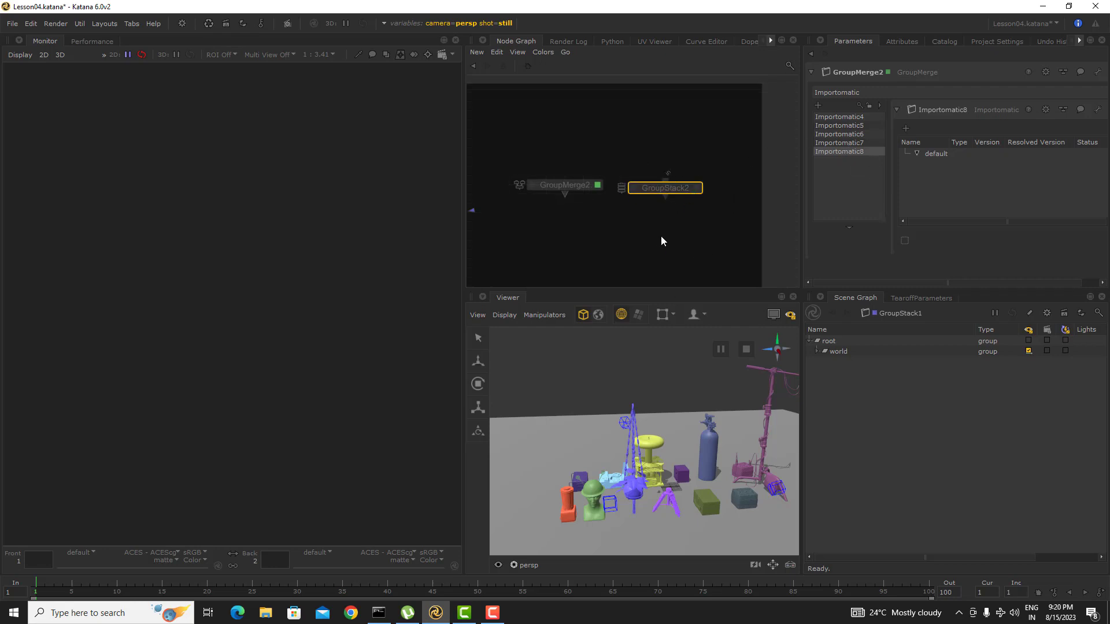
{"action": "middle_click_drag", "start_coordinate": [593, 257], "coordinate": [593, 203]}
{"action": "scroll", "coordinate": [746, 189], "scroll_direction": "down", "scroll_amount": 3}
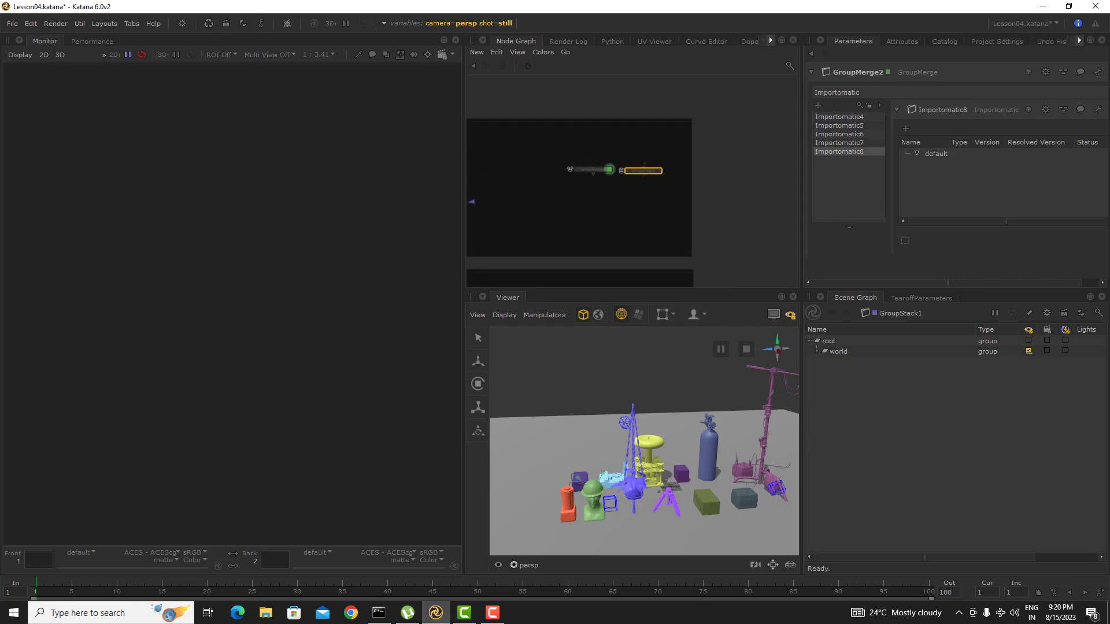
{"action": "left_click", "coordinate": [658, 170]}
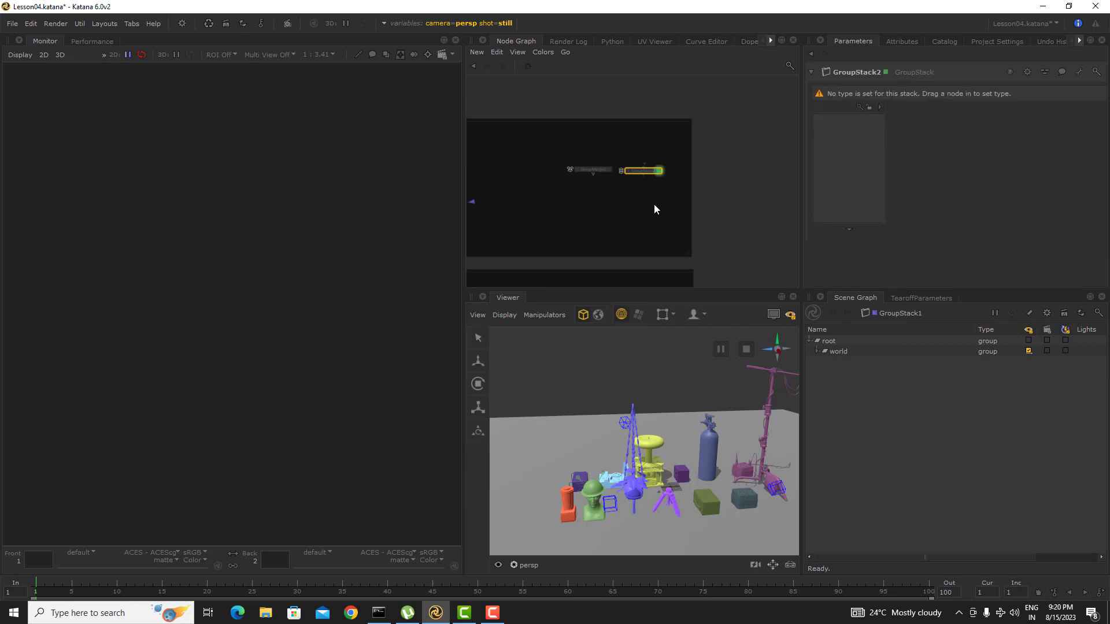
Add a CollectionCreate node below the new GroupStack node
{"action": "key", "text": "Tab"}
{"action": "type", "text": "col"}
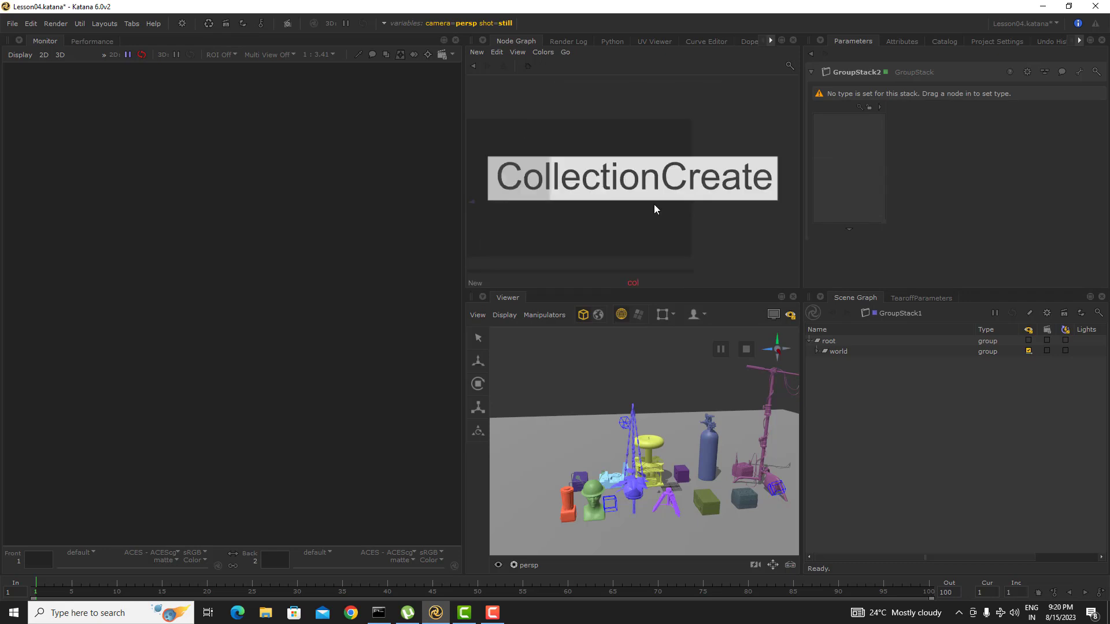
{"action": "key", "text": "Return"}
{"action": "left_click", "coordinate": [654, 203]}
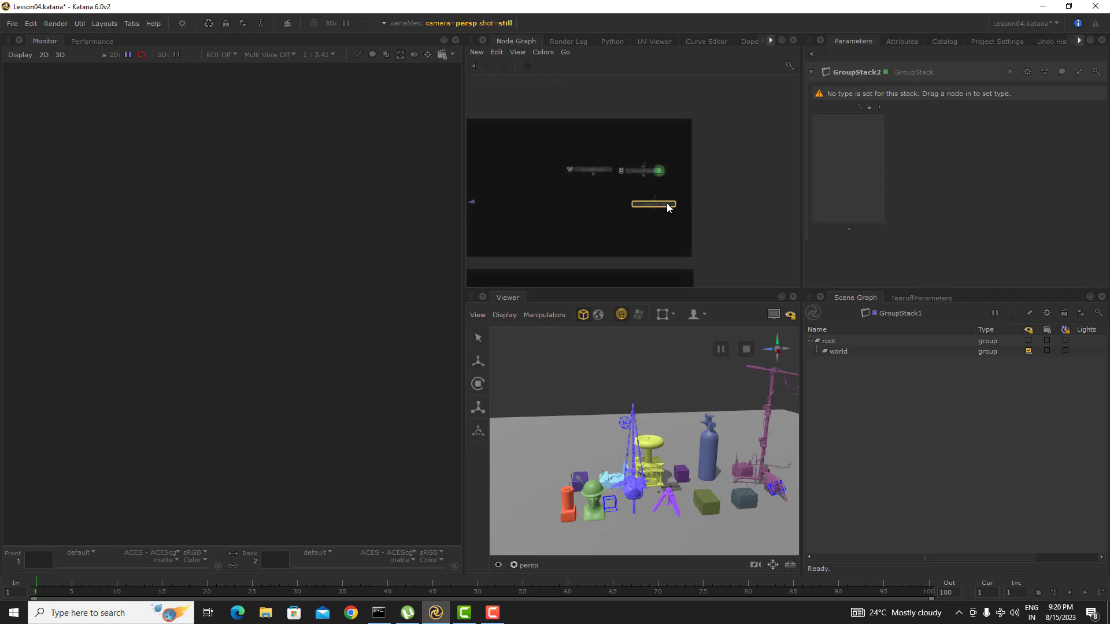
Place the CollectionCreate node in the empty GroupStack to set its type, and add two more CollectionCreate entries
{"action": "scroll", "coordinate": [669, 204], "scroll_direction": "up", "scroll_amount": 3}
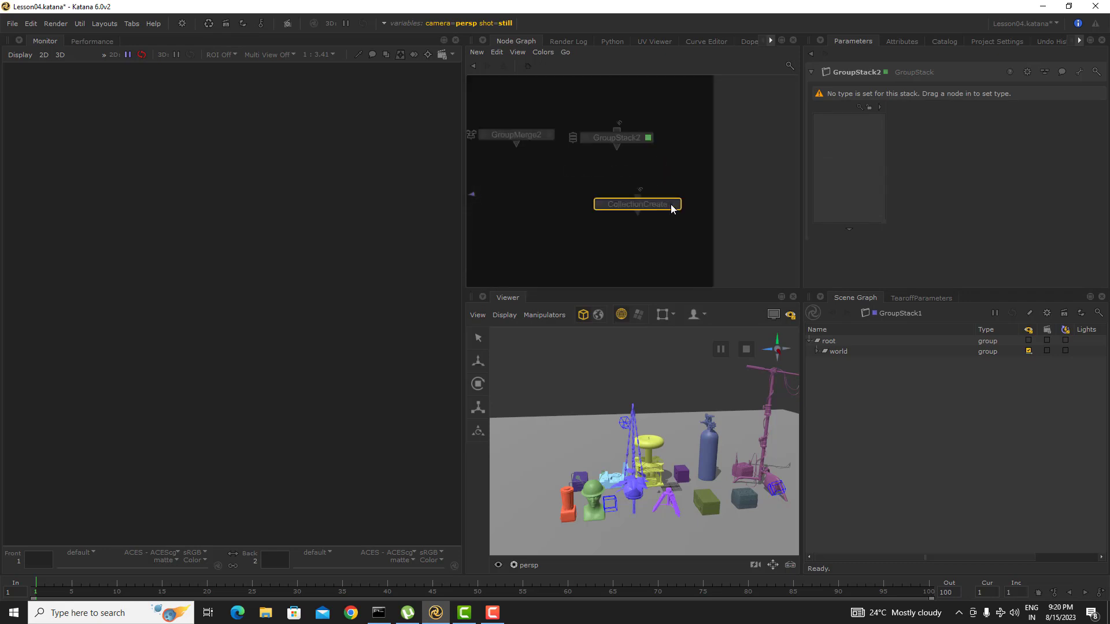
{"action": "left_click", "coordinate": [647, 138]}
{"action": "middle_click_drag", "start_coordinate": [568, 121], "coordinate": [611, 123]}
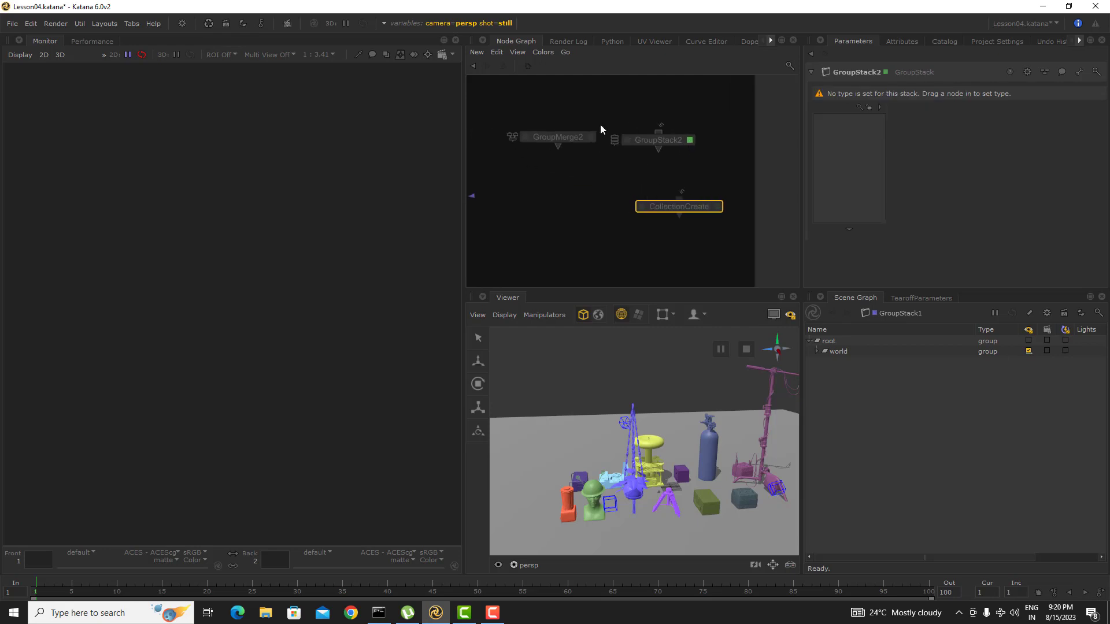
{"action": "left_click", "coordinate": [581, 137]}
{"action": "left_click_drag", "start_coordinate": [693, 210], "coordinate": [841, 158]}
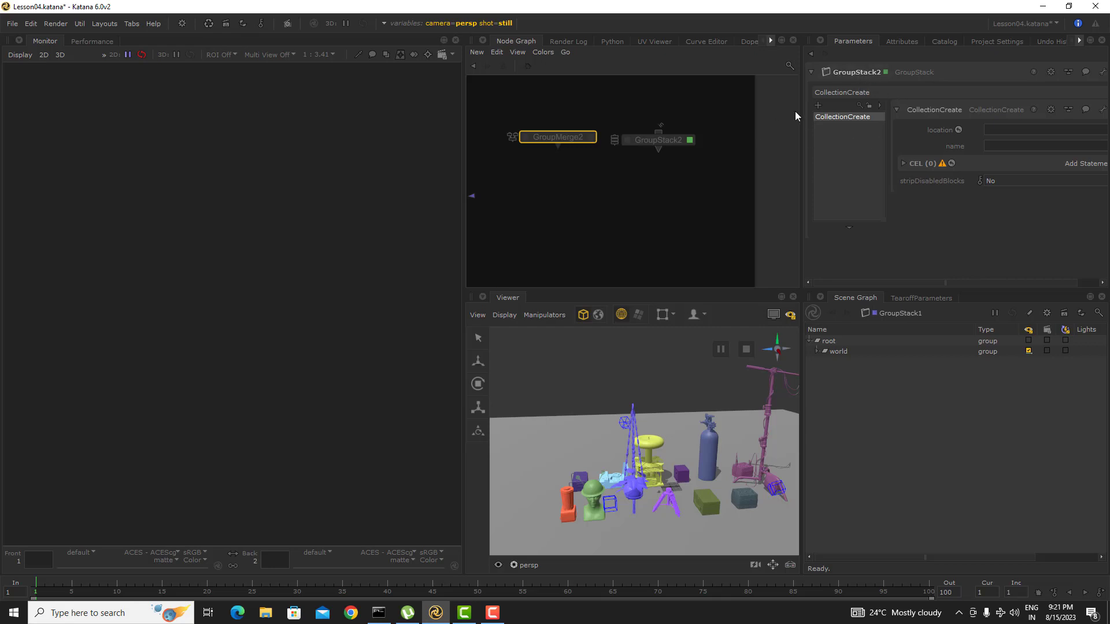
{"action": "left_click", "coordinate": [818, 105]}
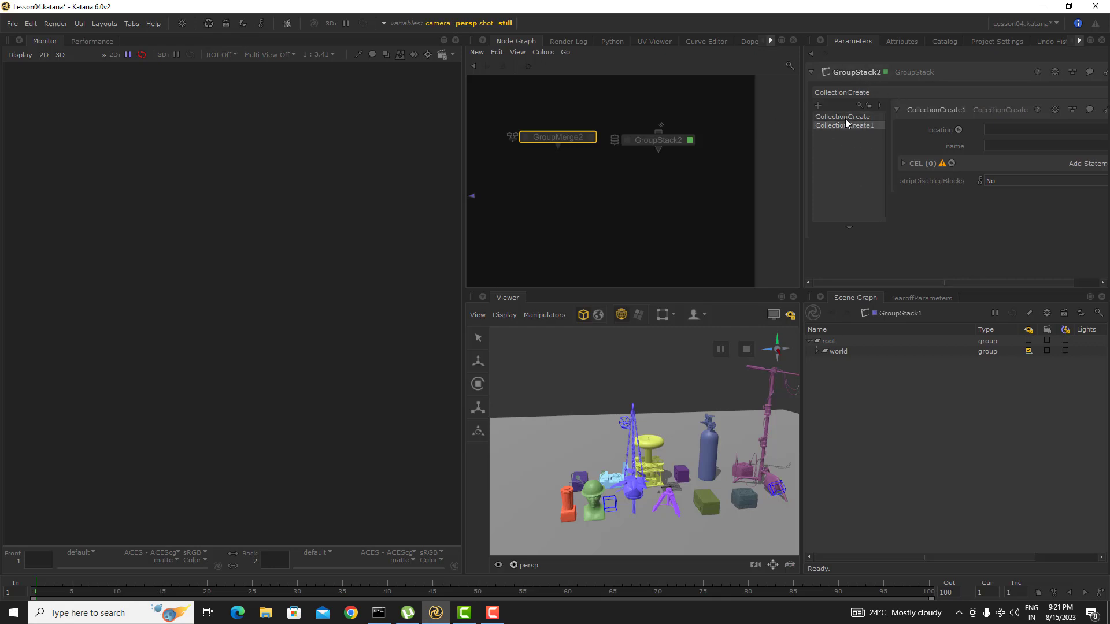
{"action": "left_click", "coordinate": [819, 106]}
Undo the added GroupStack entries and the placement of the CollectionCreate node
{"action": "key", "text": "ctrl+z"}
{"action": "key", "text": "ctrl+z"}
{"action": "key", "text": "ctrl+z"}
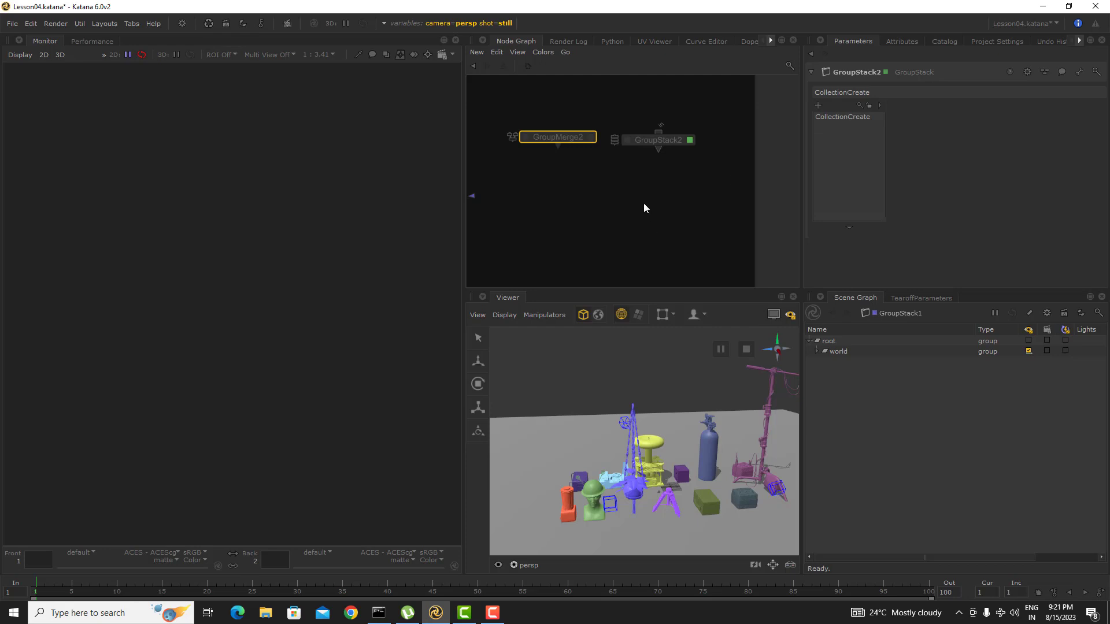
Add another GroupMerge node below GroupMerge2
{"action": "left_click", "coordinate": [593, 139]}
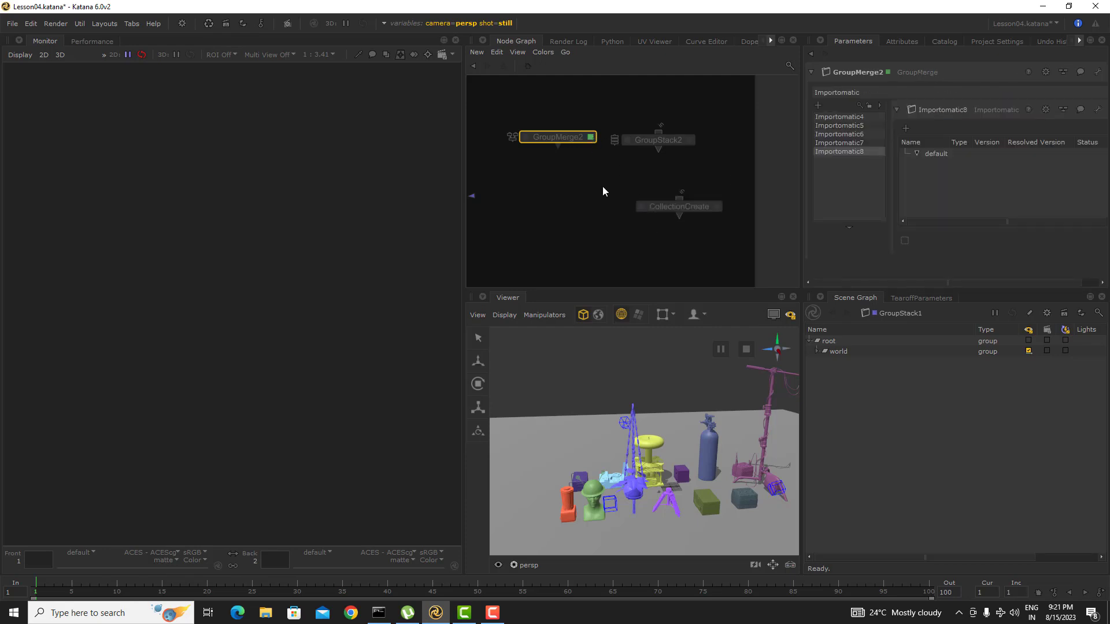
{"action": "key", "text": "Tab"}
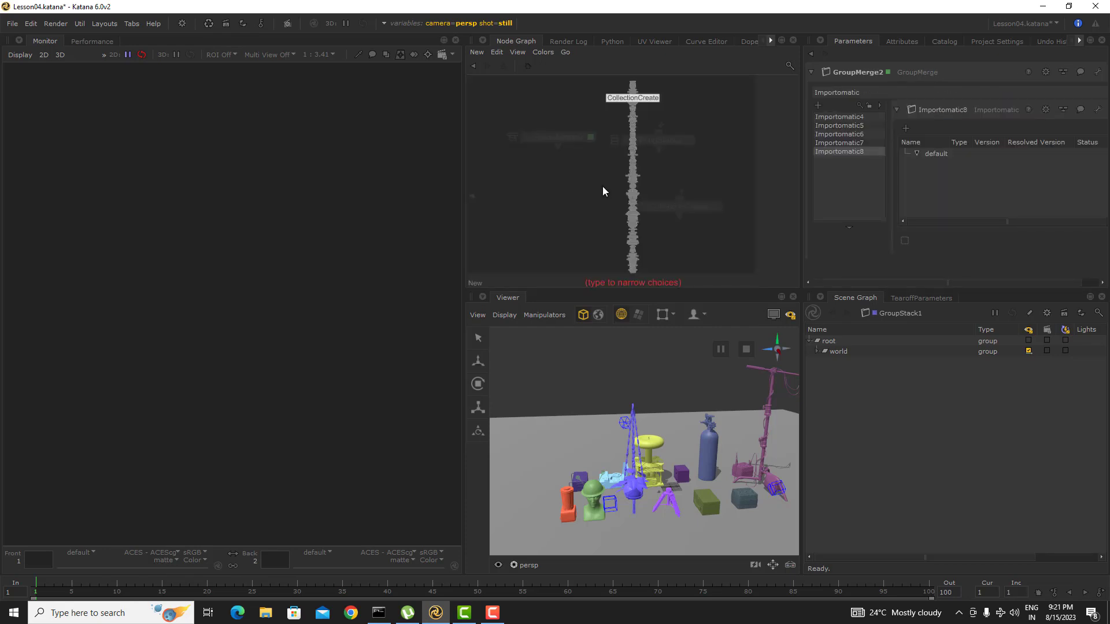
{"action": "type", "text": "gro"}
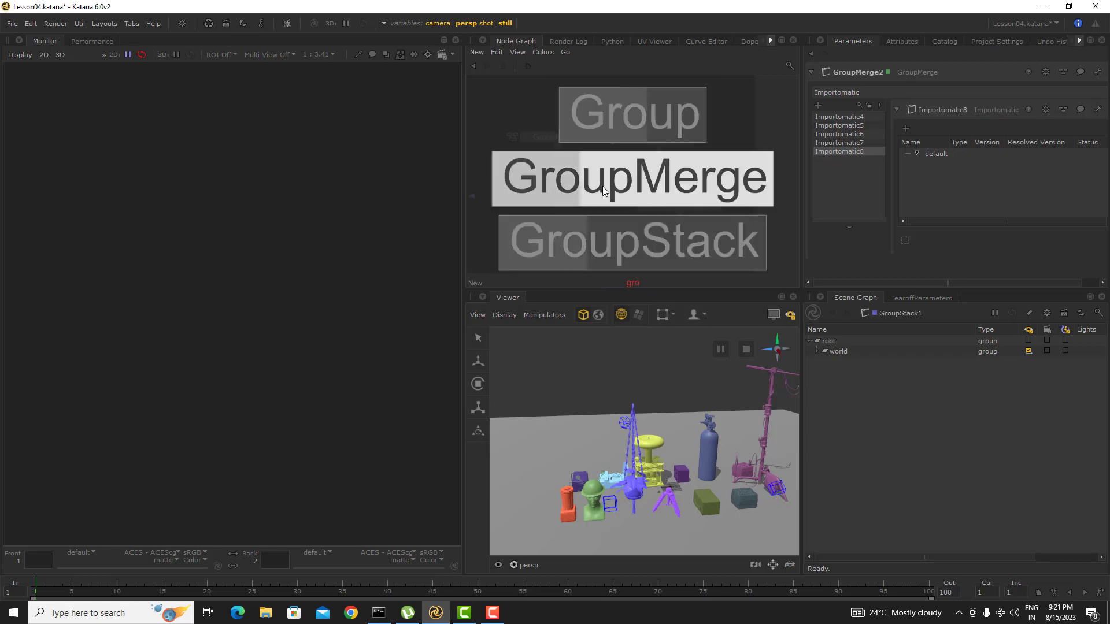
{"action": "left_click", "coordinate": [602, 186]}
{"action": "left_click", "coordinate": [546, 186]}
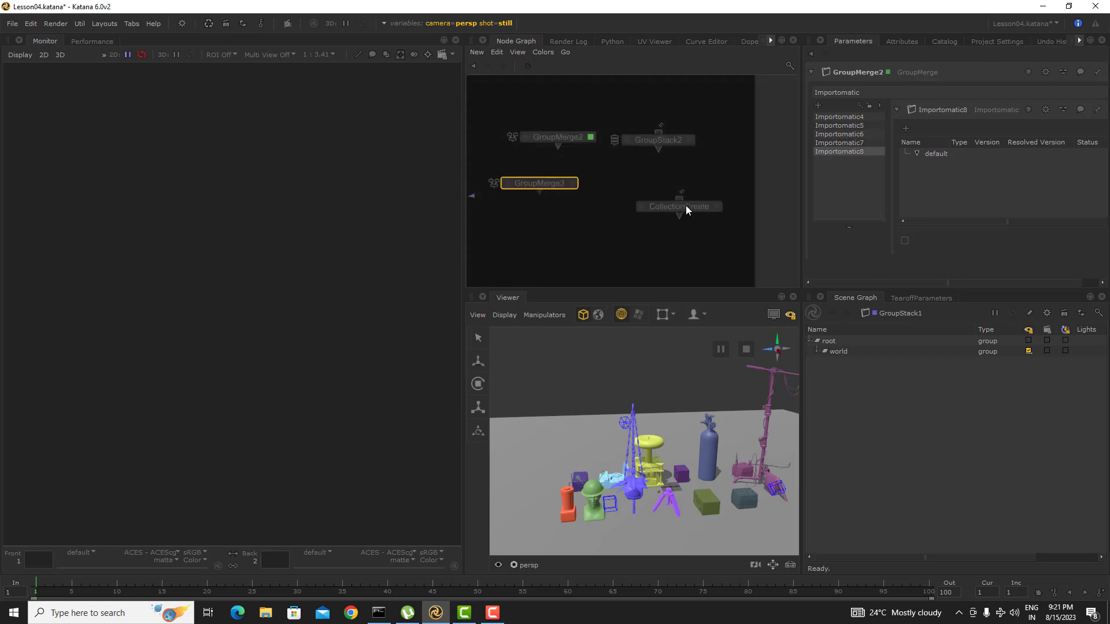
Try placing the CollectionCreate node in the new empty GroupMerge, and undo the placement
{"action": "left_click", "coordinate": [572, 184]}
{"action": "left_click_drag", "start_coordinate": [681, 207], "coordinate": [847, 166]}
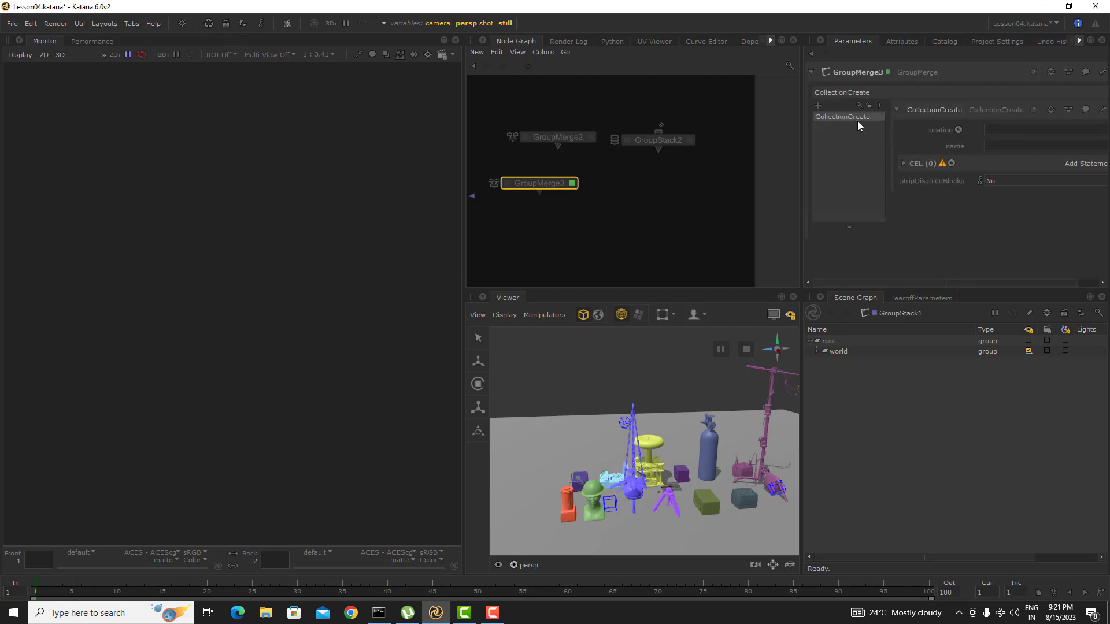
{"action": "key", "text": "ctrl+z"}
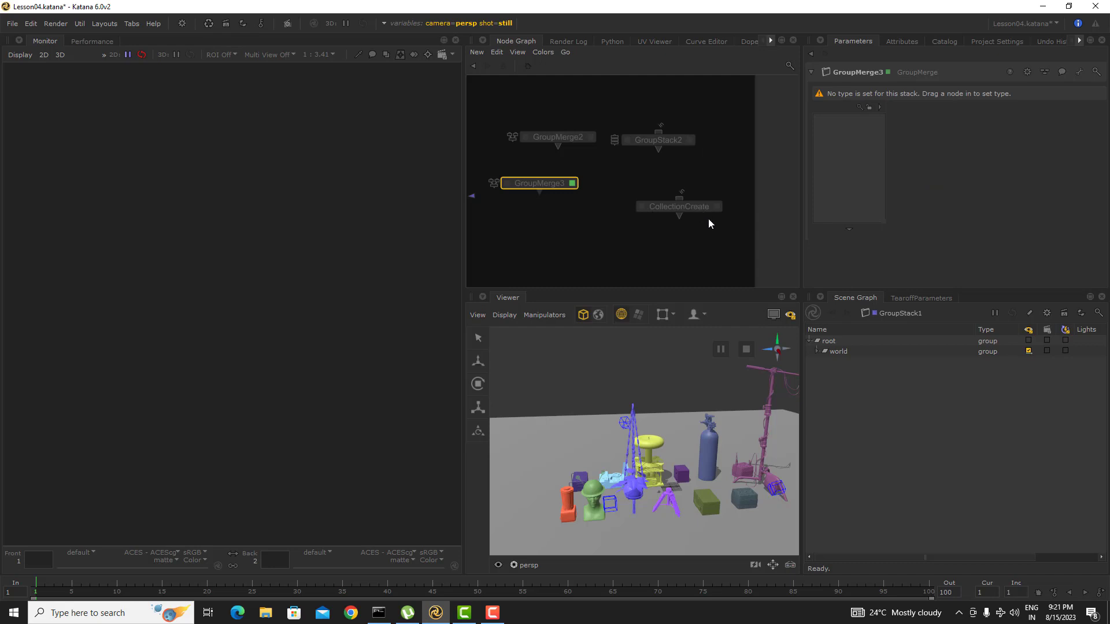
Move the CollectionCreate node near GroupMerge3, view its parameters, and show the empty GroupStack's parameters again
{"action": "left_click", "coordinate": [691, 140]}
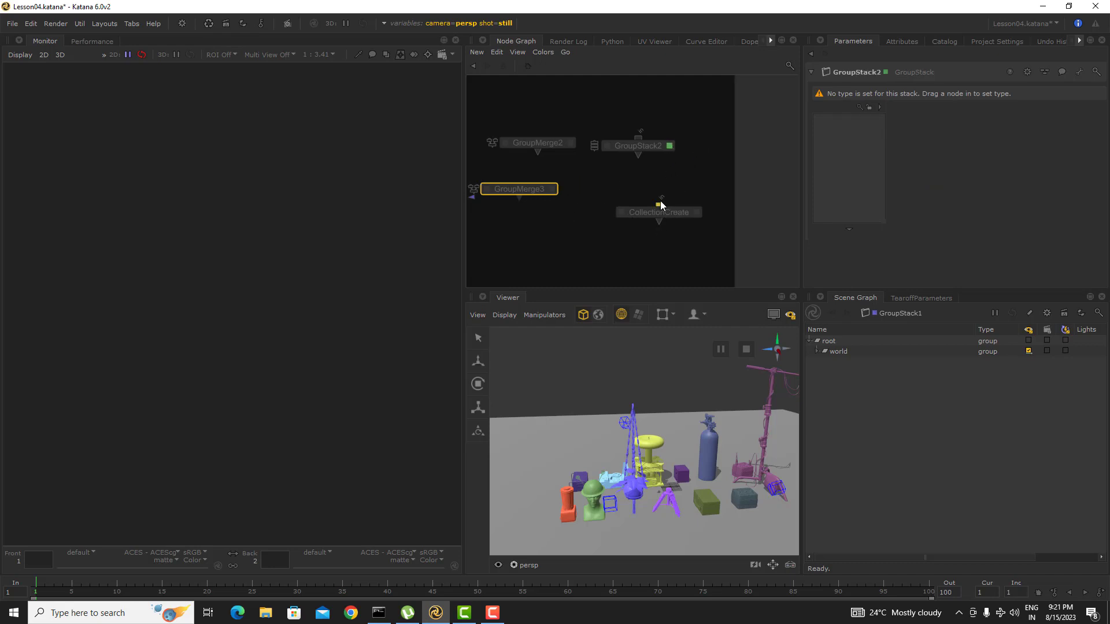
{"action": "left_click_drag", "start_coordinate": [661, 212], "coordinate": [611, 224]}
{"action": "left_click", "coordinate": [612, 217]}
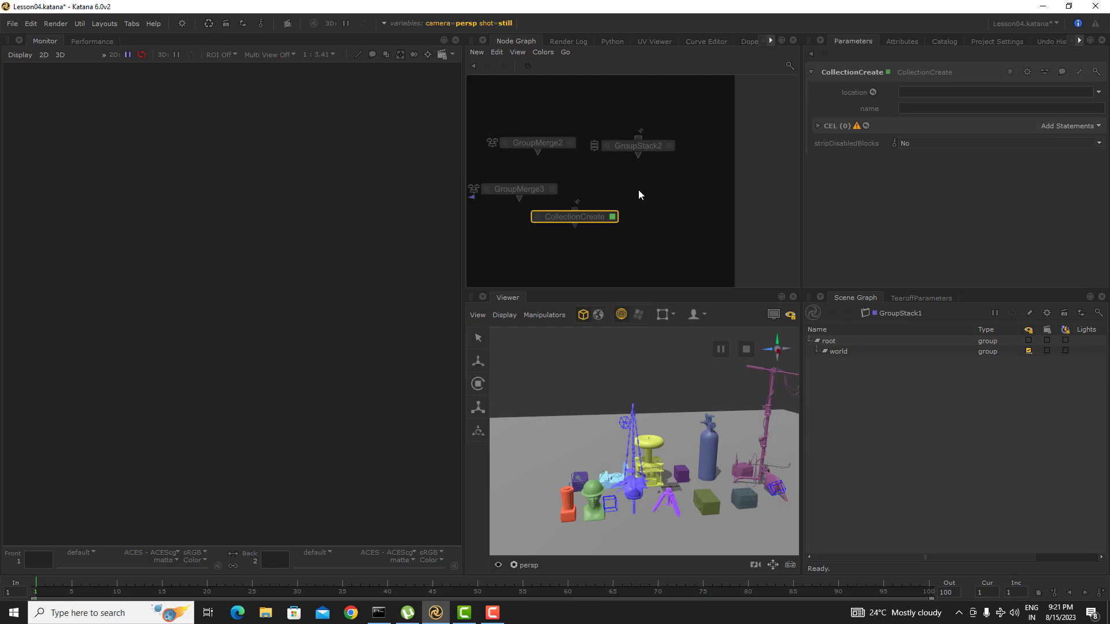
{"action": "middle_click_drag", "start_coordinate": [664, 171], "coordinate": [649, 186]}
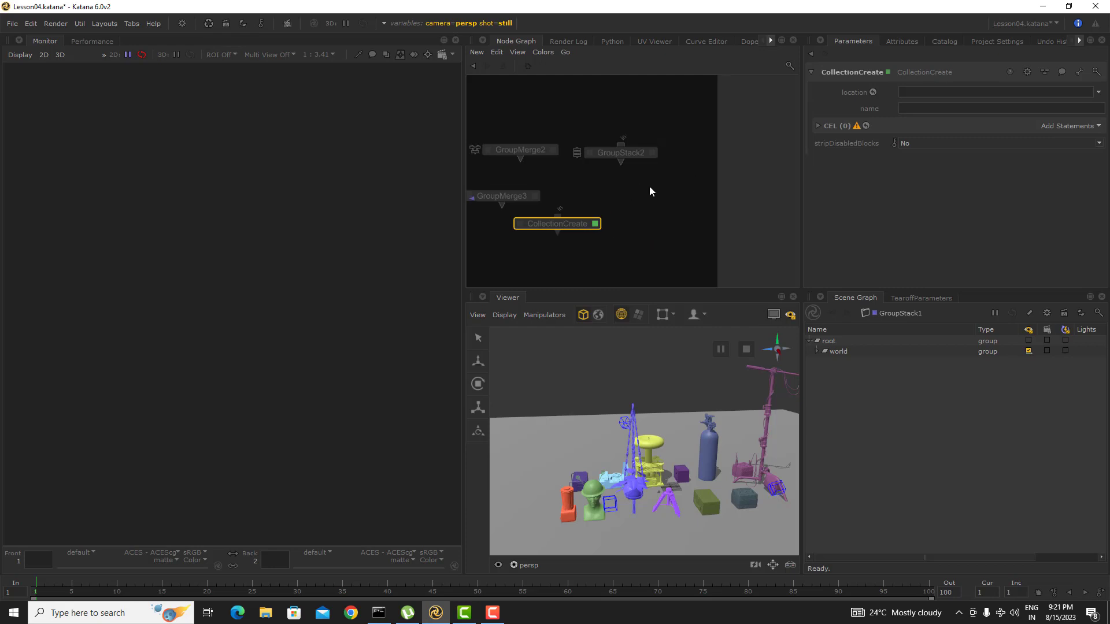
{"action": "left_click", "coordinate": [652, 153]}
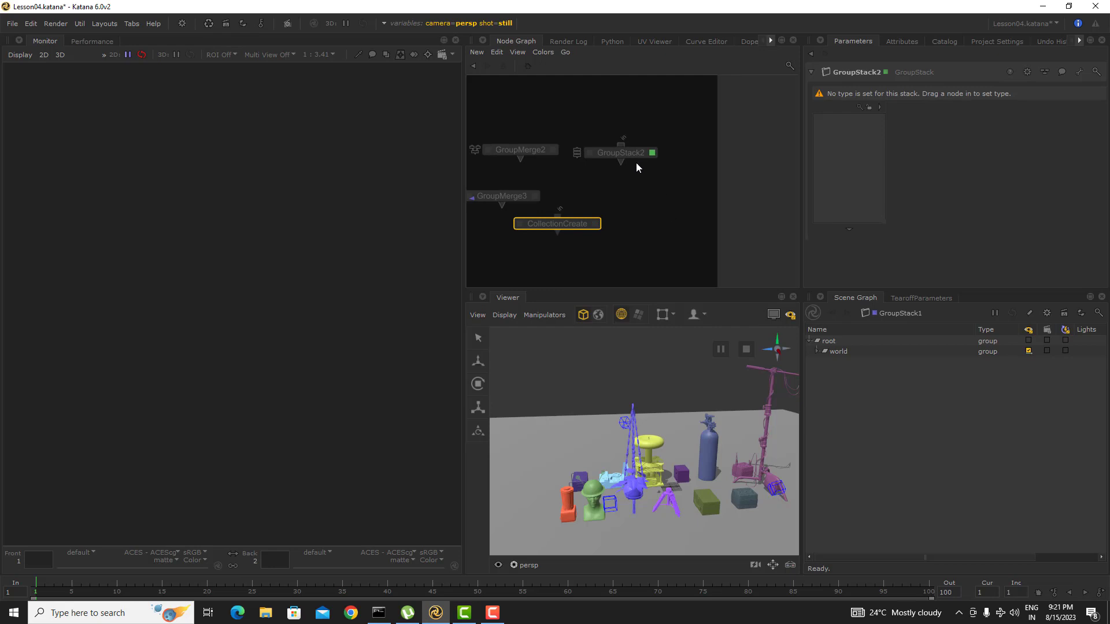
{"action": "middle_click_drag", "start_coordinate": [614, 191], "coordinate": [670, 201]}
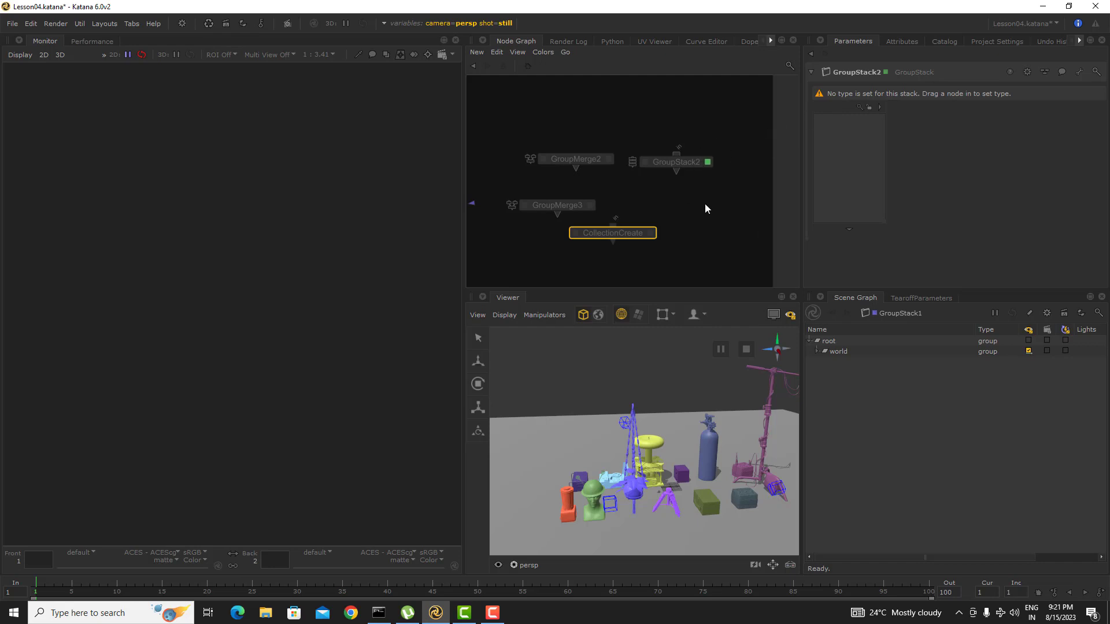
Add an Importomatic node below the empty GroupStack
{"action": "left_click", "coordinate": [674, 202]}
{"action": "key", "text": "Tab"}
{"action": "type", "text": "imo"}
{"action": "key", "text": "BackSpace"}
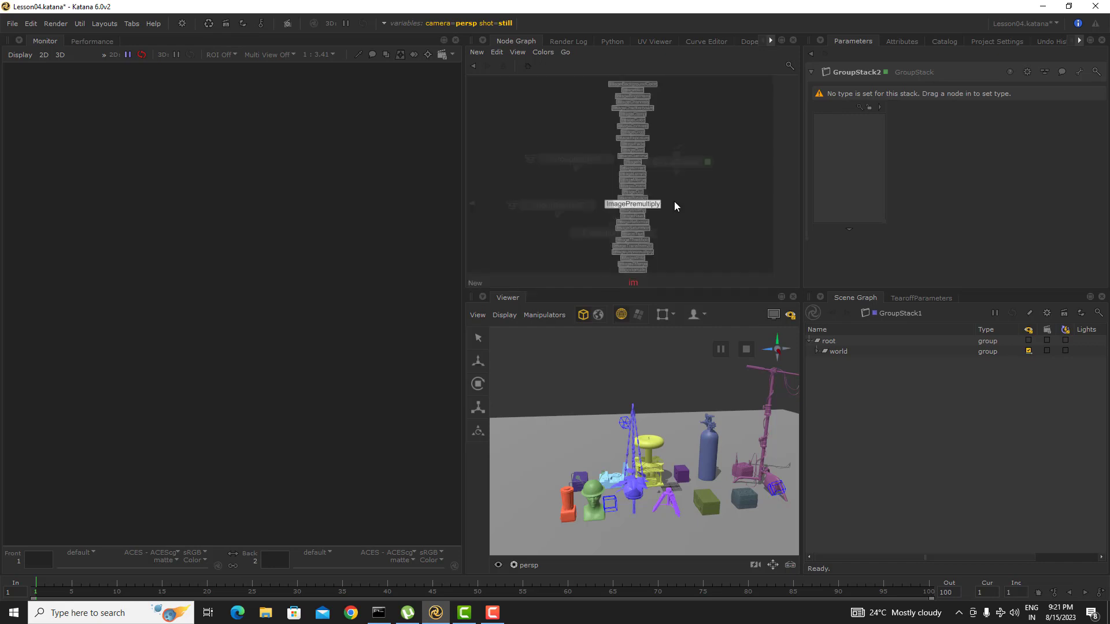
{"action": "type", "text": "po"}
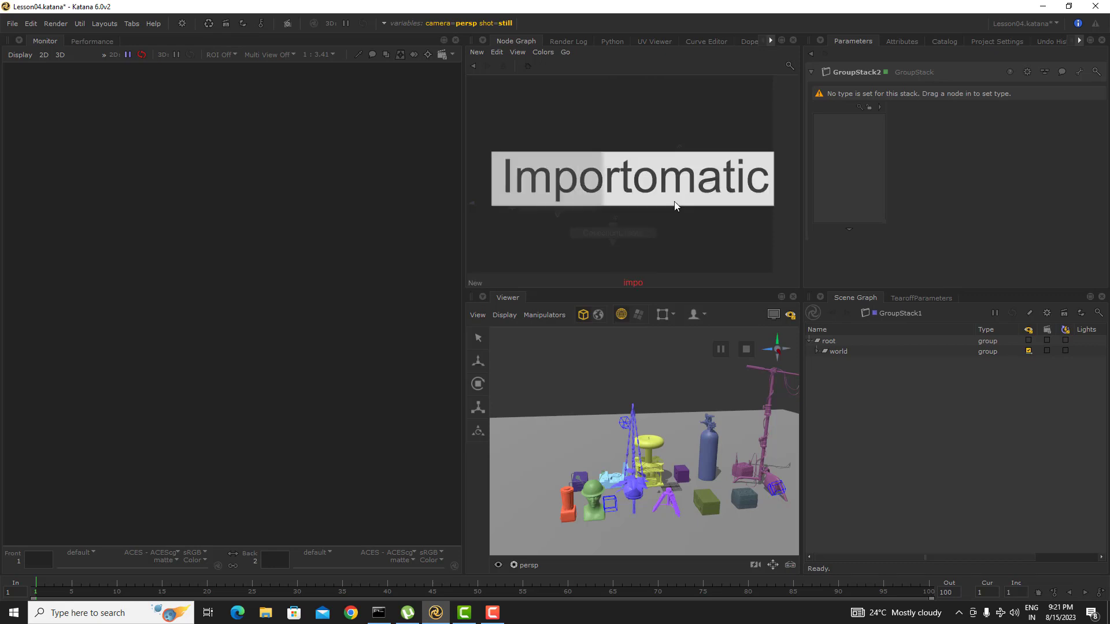
{"action": "key", "text": "Return"}
{"action": "left_click", "coordinate": [674, 202]}
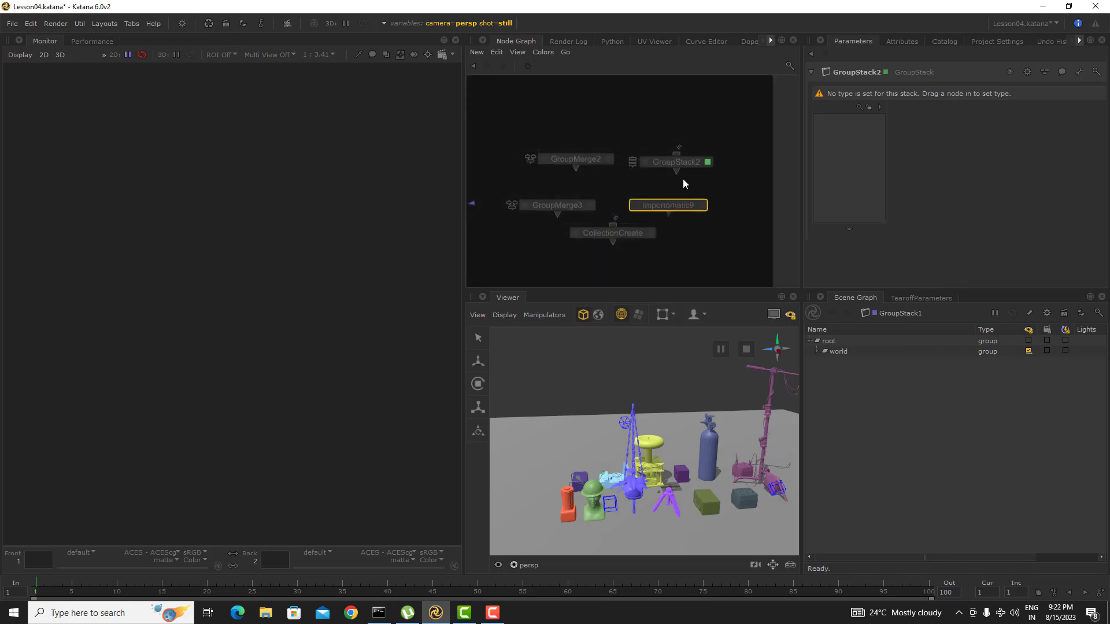
Try to place the new Importomatic node in the empty GroupStack
{"action": "left_click", "coordinate": [717, 145]}
{"action": "left_click", "coordinate": [681, 166]}
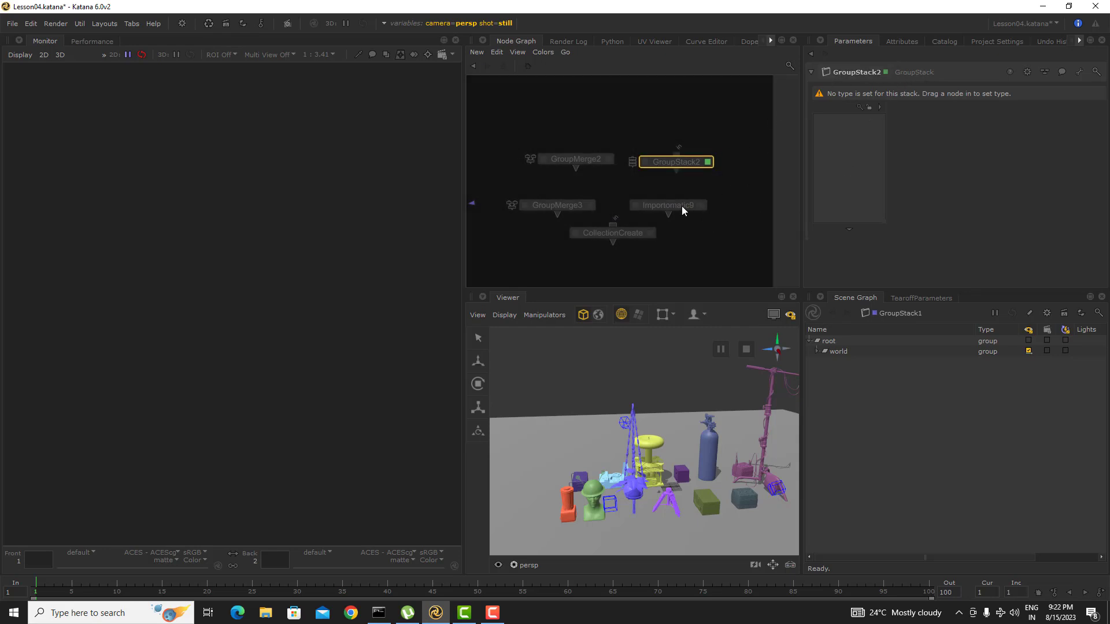
{"action": "middle_click_drag", "start_coordinate": [682, 206], "coordinate": [837, 147]}
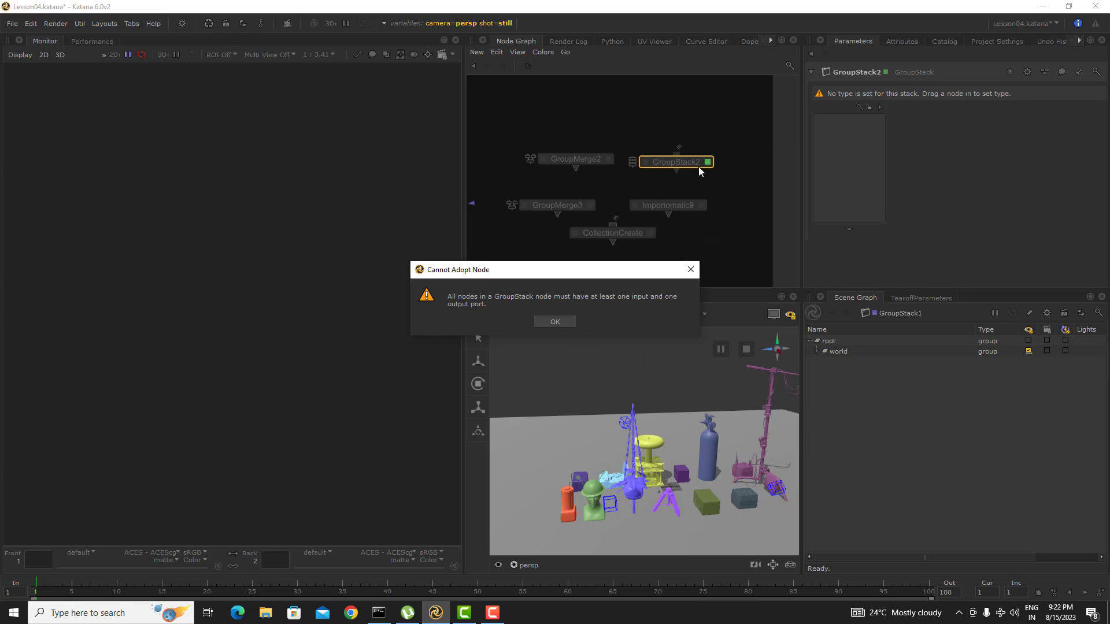
{"action": "left_click", "coordinate": [553, 325]}
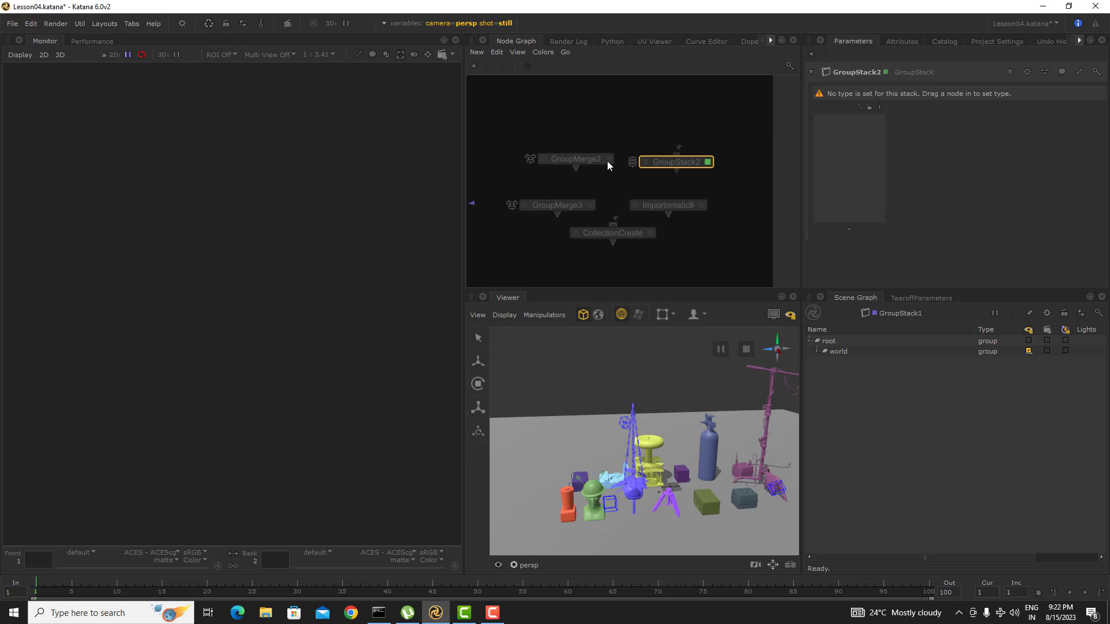
Compare the GroupMerge2 and GroupStack2 parameters, and delete the GroupMerge3 and loose Importomatic nodes
{"action": "left_click", "coordinate": [608, 159]}
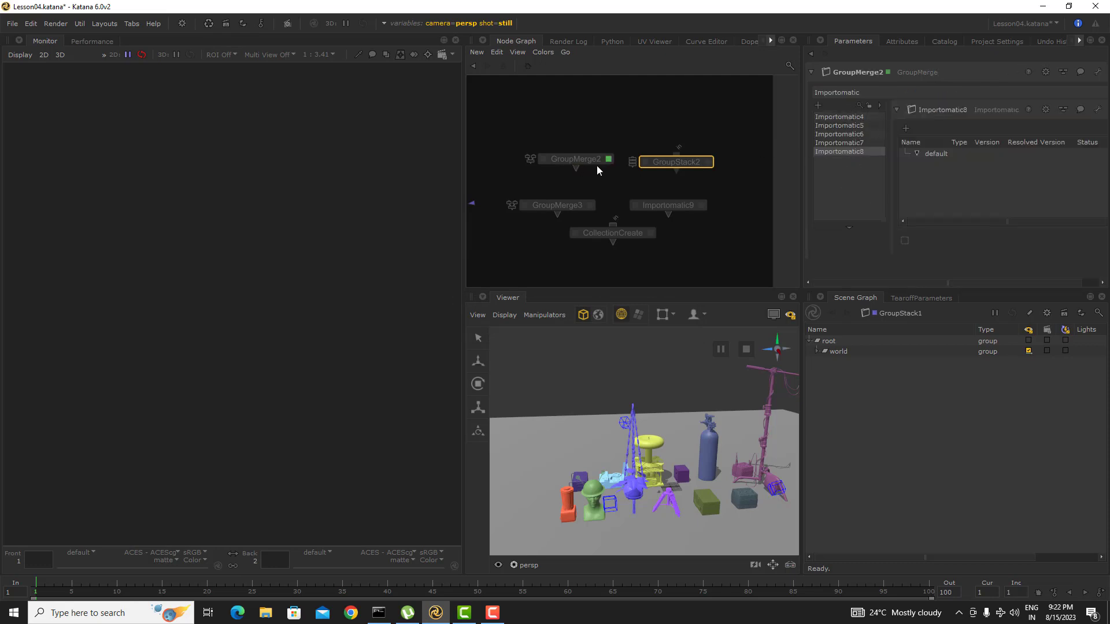
{"action": "left_click", "coordinate": [708, 163]}
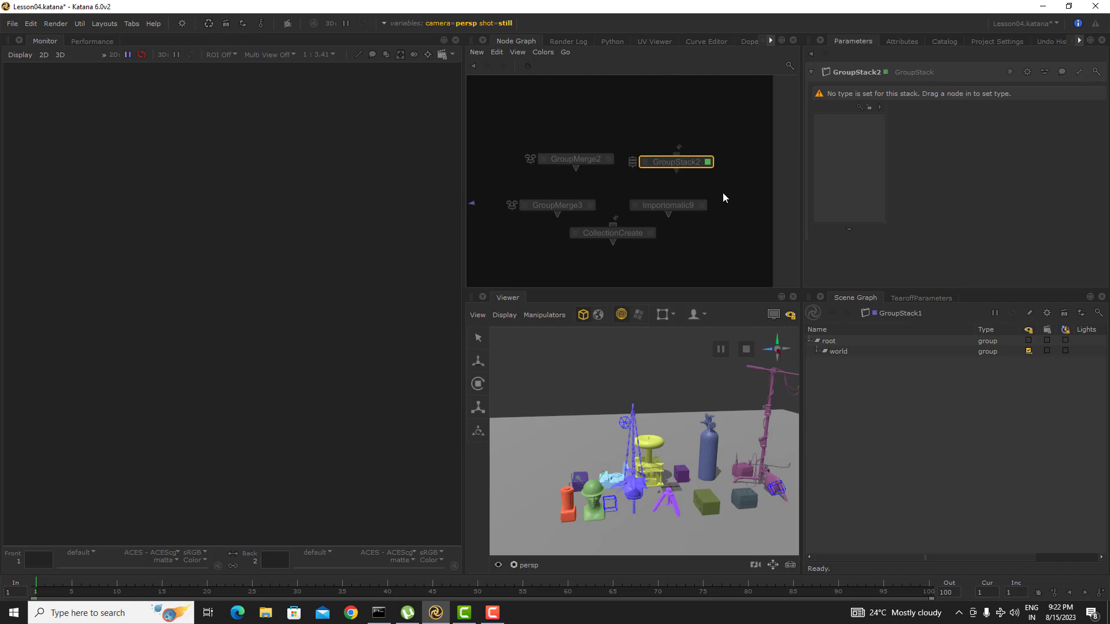
{"action": "left_click", "coordinate": [667, 205]}
{"action": "left_click", "coordinate": [557, 205], "text": "shift"}
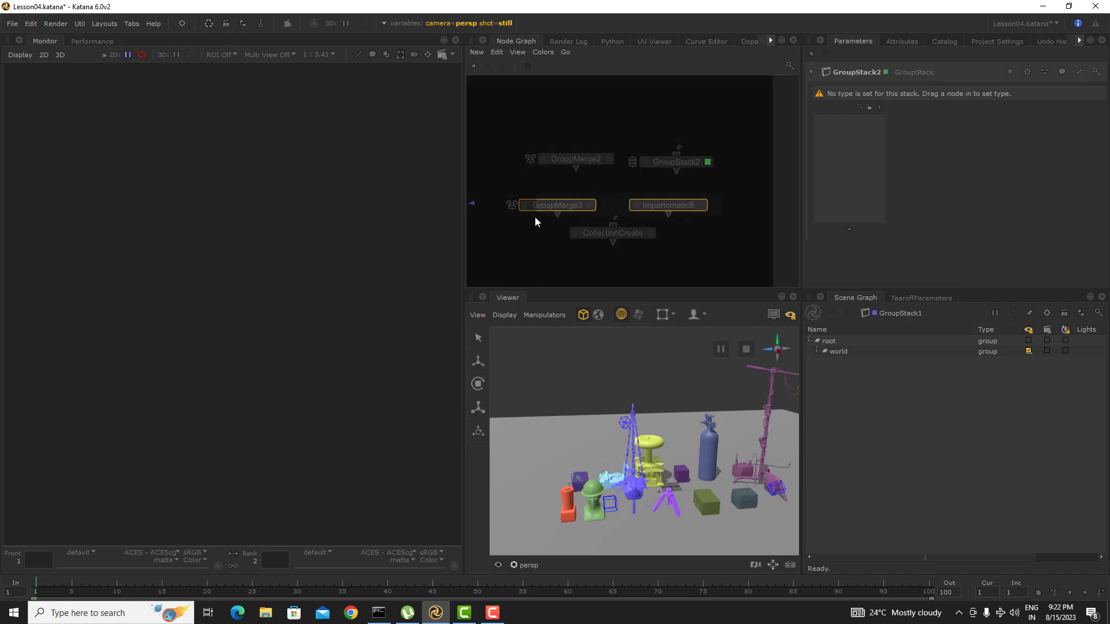
{"action": "key", "text": "Delete"}
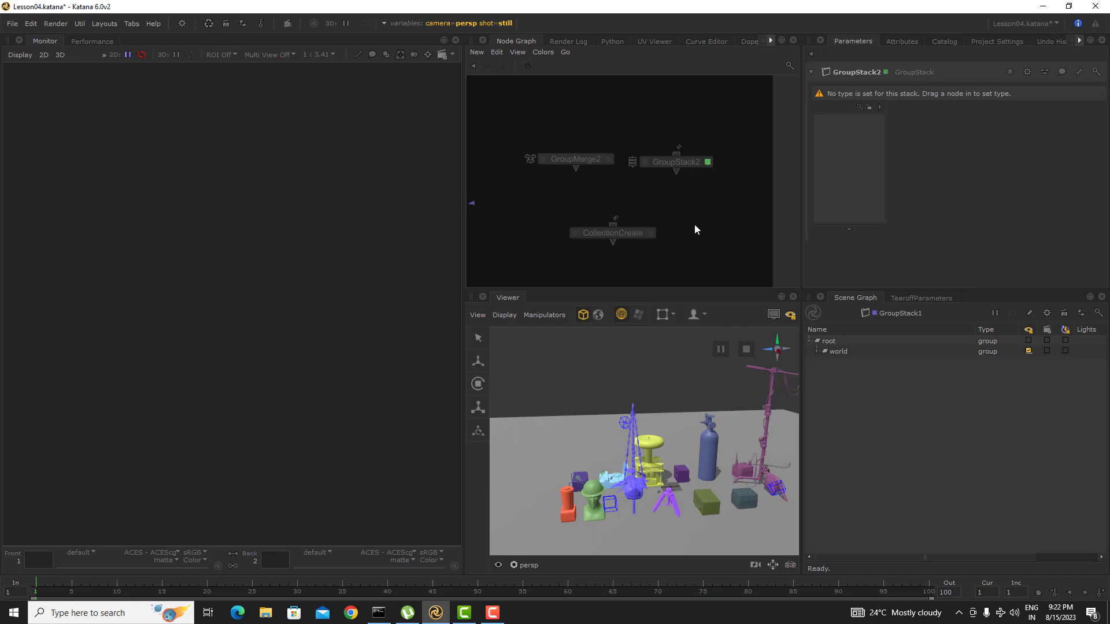
Set the GroupStack's type with the CollectionCreate node and add three more CollectionCreate entries to it
{"action": "left_click_drag", "start_coordinate": [631, 232], "coordinate": [869, 154]}
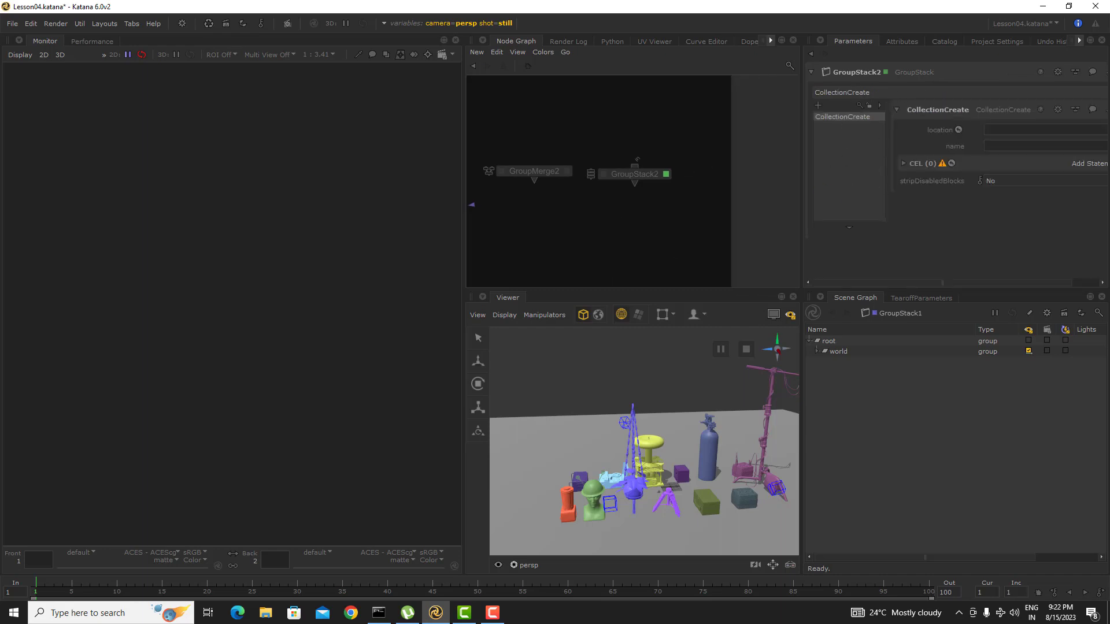
{"action": "left_click", "coordinate": [657, 174]}
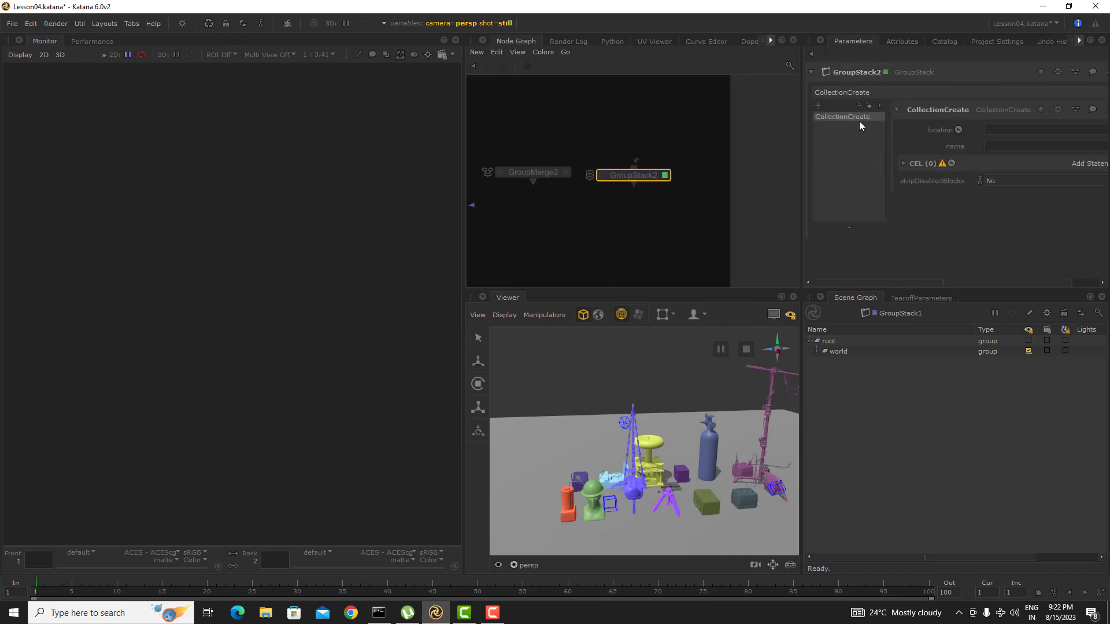
{"action": "left_click", "coordinate": [817, 105]}
{"action": "left_click", "coordinate": [818, 106]}
{"action": "left_click", "coordinate": [817, 105]}
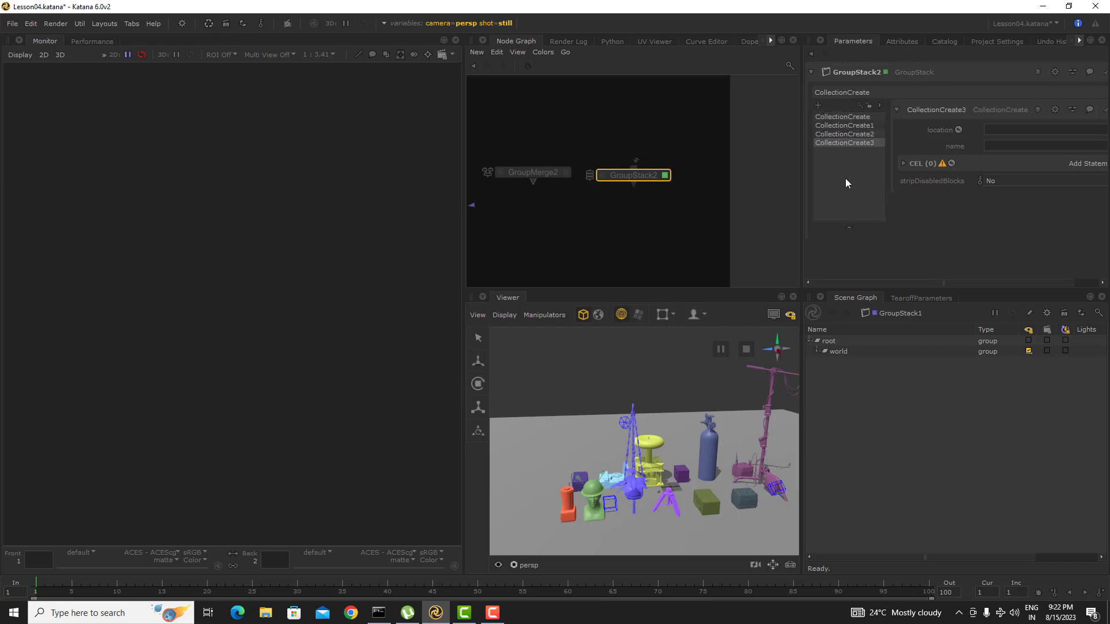
Add a Material node below the GroupStack, convert it into a Material stack group, and show its parameters
{"action": "left_click", "coordinate": [614, 234]}
{"action": "left_click_drag", "start_coordinate": [700, 143], "coordinate": [611, 197]}
{"action": "key", "text": "Tab"}
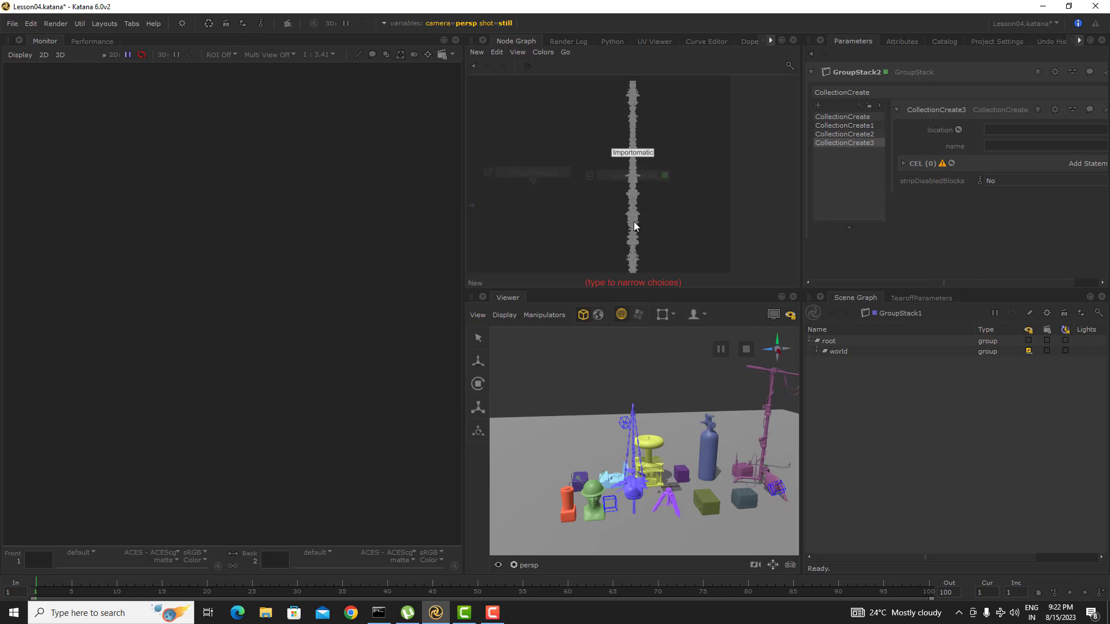
{"action": "type", "text": "mat"}
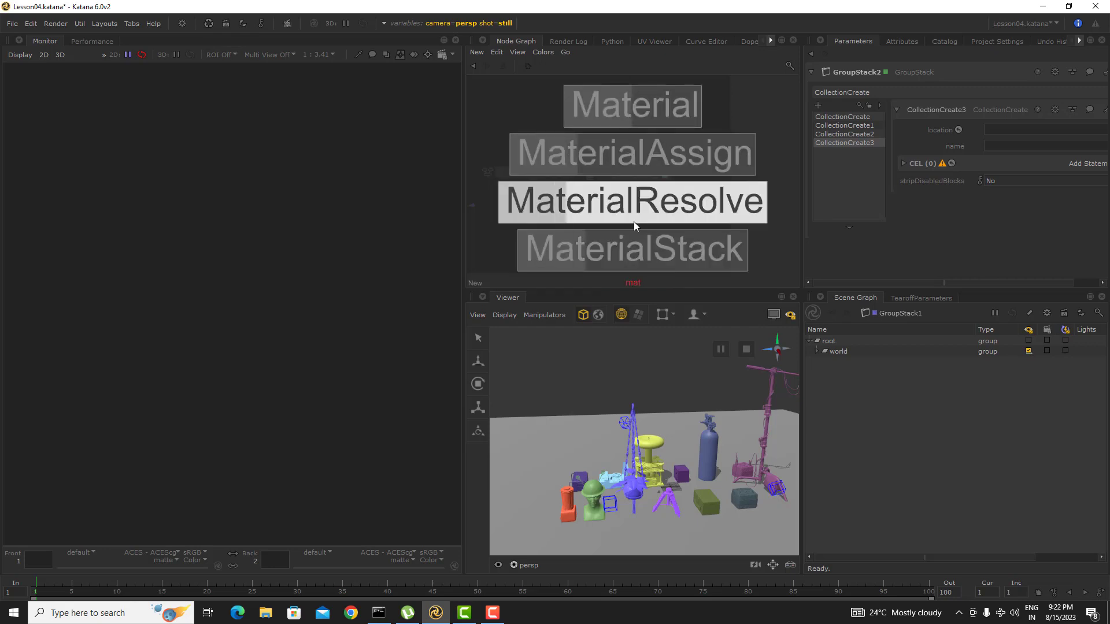
{"action": "key", "text": "Up"}
{"action": "key", "text": "Up"}
{"action": "key", "text": "Return"}
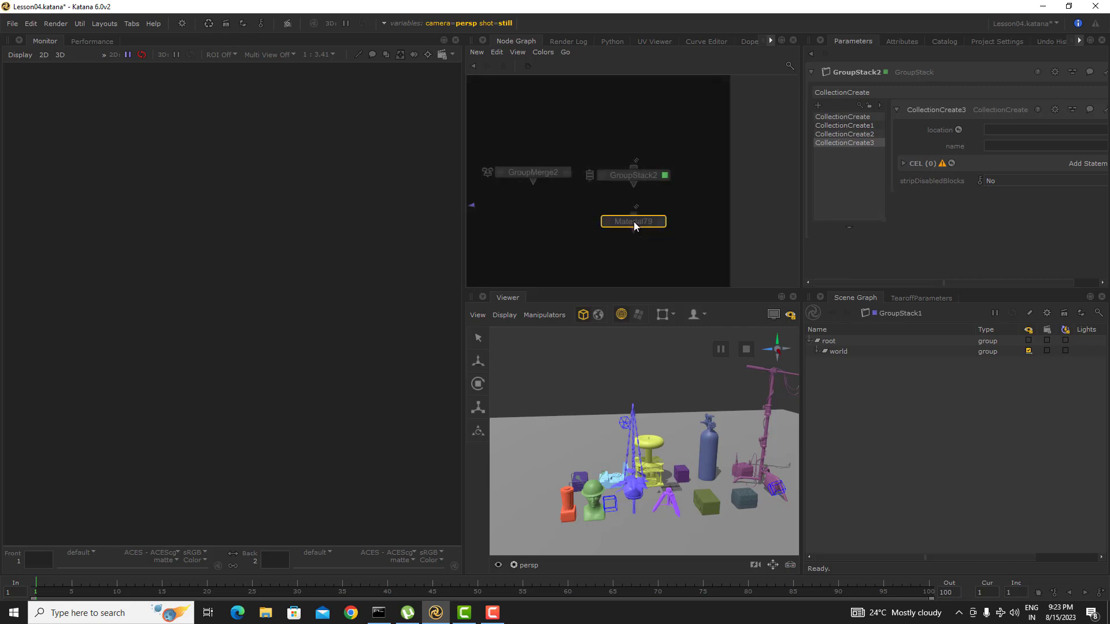
{"action": "key", "text": "shift+g"}
{"action": "left_click", "coordinate": [670, 222]}
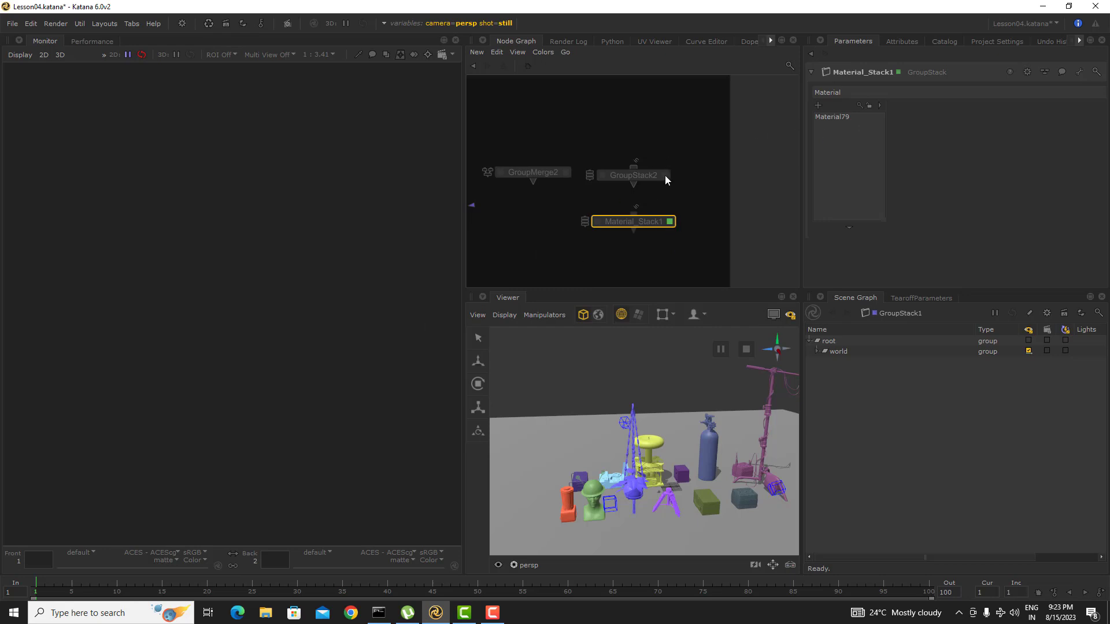
Enter GroupStack2 to view its internal network of CollectionCreate nodes
{"action": "middle_click_drag", "start_coordinate": [645, 185], "coordinate": [651, 212]}
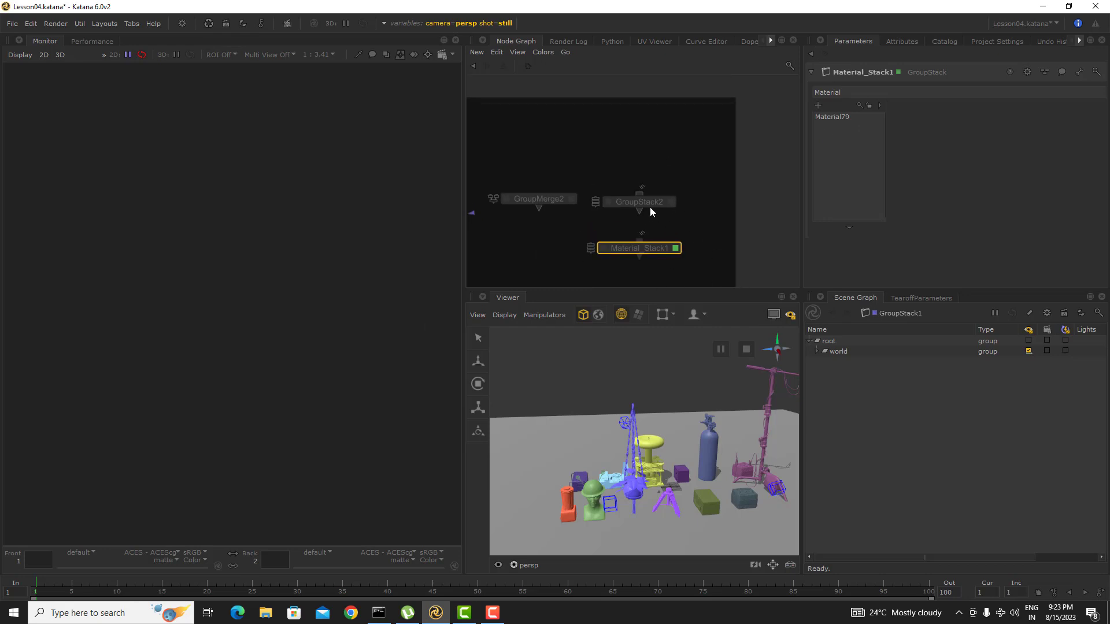
{"action": "middle_click", "coordinate": [659, 207], "text": "ctrl"}
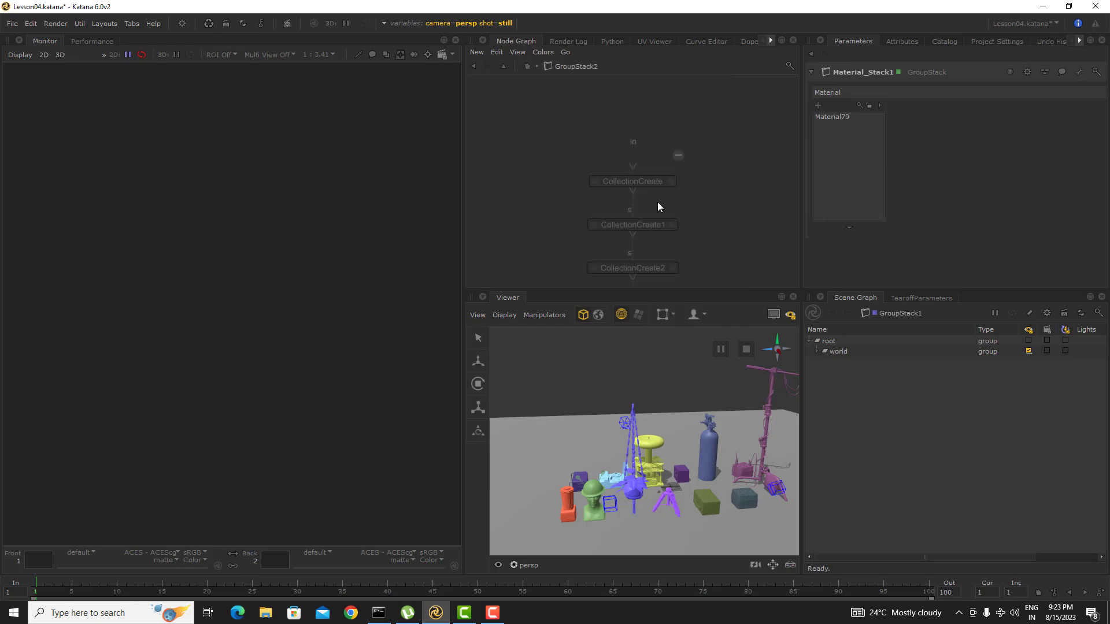
Show GroupStack2's parameters and internal network, and add six more CollectionCreate entries to the stack
{"action": "left_click", "coordinate": [679, 155]}
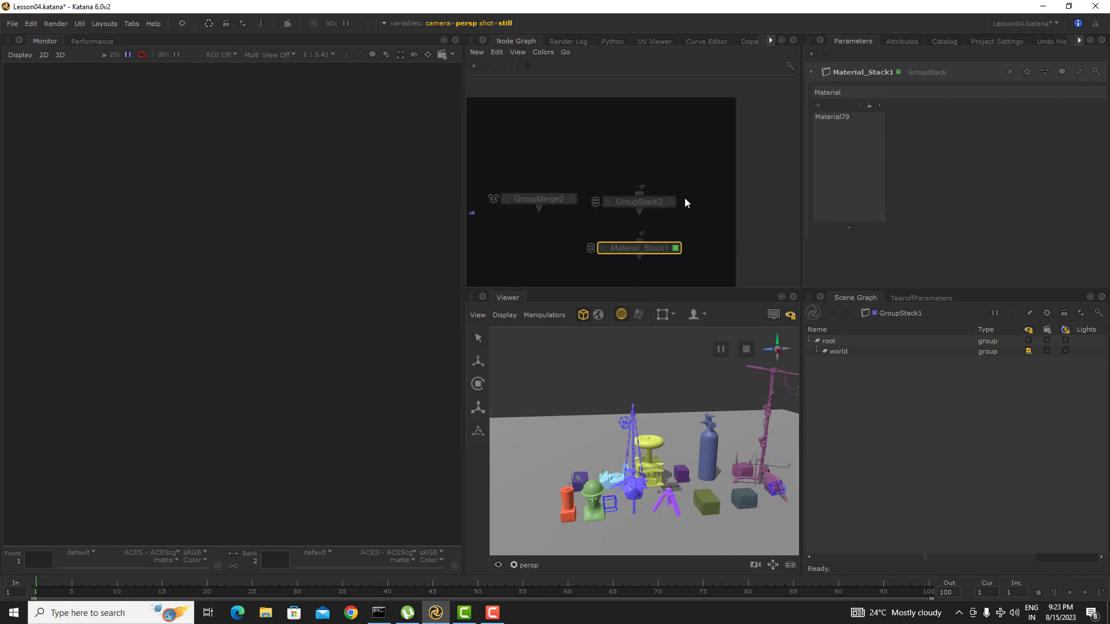
{"action": "left_click", "coordinate": [672, 203]}
{"action": "middle_click", "coordinate": [664, 203], "text": "ctrl"}
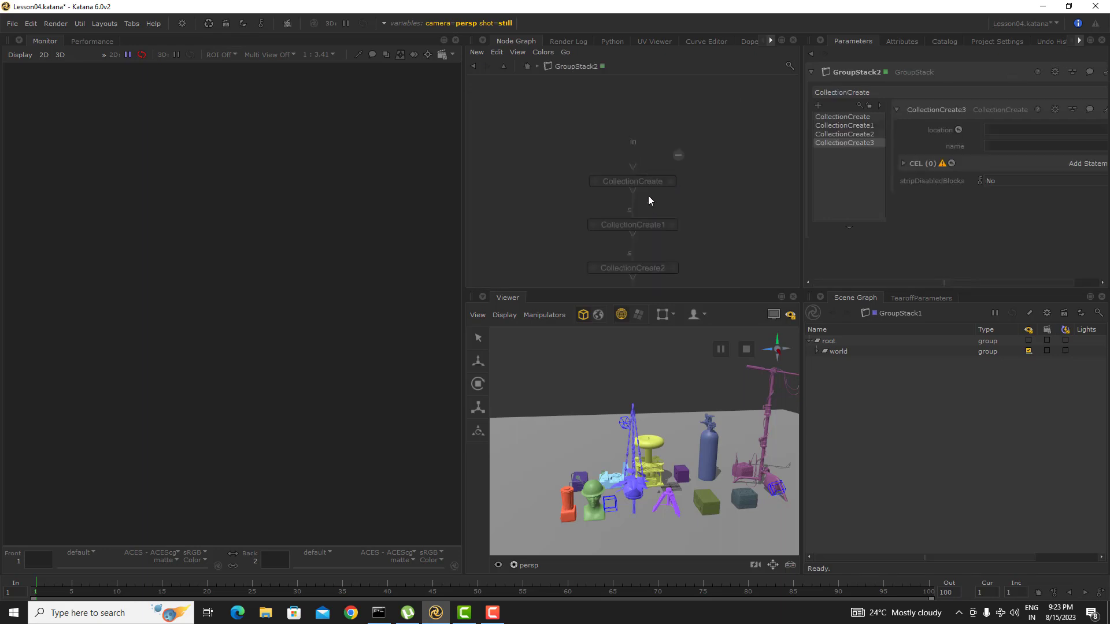
{"action": "middle_click_drag", "start_coordinate": [678, 219], "coordinate": [705, 204]}
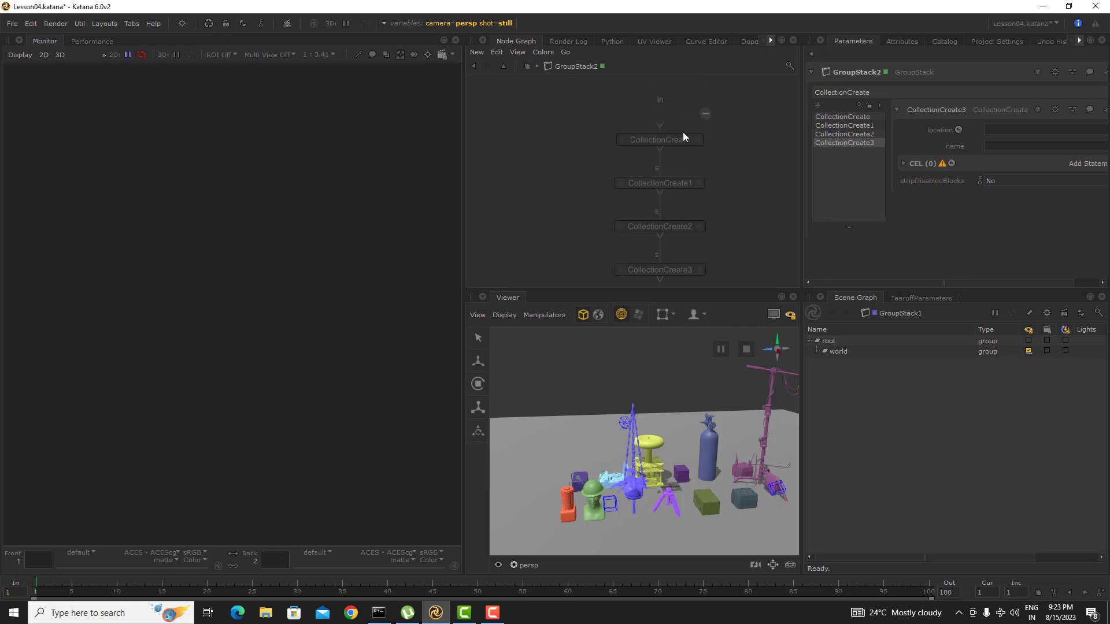
{"action": "left_click", "coordinate": [819, 106]}
{"action": "scroll", "coordinate": [686, 221], "scroll_direction": "down", "scroll_amount": 5}
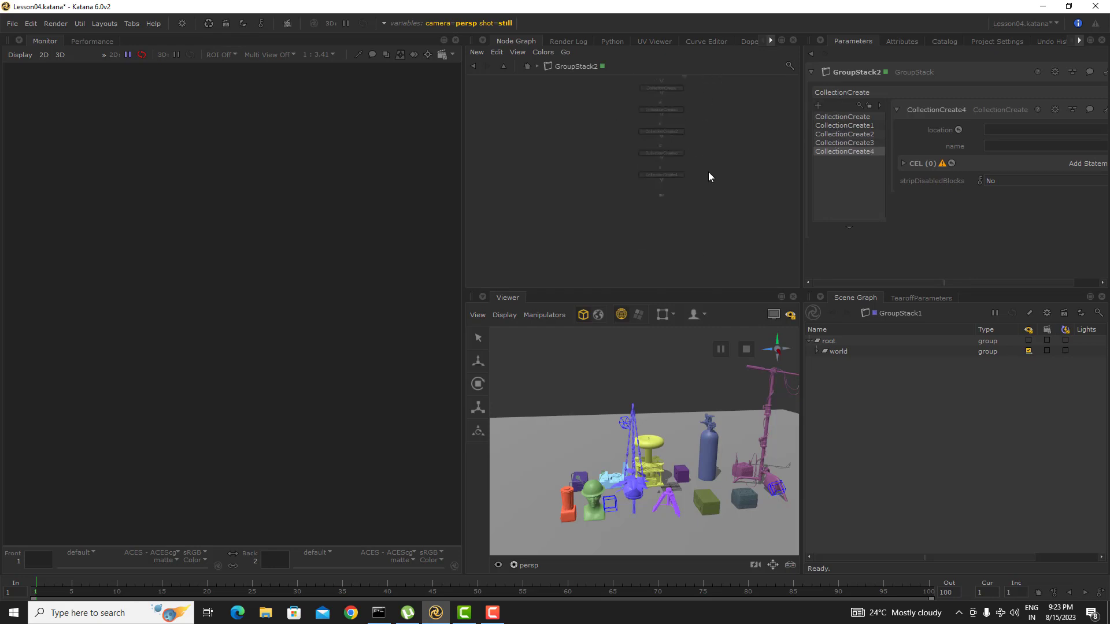
{"action": "left_click", "coordinate": [818, 106]}
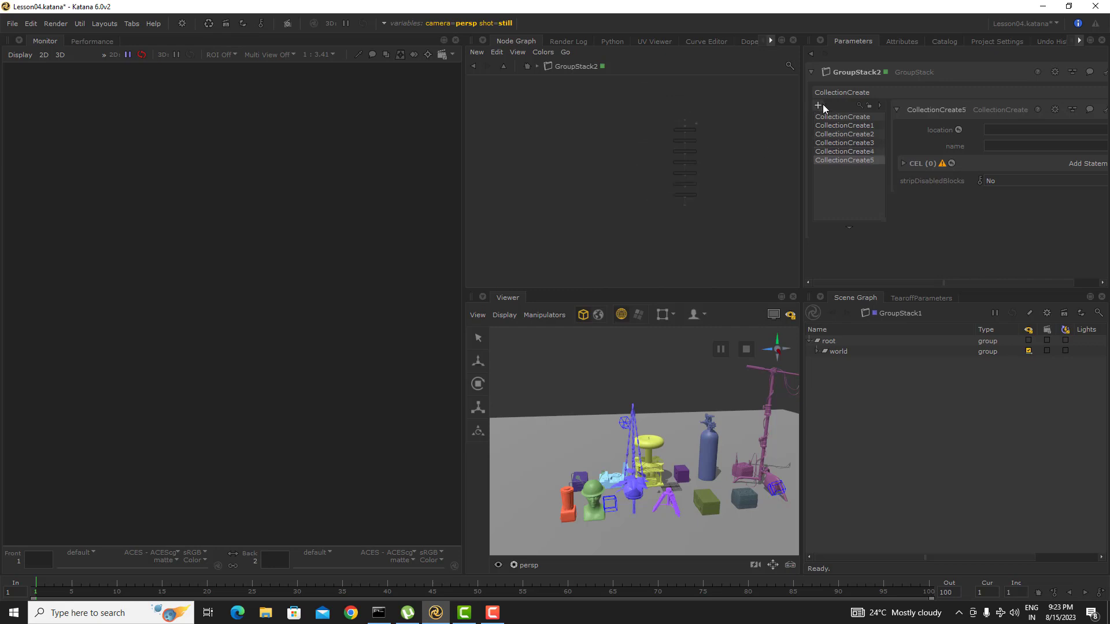
{"action": "left_click", "coordinate": [818, 105]}
{"action": "left_click", "coordinate": [818, 106]}
{"action": "left_click", "coordinate": [819, 105]}
{"action": "left_click", "coordinate": [822, 107]}
{"action": "scroll", "coordinate": [695, 125], "scroll_direction": "up", "scroll_amount": 5}
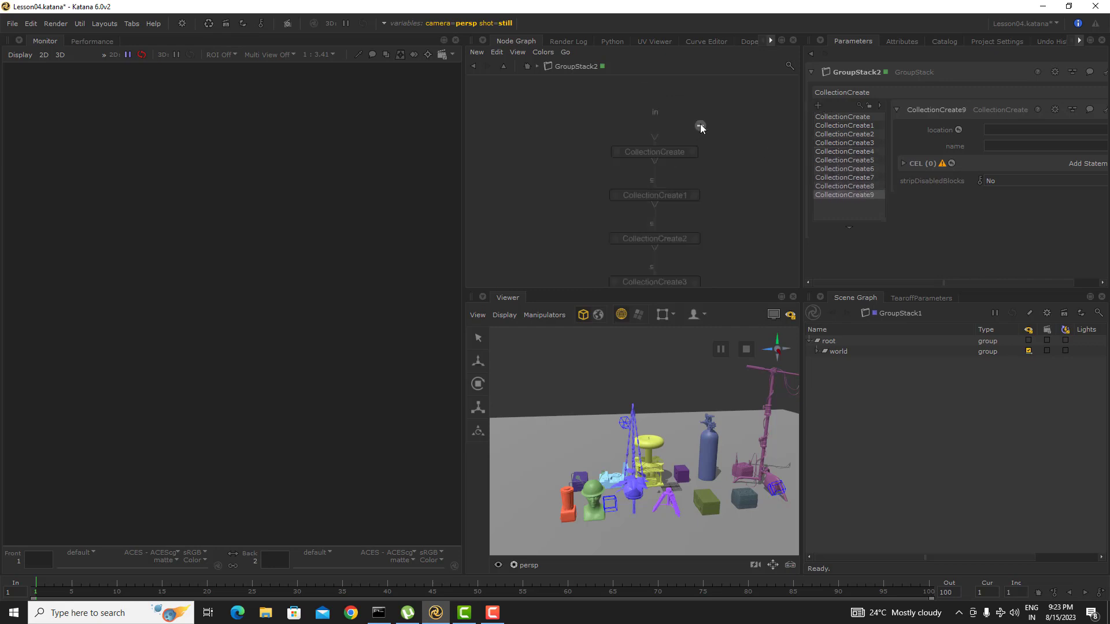
Return to the parent network and delete the GroupMerge2, GroupStack2 and Material_Stack1 nodes
{"action": "key", "text": "ctrl+BackSpace"}
{"action": "middle_click_drag", "start_coordinate": [682, 236], "coordinate": [703, 186]}
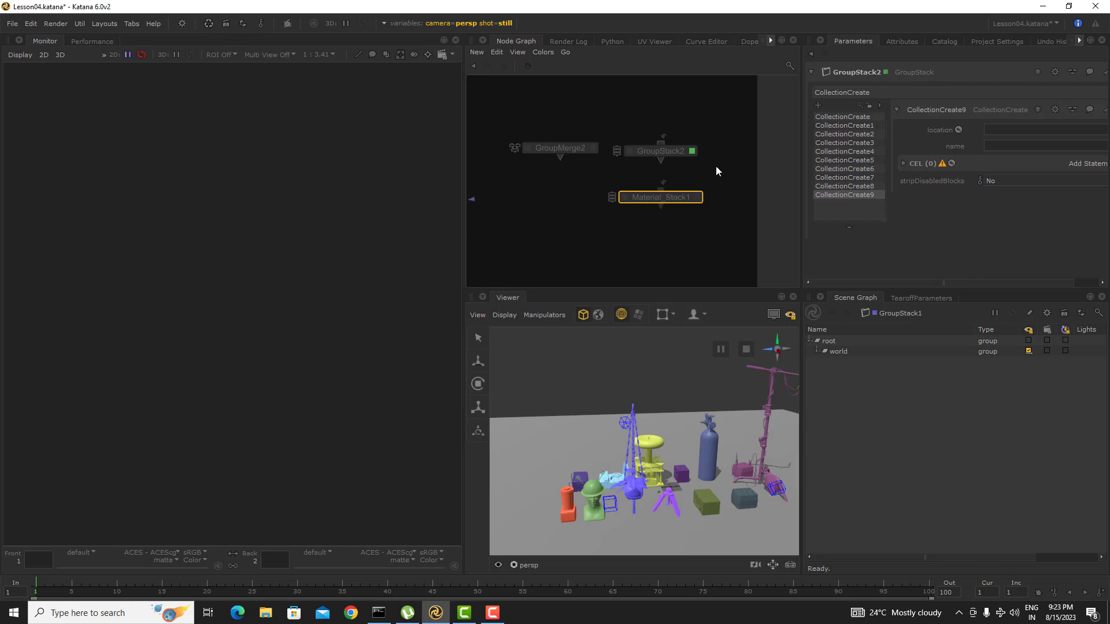
{"action": "left_click_drag", "start_coordinate": [710, 123], "coordinate": [545, 214]}
{"action": "middle_click_drag", "start_coordinate": [545, 214], "coordinate": [579, 216]}
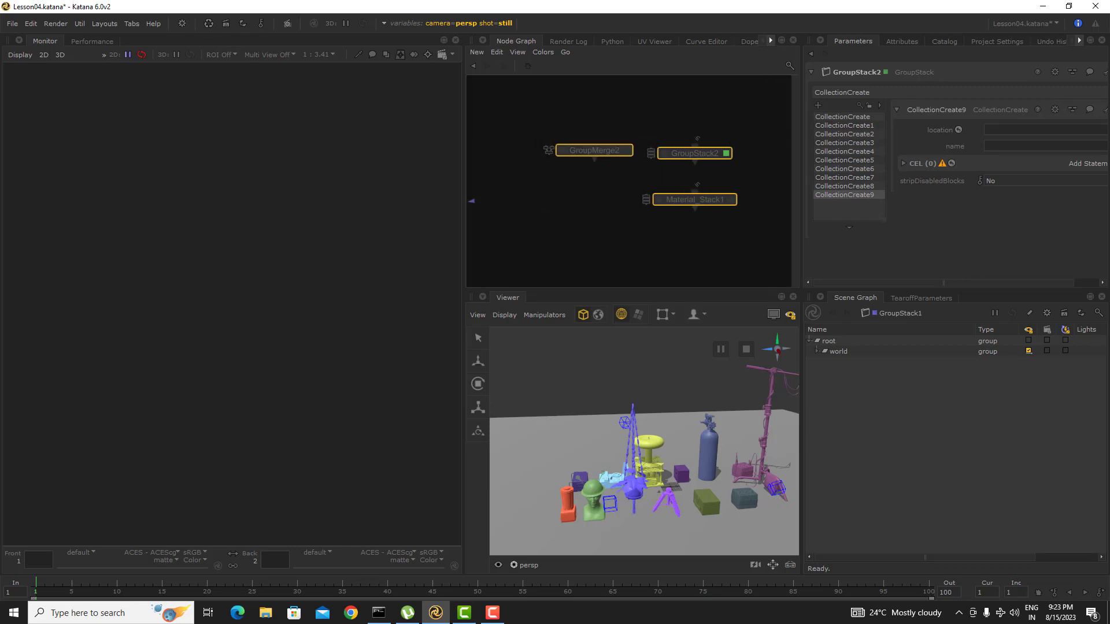
{"action": "key", "text": "Delete"}
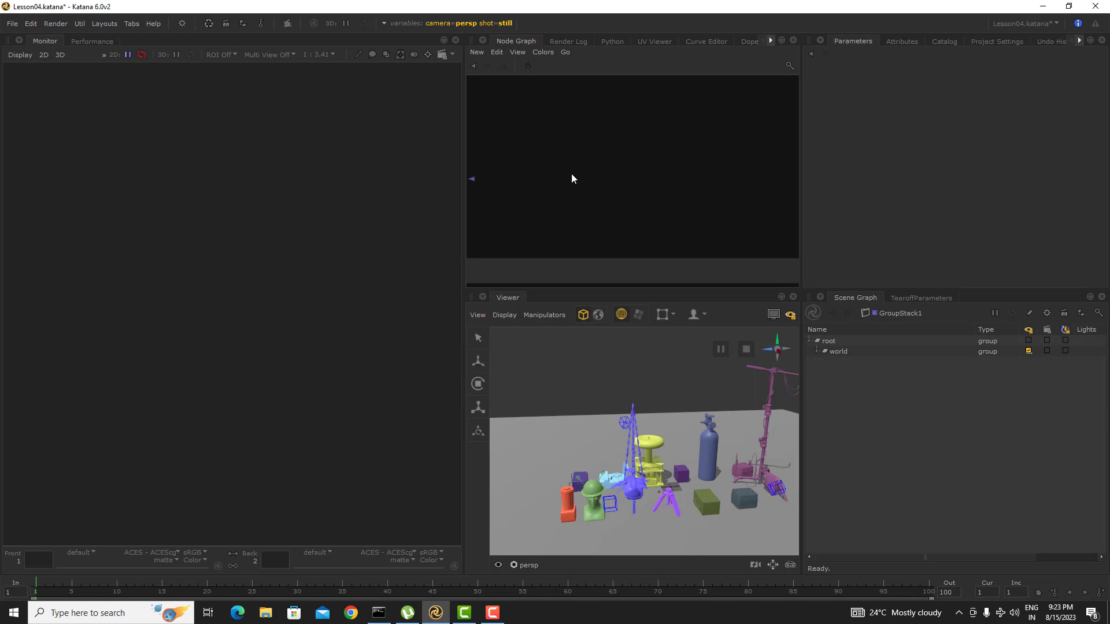
Go back to the GROUP NODES section of the node graph and show the GroupMerge node's camera parameters
{"action": "key", "text": "ctrl+BackSpace"}
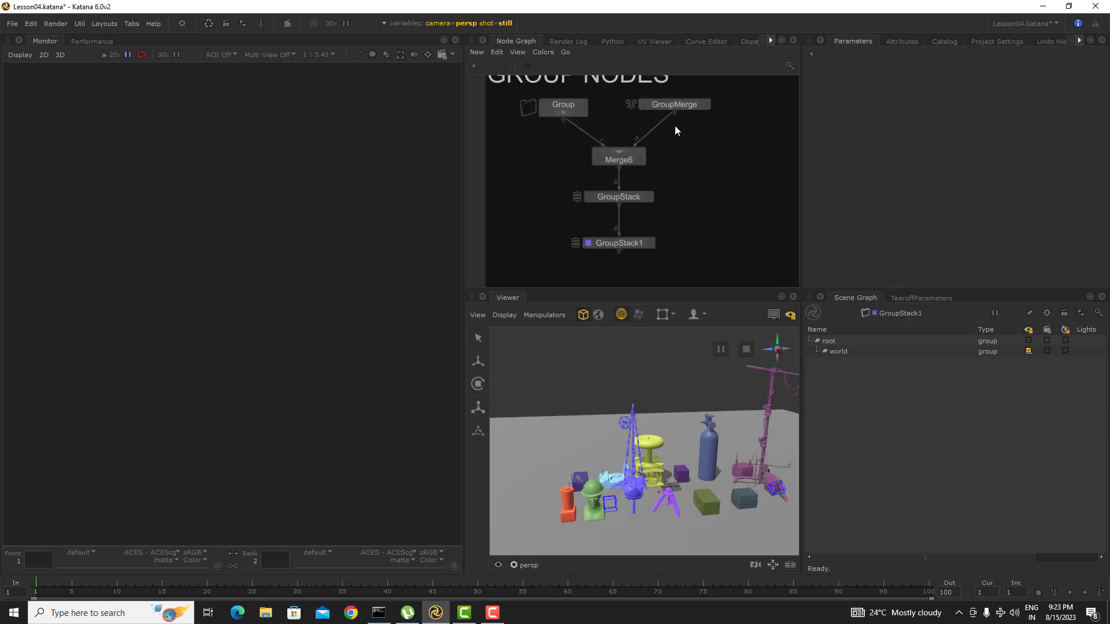
{"action": "middle_click_drag", "start_coordinate": [675, 126], "coordinate": [630, 302]}
{"action": "left_click", "coordinate": [565, 140]}
{"action": "middle_click_drag", "start_coordinate": [697, 170], "coordinate": [642, 233]}
{"action": "scroll", "coordinate": [673, 188], "scroll_direction": "down", "scroll_amount": 3}
{"action": "scroll", "coordinate": [607, 231], "scroll_direction": "up", "scroll_amount": 3}
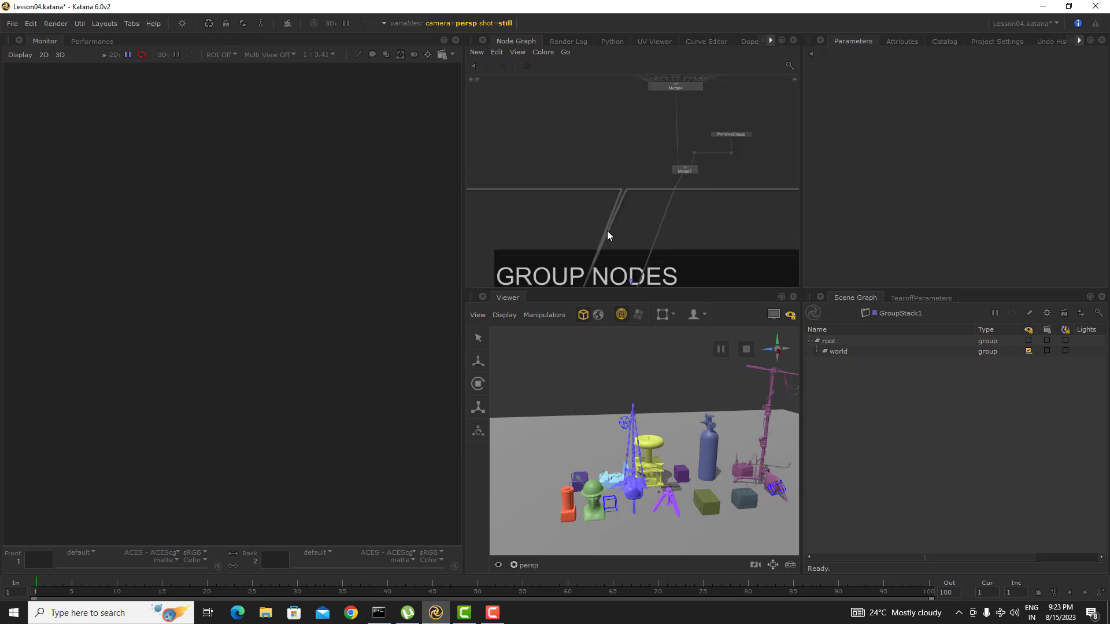
{"action": "middle_click_drag", "start_coordinate": [666, 160], "coordinate": [636, 263]}
{"action": "middle_click_drag", "start_coordinate": [660, 188], "coordinate": [625, 164]}
{"action": "left_click", "coordinate": [794, 97]}
{"action": "scroll", "coordinate": [647, 181], "scroll_direction": "up", "scroll_amount": 3}
{"action": "middle_click_drag", "start_coordinate": [736, 168], "coordinate": [696, 181]}
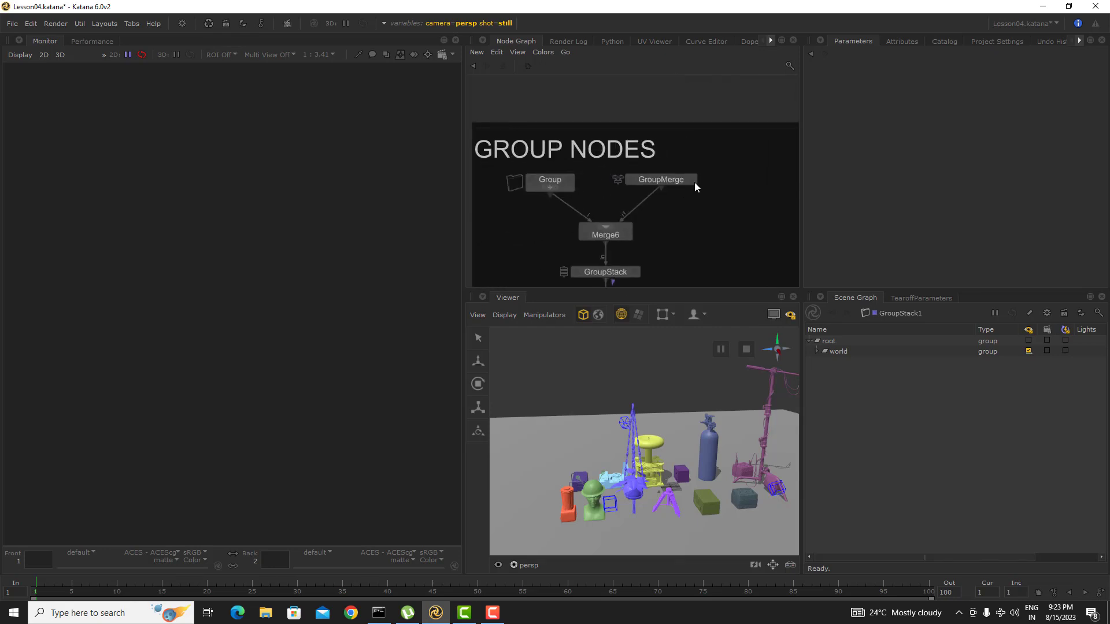
{"action": "left_click", "coordinate": [699, 182]}
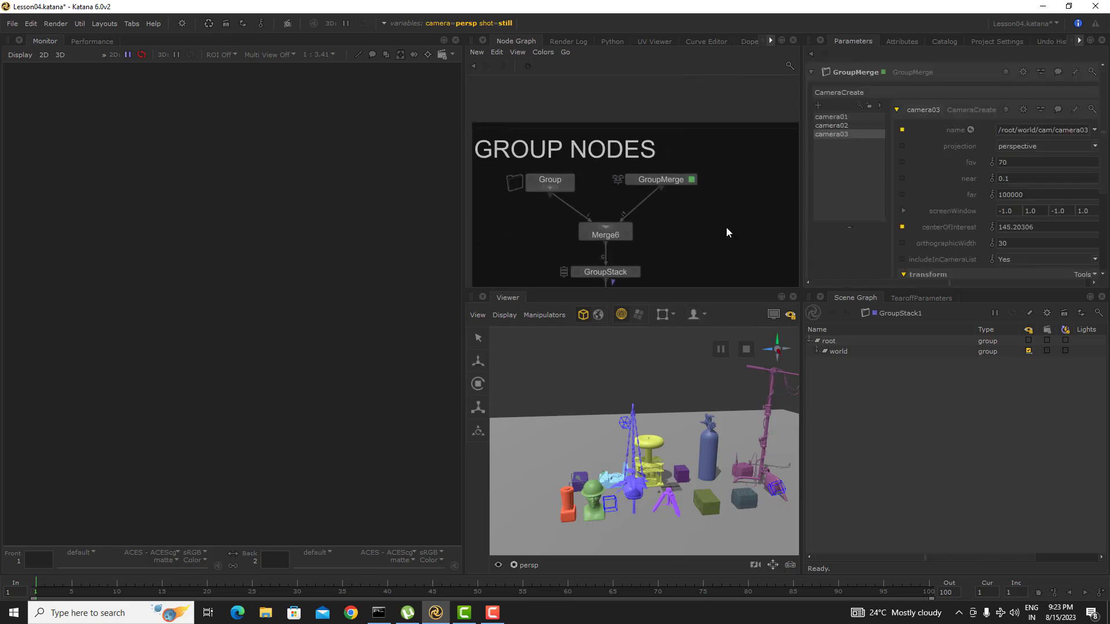
View the scene from the Merge6 node and expand its world, geo and cam locations to examine the assets and cameras
{"action": "middle_click_drag", "start_coordinate": [685, 264], "coordinate": [677, 201]}
{"action": "left_click", "coordinate": [612, 181]}
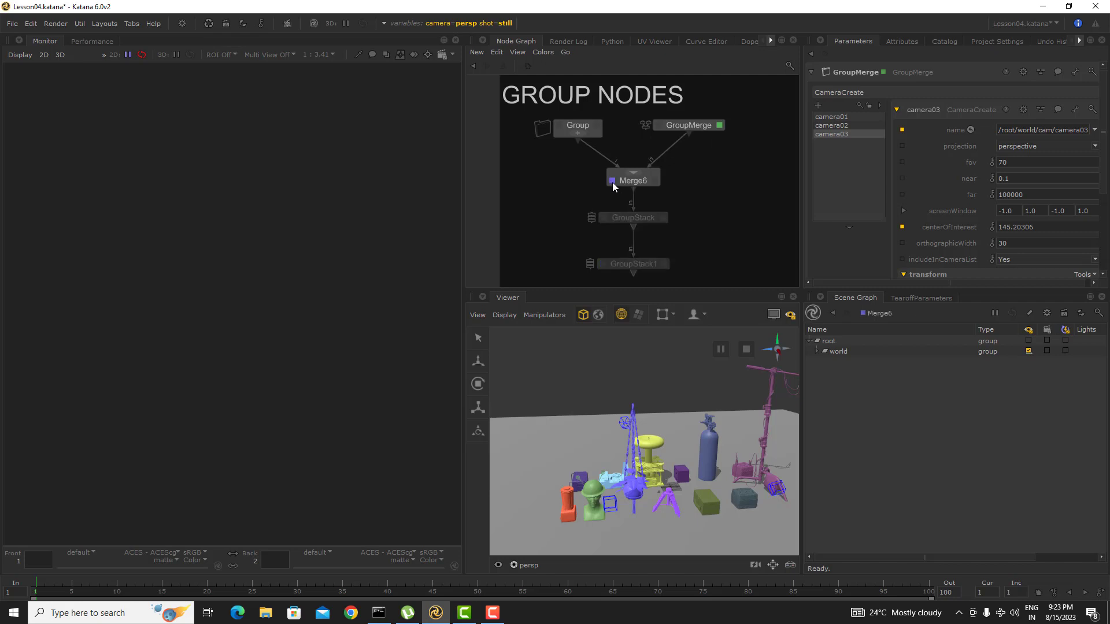
{"action": "left_click", "coordinate": [816, 351]}
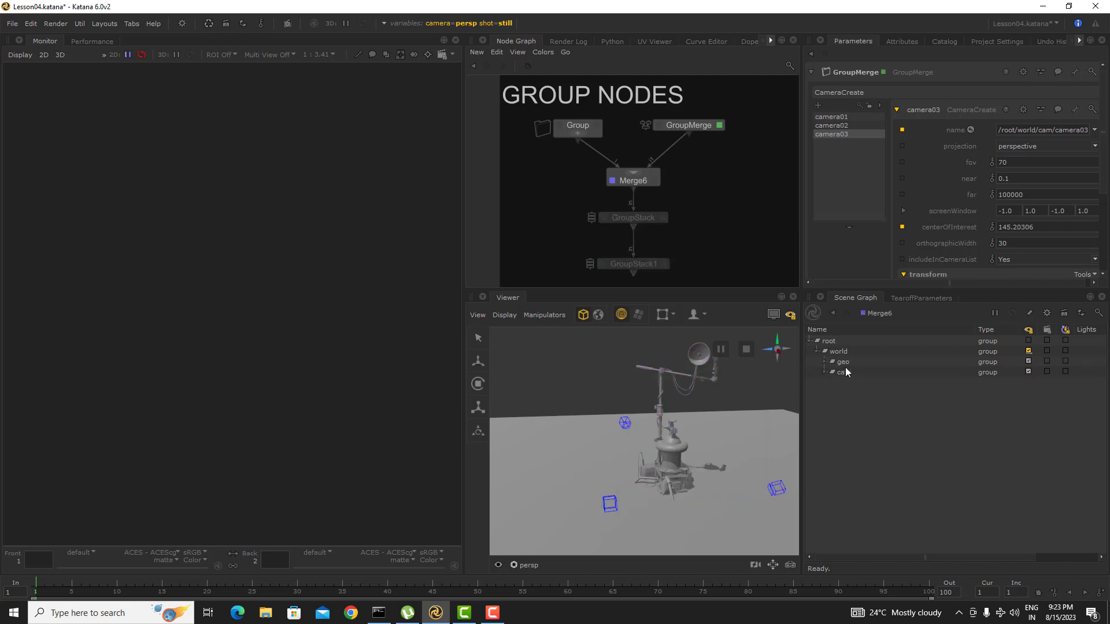
{"action": "left_click", "coordinate": [824, 362]}
{"action": "left_click", "coordinate": [831, 373]}
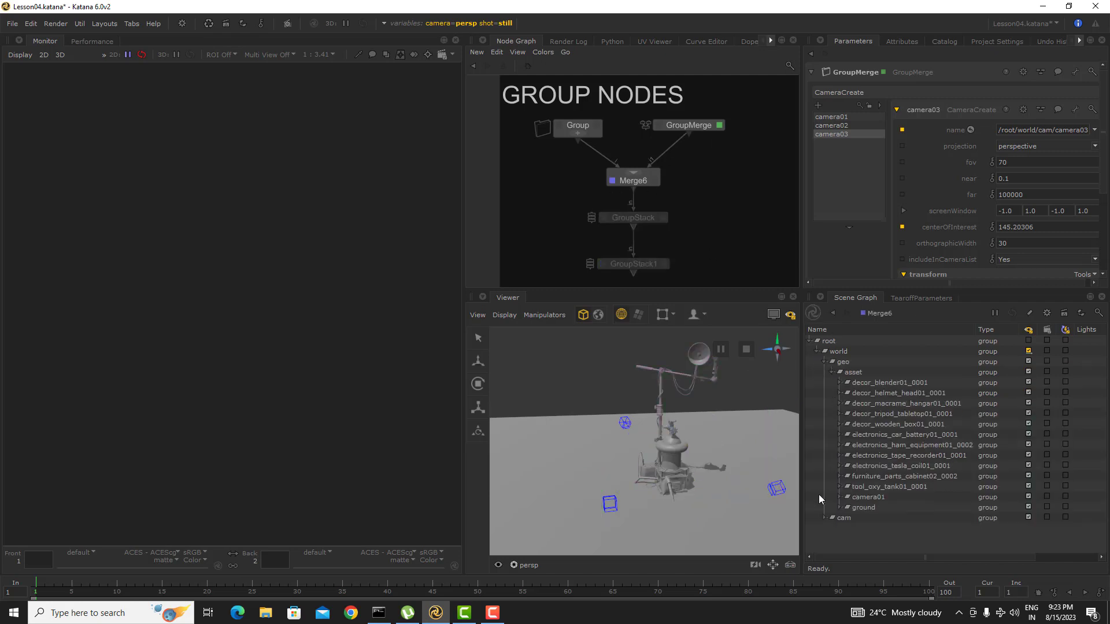
{"action": "left_click", "coordinate": [824, 518]}
{"action": "scroll", "coordinate": [833, 456], "scroll_direction": "down", "scroll_amount": 1}
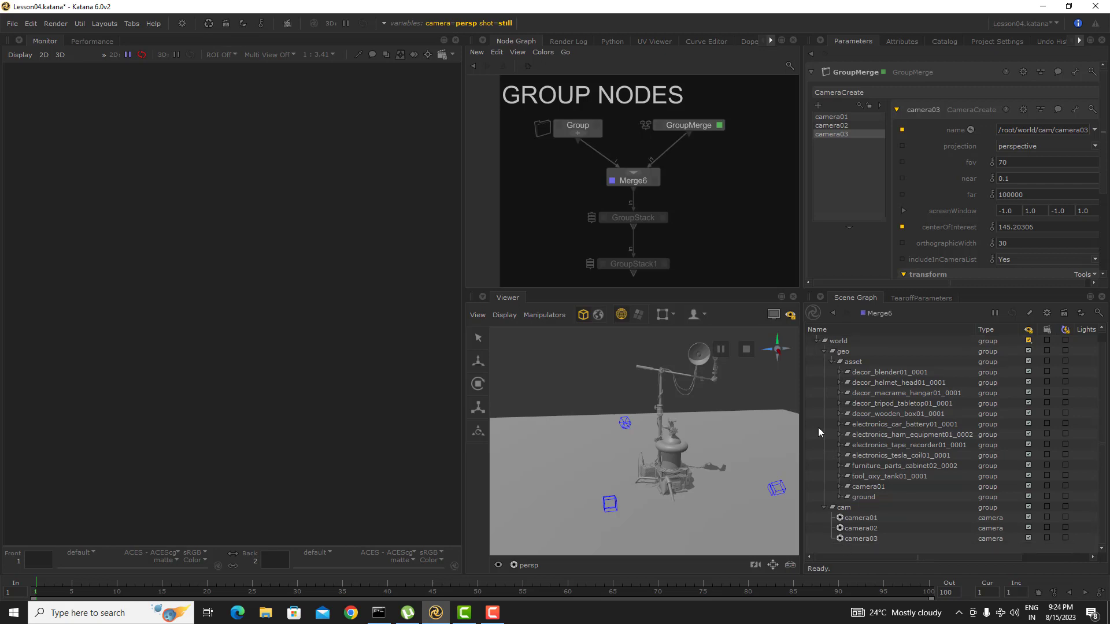
View the scene from the GroupStack node, show its Transform3D2 parameters, and widen the parameters area
{"action": "middle_click_drag", "start_coordinate": [686, 233], "coordinate": [662, 167]}
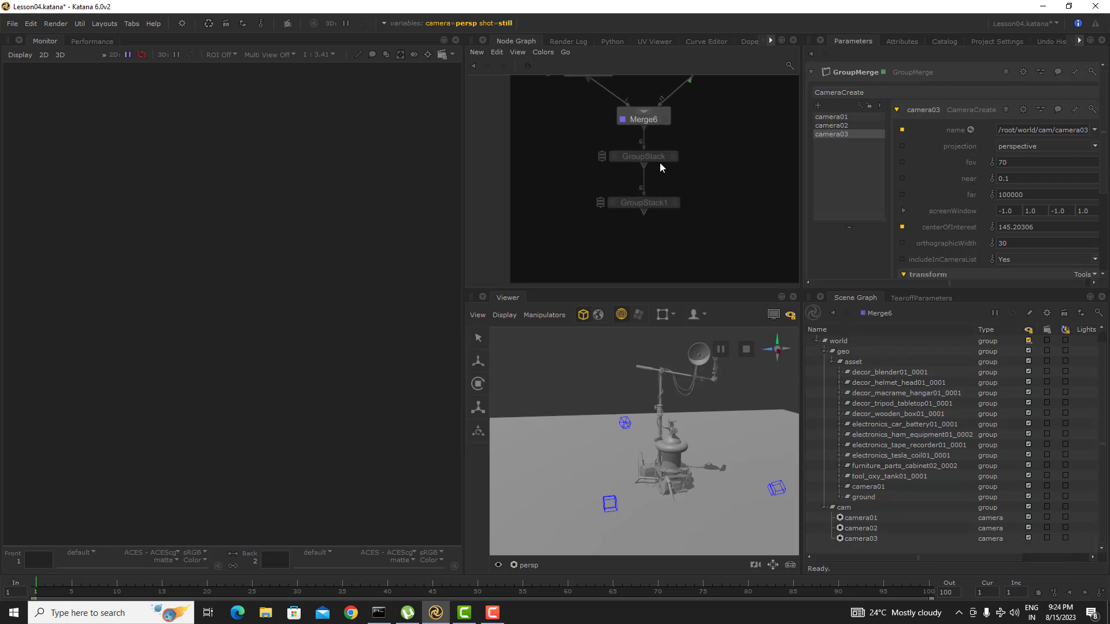
{"action": "left_click", "coordinate": [674, 156]}
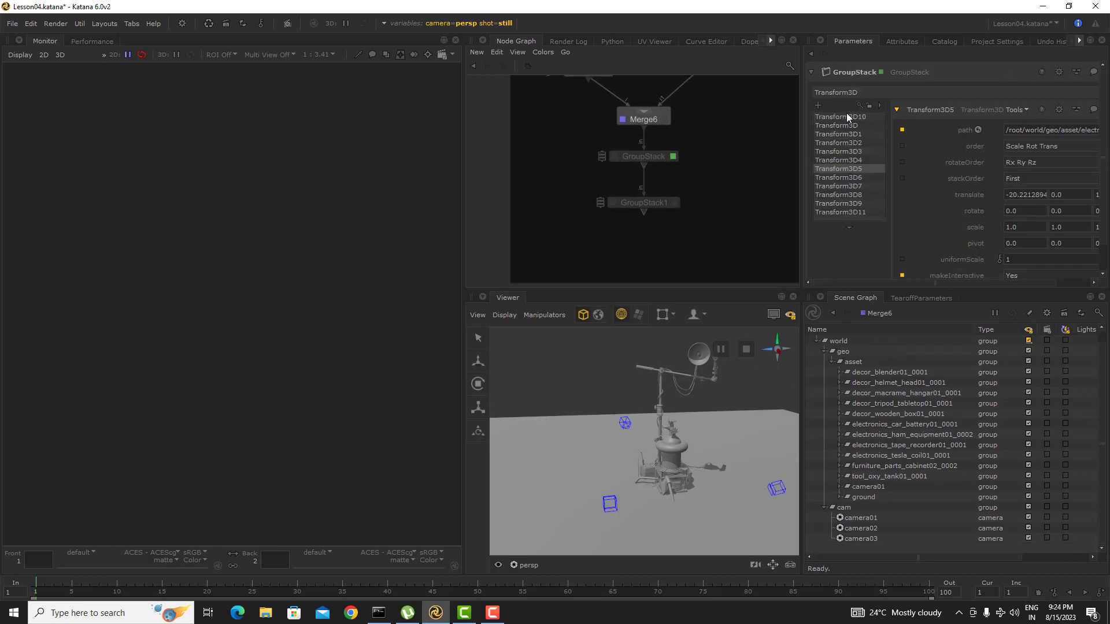
{"action": "left_click", "coordinate": [615, 156]}
{"action": "left_click", "coordinate": [843, 143]}
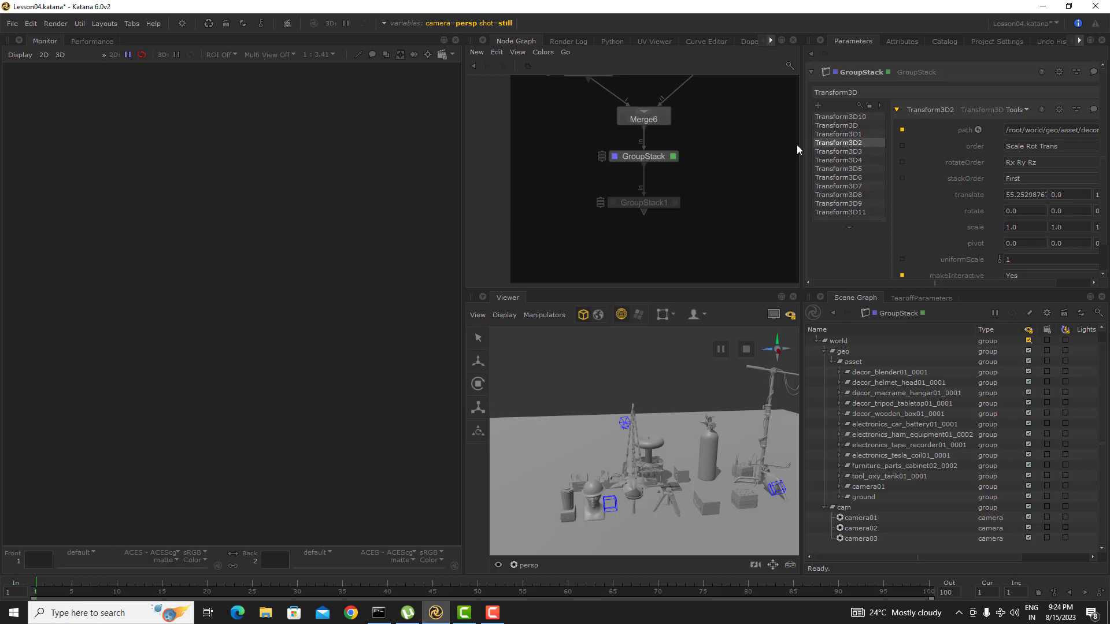
{"action": "left_click_drag", "start_coordinate": [801, 144], "coordinate": [735, 144]}
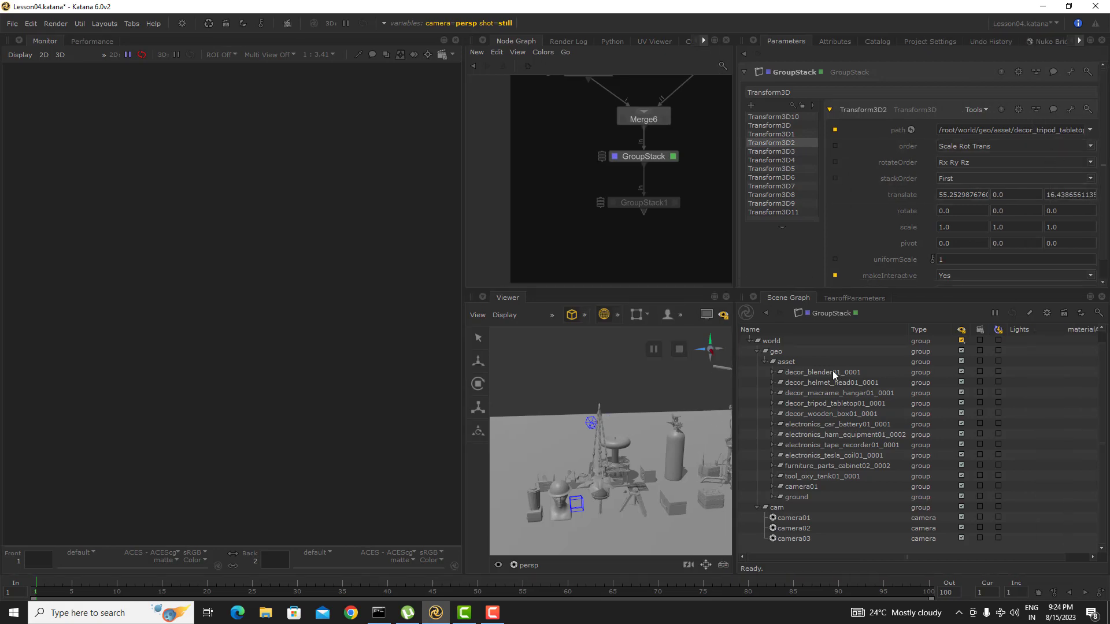
Move decor_blender01_0001 a short distance along the blue axis, away from the other props
{"action": "left_click", "coordinate": [814, 375]}
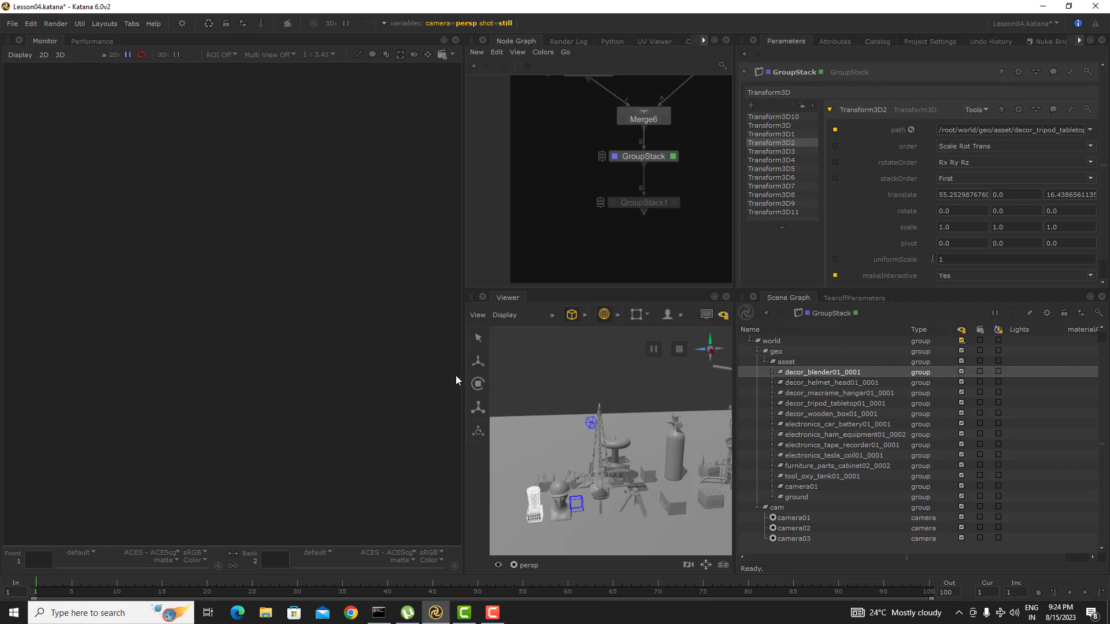
{"action": "left_click", "coordinate": [477, 360]}
{"action": "middle_click_drag", "start_coordinate": [572, 511], "coordinate": [624, 452], "text": "alt"}
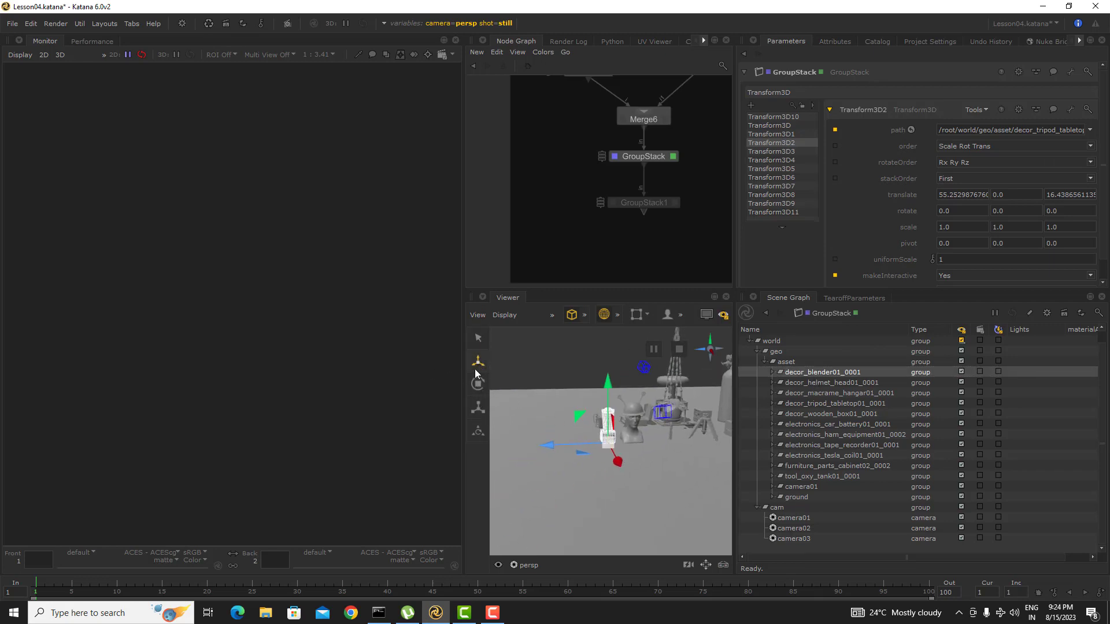
{"action": "left_click_drag", "start_coordinate": [556, 452], "coordinate": [531, 452]}
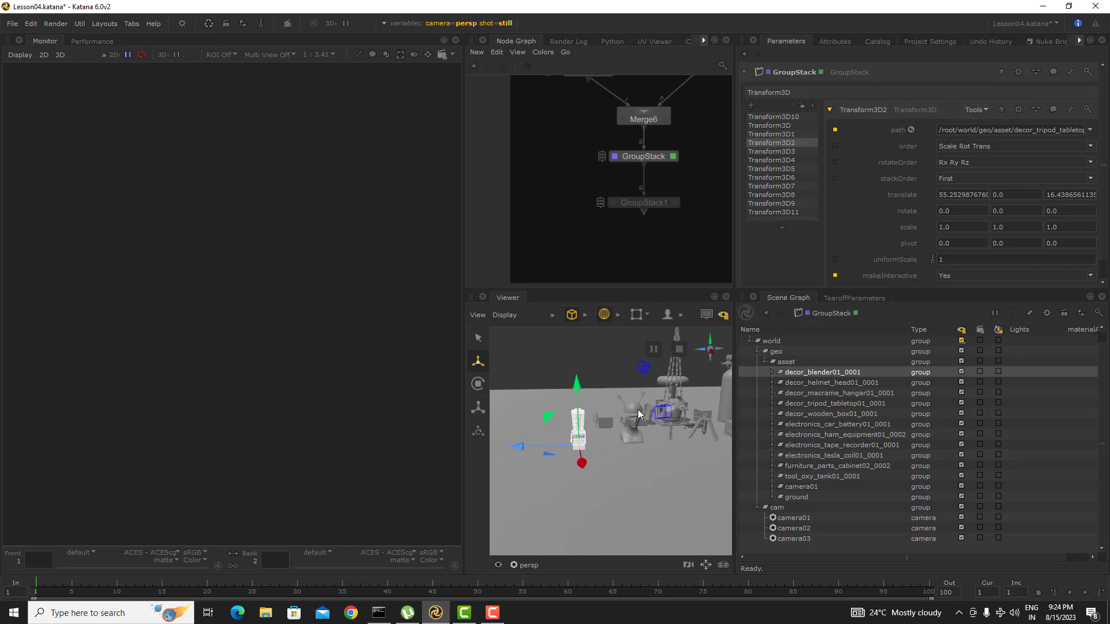
Select decor_macrame_hangar01_0001 and shift it slightly along the blue axis in the viewer
{"action": "left_click", "coordinate": [640, 414]}
{"action": "left_click", "coordinate": [800, 393]}
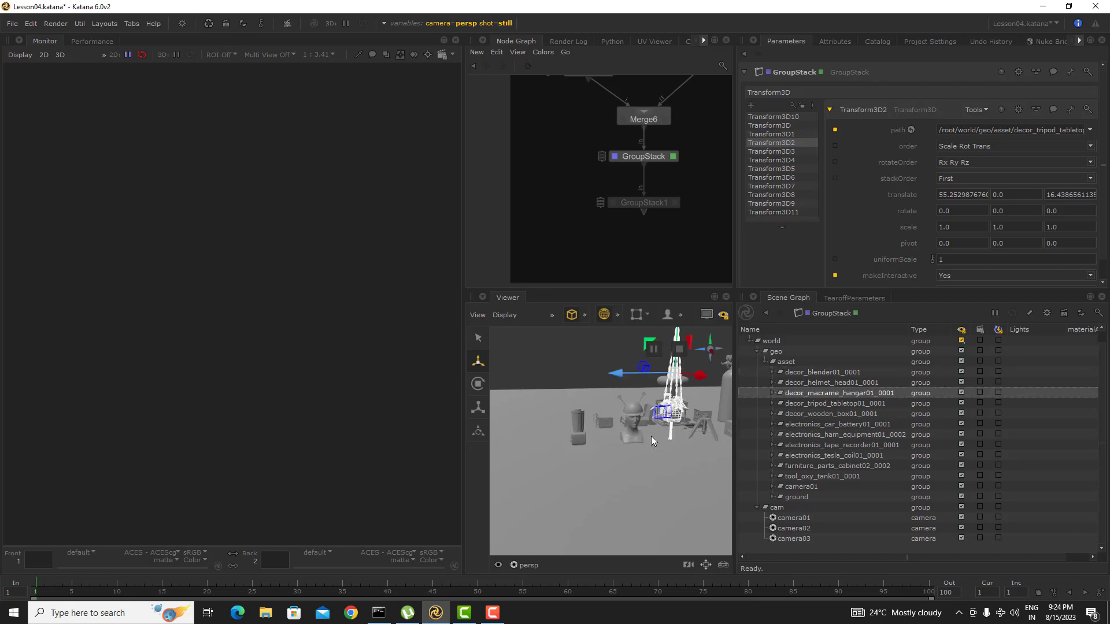
{"action": "middle_click_drag", "start_coordinate": [651, 436], "coordinate": [602, 483], "text": "alt"}
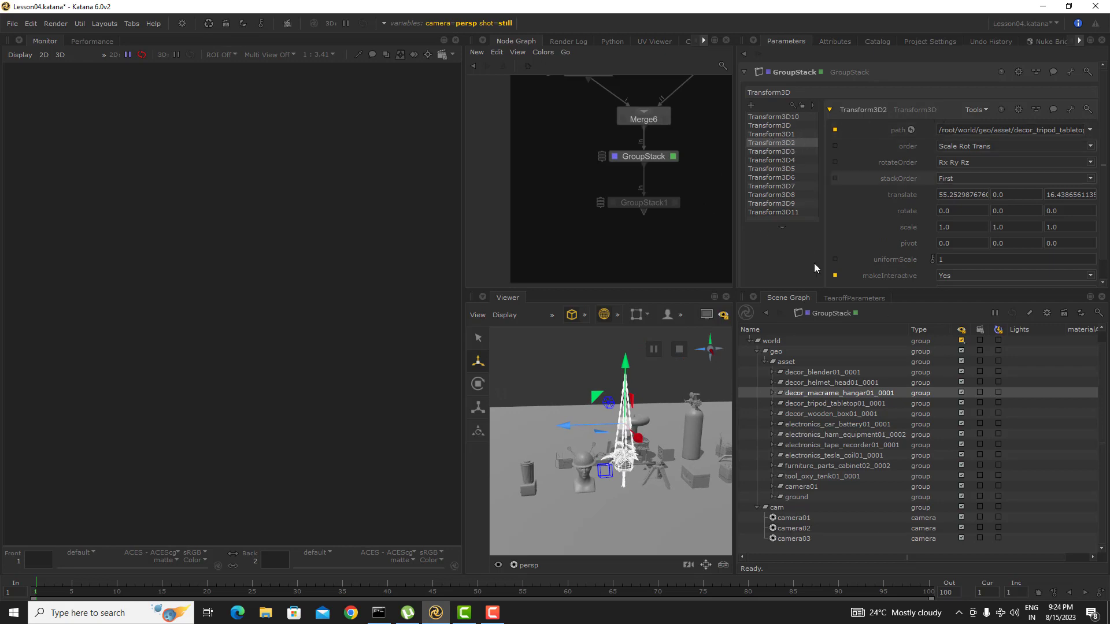
{"action": "left_click_drag", "start_coordinate": [572, 429], "coordinate": [642, 442]}
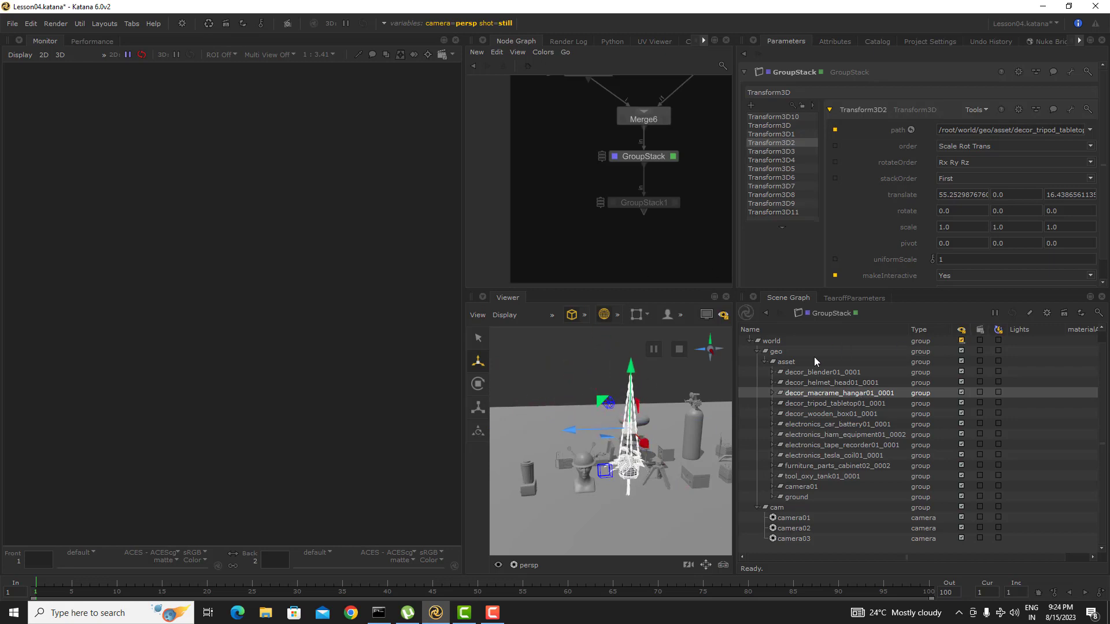
Add a new Transform3D entry to the GroupStack and set its path to /root/world/geo/asset/ground
{"action": "left_click", "coordinate": [792, 176]}
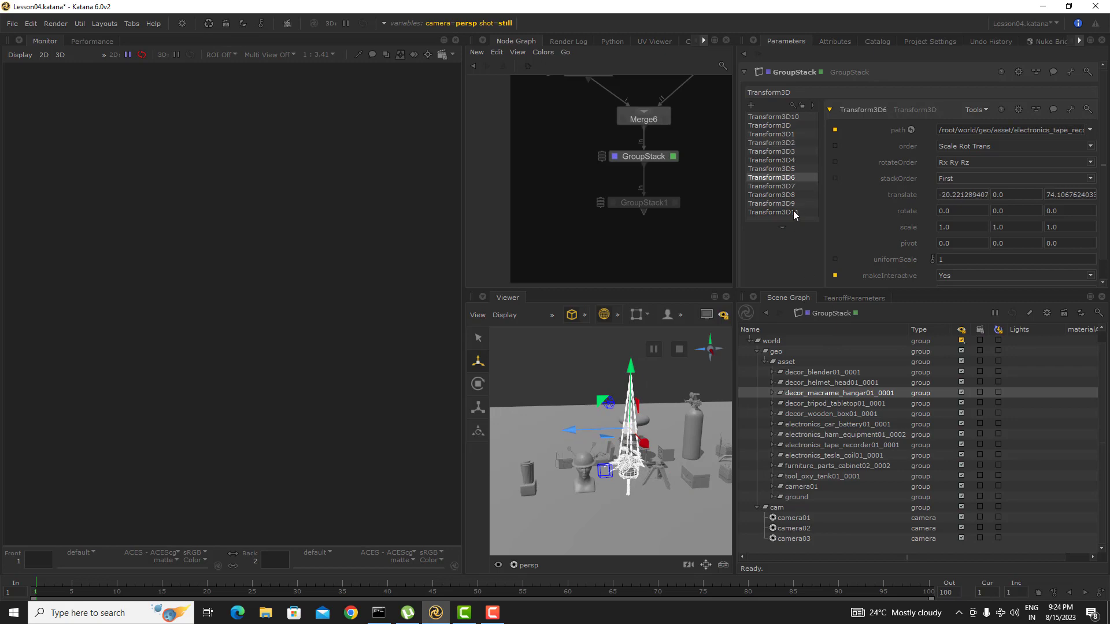
{"action": "left_click", "coordinate": [793, 210]}
{"action": "left_click", "coordinate": [751, 105]}
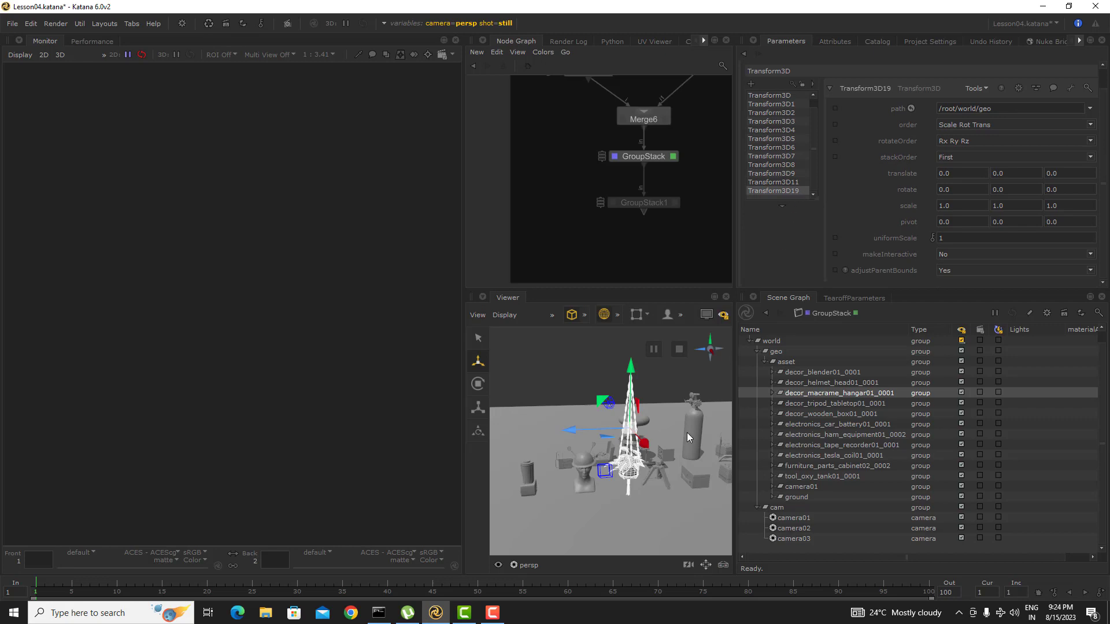
{"action": "left_click_drag", "start_coordinate": [680, 491], "coordinate": [598, 501], "text": "alt"}
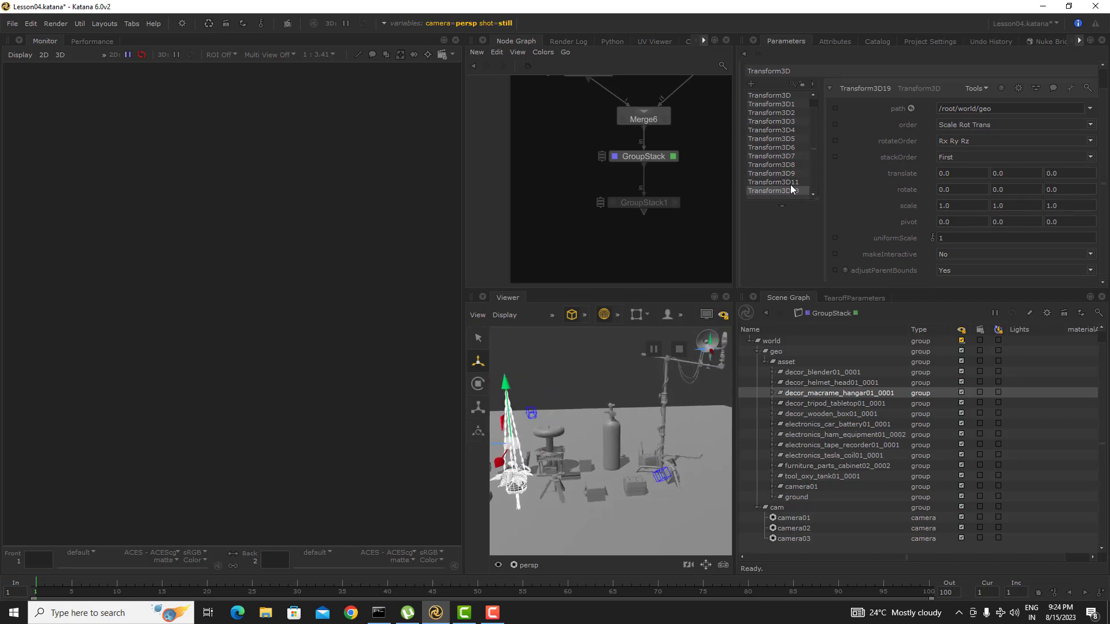
{"action": "left_click", "coordinate": [796, 497]}
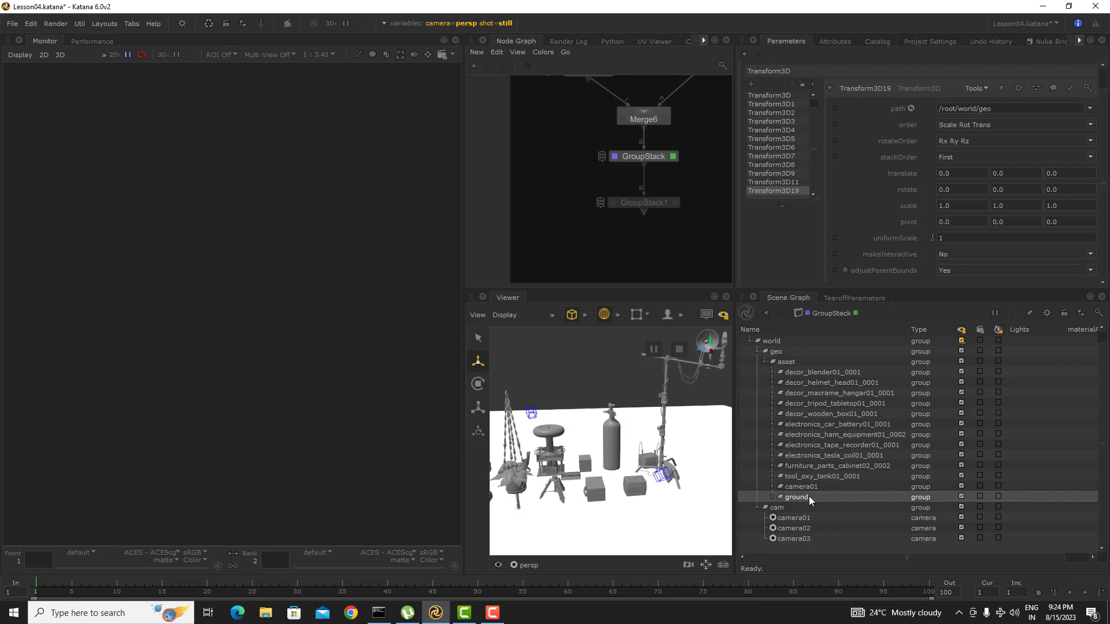
{"action": "left_click_drag", "start_coordinate": [809, 495], "coordinate": [903, 113]}
Frame the ground with the translate manipulator active, and set the new transform's makeInteractive to Yes
{"action": "key", "text": "f"}
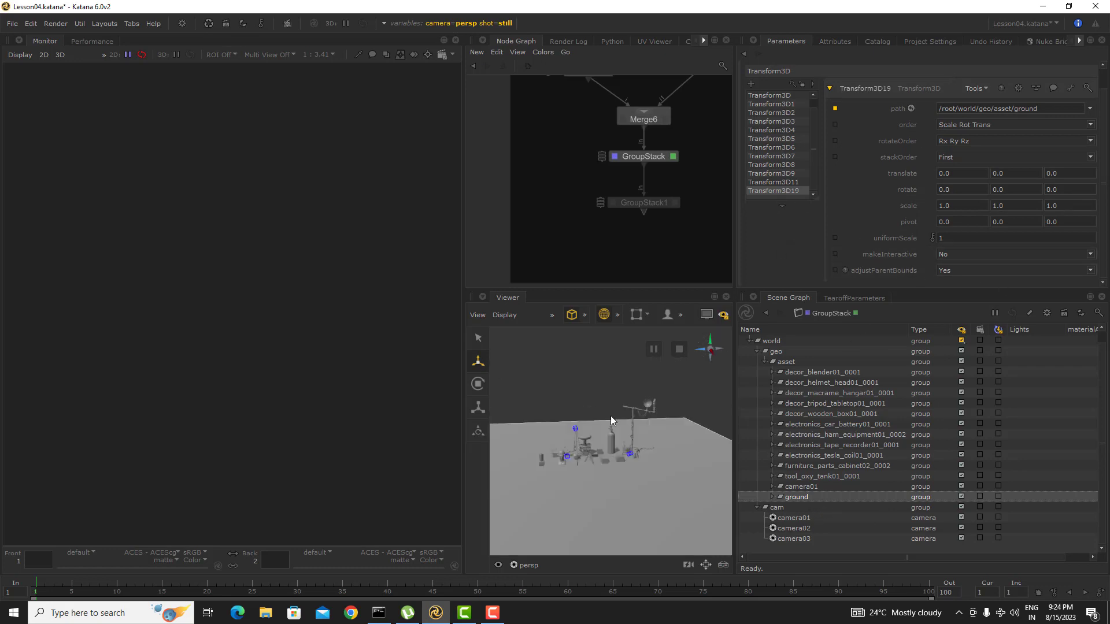
{"action": "middle_click_drag", "start_coordinate": [607, 439], "coordinate": [691, 427], "text": "alt"}
{"action": "left_click_drag", "start_coordinate": [691, 427], "coordinate": [623, 462], "text": "alt"}
{"action": "left_click", "coordinate": [481, 363]}
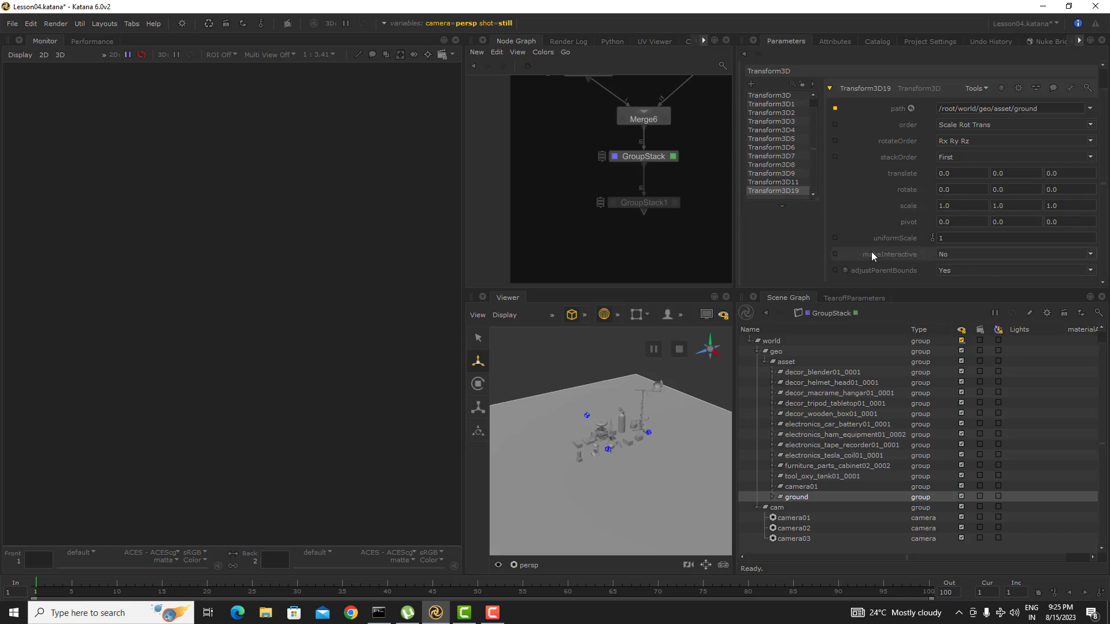
{"action": "left_click", "coordinate": [960, 255]}
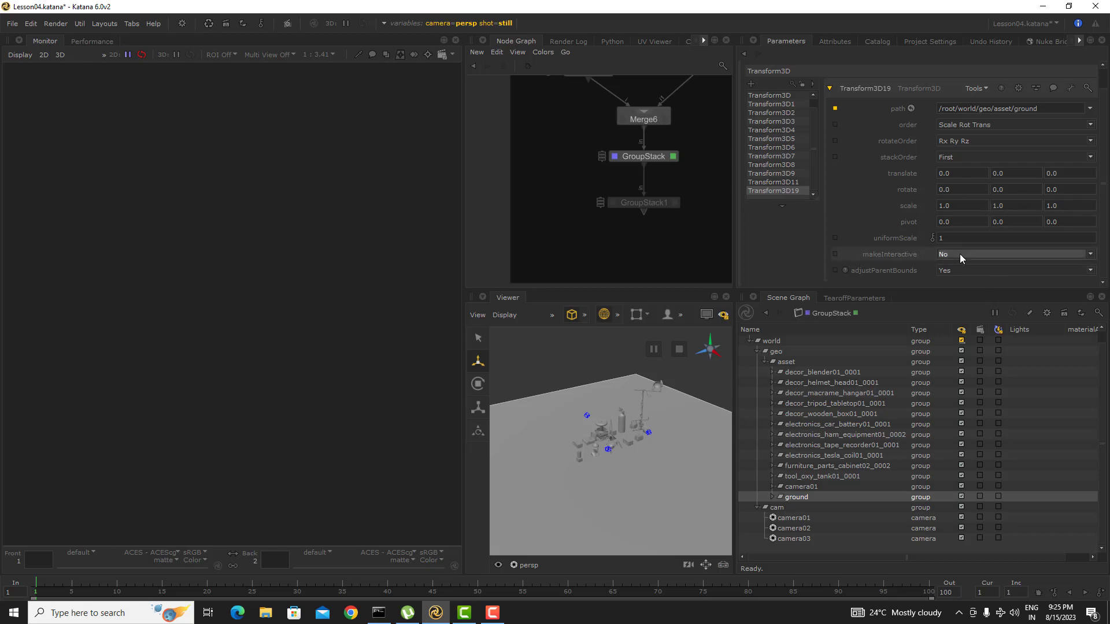
{"action": "left_click", "coordinate": [955, 263]}
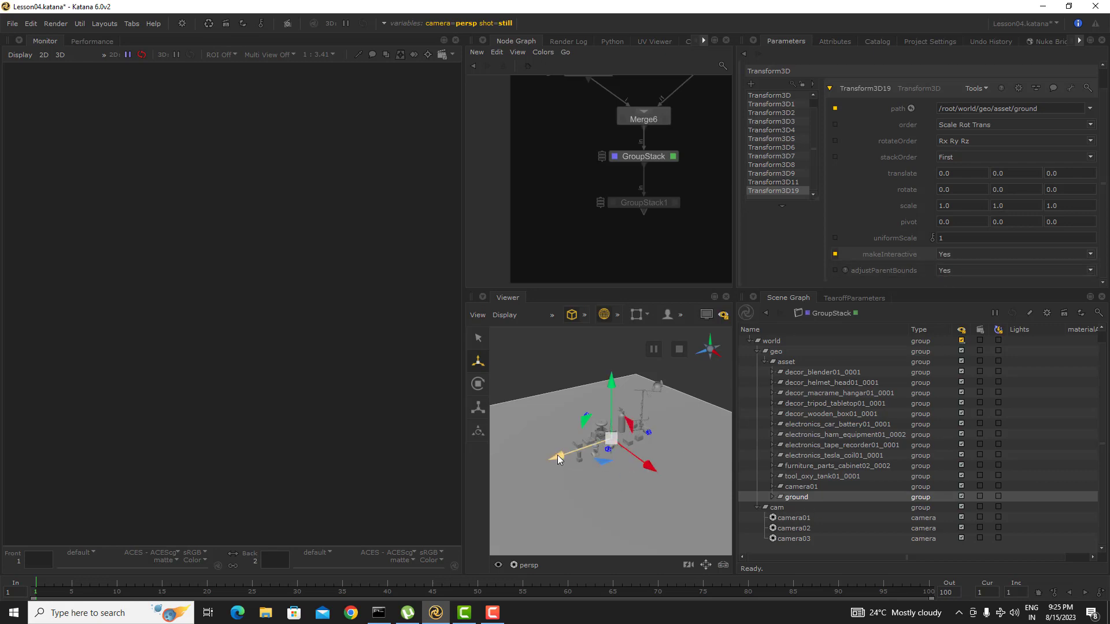
Move the ground along the blue and red axes to about -69.65, 0, -167.69, extending it behind the props
{"action": "left_click_drag", "start_coordinate": [558, 456], "coordinate": [601, 441]}
{"action": "mouse_move", "coordinate": [695, 450]}
{"action": "left_mouse_down"}
{"action": "mouse_move", "coordinate": [664, 432]}
{"action": "mouse_move", "coordinate": [682, 442]}
{"action": "left_mouse_up"}
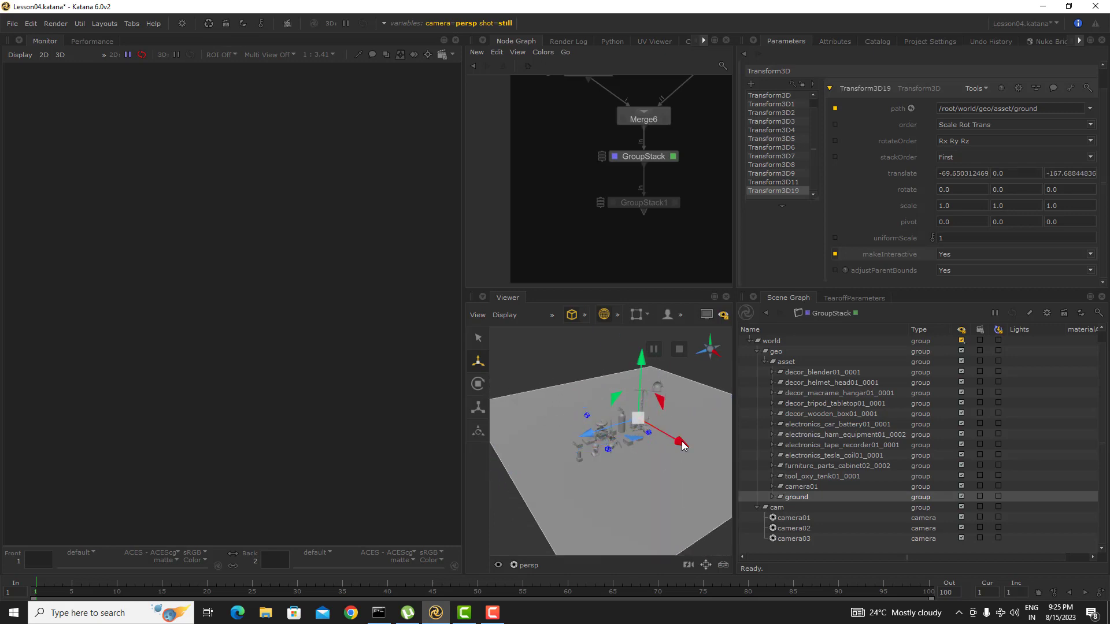
Open the parameters of GroupStack1 and make it the viewed node
{"action": "middle_click_drag", "start_coordinate": [680, 202], "coordinate": [658, 230]}
{"action": "left_click", "coordinate": [665, 230]}
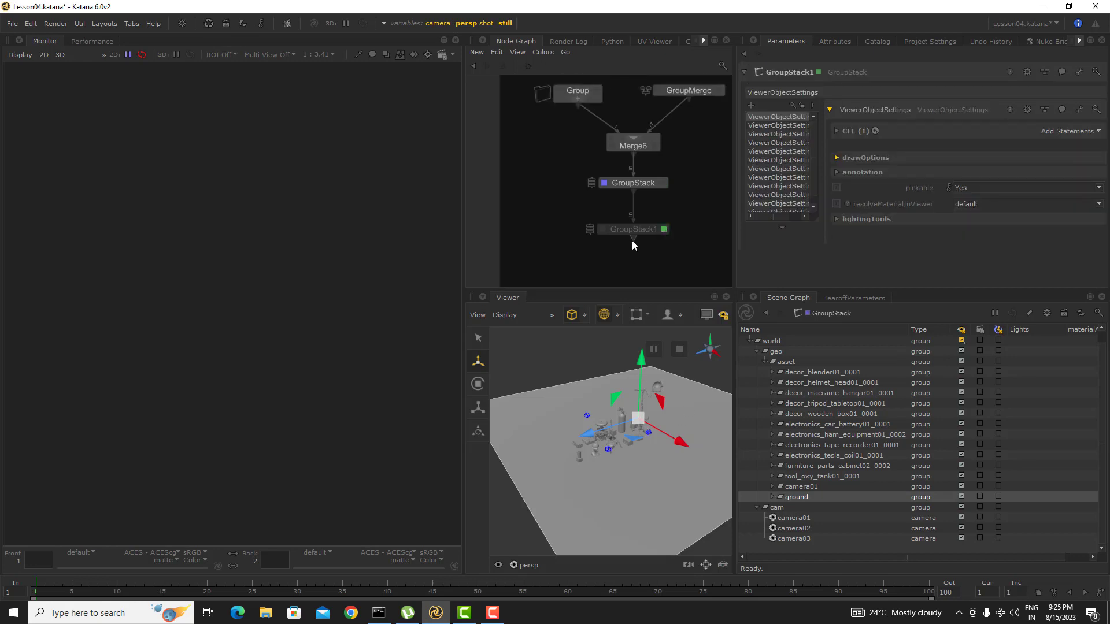
{"action": "left_click", "coordinate": [602, 229]}
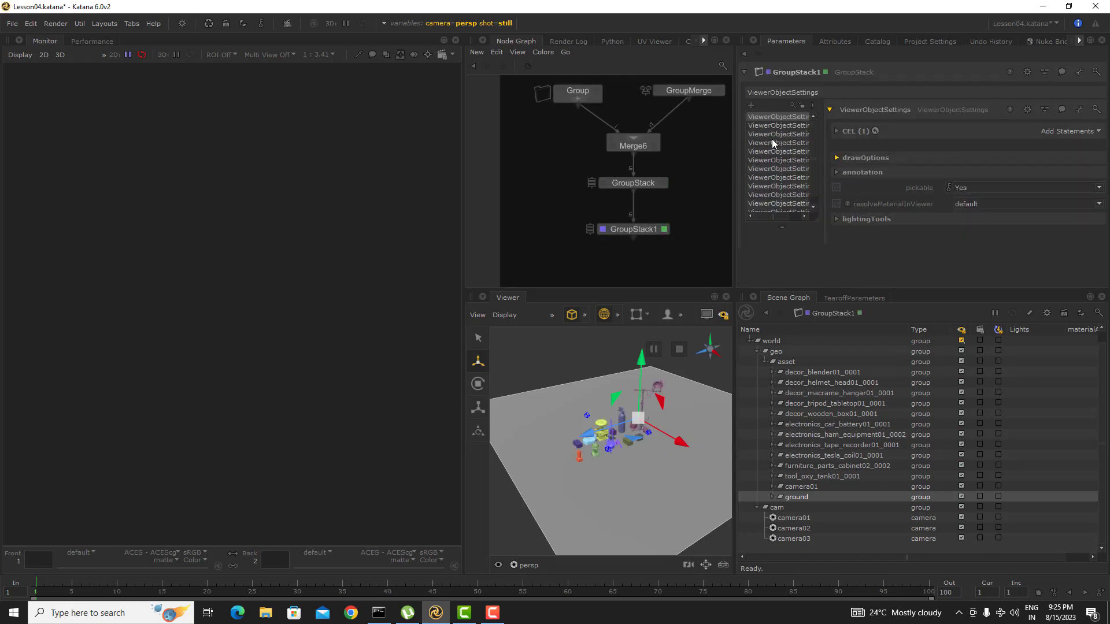
Replace the camera01 path in GroupStack1's ViewerObjectSettings11 CEL with /root/world/geo/asset/ground
{"action": "scroll", "coordinate": [777, 128], "scroll_direction": "down", "scroll_amount": 2}
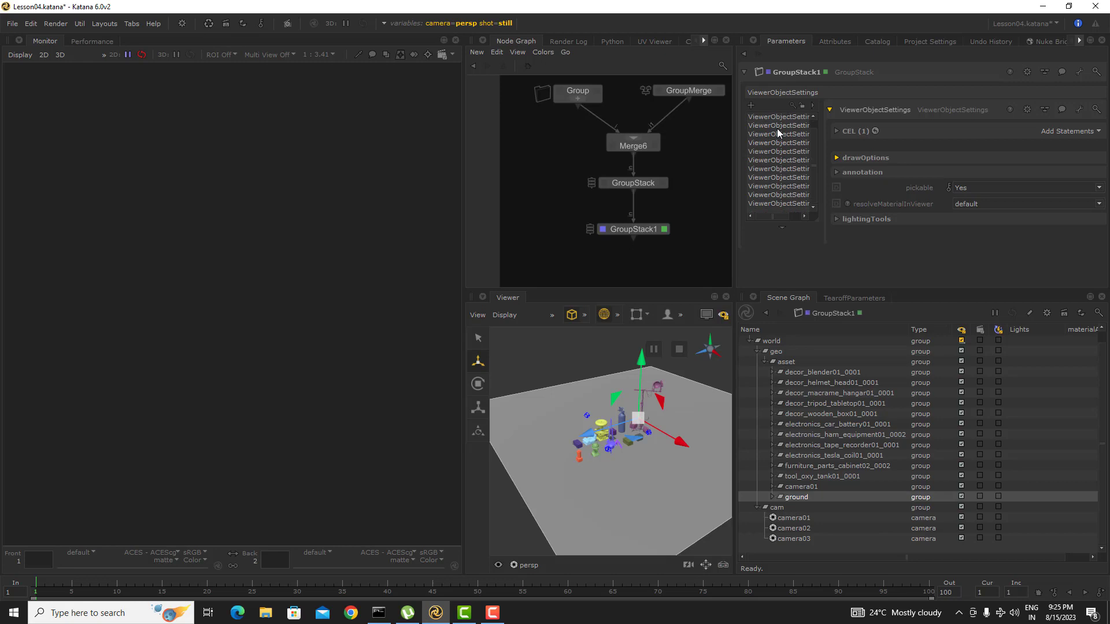
{"action": "left_click", "coordinate": [752, 105]}
{"action": "left_click", "coordinate": [836, 131]}
{"action": "scroll", "coordinate": [882, 191], "scroll_direction": "down", "scroll_amount": 2}
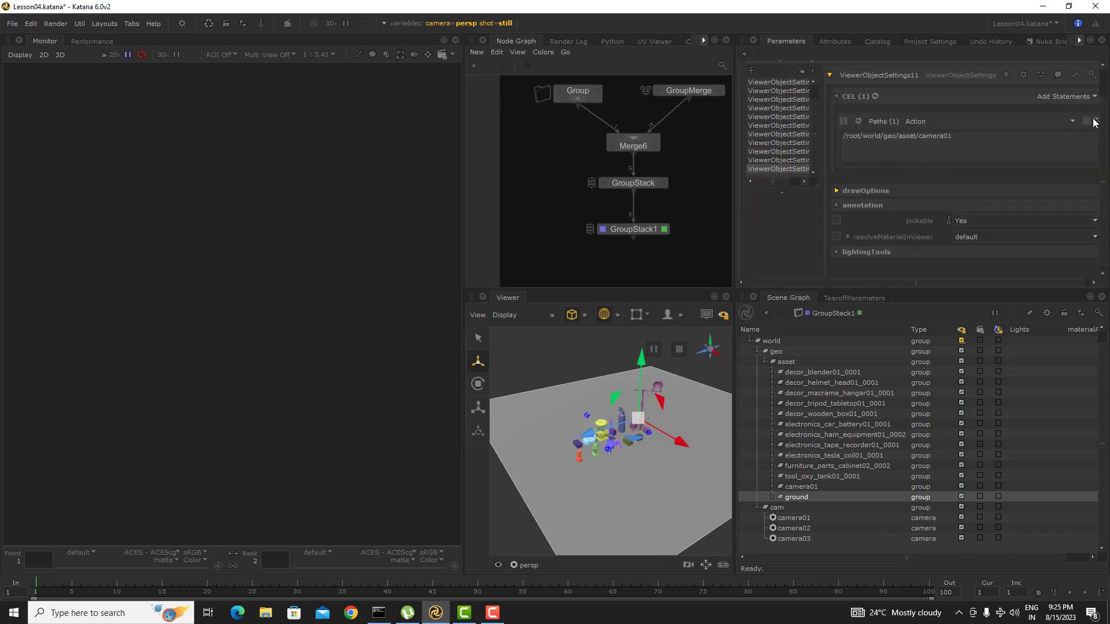
{"action": "scroll", "coordinate": [792, 144], "scroll_direction": "down", "scroll_amount": 1}
{"action": "scroll", "coordinate": [792, 145], "scroll_direction": "up", "scroll_amount": 2}
{"action": "scroll", "coordinate": [792, 145], "scroll_direction": "down", "scroll_amount": 2}
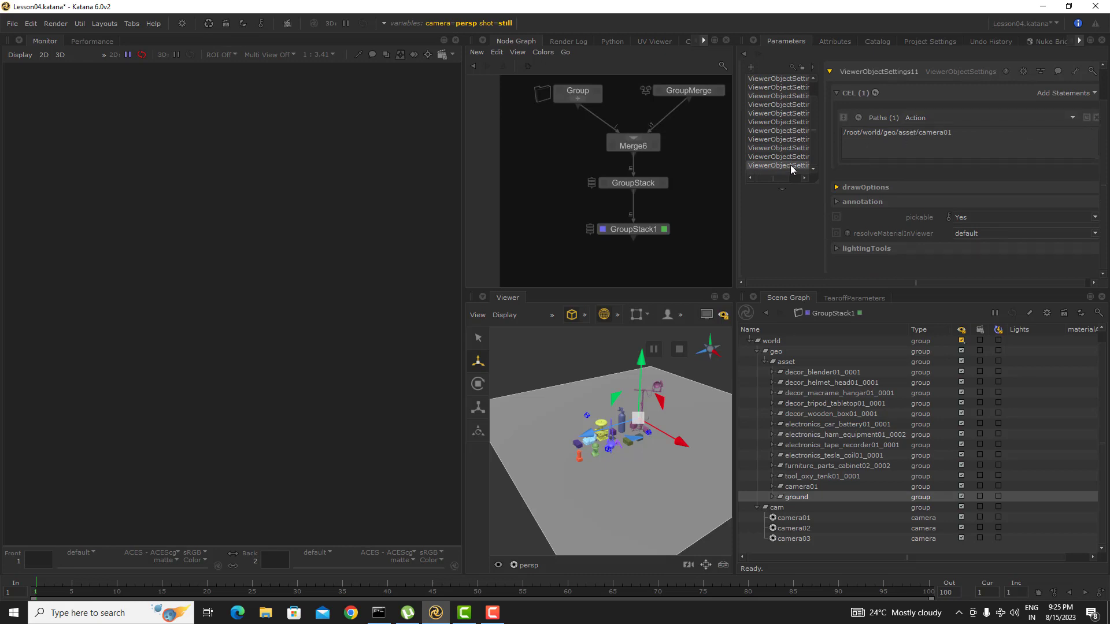
{"action": "left_click", "coordinate": [1096, 118]}
{"action": "left_click_drag", "start_coordinate": [796, 497], "coordinate": [1076, 151]}
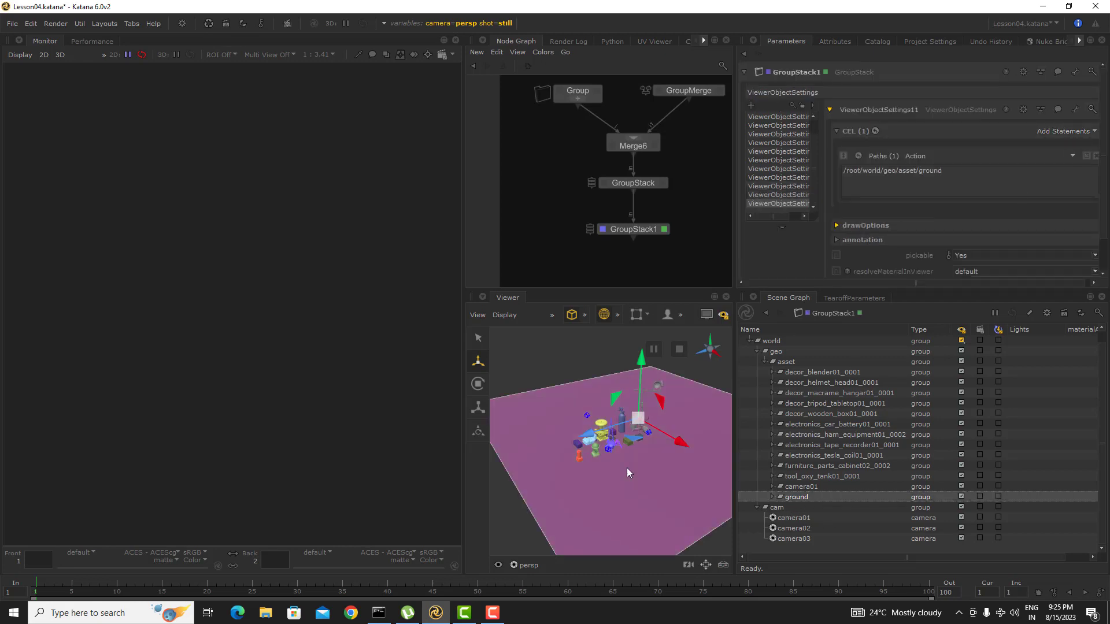
Set the ground's viewer draw color to a lighter pink, 0.5069 0.2609 0.4713, in the drawOptions of ViewerObjectSettings11
{"action": "left_click_drag", "start_coordinate": [641, 467], "coordinate": [664, 435], "text": "alt"}
{"action": "scroll", "coordinate": [809, 243], "scroll_direction": "down", "scroll_amount": 1}
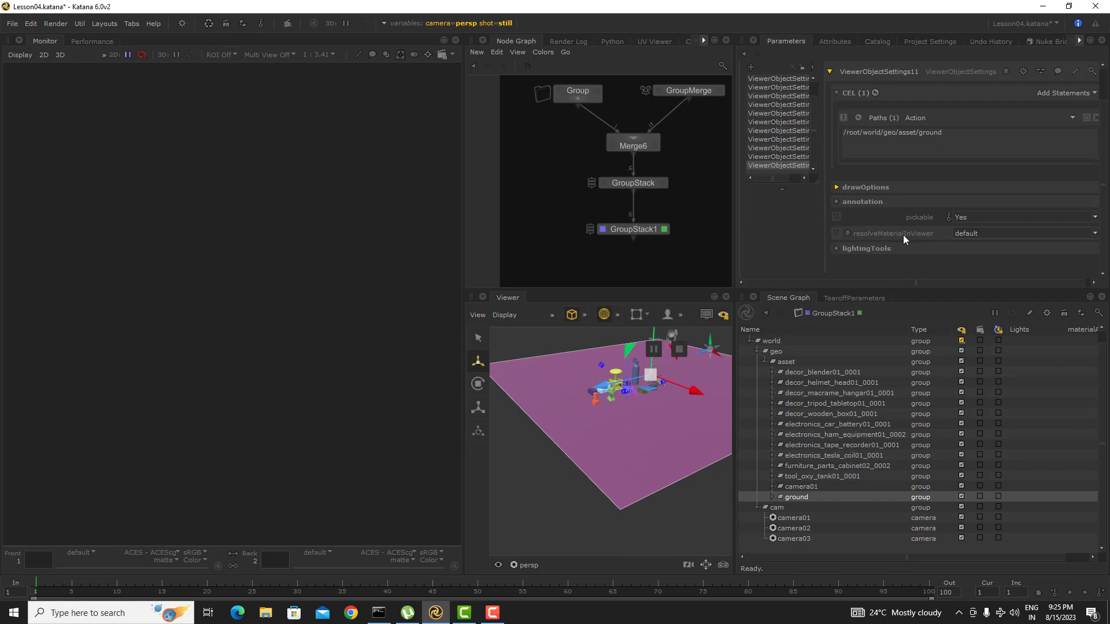
{"action": "left_click", "coordinate": [837, 188]}
{"action": "scroll", "coordinate": [911, 237], "scroll_direction": "down", "scroll_amount": 3}
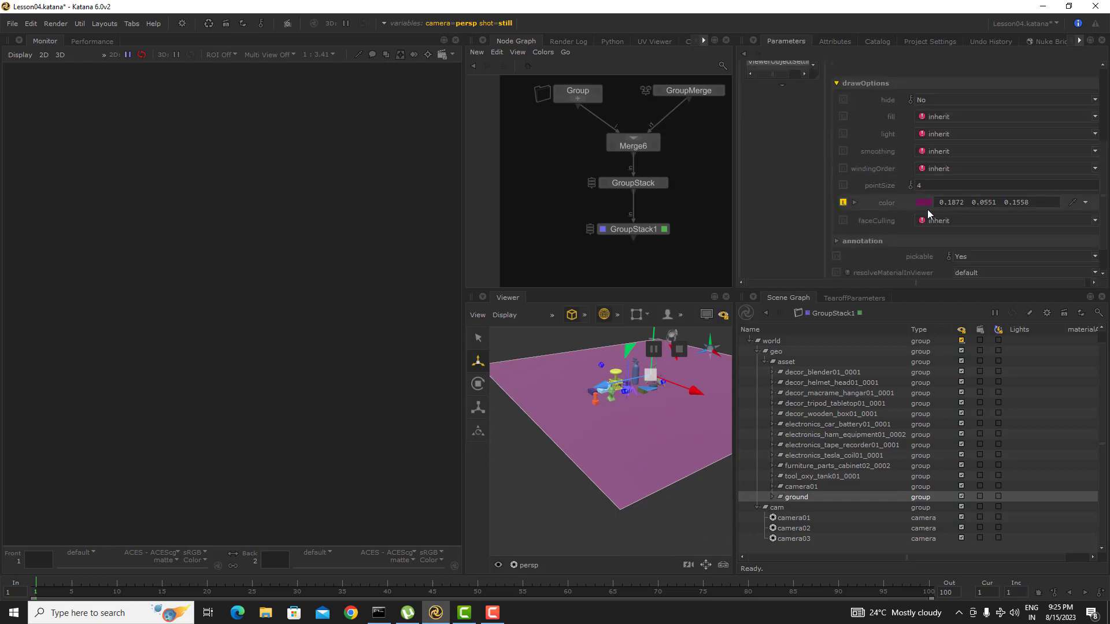
{"action": "left_click", "coordinate": [925, 204]}
{"action": "left_click", "coordinate": [433, 252]}
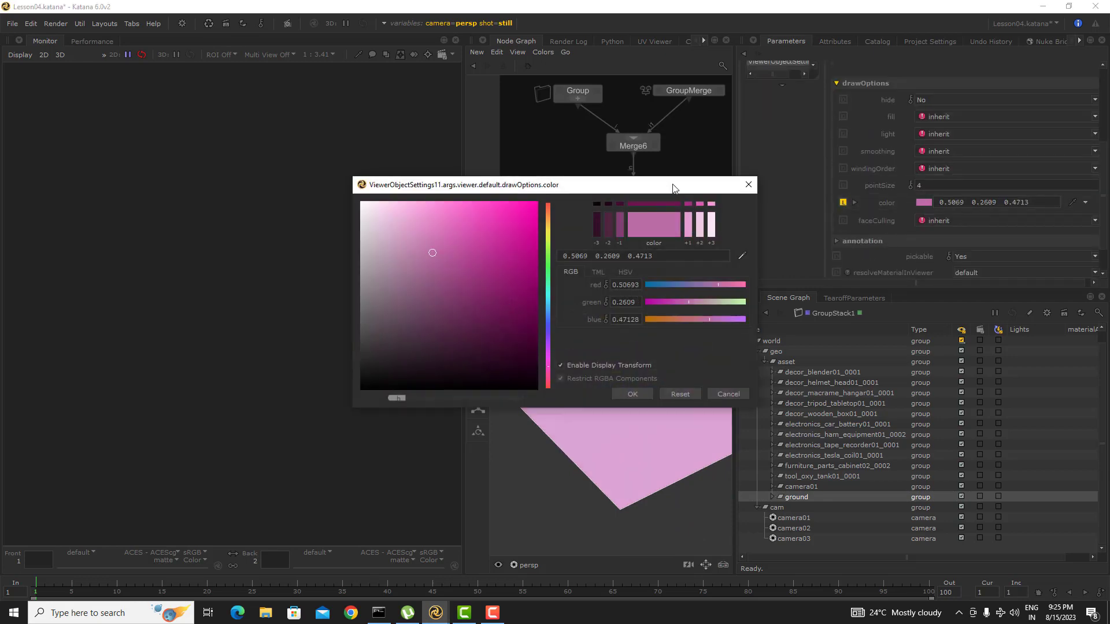
{"action": "left_click_drag", "start_coordinate": [671, 184], "coordinate": [451, 173]}
{"action": "left_click", "coordinate": [416, 384]}
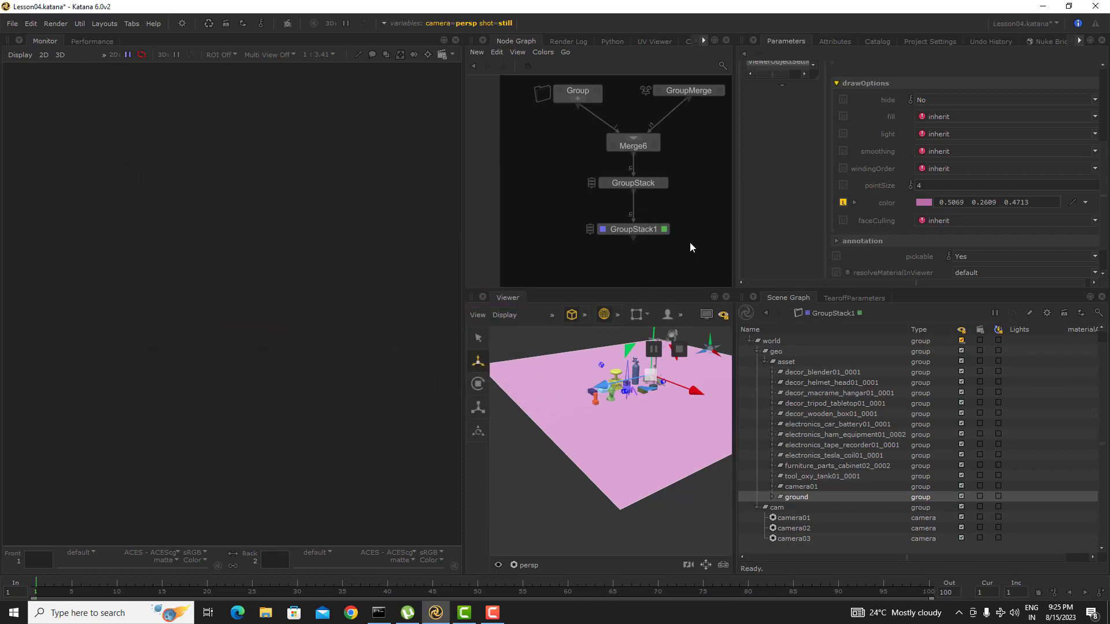
{"action": "middle_click_drag", "start_coordinate": [712, 204], "coordinate": [681, 219]}
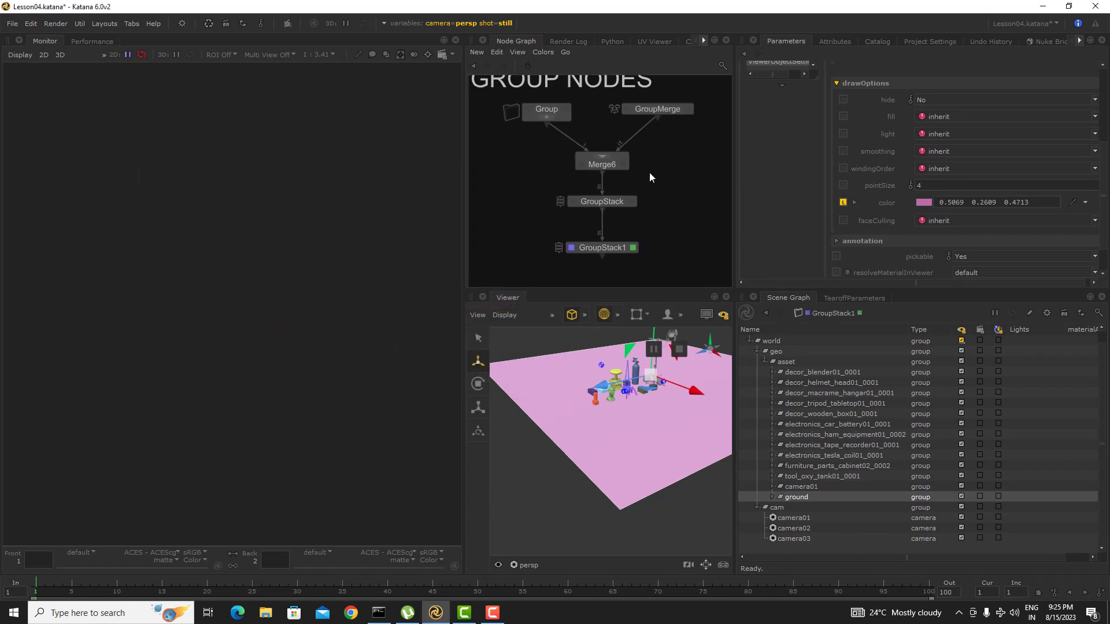
{"action": "scroll", "coordinate": [647, 218], "scroll_direction": "up", "scroll_amount": 1}
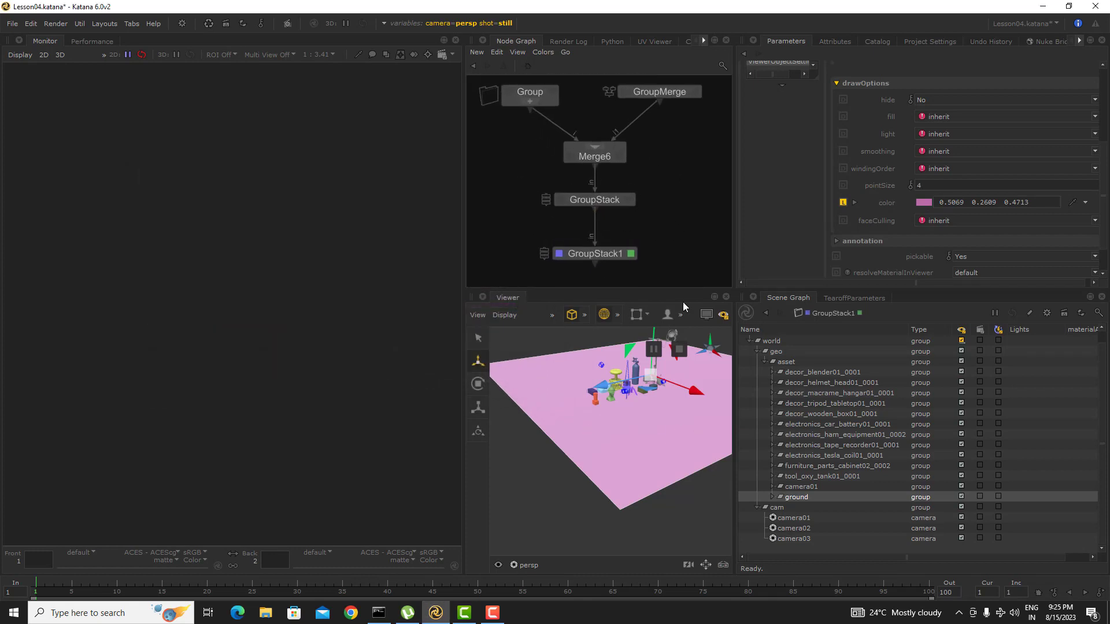
{"action": "left_click_drag", "start_coordinate": [657, 428], "coordinate": [635, 431], "text": "alt"}
{"action": "middle_click_drag", "start_coordinate": [667, 427], "coordinate": [622, 480], "text": "alt"}
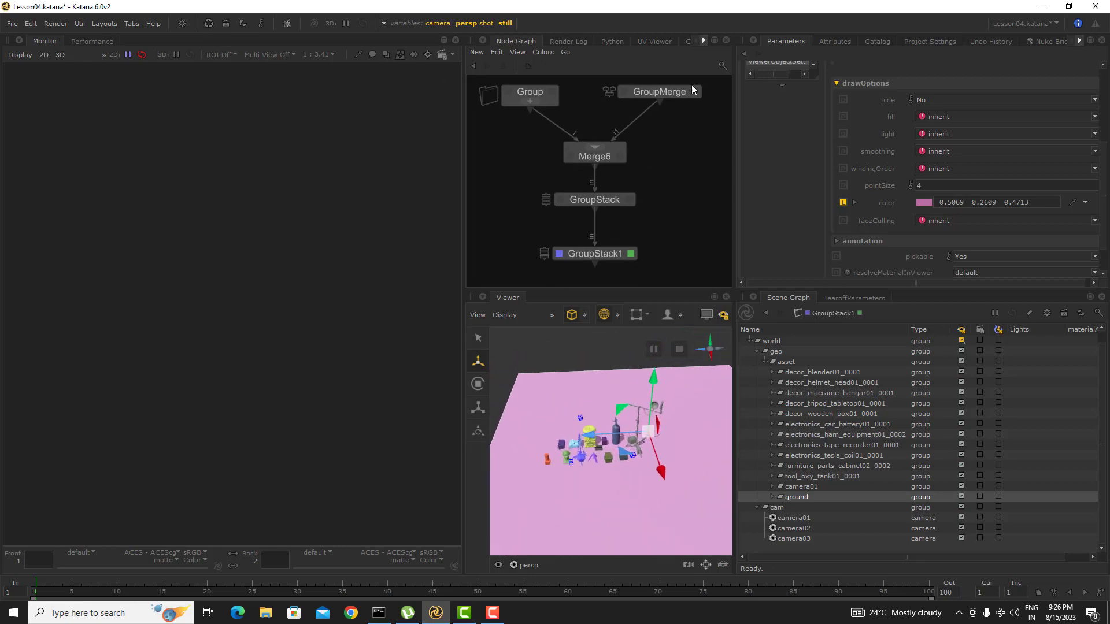